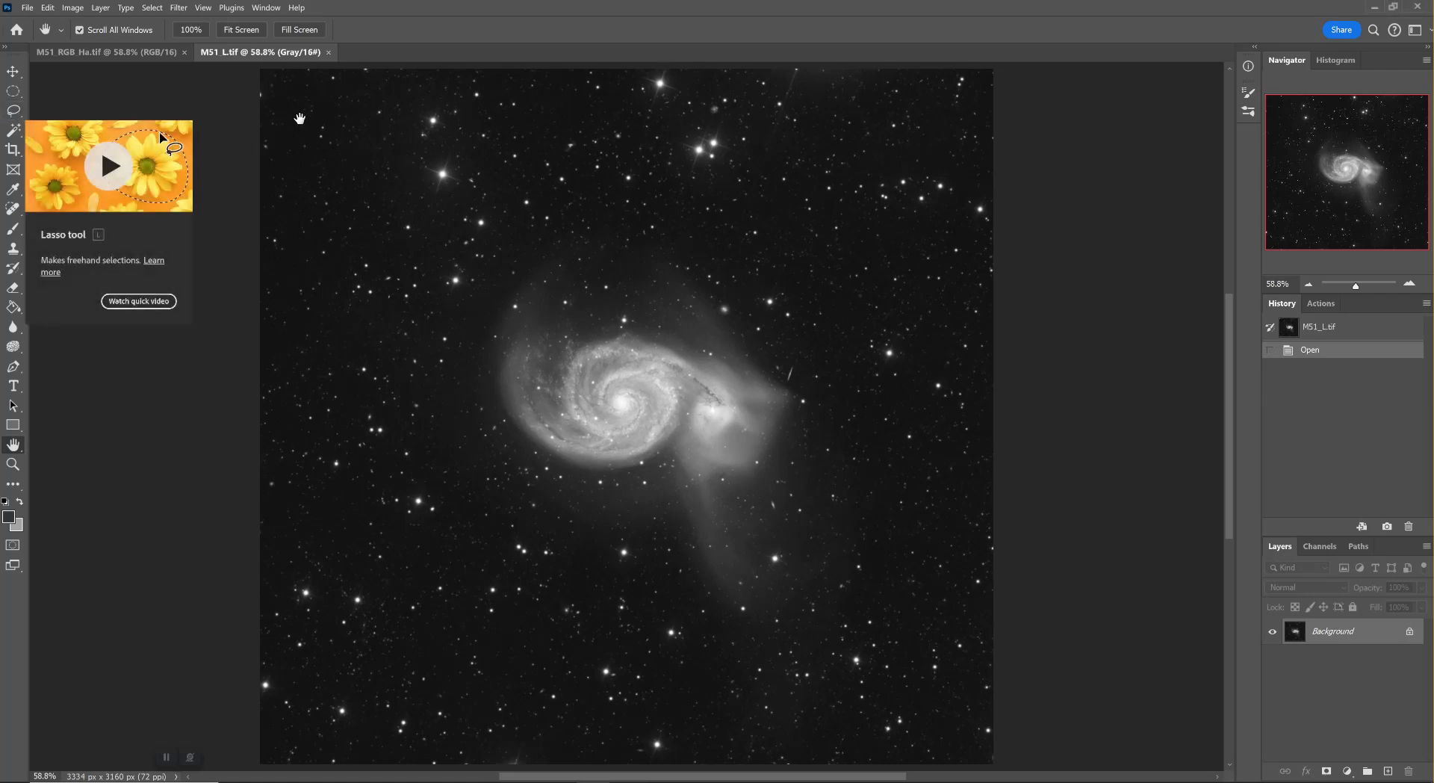
Lasso a freehand selection around the spiral galaxy and its companion, and duplicate the Background layer
{"action": "left_click", "coordinate": [14, 111]}
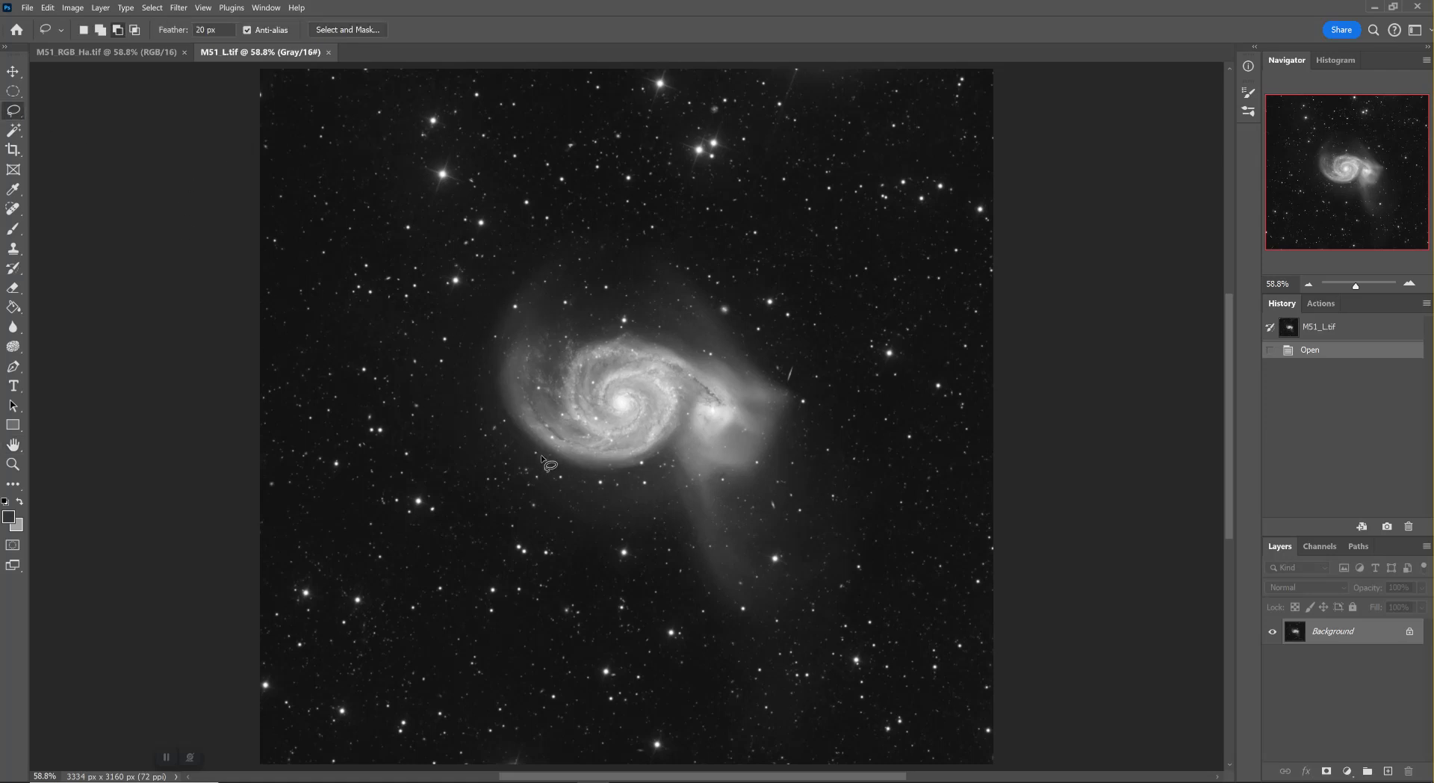
{"action": "mouse_move", "coordinate": [541, 456]}
{"action": "left_mouse_down"}
{"action": "mouse_move", "coordinate": [626, 471]}
{"action": "mouse_move", "coordinate": [658, 452]}
{"action": "mouse_move", "coordinate": [738, 477]}
{"action": "mouse_move", "coordinate": [766, 466]}
{"action": "mouse_move", "coordinate": [793, 397]}
{"action": "mouse_move", "coordinate": [676, 335]}
{"action": "mouse_move", "coordinate": [523, 332]}
{"action": "mouse_move", "coordinate": [497, 382]}
{"action": "mouse_move", "coordinate": [557, 470]}
{"action": "left_mouse_up"}
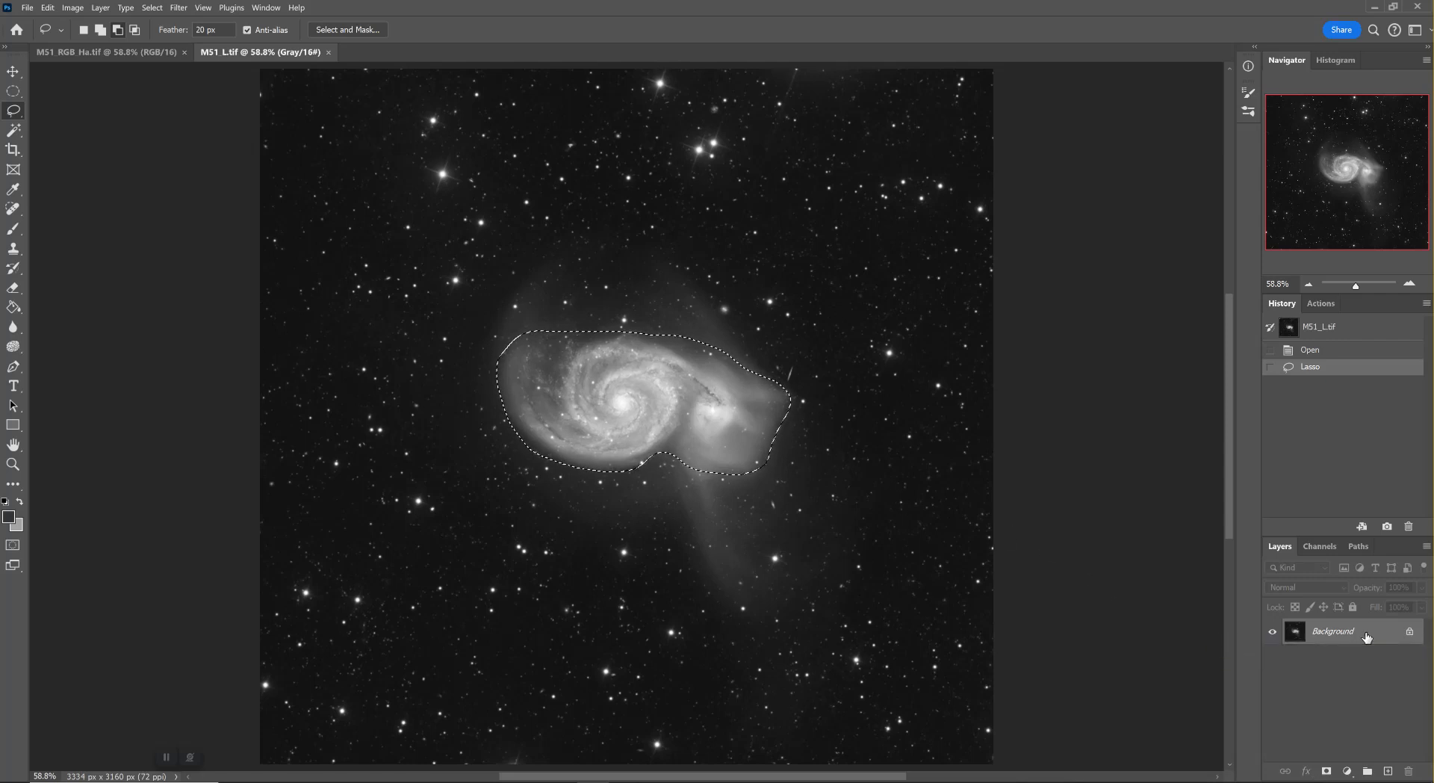
{"action": "left_click_drag", "start_coordinate": [1367, 637], "coordinate": [1390, 770]}
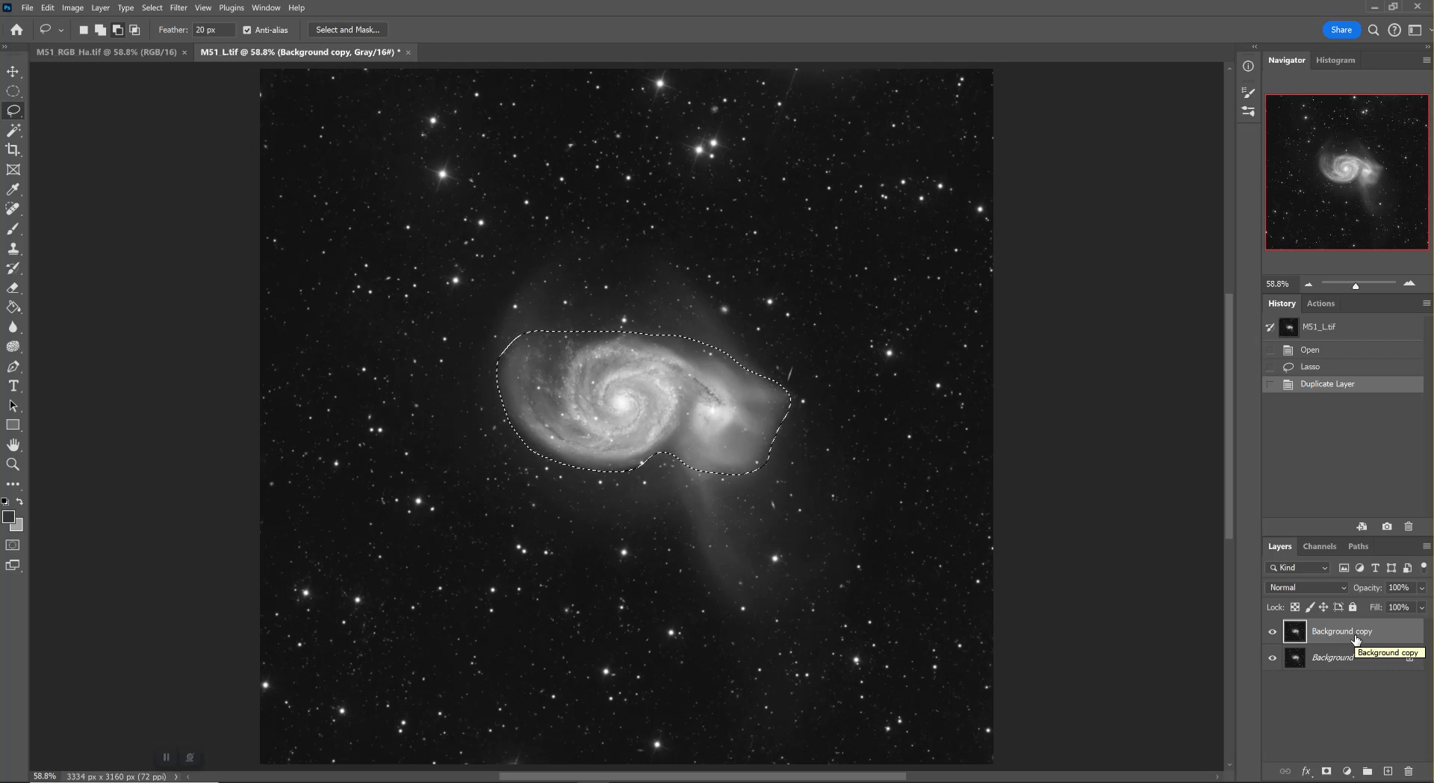
Add a layer mask to the Background copy layer that reveals only the selected galaxy area
{"action": "left_click", "coordinate": [101, 7]}
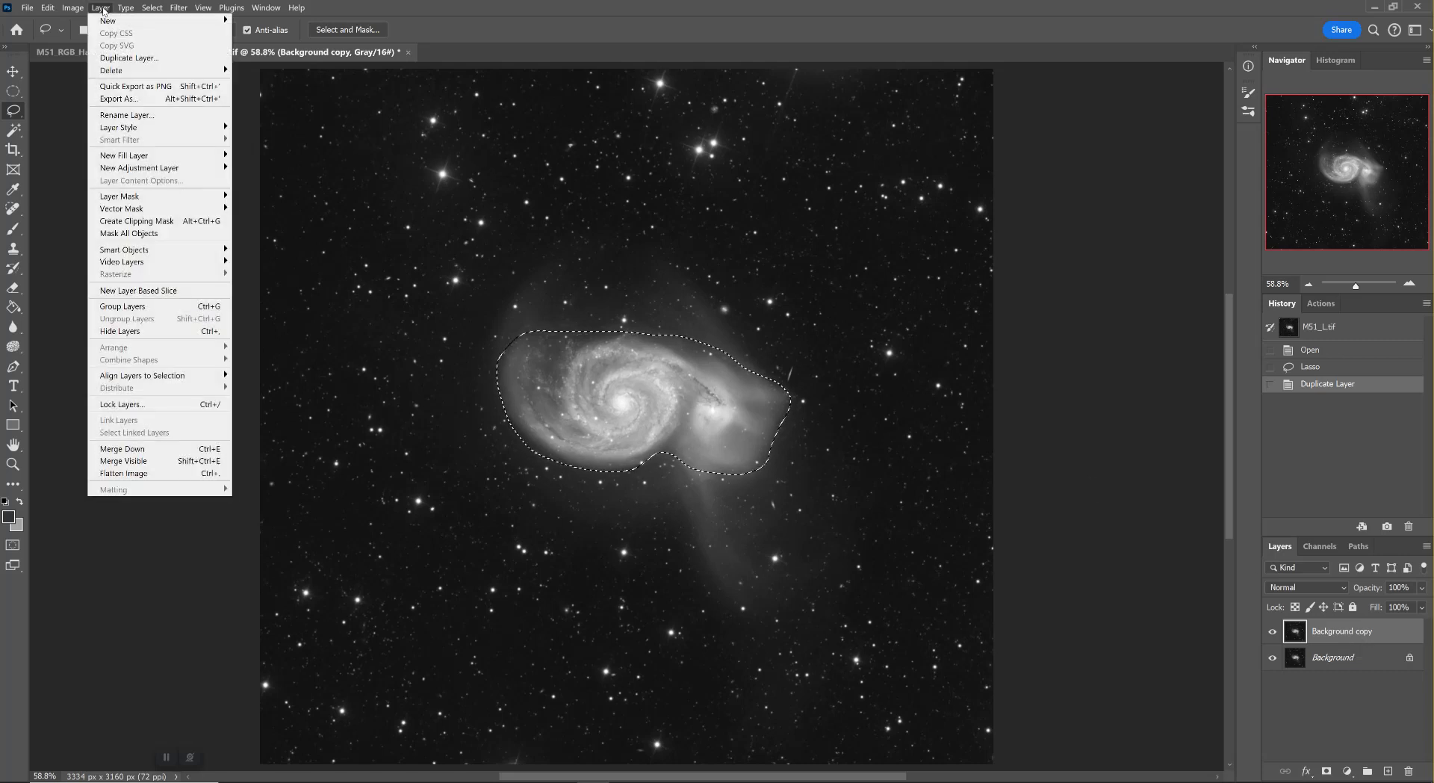
{"action": "mouse_move", "coordinate": [149, 200]}
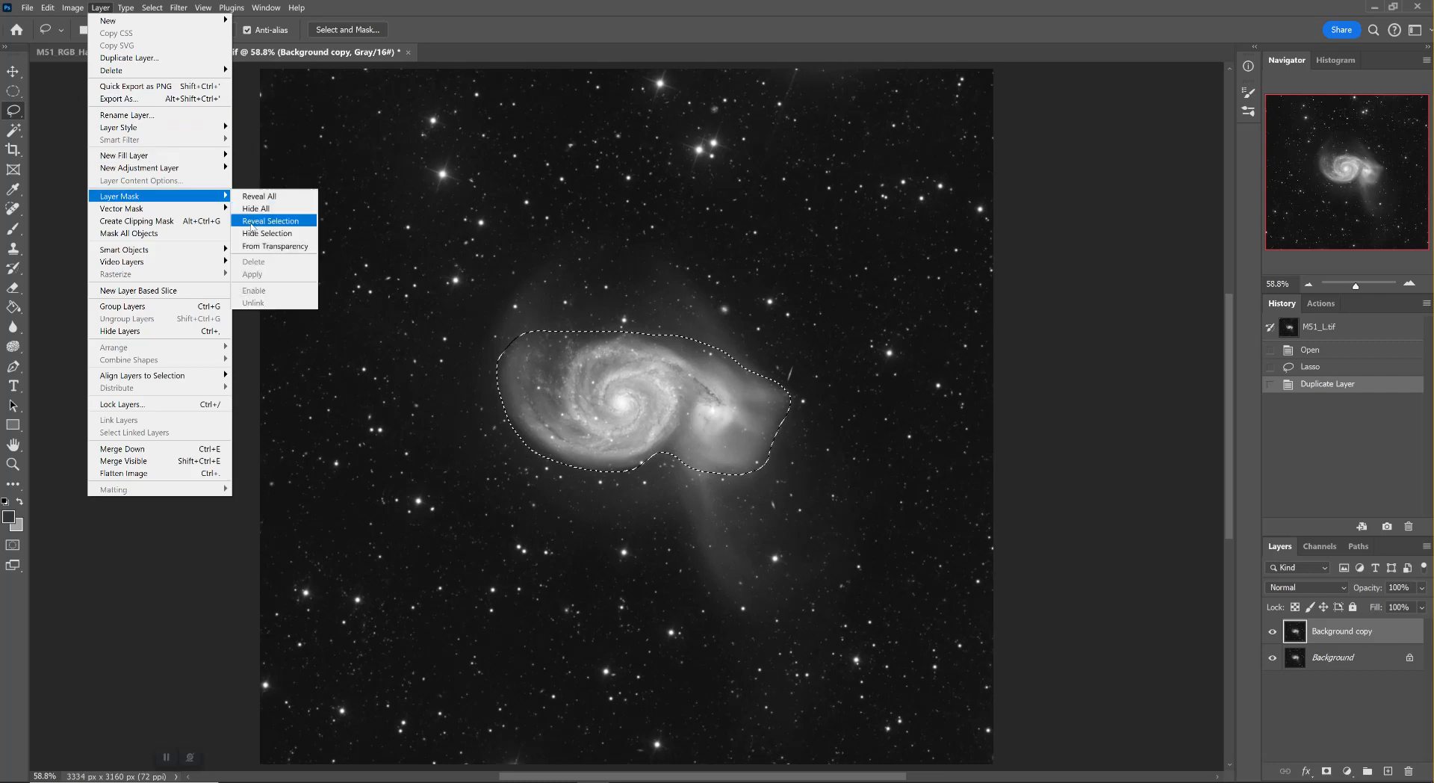
{"action": "left_click", "coordinate": [251, 222]}
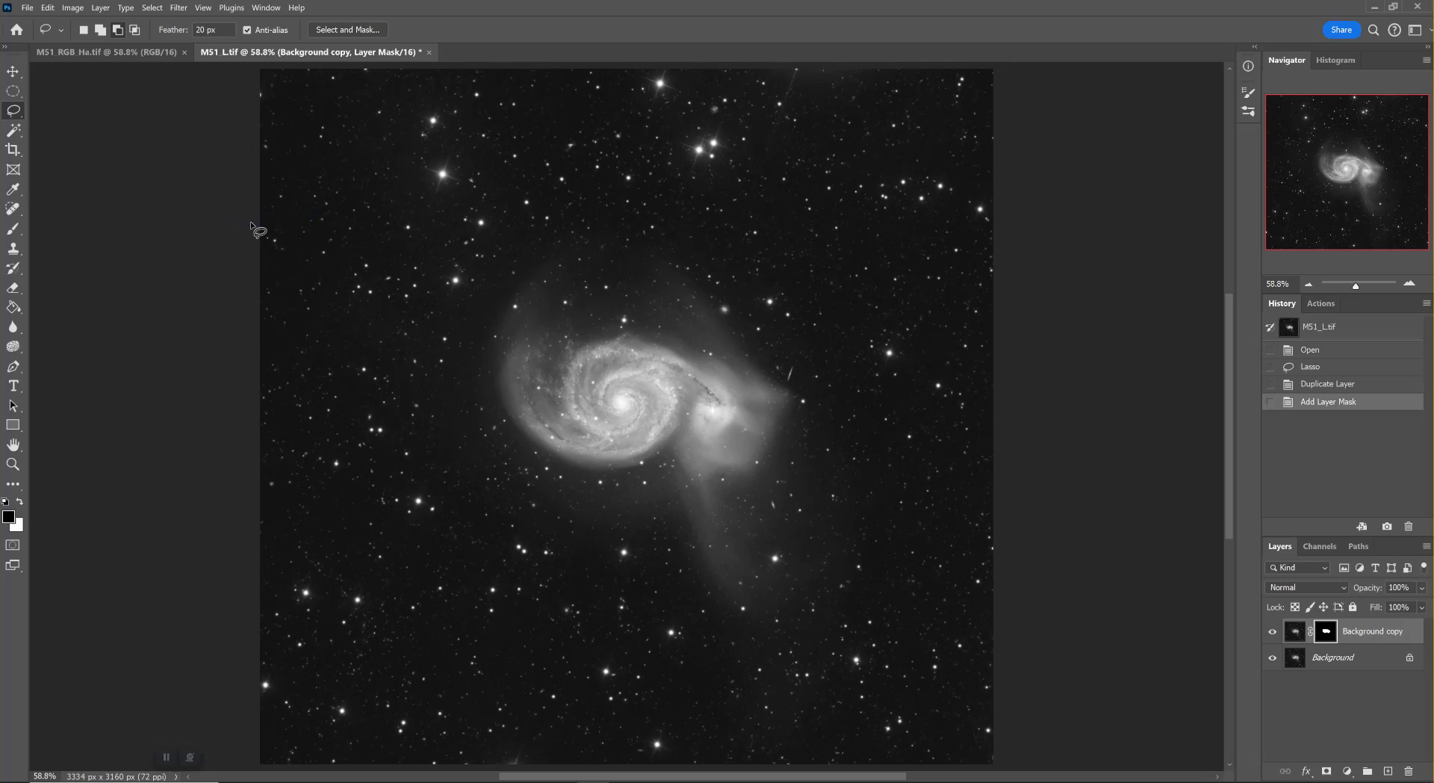
Refine the Background copy layer's mask in Select and Mask with a 39.1 px feather and a +10% edge shift
{"action": "left_click", "coordinate": [1335, 636], "text": "alt"}
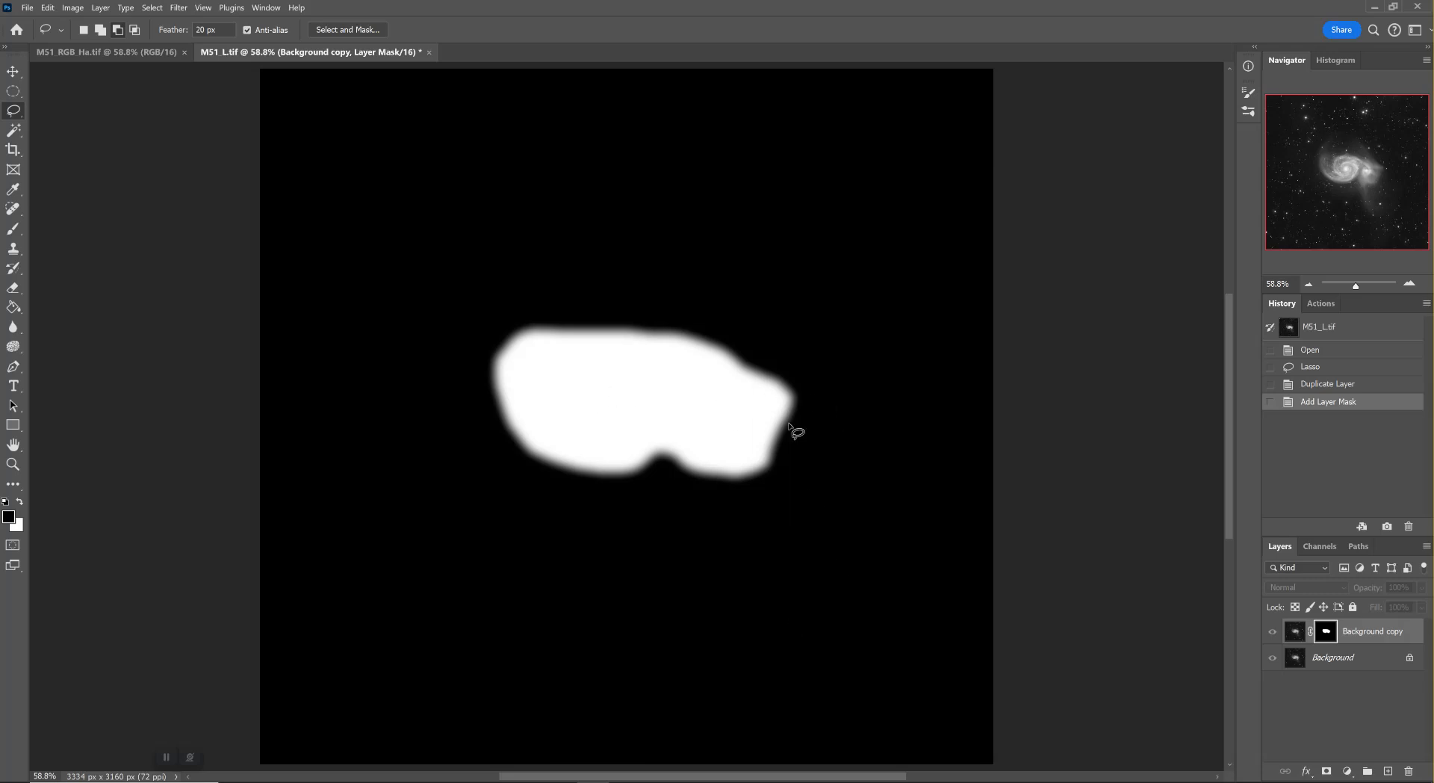
{"action": "left_click", "coordinate": [1294, 634]}
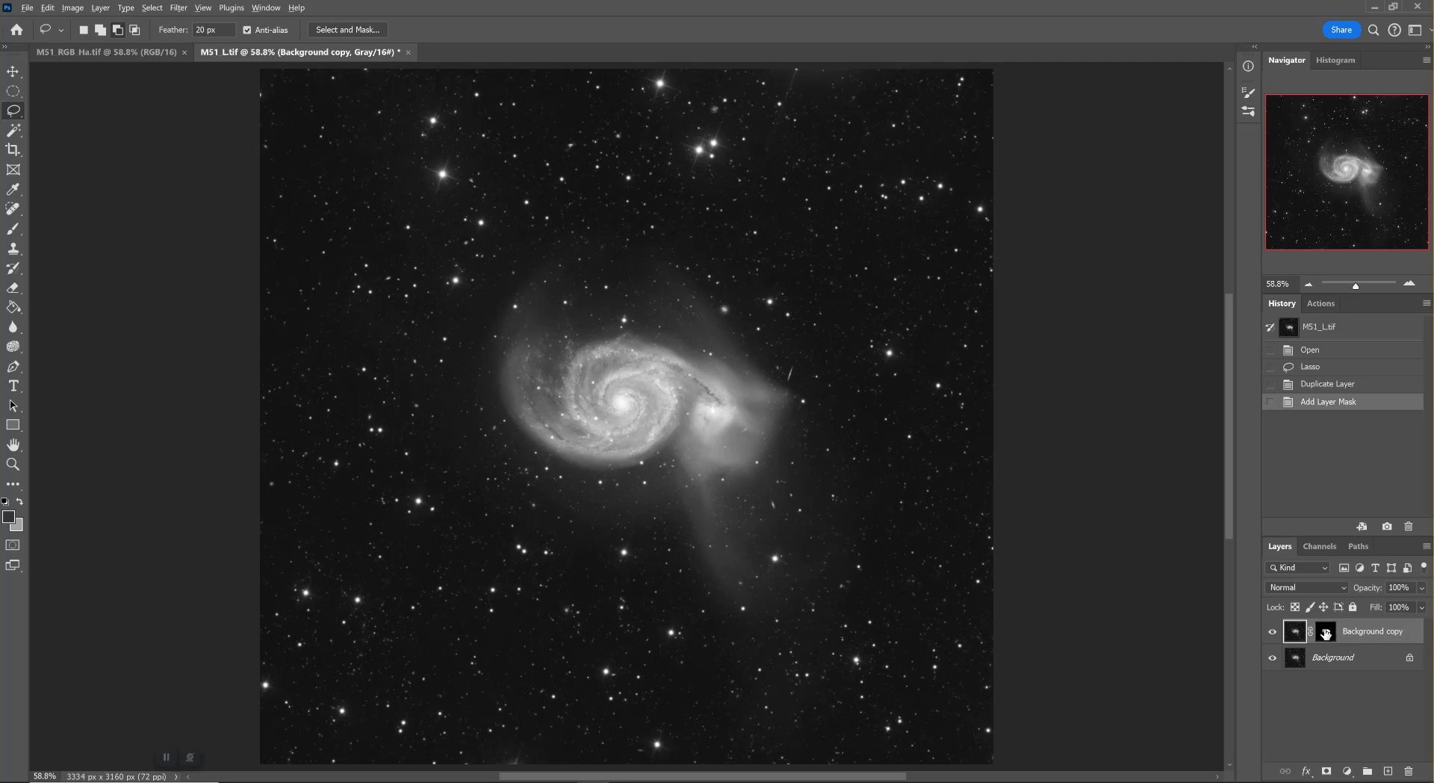
{"action": "left_click", "coordinate": [1326, 633], "text": "alt"}
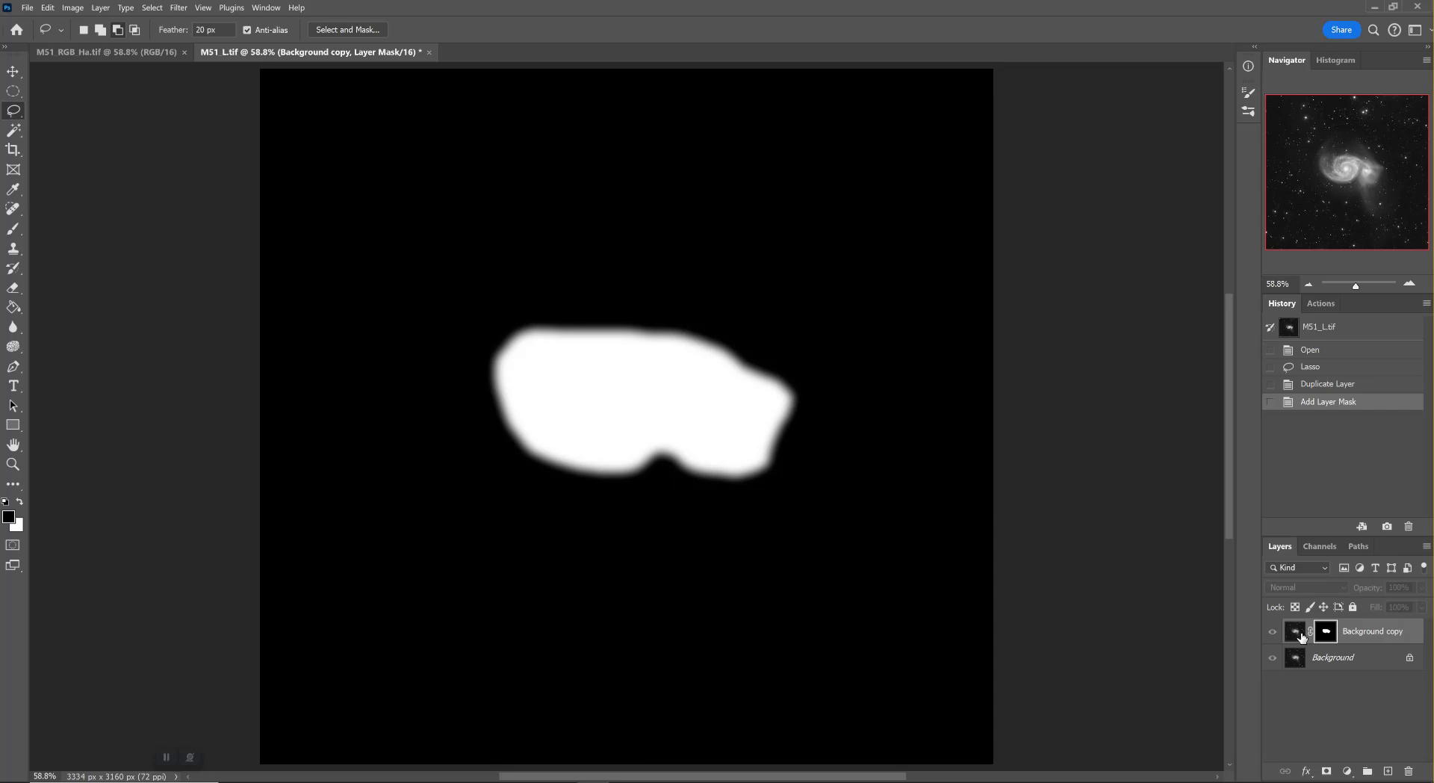
{"action": "left_click", "coordinate": [1297, 633]}
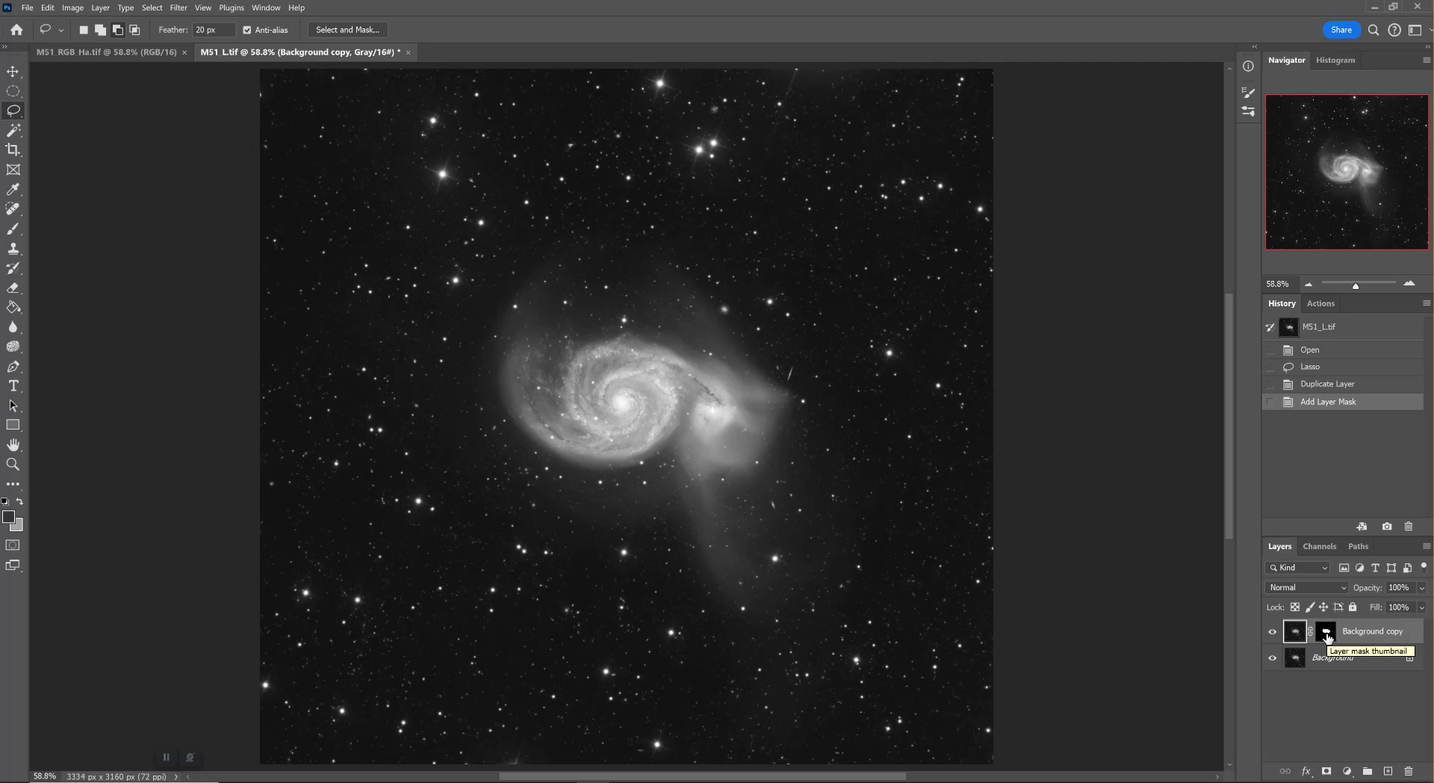
{"action": "right_click", "coordinate": [1328, 638]}
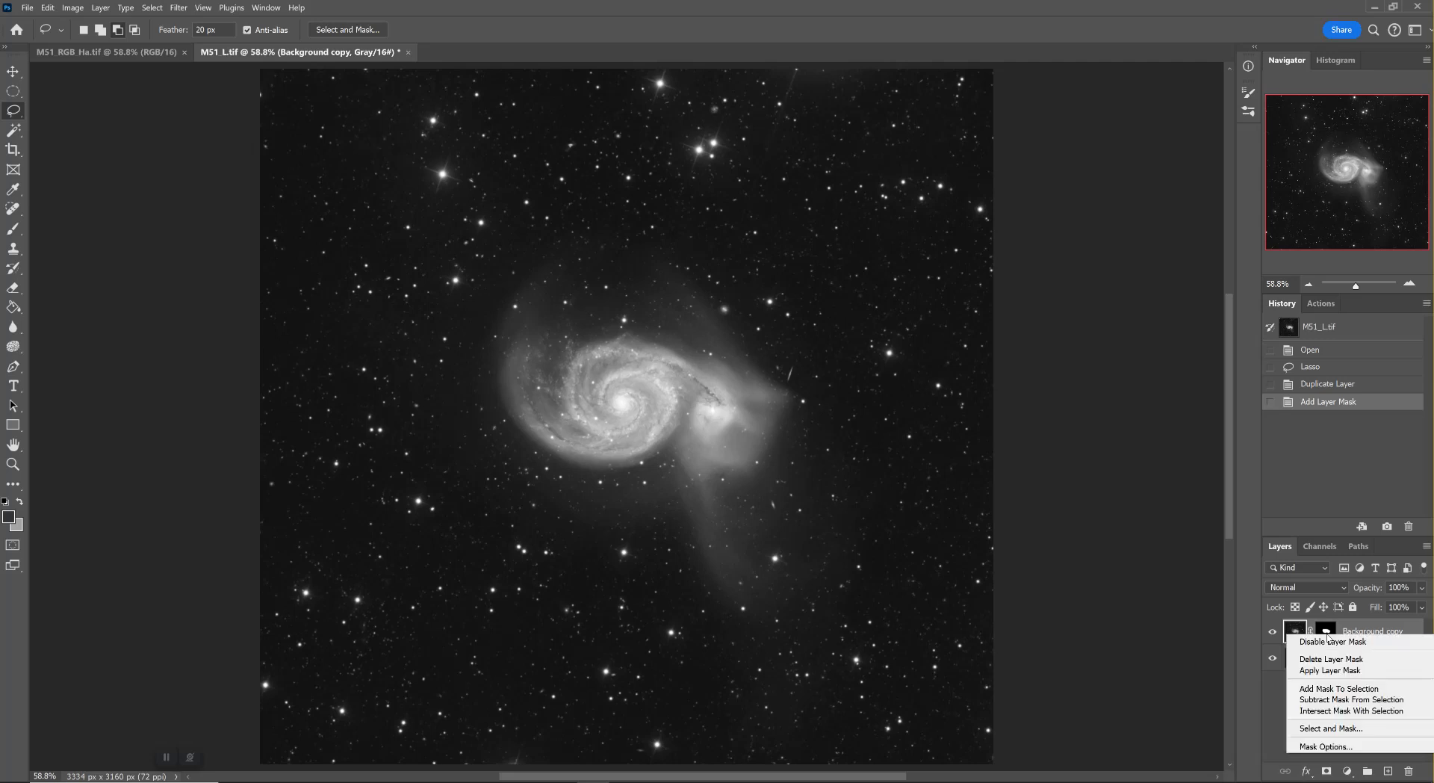
{"action": "left_click", "coordinate": [1337, 731]}
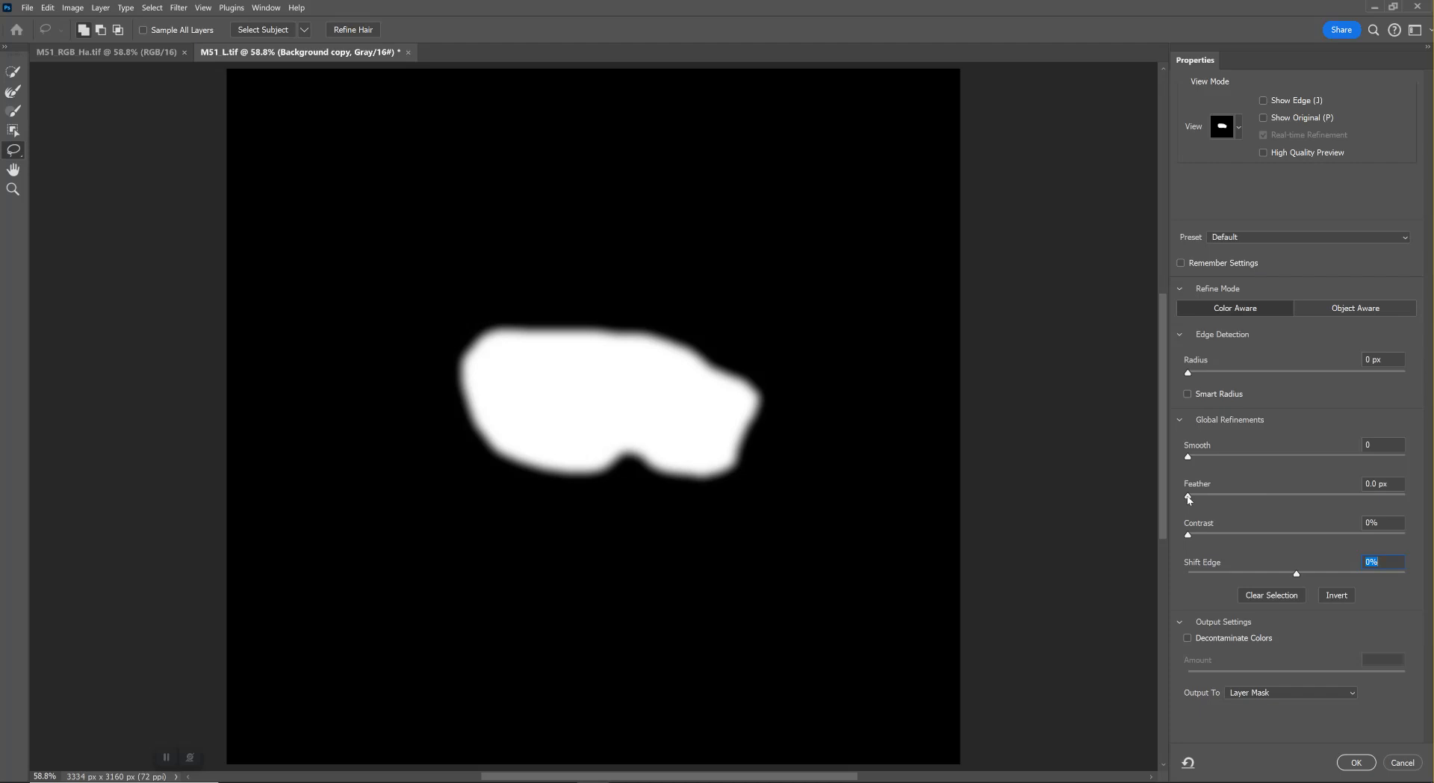
{"action": "left_click_drag", "start_coordinate": [1189, 498], "coordinate": [1299, 522]}
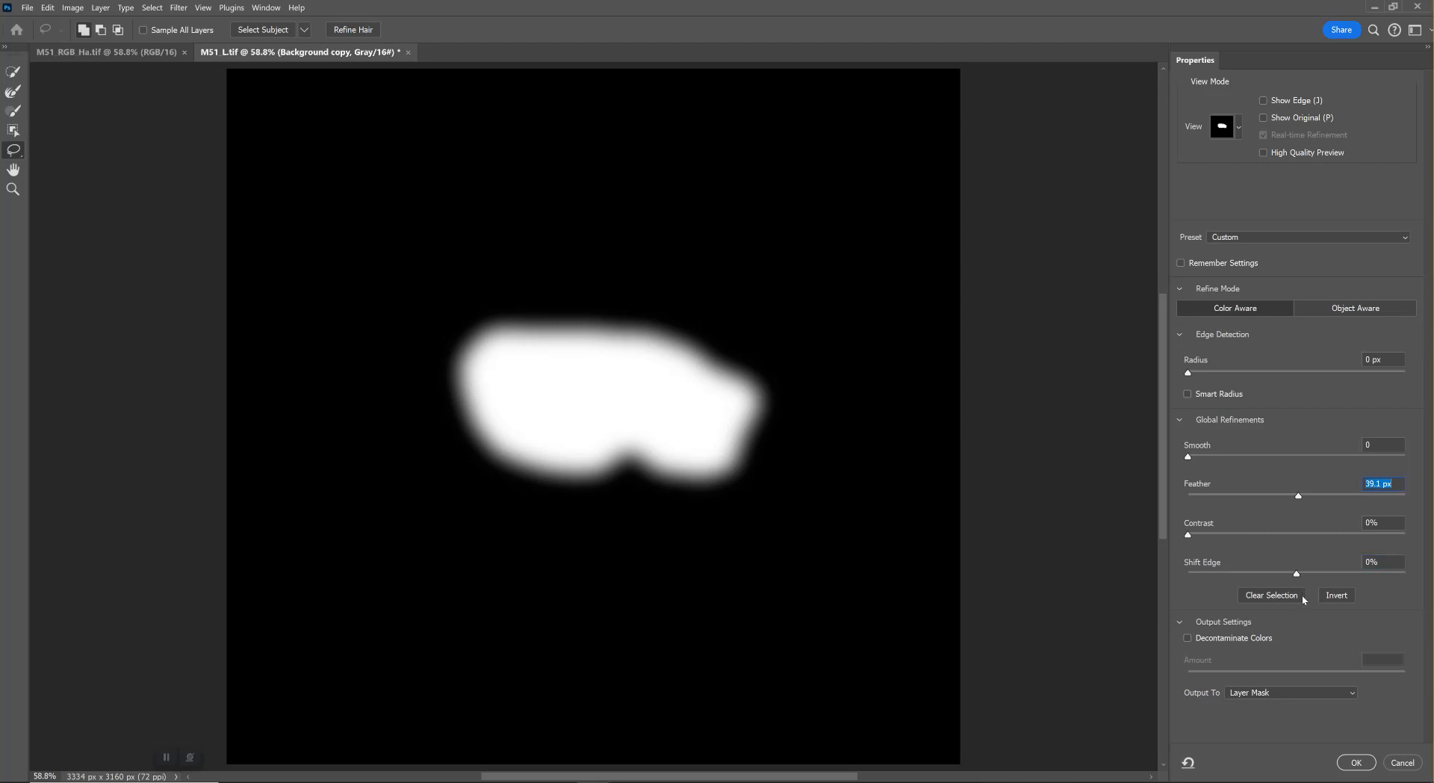
{"action": "mouse_move", "coordinate": [1209, 535]}
{"action": "left_mouse_down"}
{"action": "mouse_move", "coordinate": [1236, 537]}
{"action": "mouse_move", "coordinate": [1203, 543]}
{"action": "left_mouse_up"}
{"action": "key", "text": "Tab"}
{"action": "mouse_move", "coordinate": [1190, 537]}
{"action": "left_mouse_down"}
{"action": "mouse_move", "coordinate": [1214, 539]}
{"action": "mouse_move", "coordinate": [1178, 543]}
{"action": "left_mouse_up"}
{"action": "mouse_move", "coordinate": [1297, 575]}
{"action": "left_mouse_down"}
{"action": "mouse_move", "coordinate": [1261, 580]}
{"action": "mouse_move", "coordinate": [1339, 577]}
{"action": "mouse_move", "coordinate": [1293, 584]}
{"action": "mouse_move", "coordinate": [1307, 576]}
{"action": "left_mouse_up"}
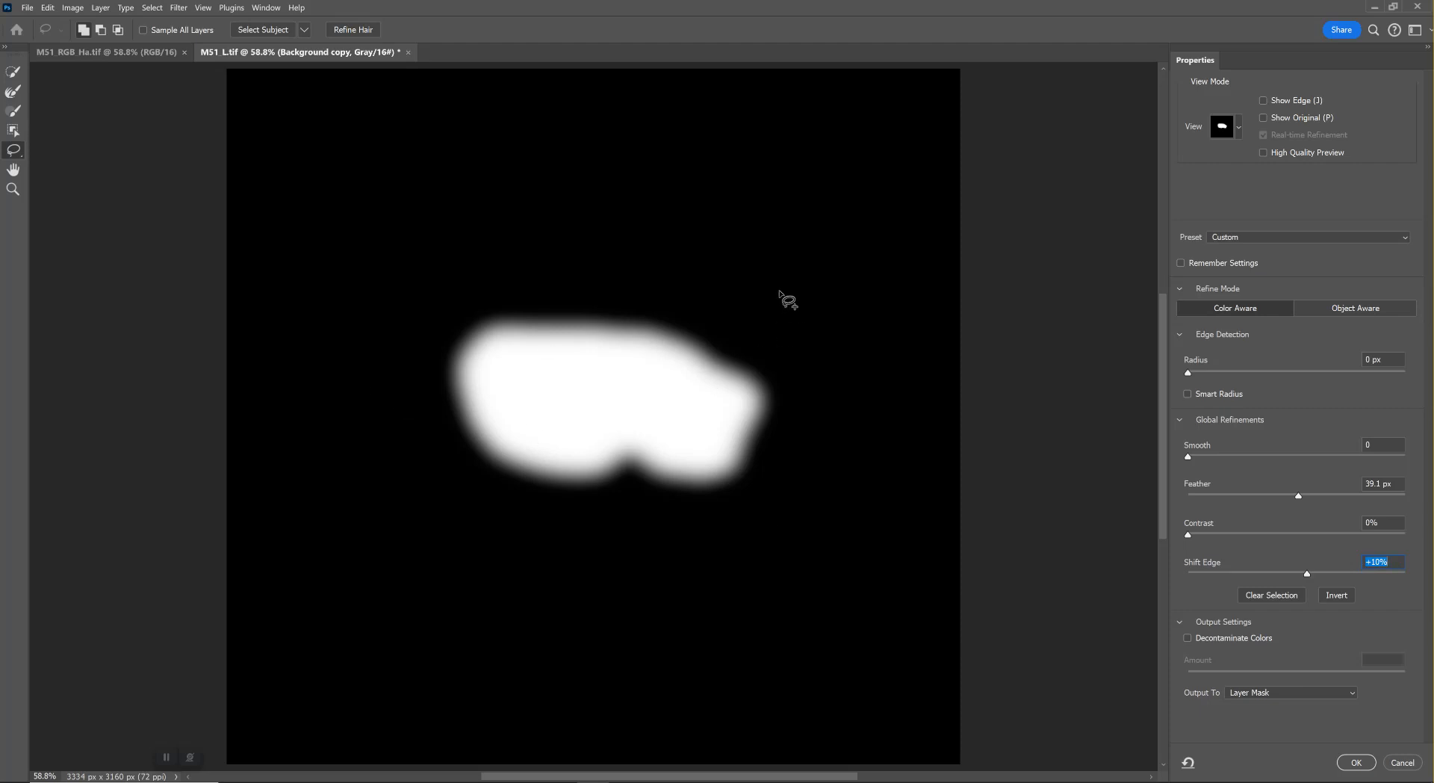
{"action": "left_click", "coordinate": [1359, 764]}
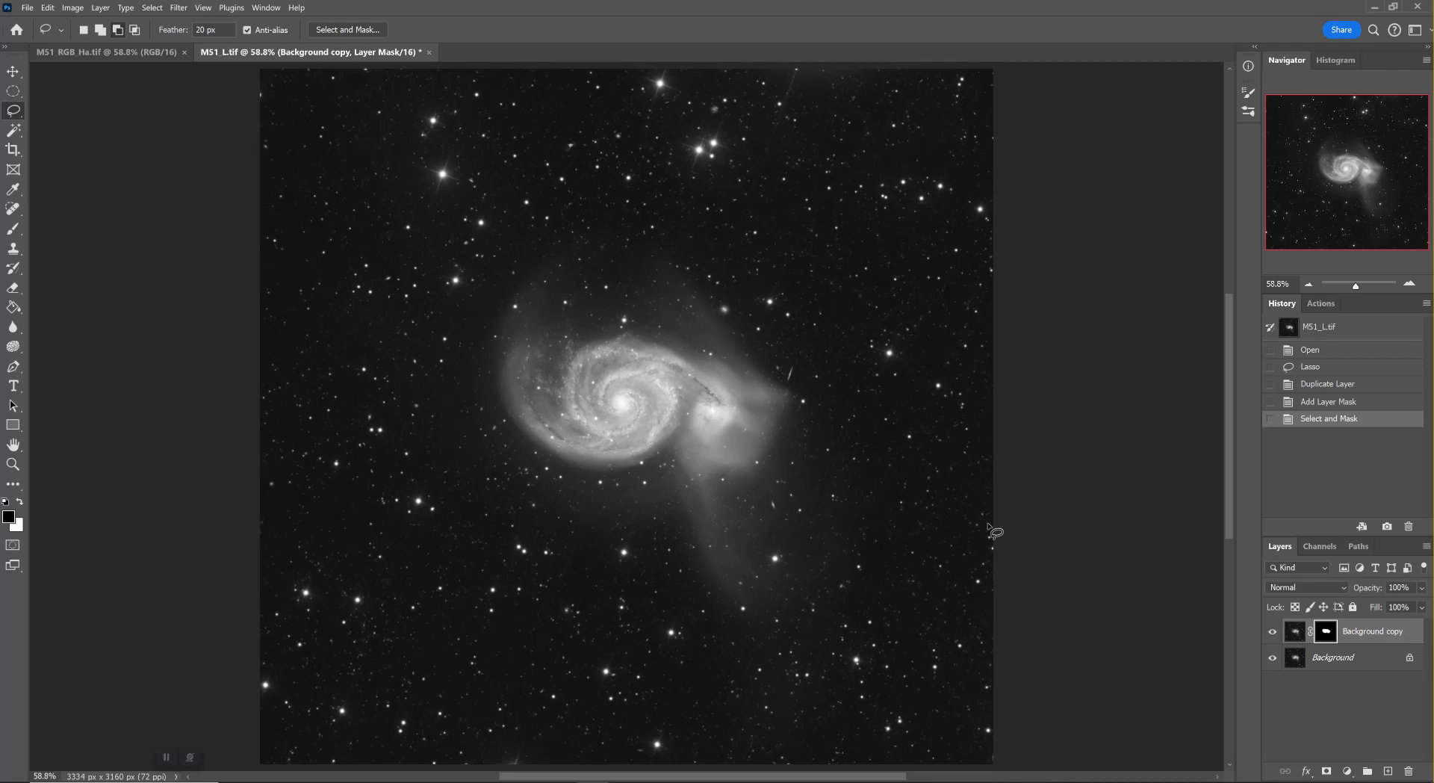
Darken the galaxy midtones on the Background copy layer's image with a Curves point at input 139, output 115
{"action": "left_click", "coordinate": [1409, 283]}
{"action": "left_click", "coordinate": [1409, 283]}
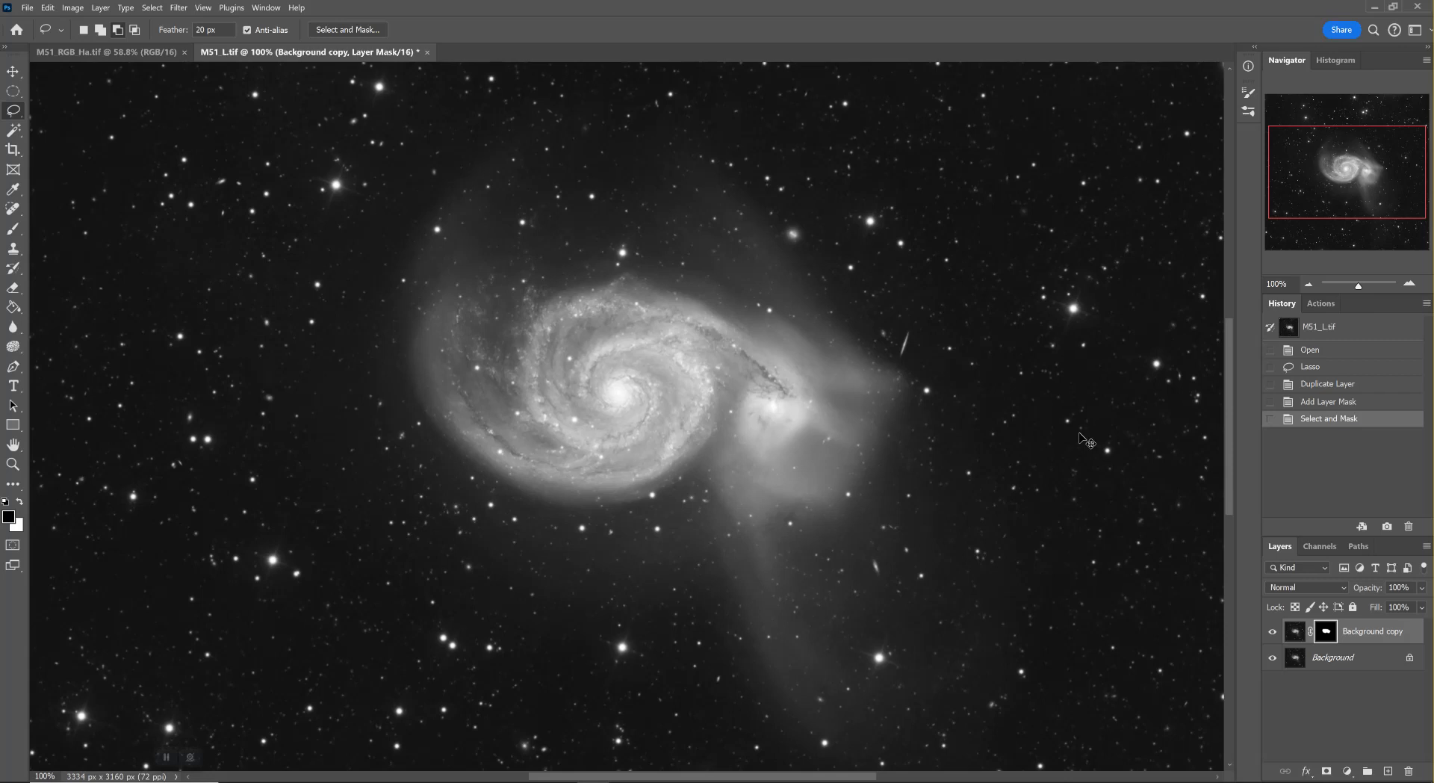
{"action": "key", "text": "ctrl+m"}
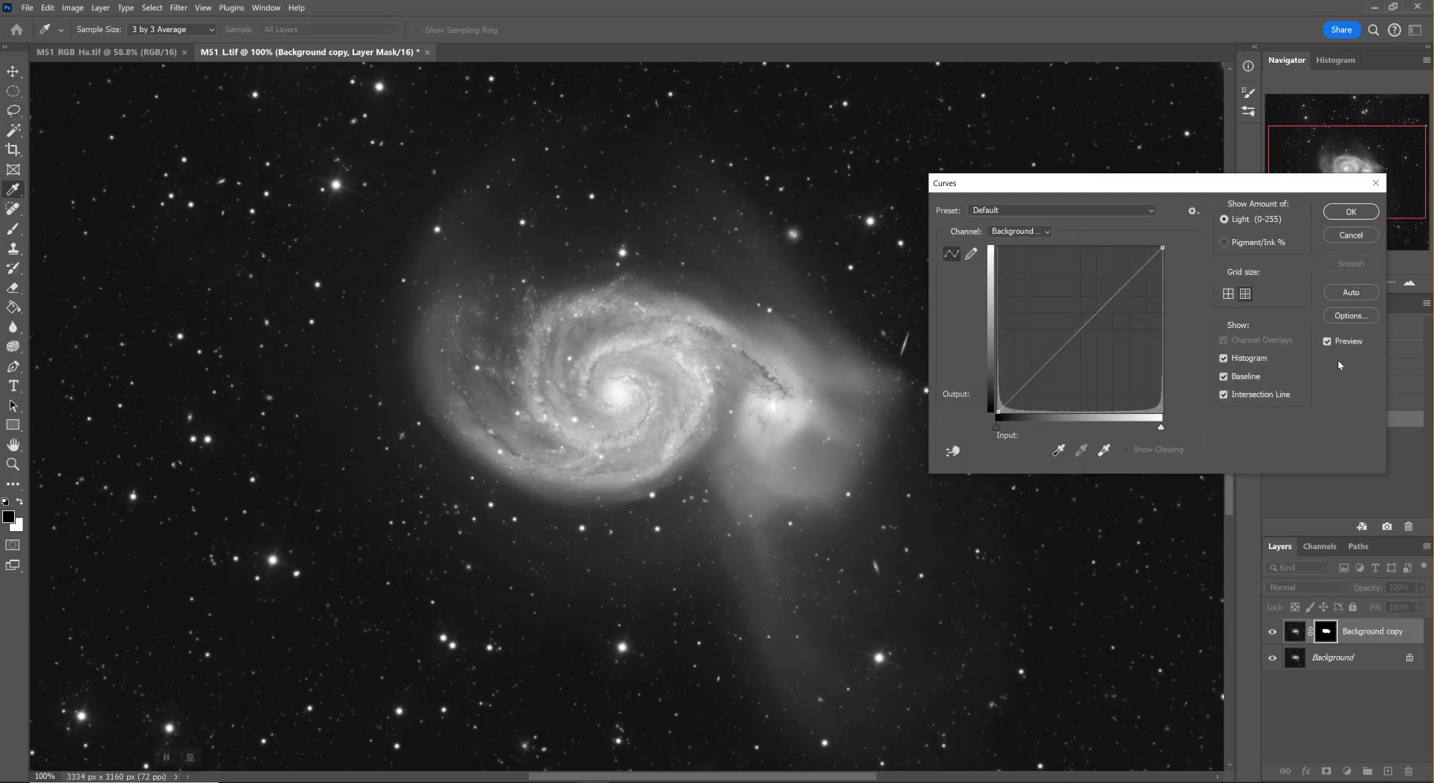
{"action": "left_click", "coordinate": [1352, 235]}
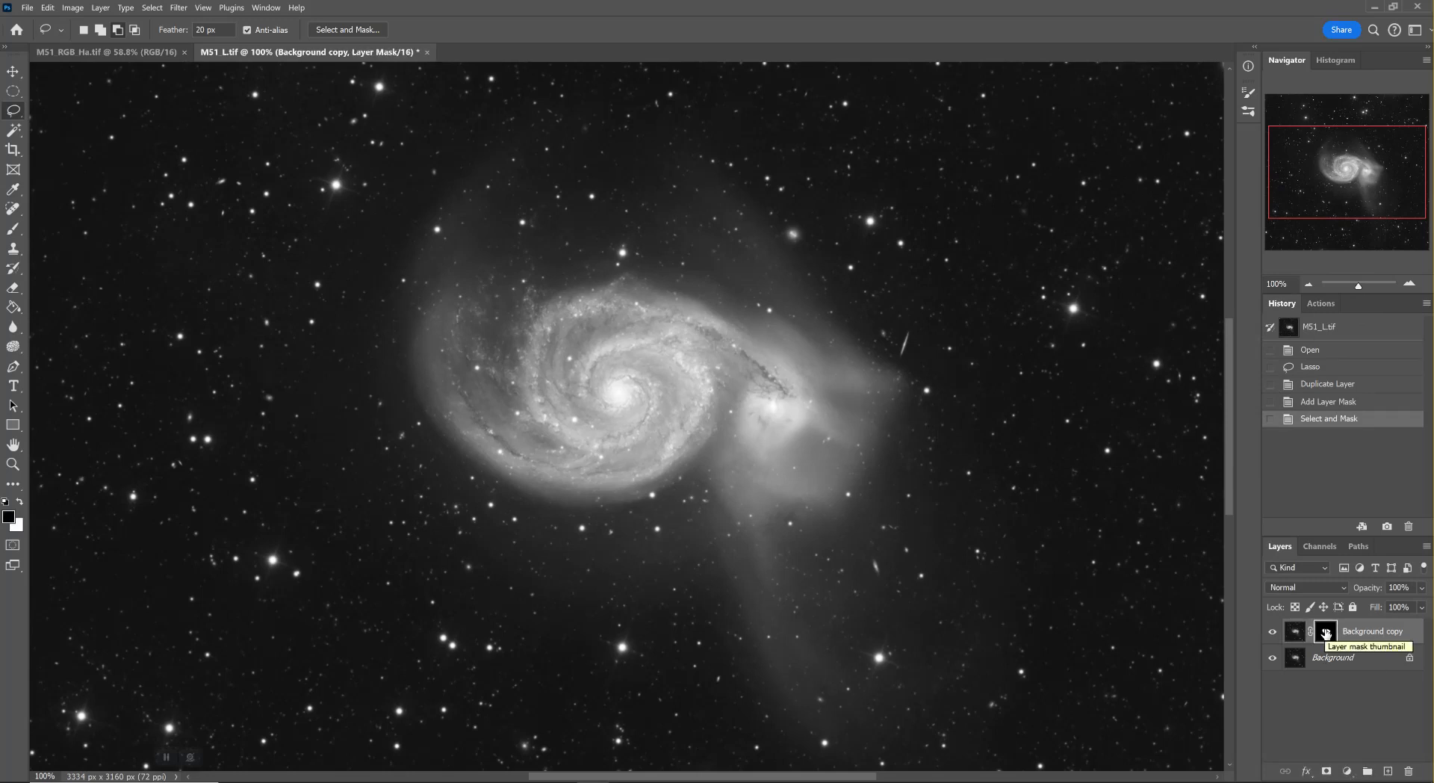
{"action": "left_click", "coordinate": [1299, 633]}
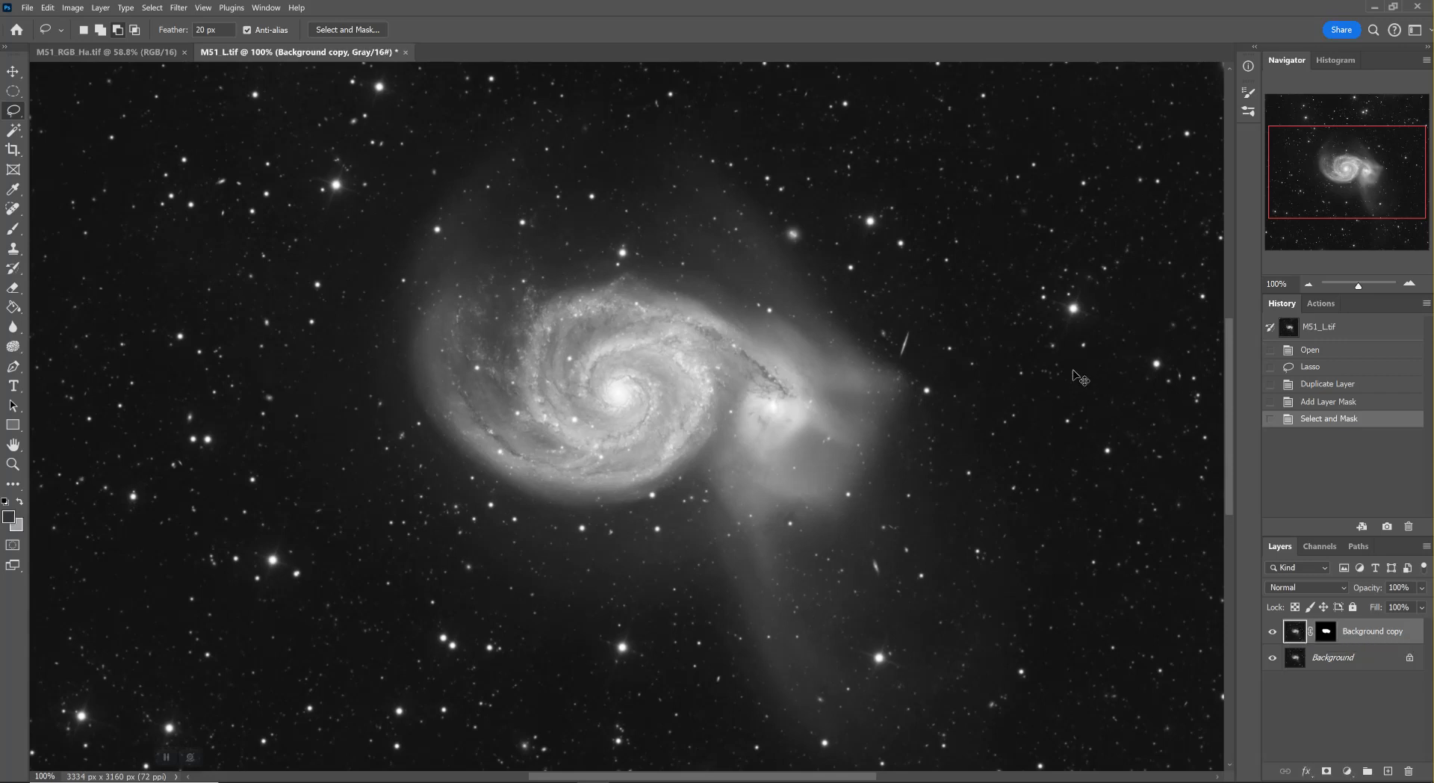
{"action": "key", "text": "ctrl+m"}
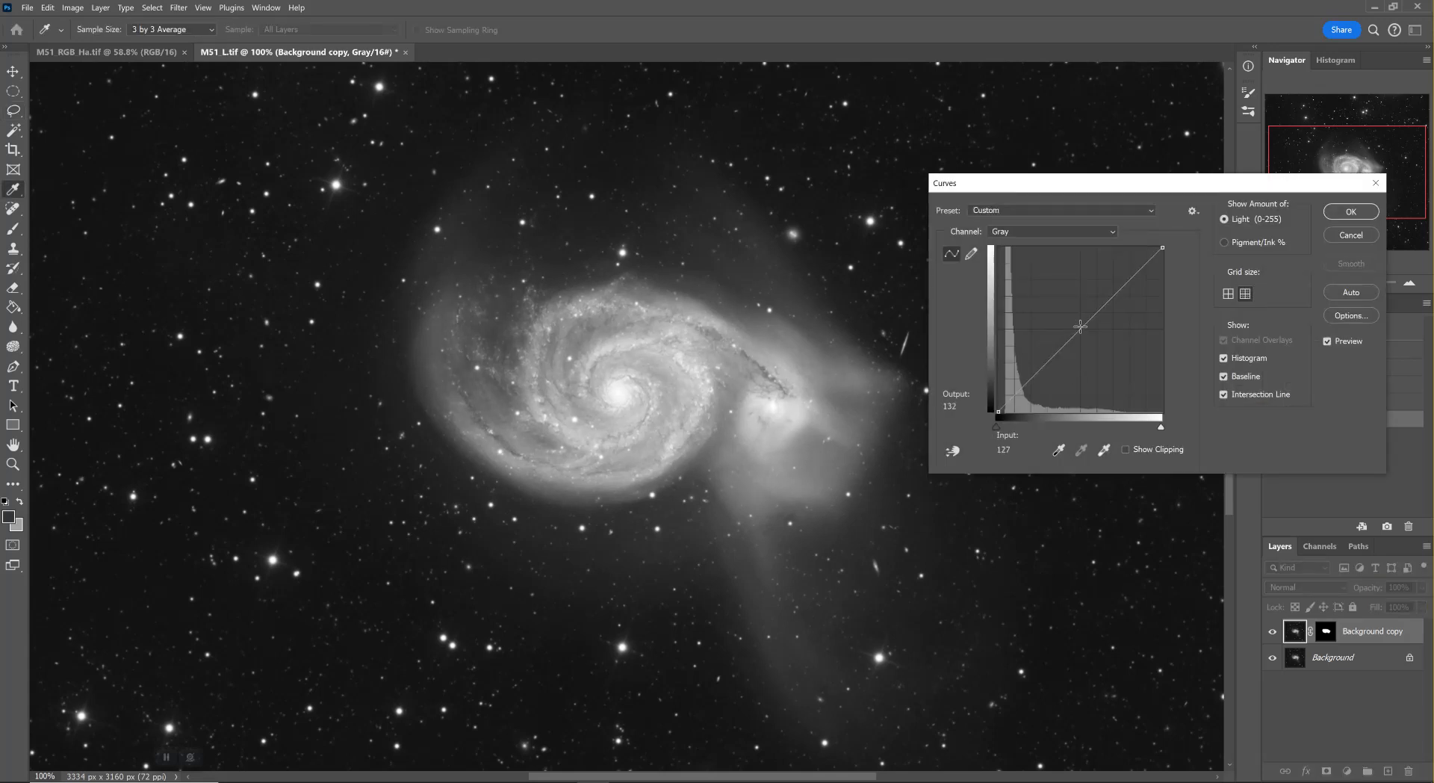
{"action": "left_click_drag", "start_coordinate": [1080, 327], "coordinate": [1089, 337]}
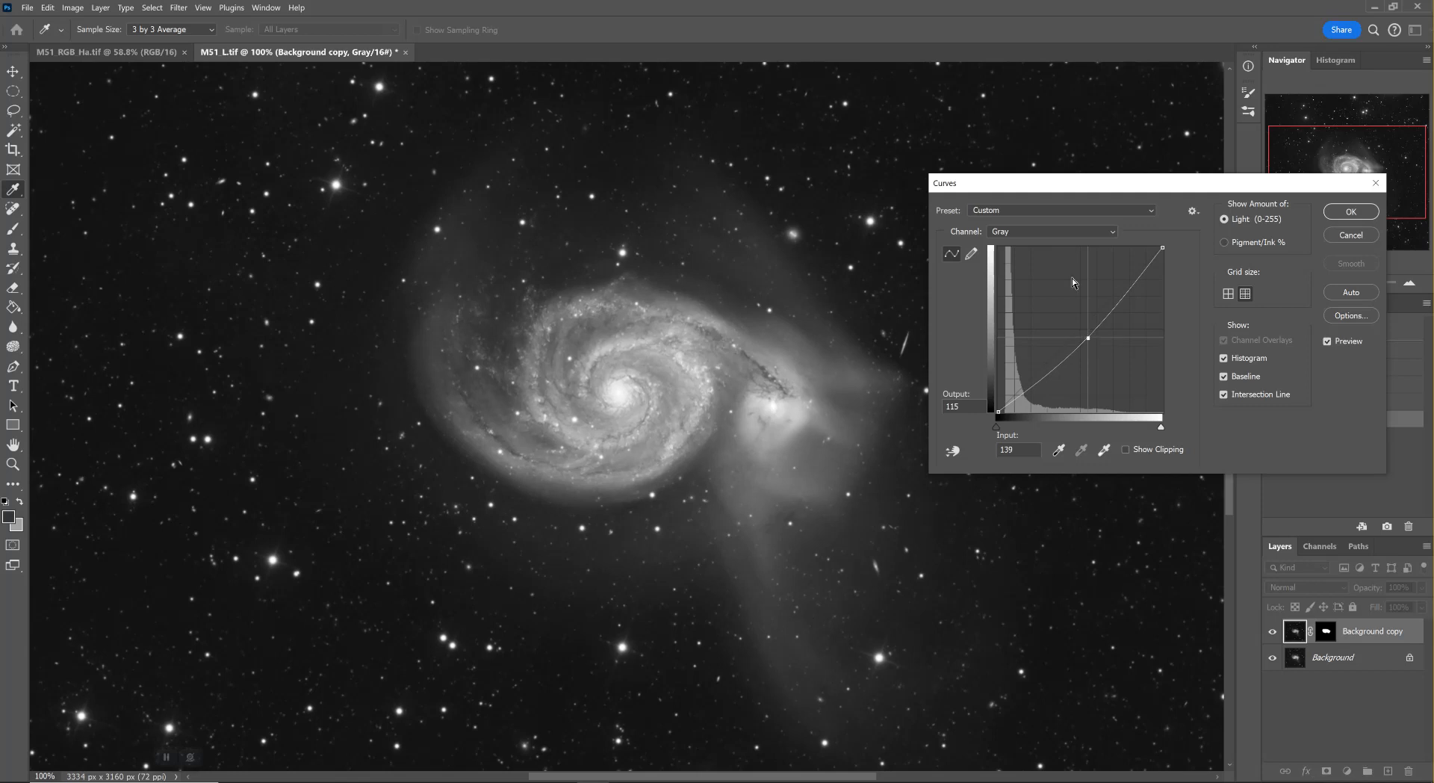
{"action": "left_click", "coordinate": [1338, 211]}
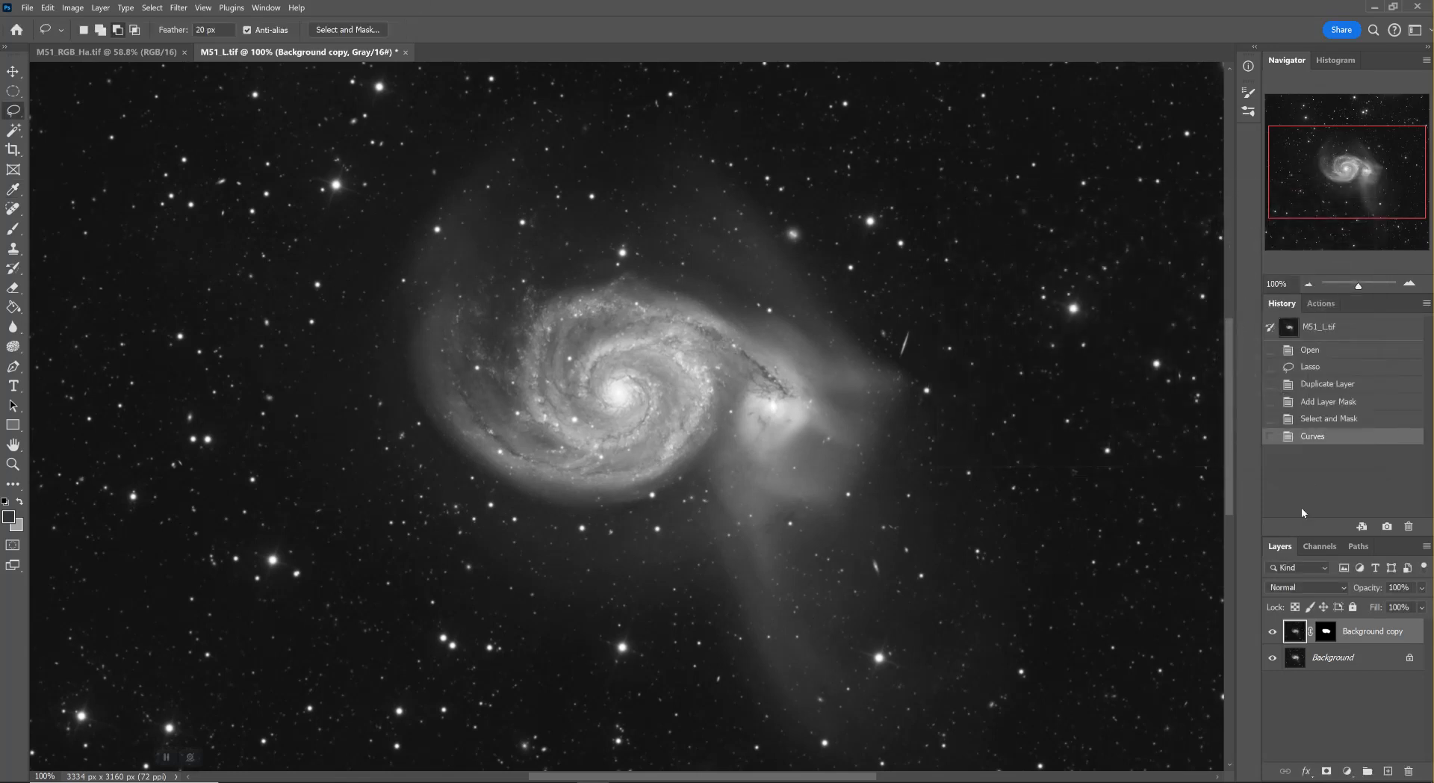
Toggle the Background copy layer's visibility to compare the galaxy before and after the Curves adjustment
{"action": "left_click", "coordinate": [1272, 633]}
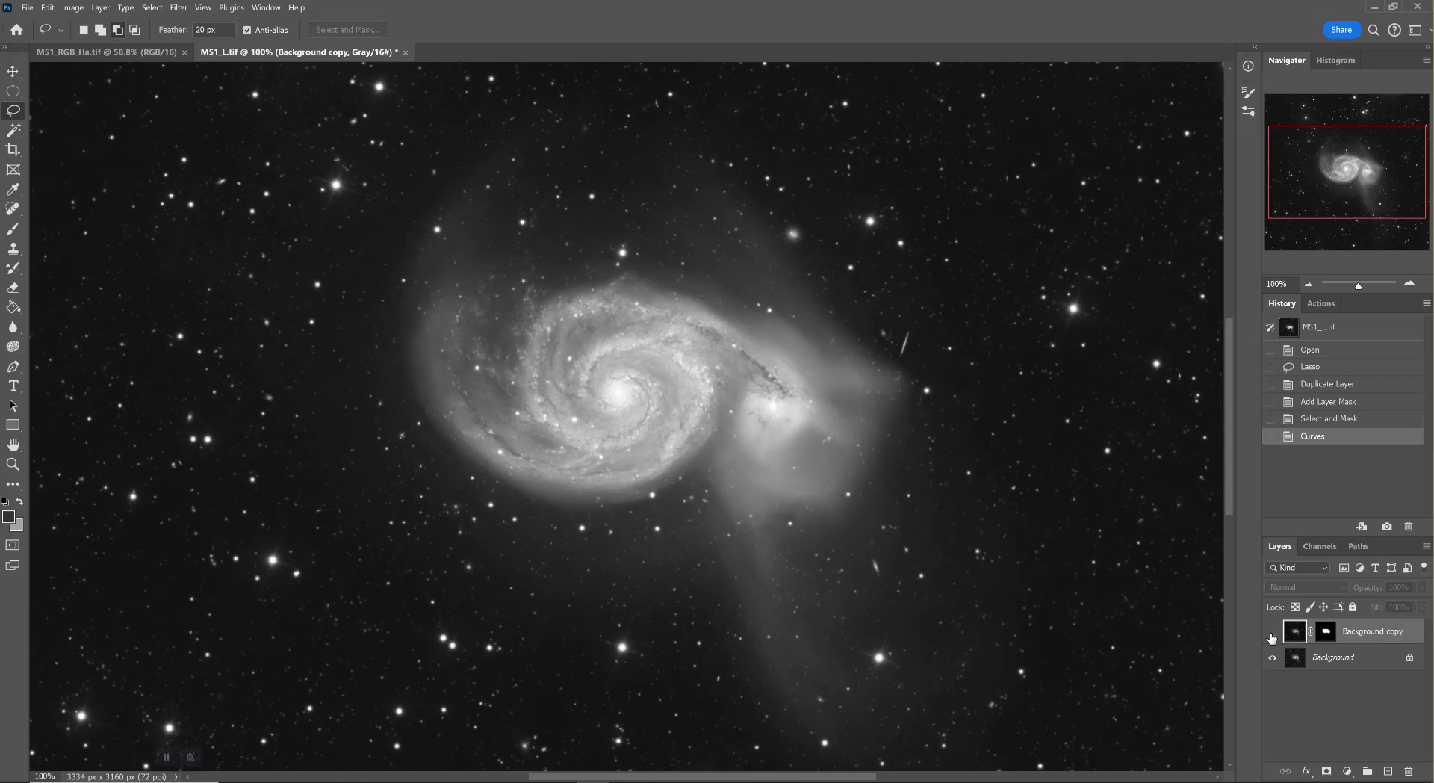
{"action": "left_click", "coordinate": [1272, 633]}
{"action": "left_click", "coordinate": [1272, 633]}
{"action": "left_click", "coordinate": [1272, 633]}
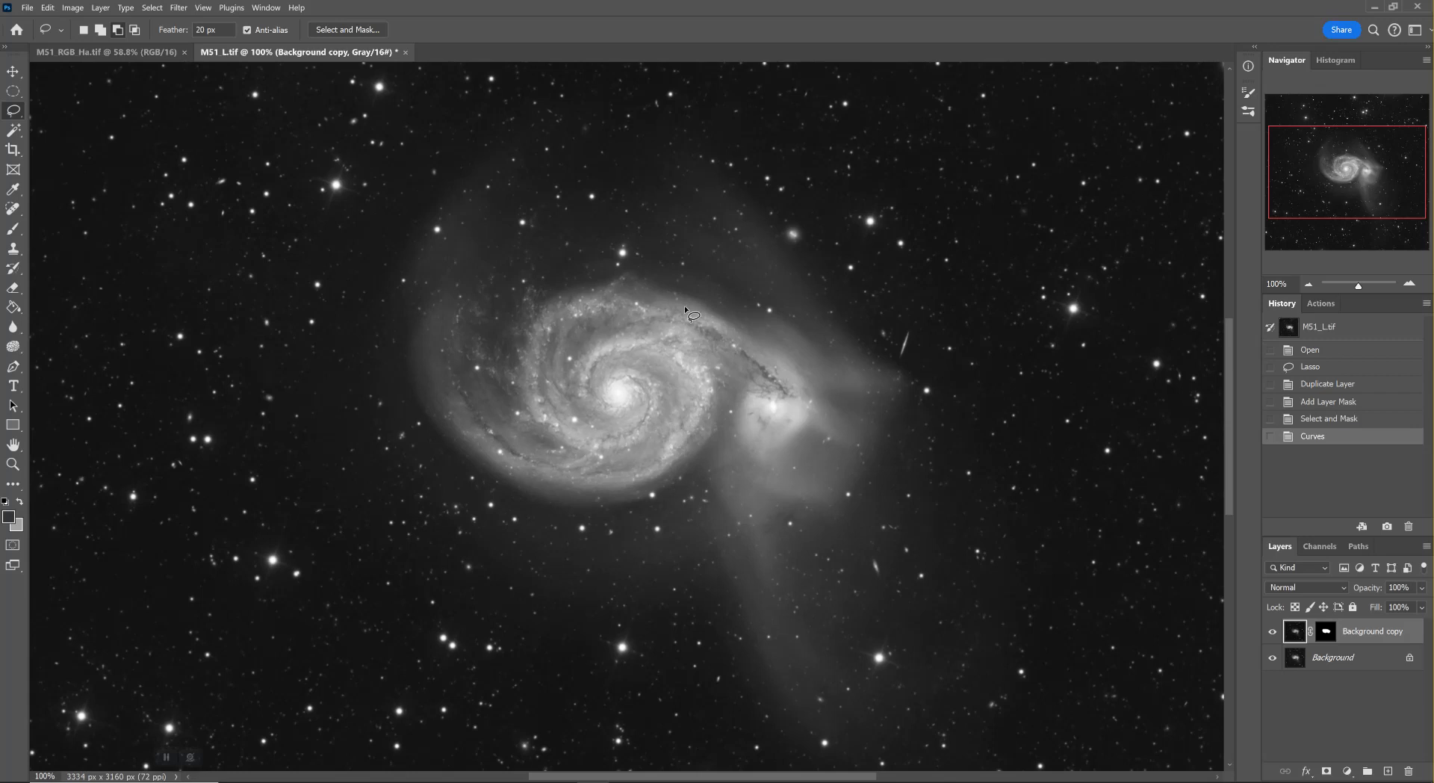
{"action": "left_click", "coordinate": [1274, 633]}
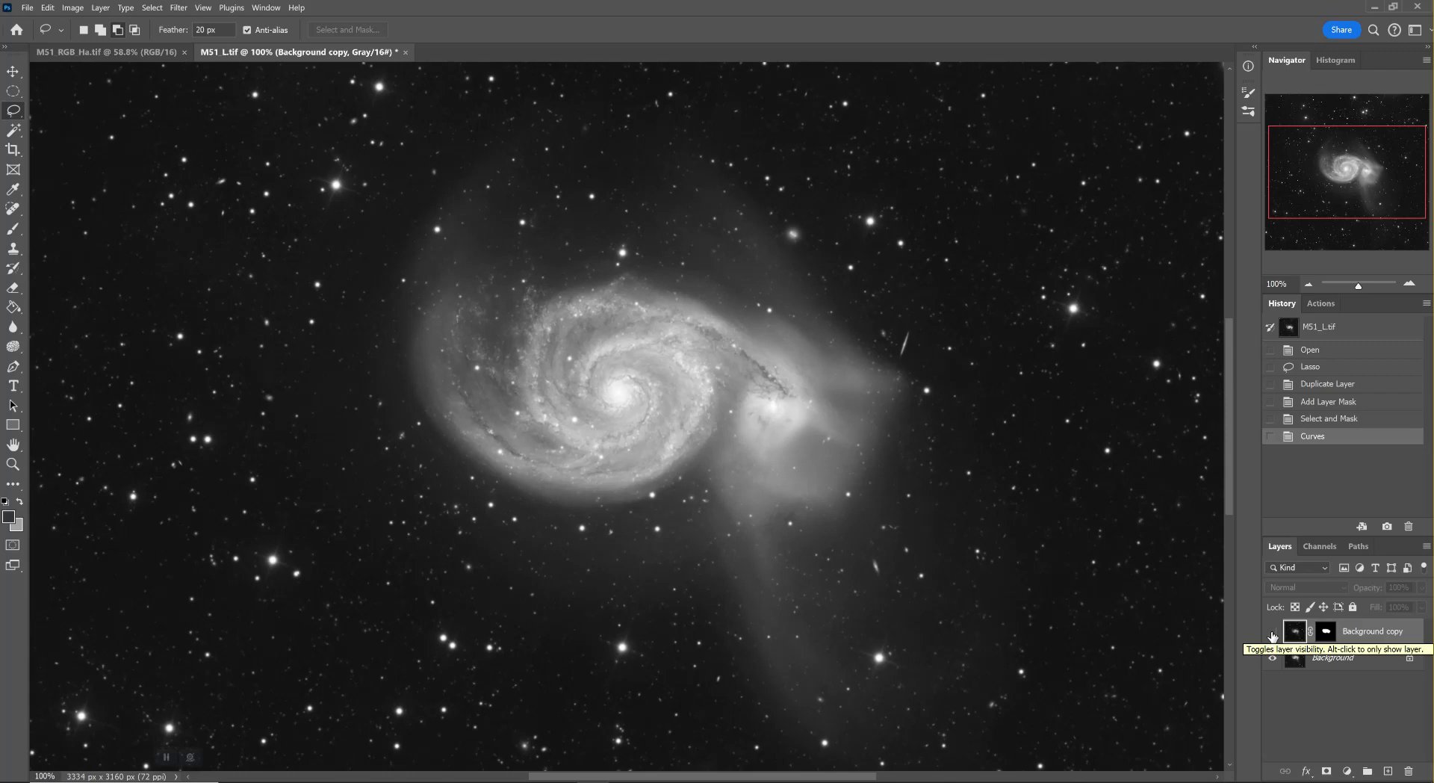
{"action": "left_click", "coordinate": [1273, 633]}
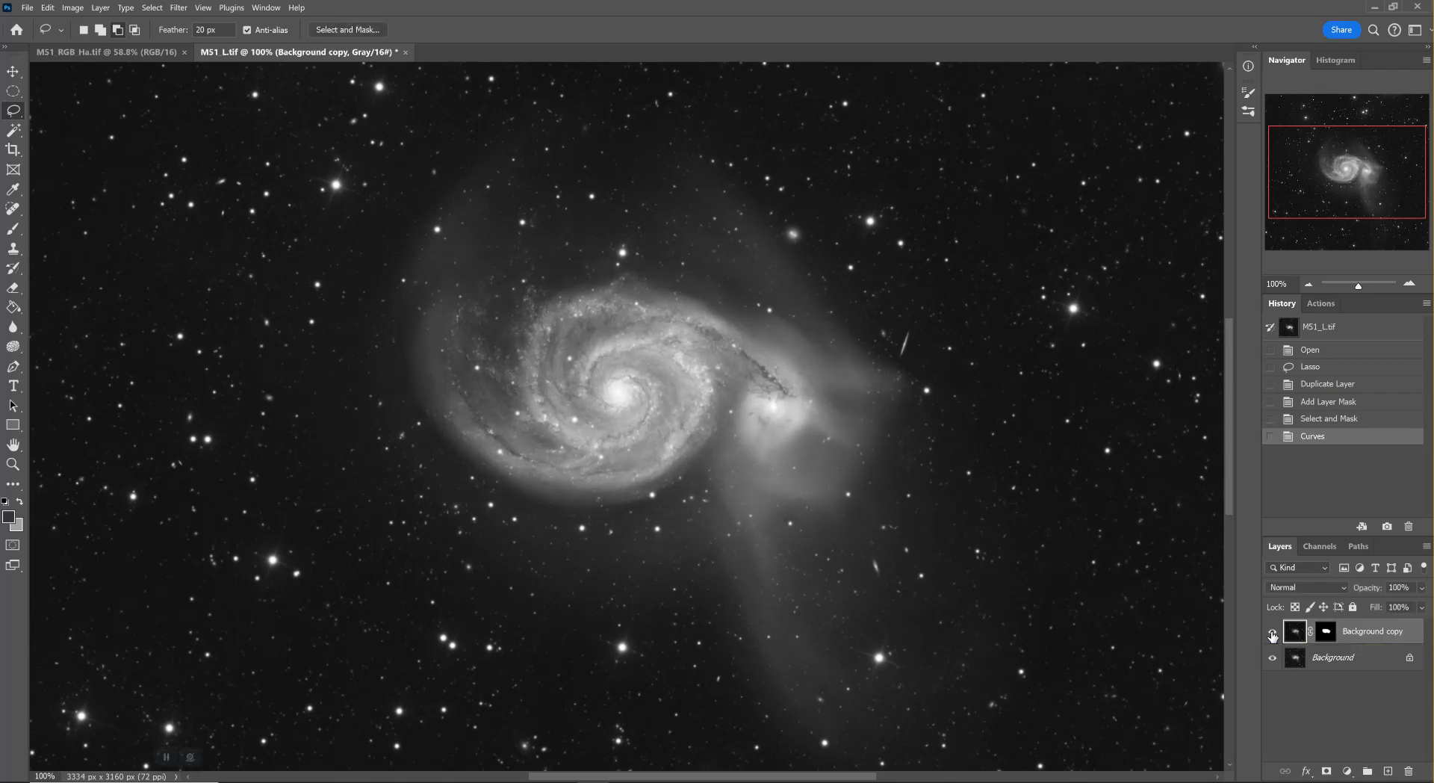
{"action": "left_click", "coordinate": [1273, 635]}
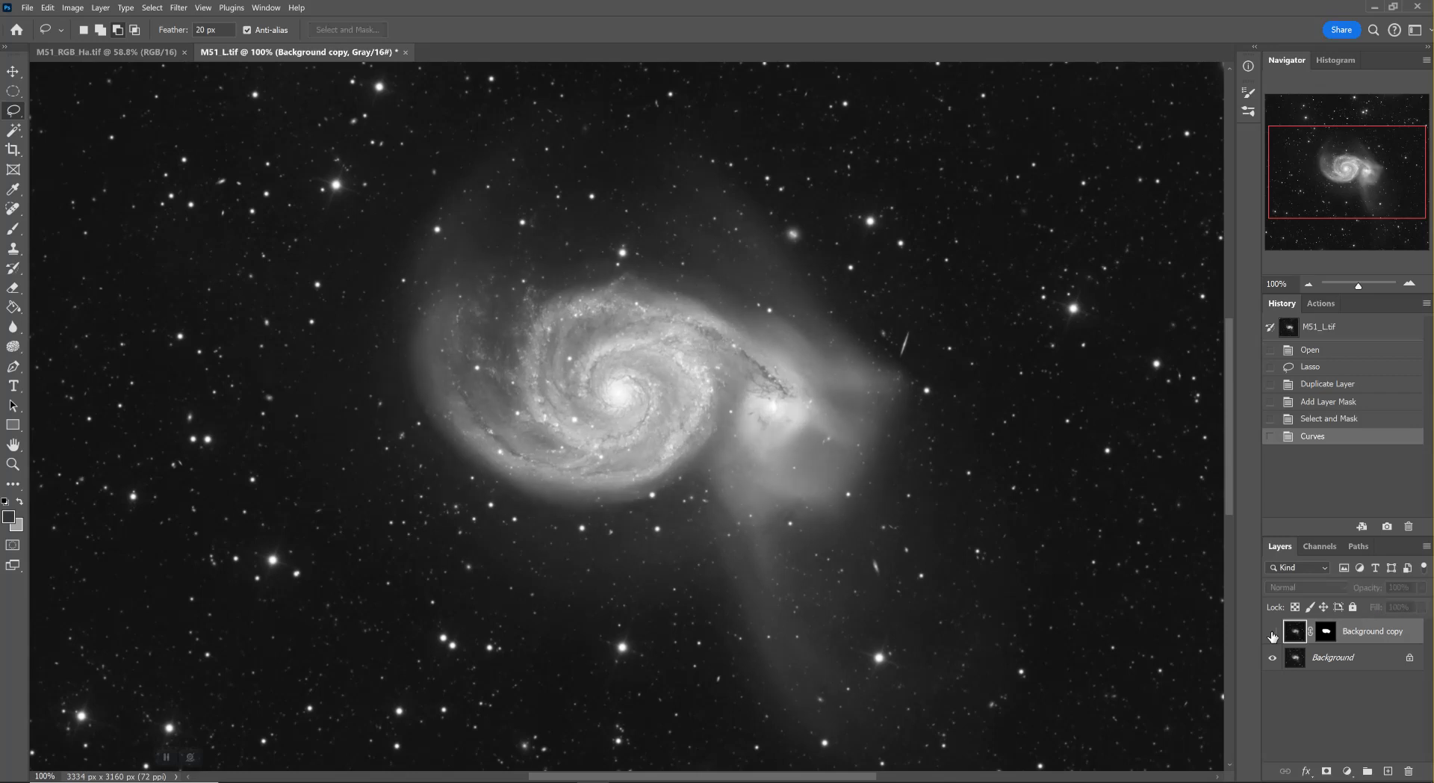
{"action": "left_click", "coordinate": [1273, 634]}
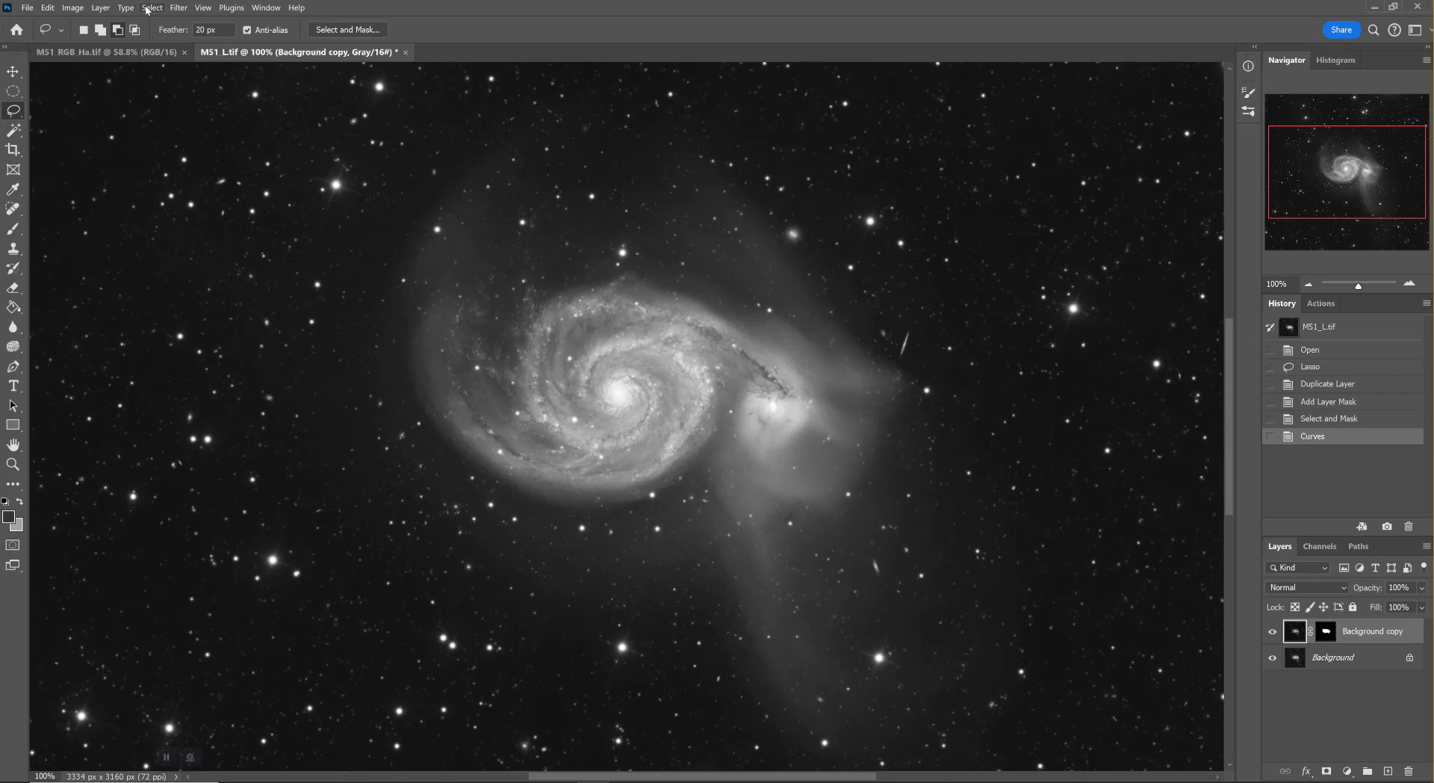
{"action": "left_click", "coordinate": [174, 8]}
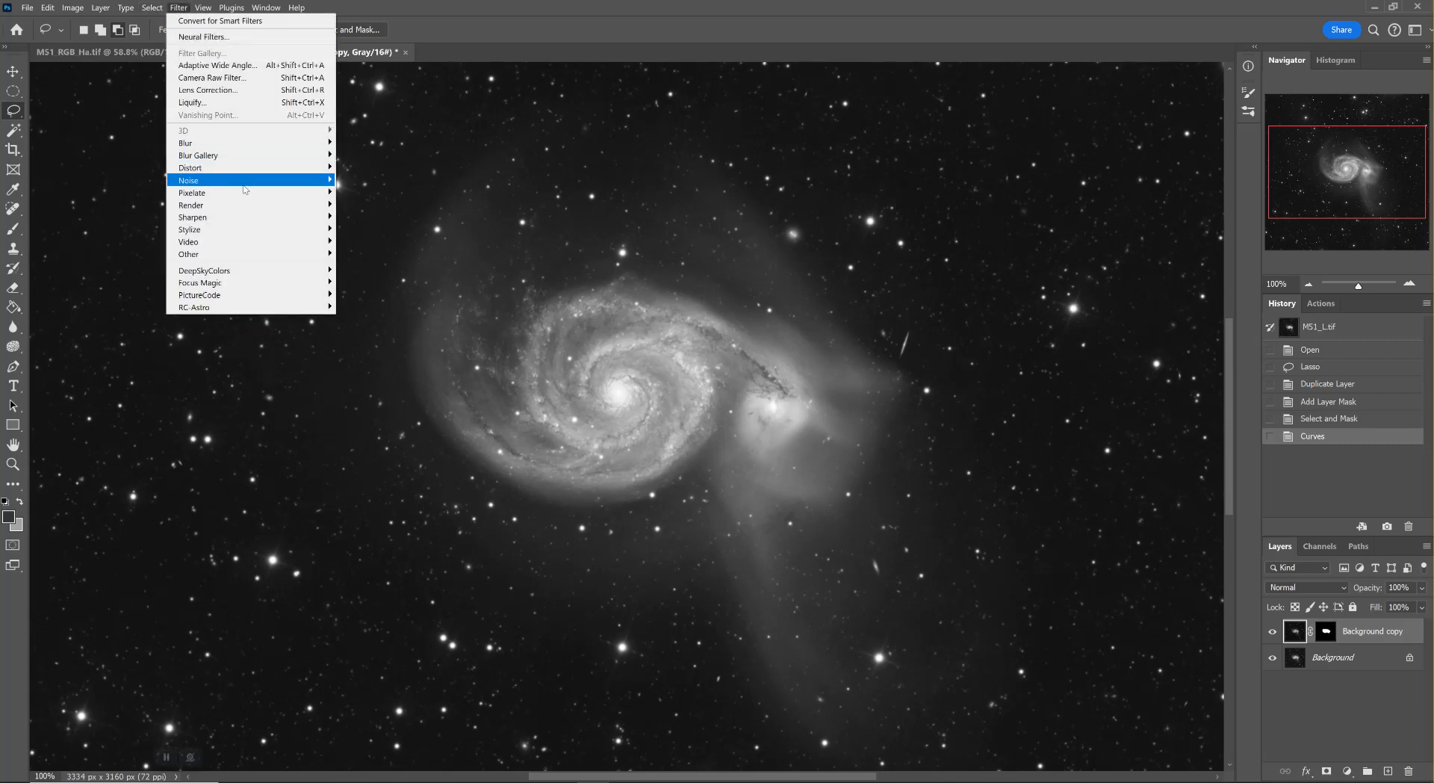
{"action": "mouse_move", "coordinate": [242, 226]}
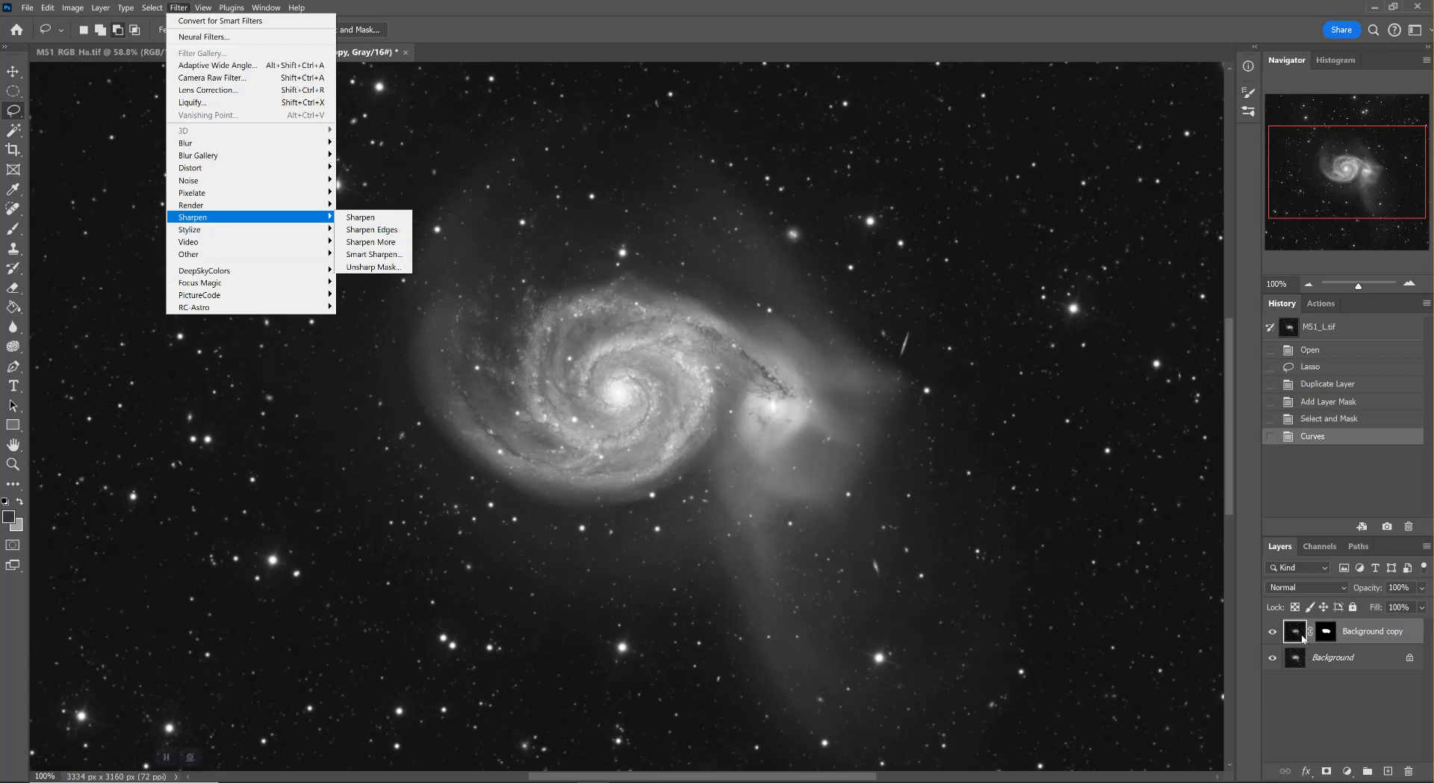
{"action": "left_click", "coordinate": [1301, 637]}
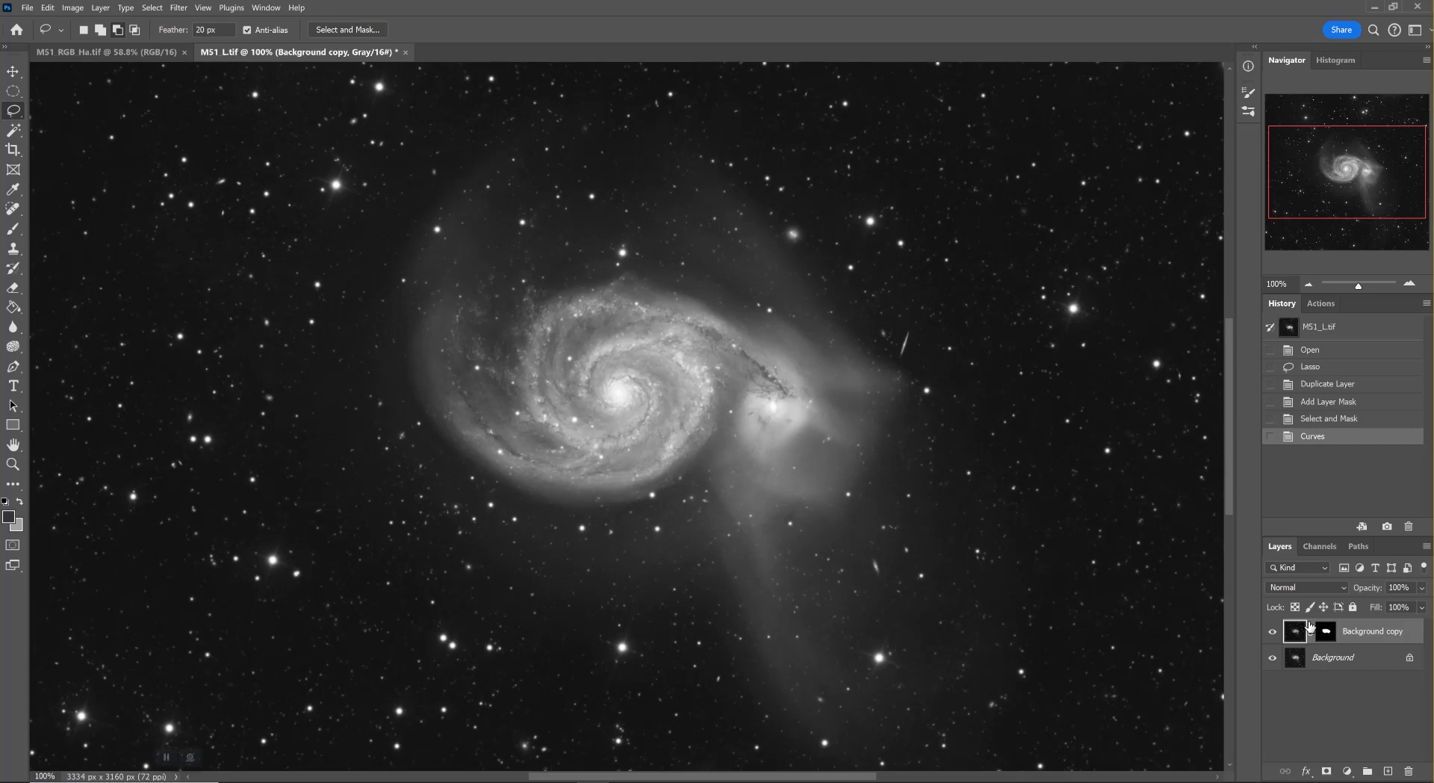
{"action": "left_click", "coordinate": [1320, 546]}
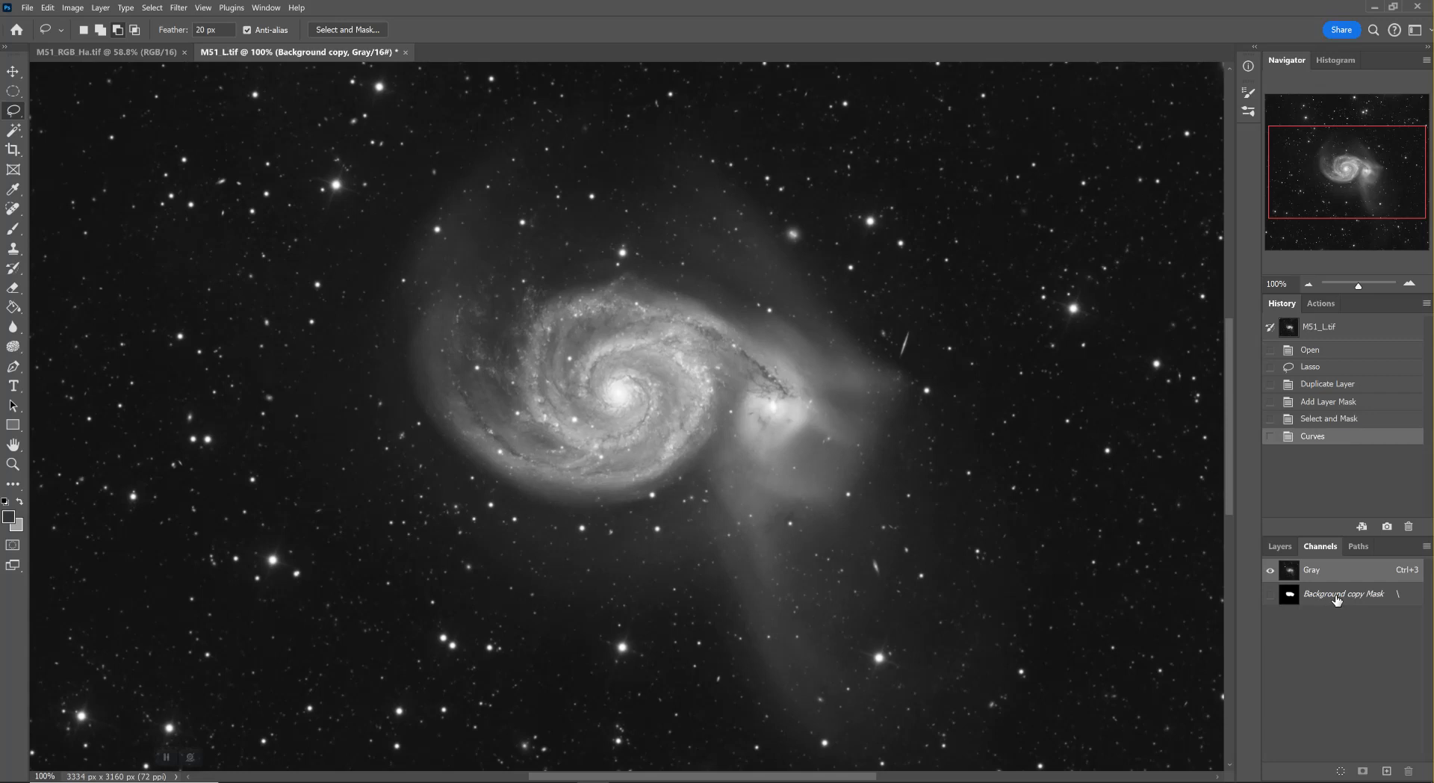
{"action": "left_click", "coordinate": [1279, 547]}
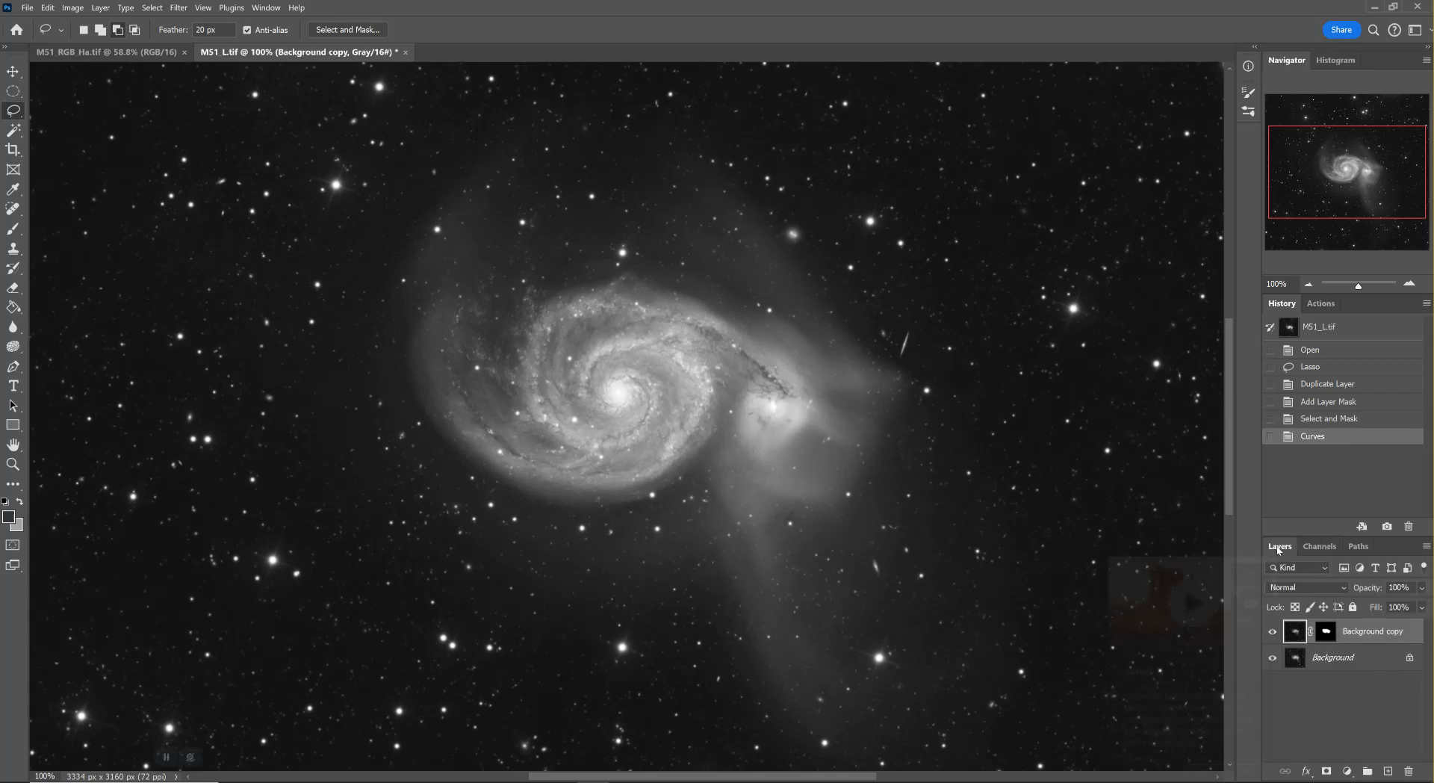
Flatten the galaxy image into a single Background layer
{"action": "left_click", "coordinate": [100, 9]}
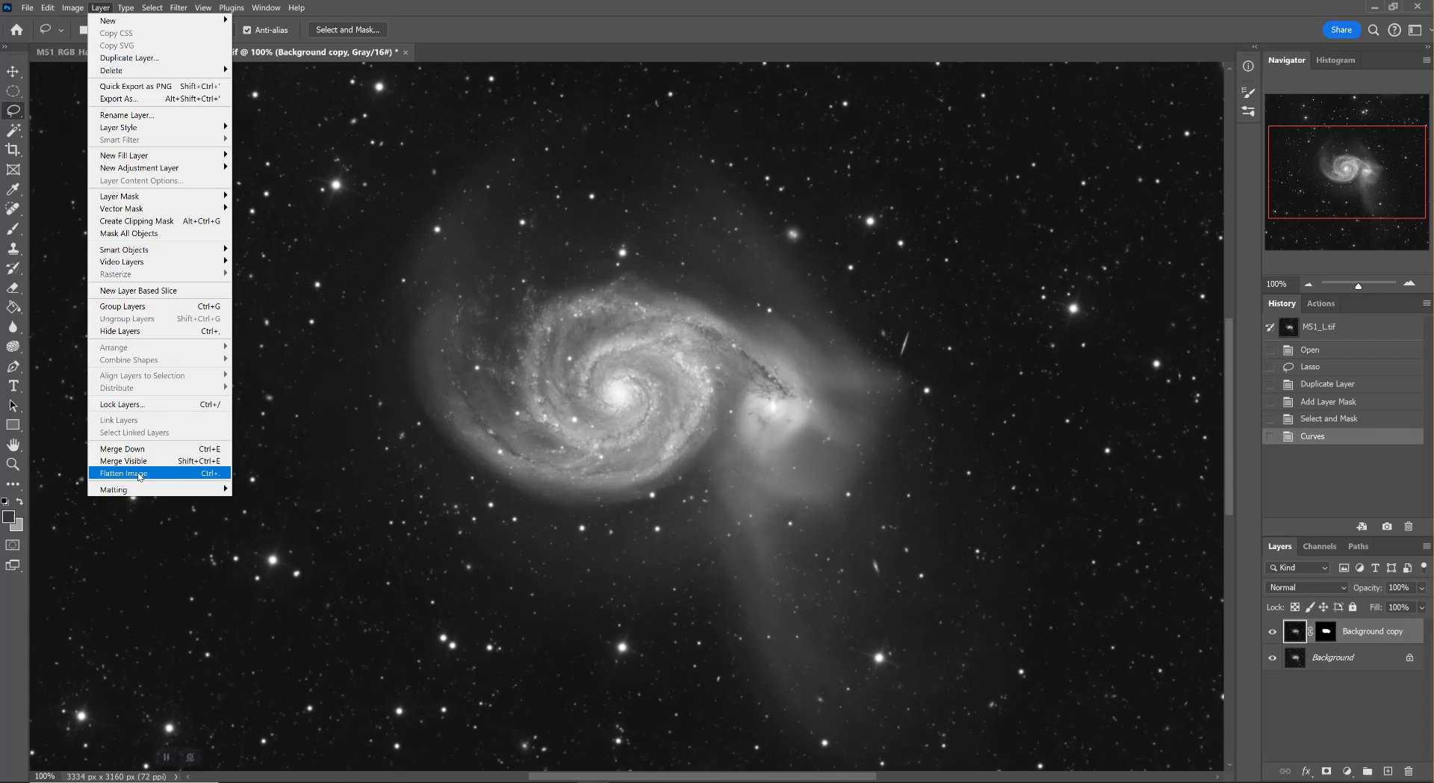
{"action": "left_click", "coordinate": [139, 473]}
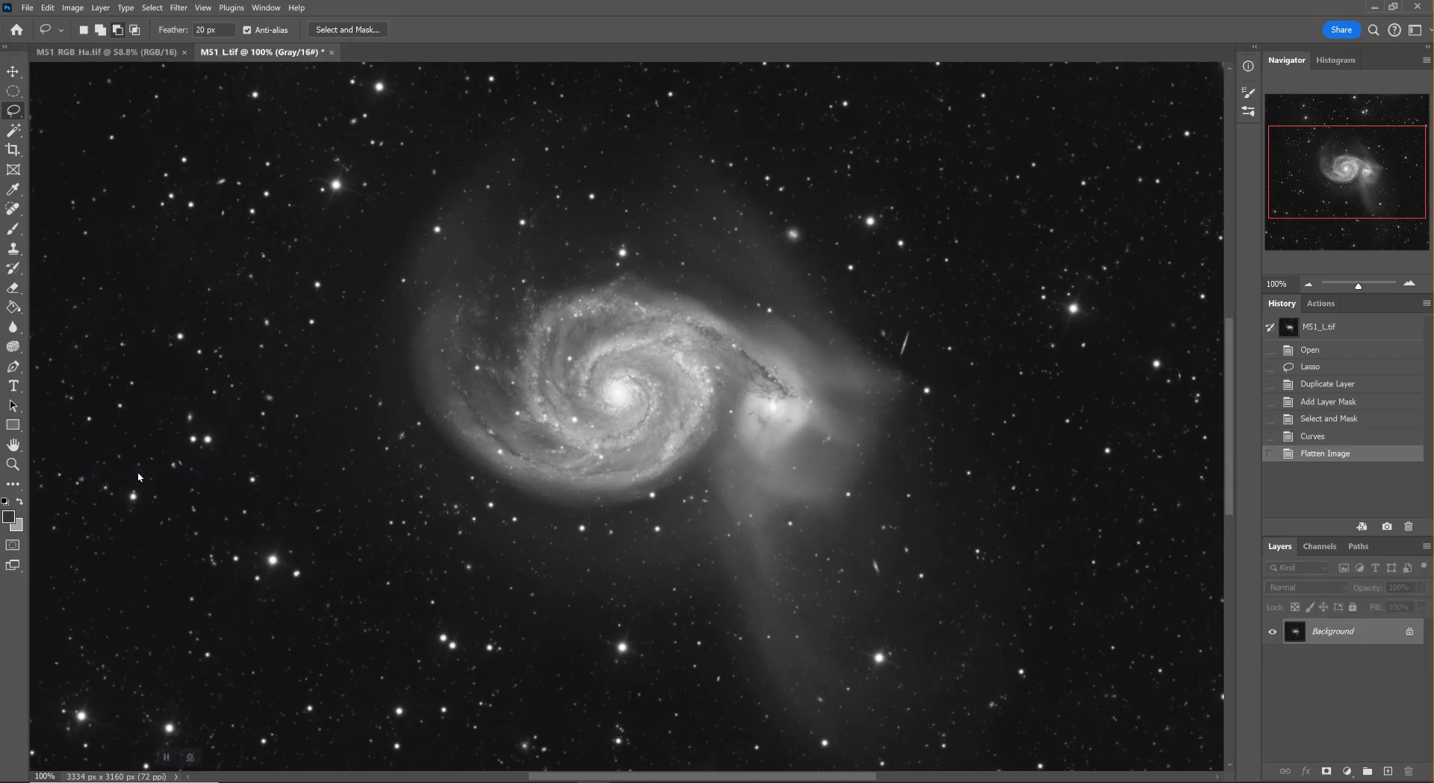
Revert the flattened image to its Curves history state, restoring the masked Background copy layer
{"action": "left_click", "coordinate": [1321, 548]}
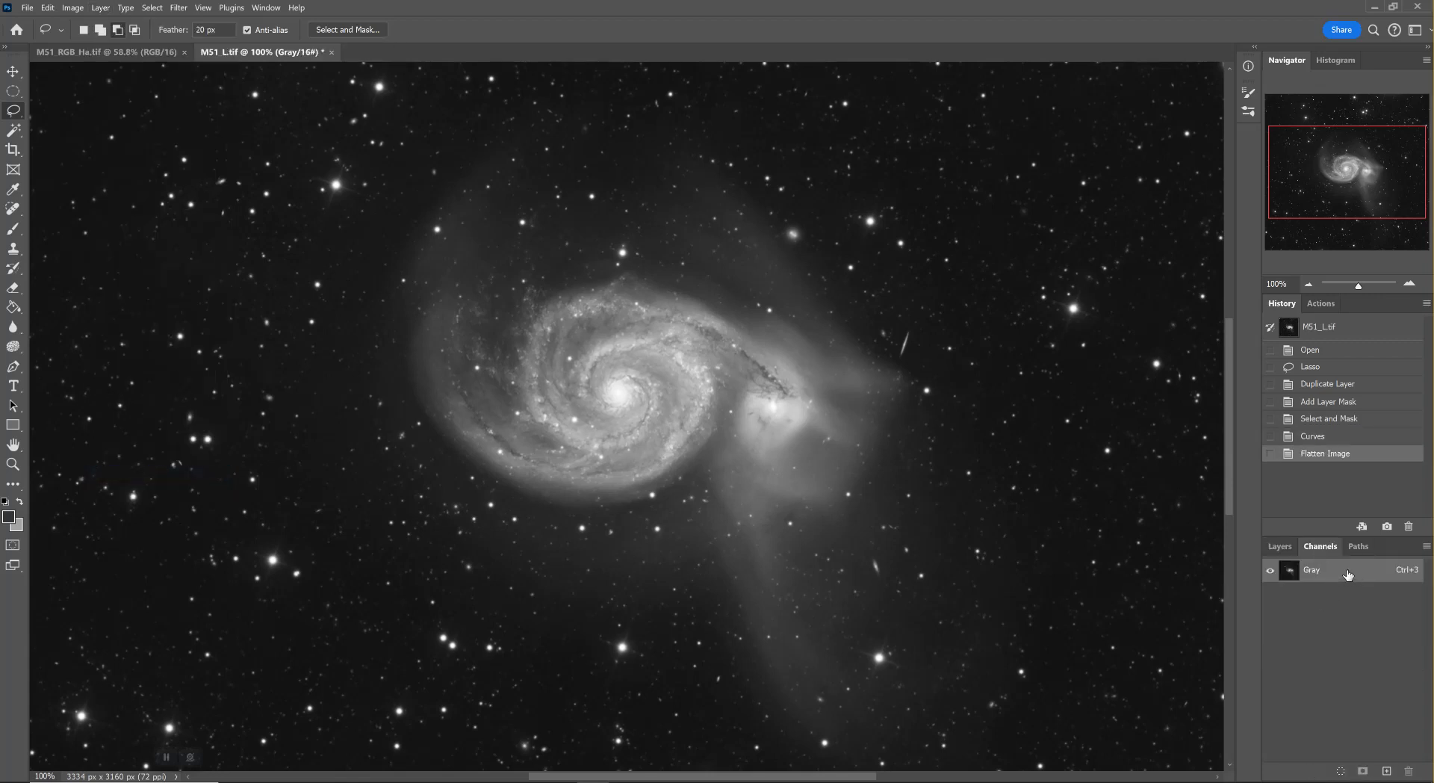
{"action": "left_click", "coordinate": [1323, 438]}
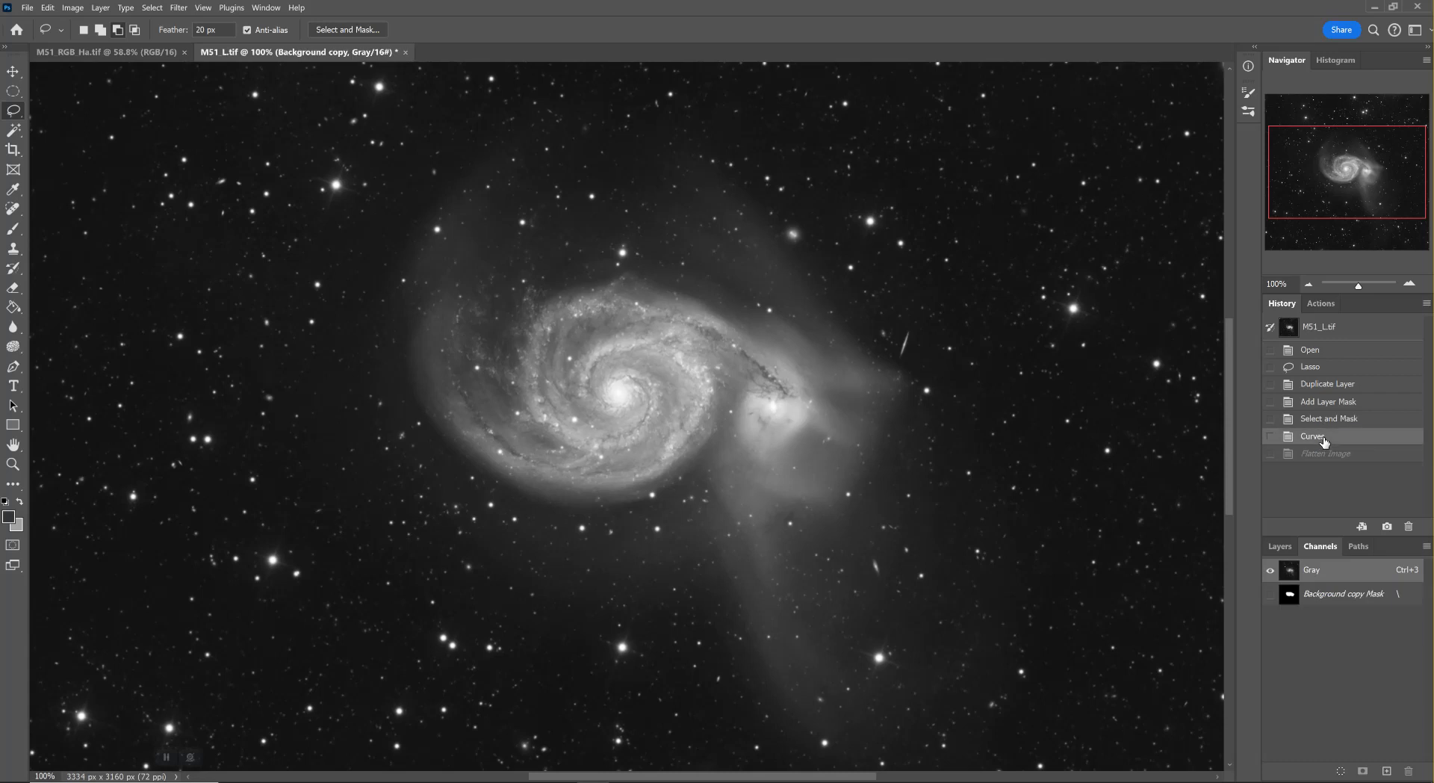
{"action": "left_click", "coordinate": [1280, 546]}
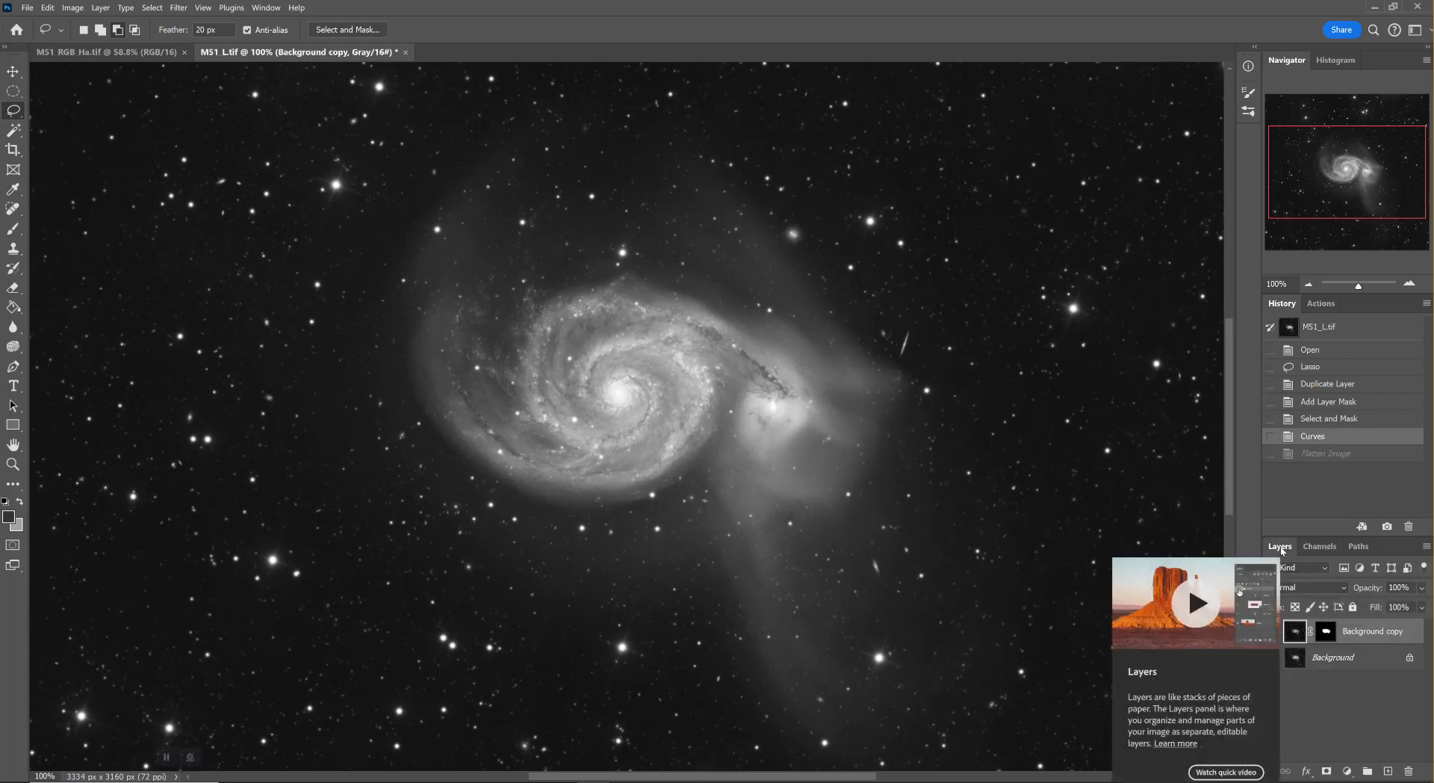
Duplicate the Background copy Mask channel within M51_L.tif as a new channel named Galaxy
{"action": "left_click", "coordinate": [1321, 546]}
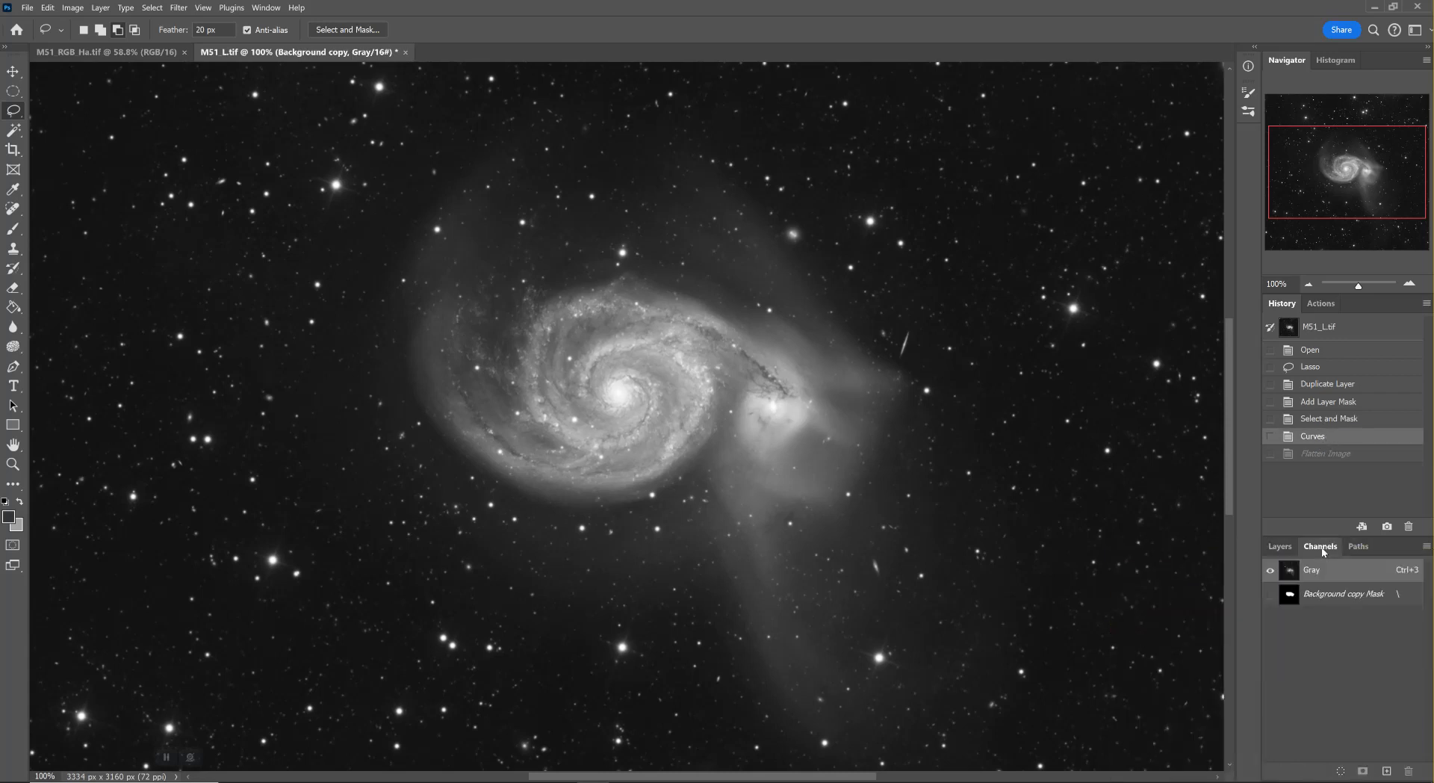
{"action": "right_click", "coordinate": [1339, 597]}
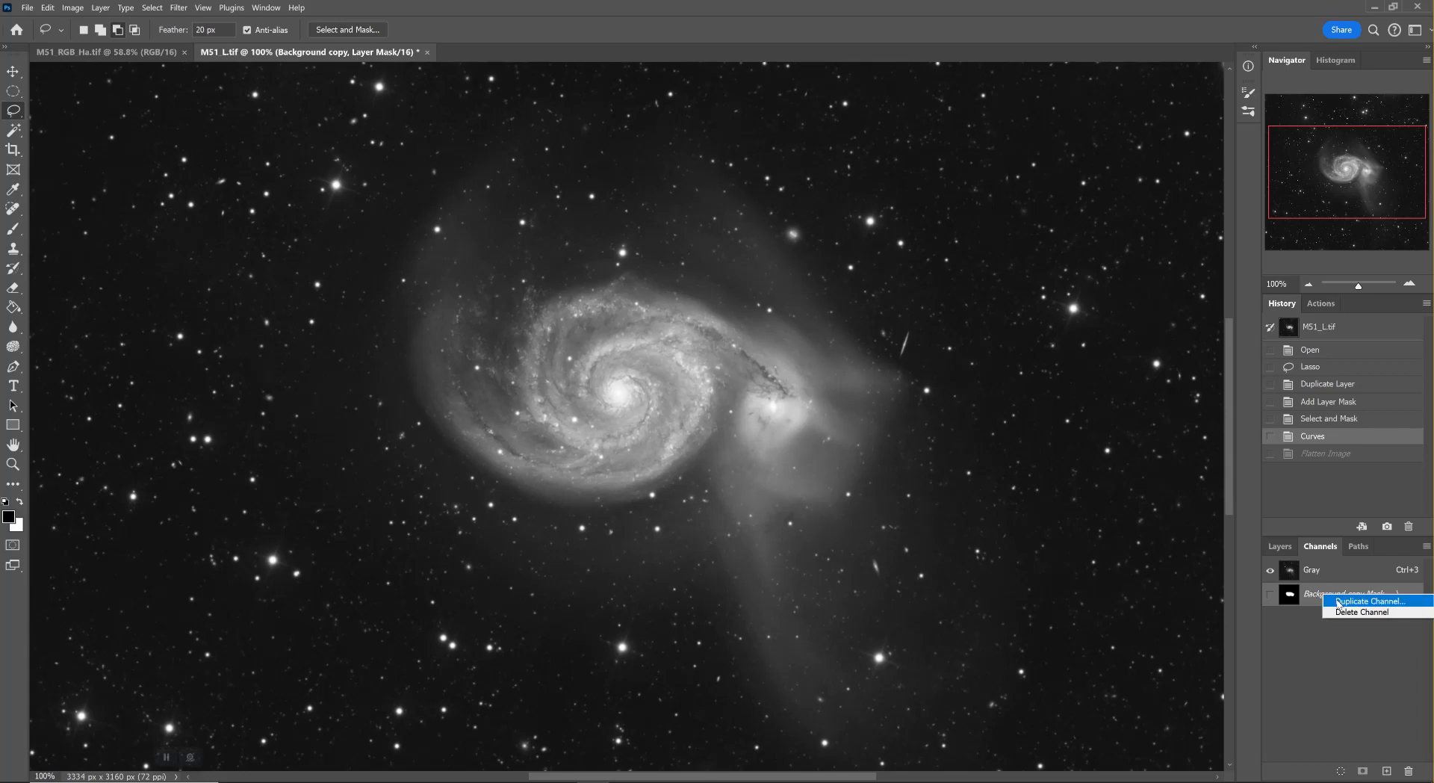
{"action": "left_click", "coordinate": [1338, 601]}
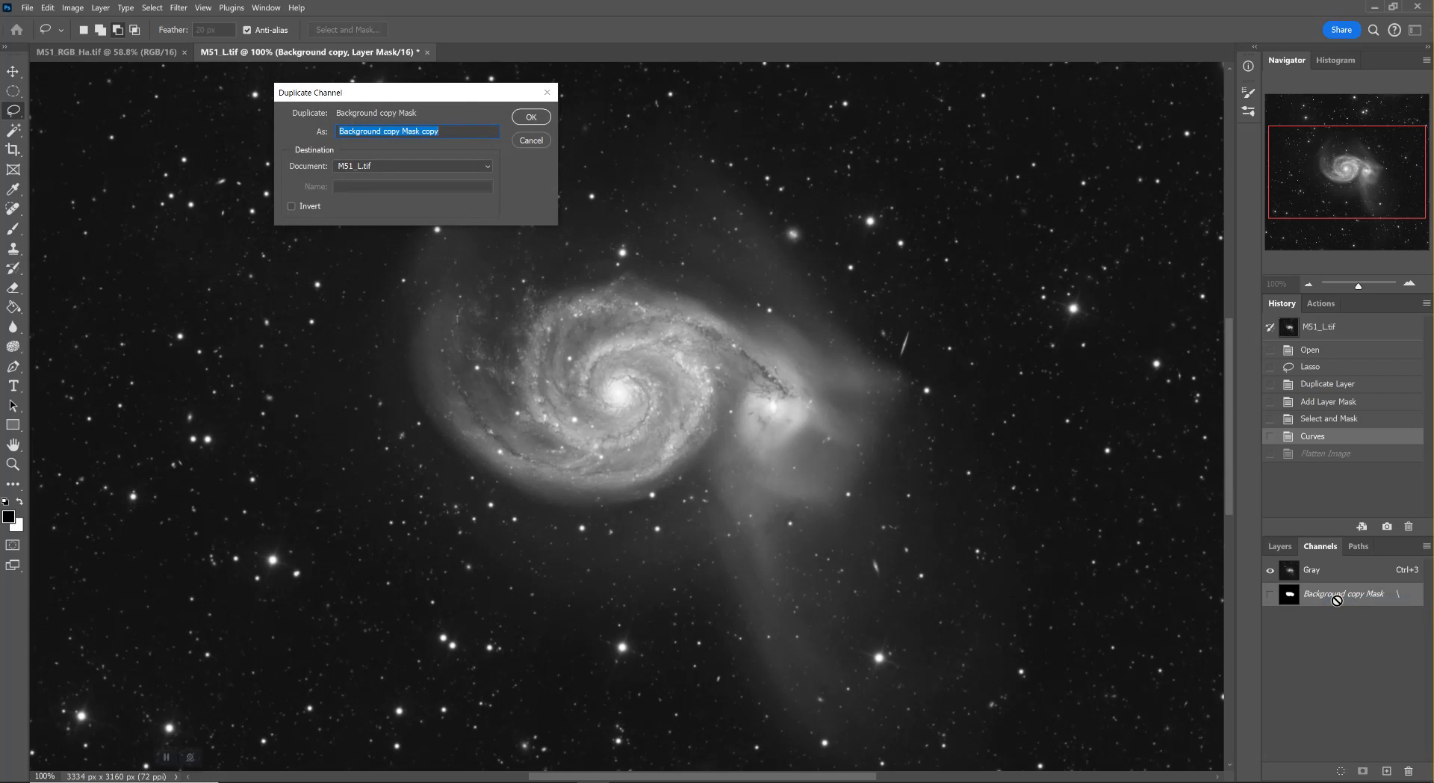
{"action": "type", "text": "Galaxy"}
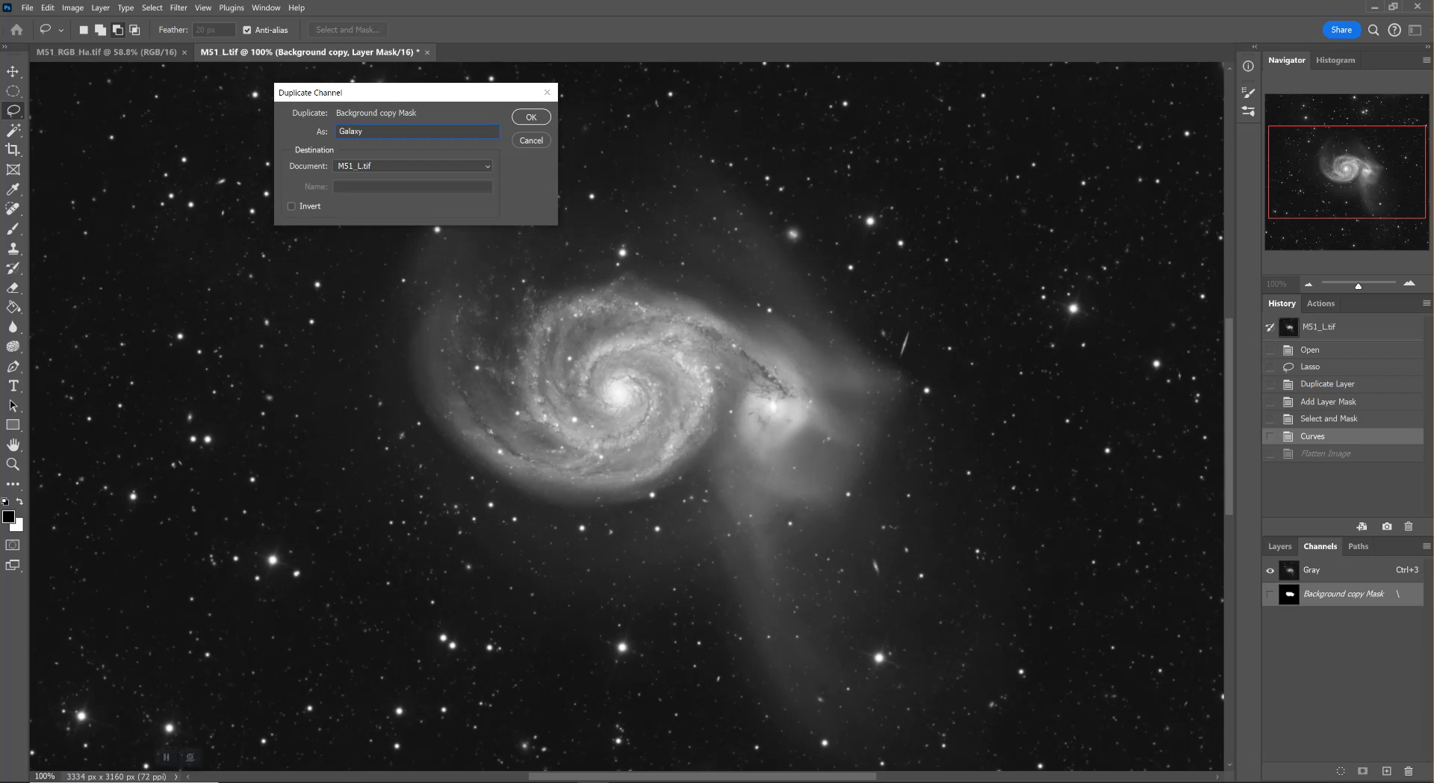
{"action": "key", "text": "Return"}
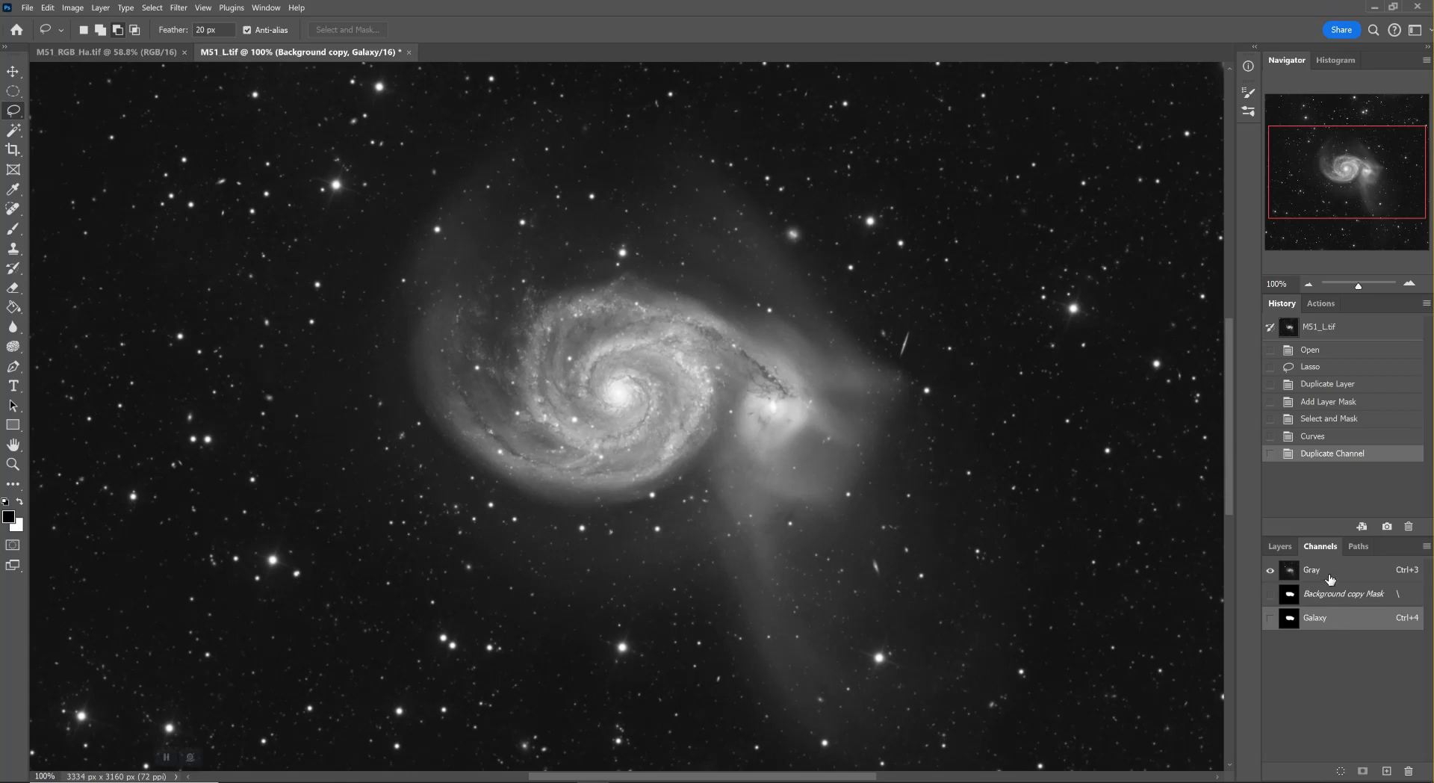
Reselect the Gray channel, flatten the image and check the channel list for the saved Galaxy channel
{"action": "left_click", "coordinate": [1330, 572]}
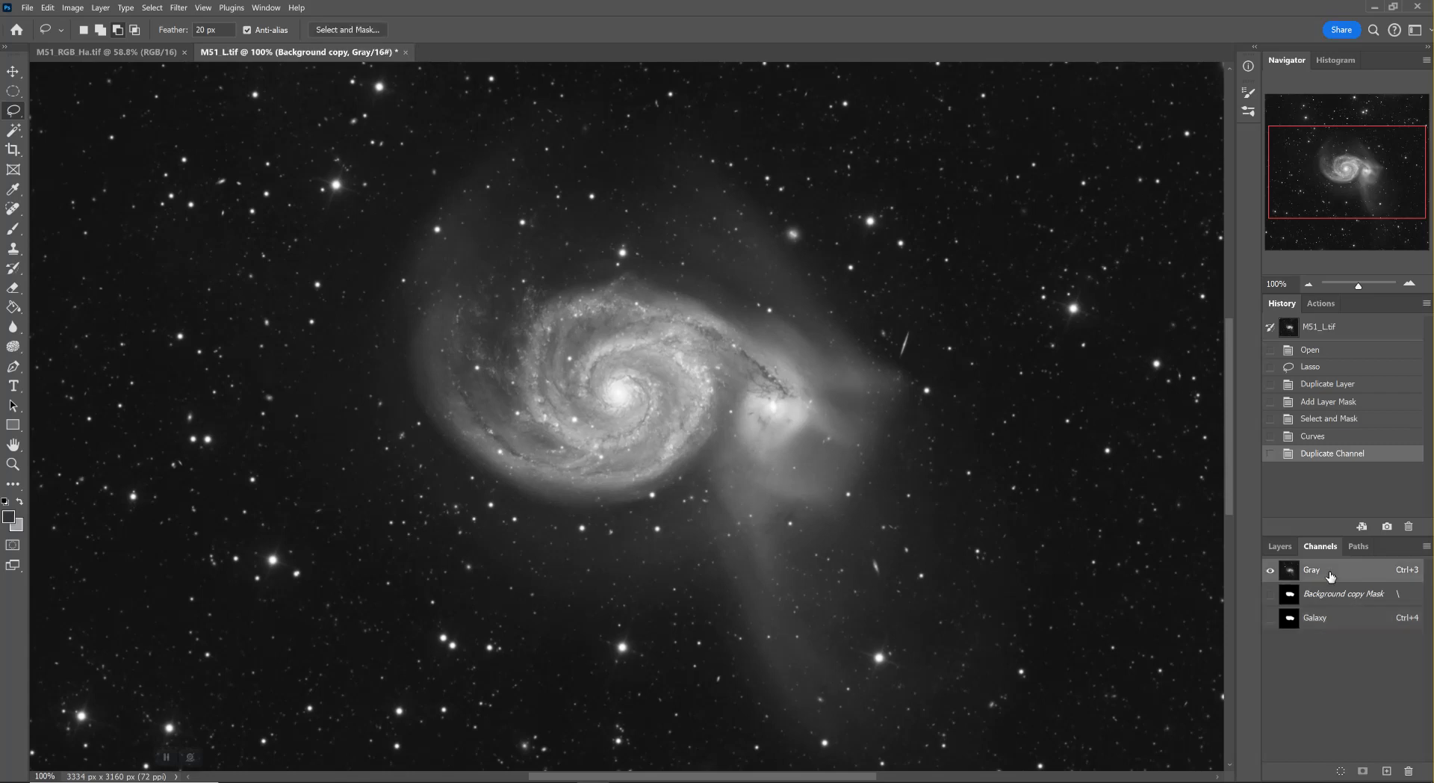
{"action": "left_click", "coordinate": [1287, 550]}
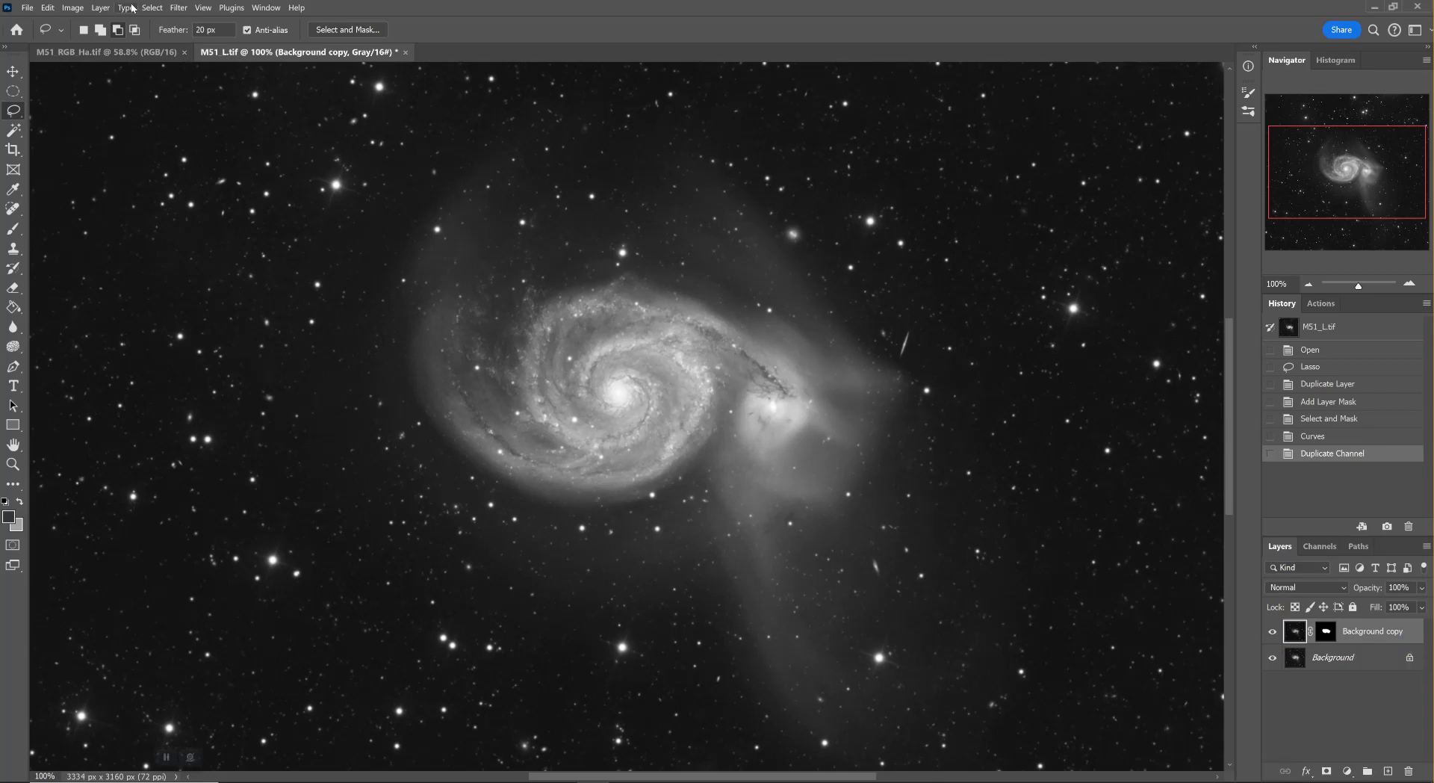
{"action": "left_click", "coordinate": [104, 8]}
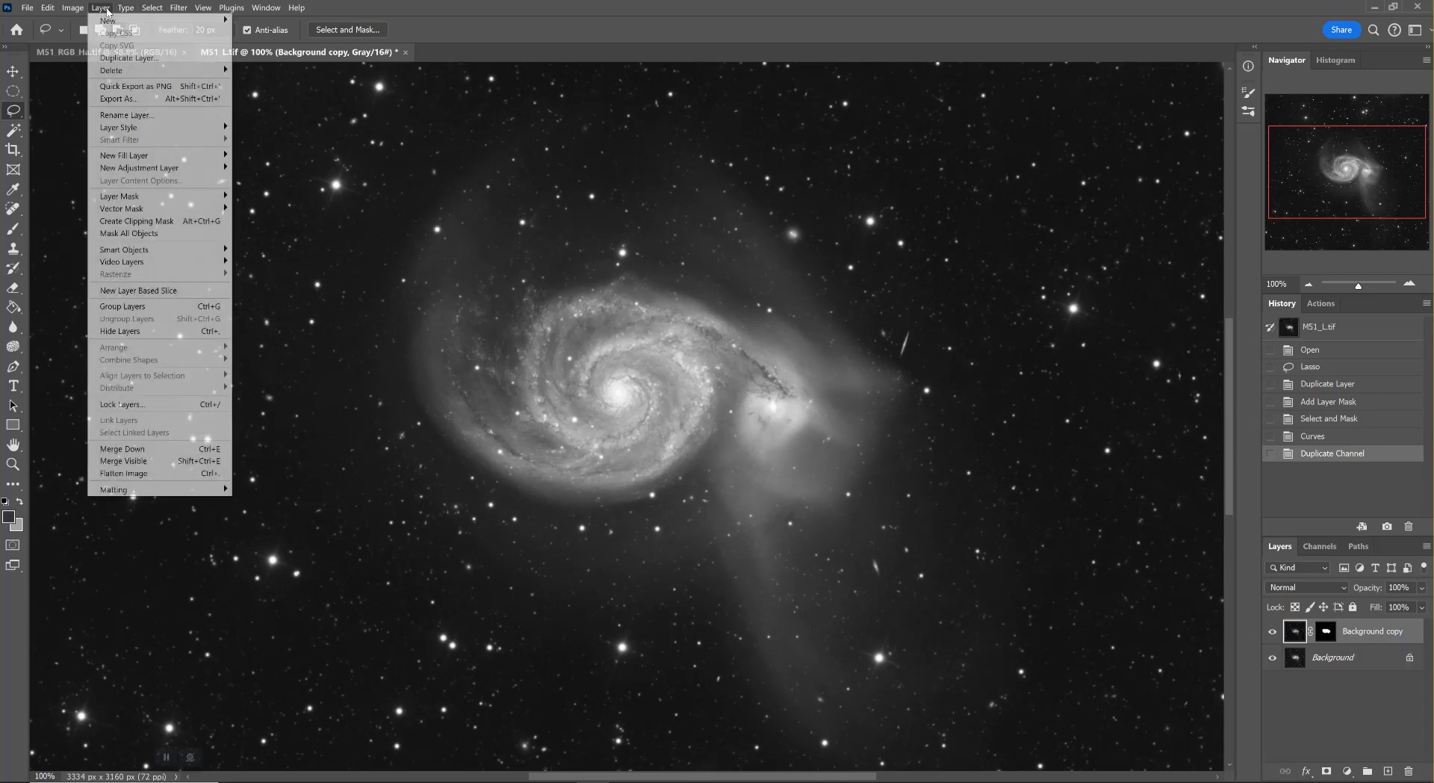
{"action": "left_click", "coordinate": [154, 473]}
{"action": "left_click", "coordinate": [1320, 547]}
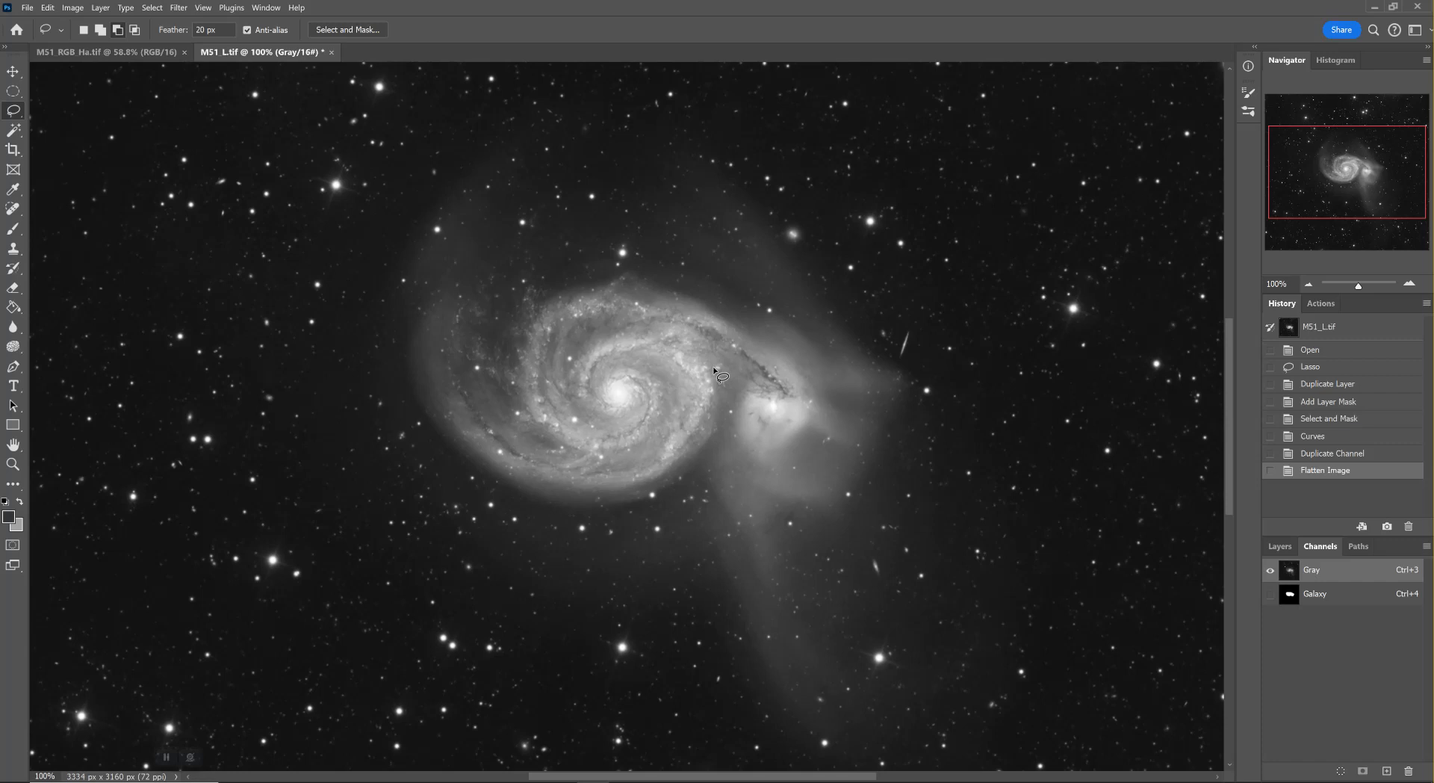
Duplicate the Background layer and load the Galaxy channel as a selection around the galaxy
{"action": "left_click", "coordinate": [1280, 546]}
{"action": "left_click_drag", "start_coordinate": [1369, 641], "coordinate": [1388, 772]}
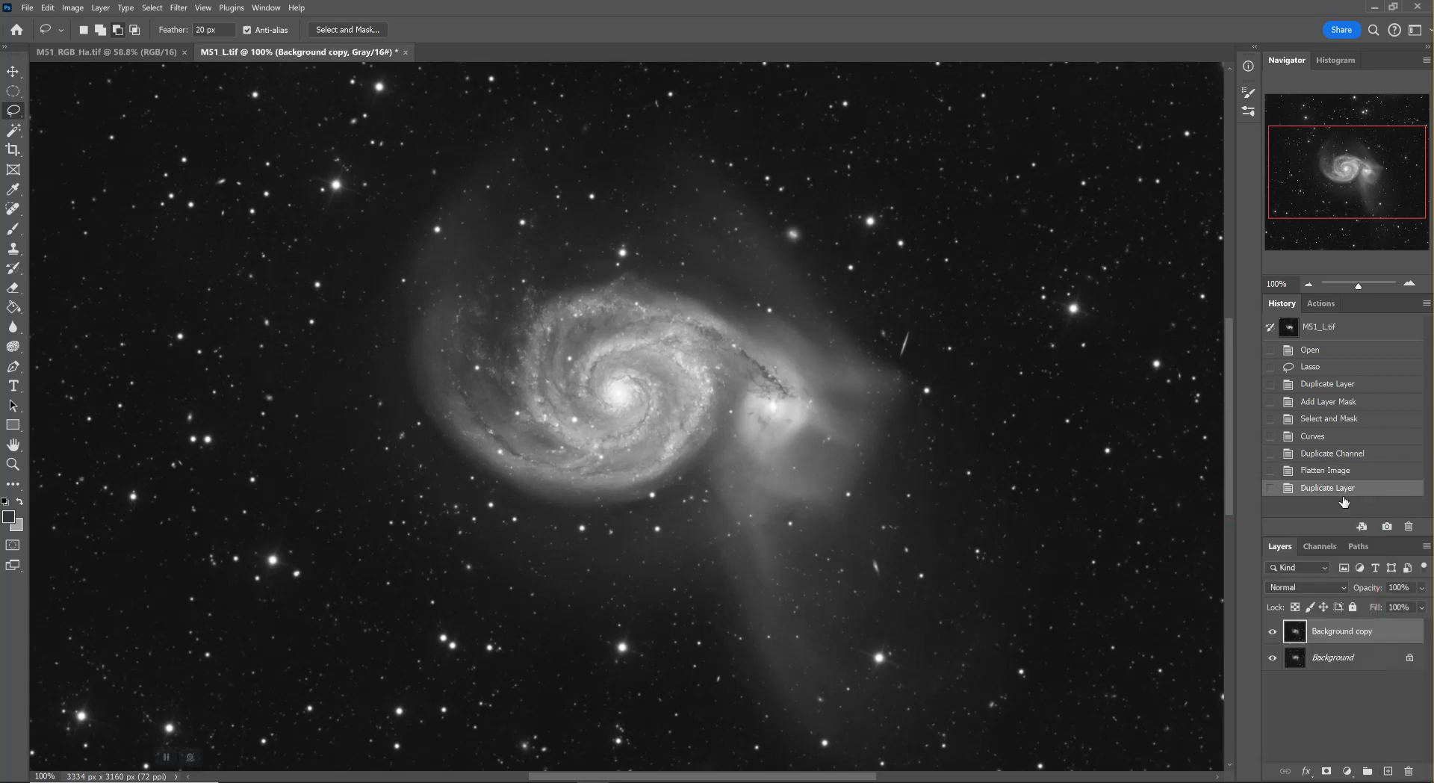
{"action": "left_click", "coordinate": [1313, 547]}
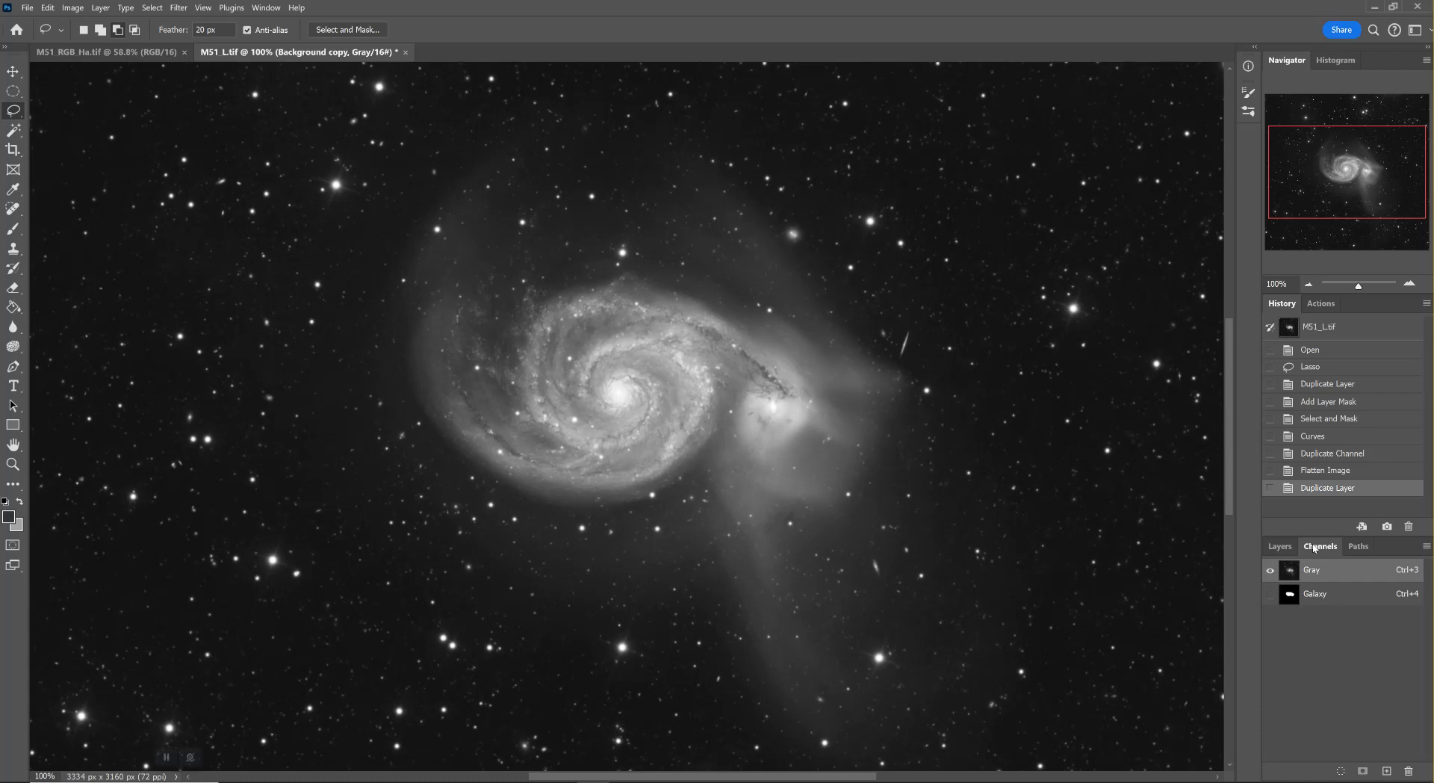
{"action": "left_click_drag", "start_coordinate": [1336, 598], "coordinate": [1317, 599]}
{"action": "left_click", "coordinate": [1317, 598], "text": "ctrl"}
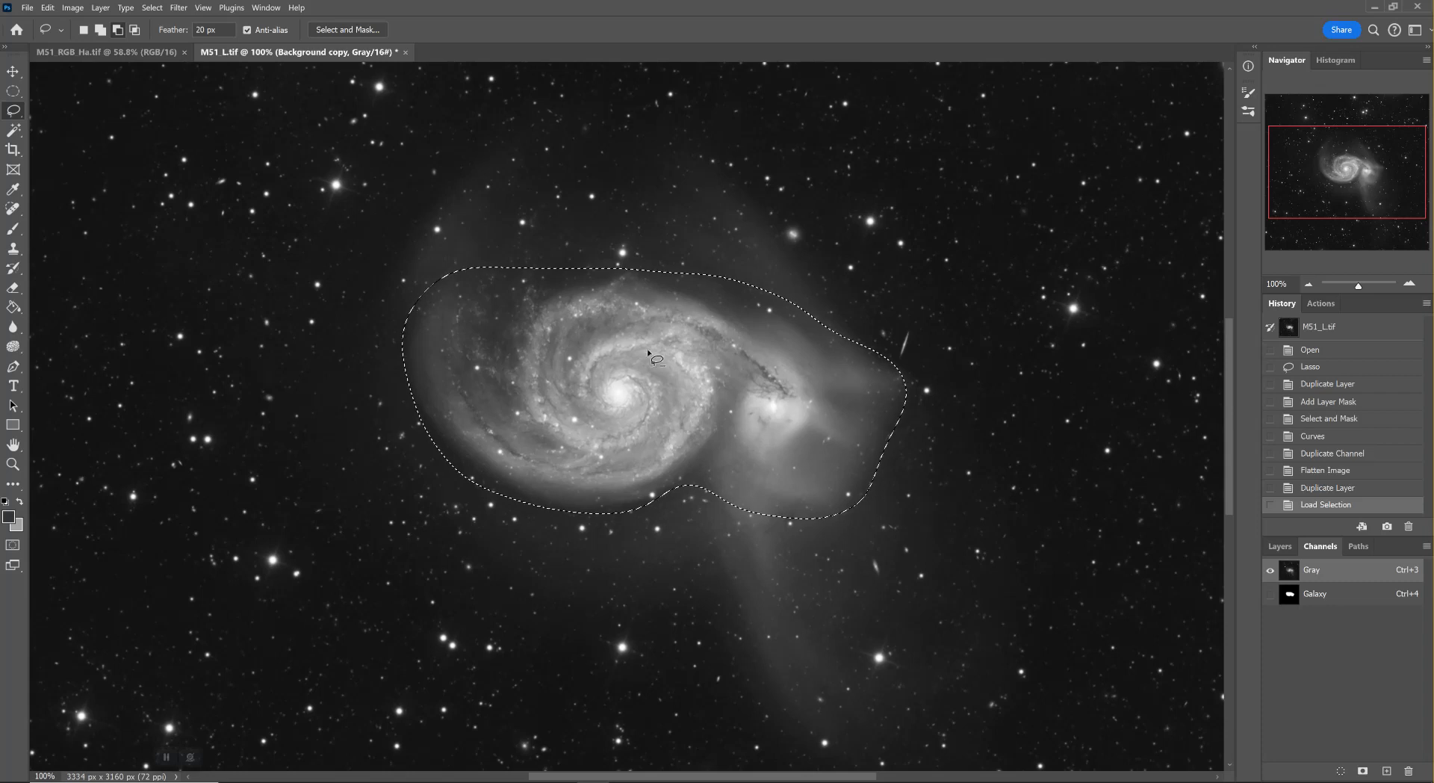
Add a layer mask to the Background copy layer that reveals only the galaxy selection
{"action": "left_click", "coordinate": [1279, 546]}
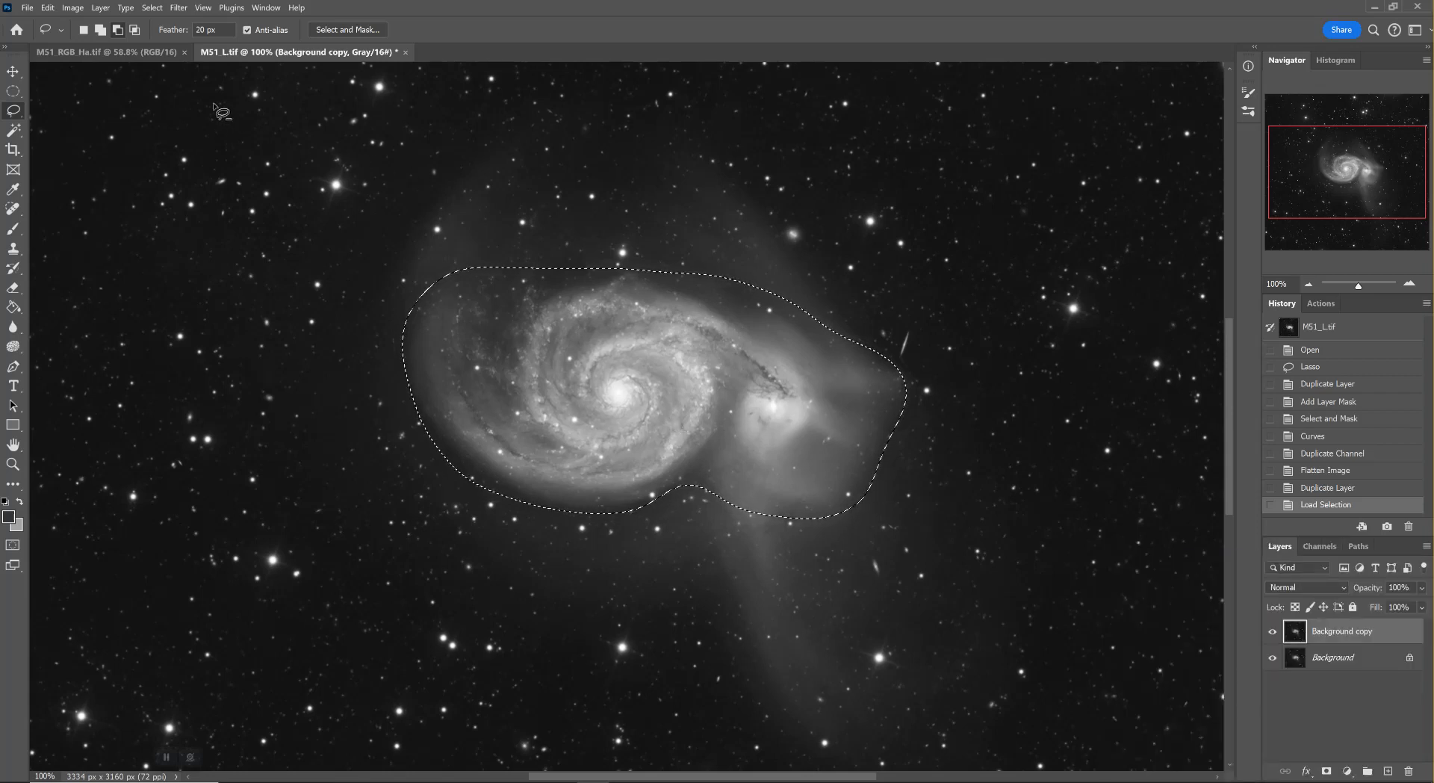
{"action": "left_click", "coordinate": [101, 9]}
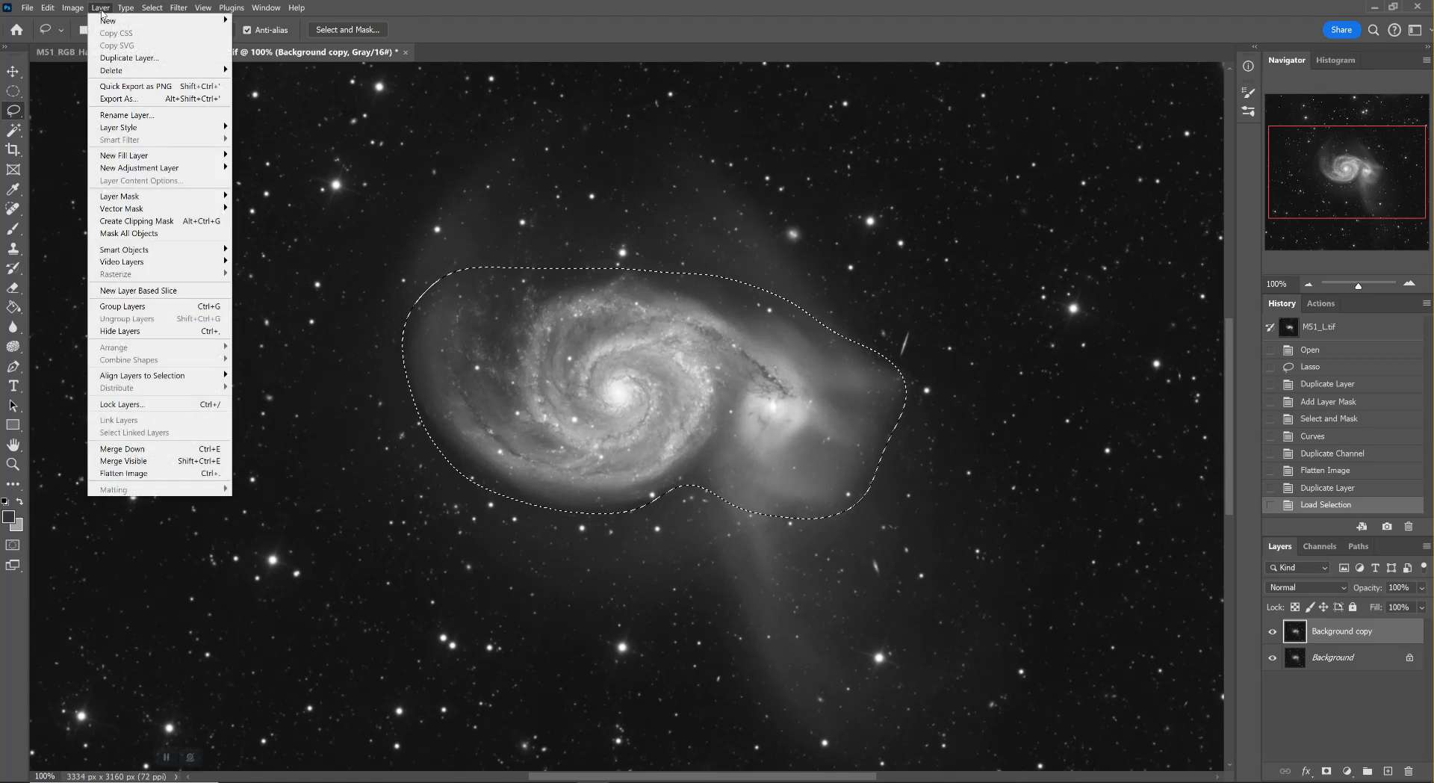
{"action": "mouse_move", "coordinate": [179, 198]}
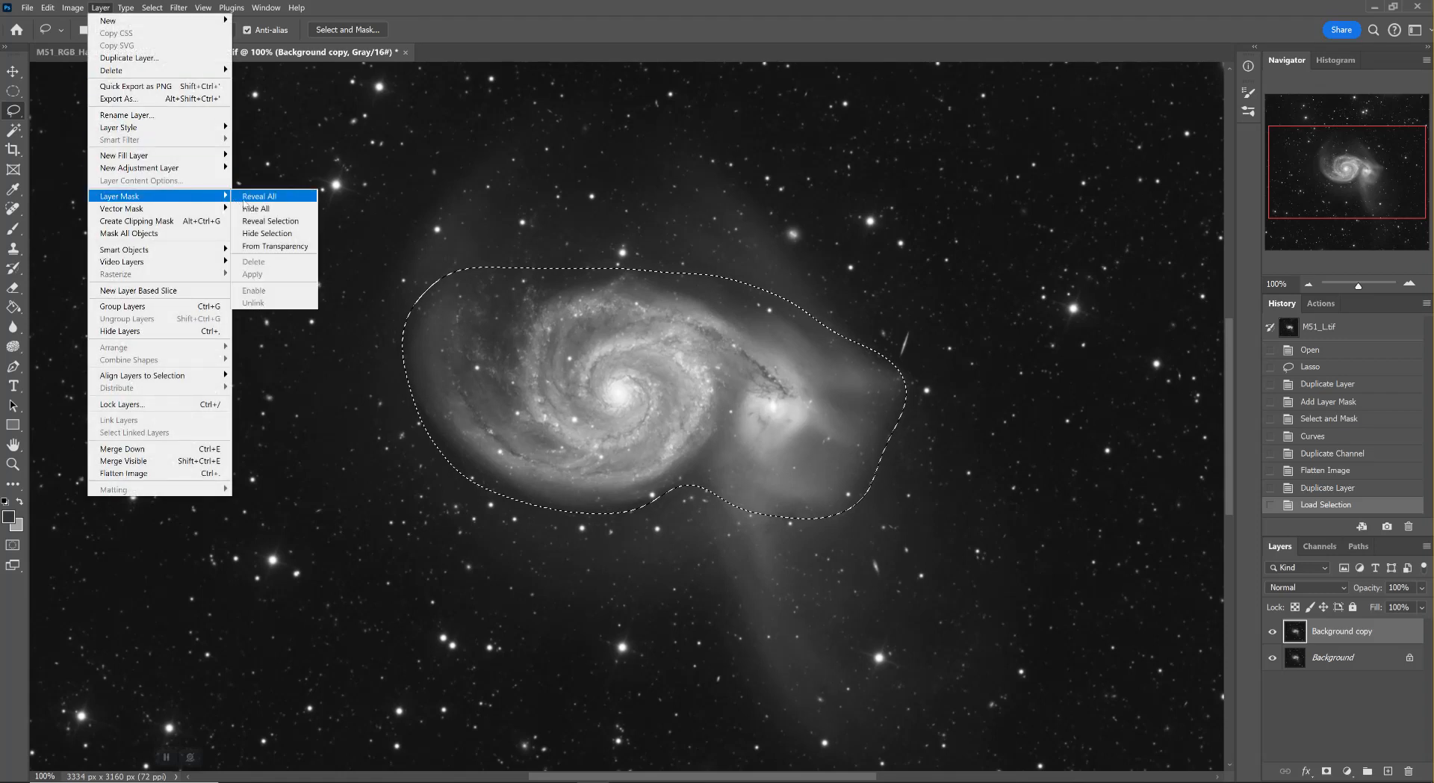
{"action": "left_click", "coordinate": [252, 223]}
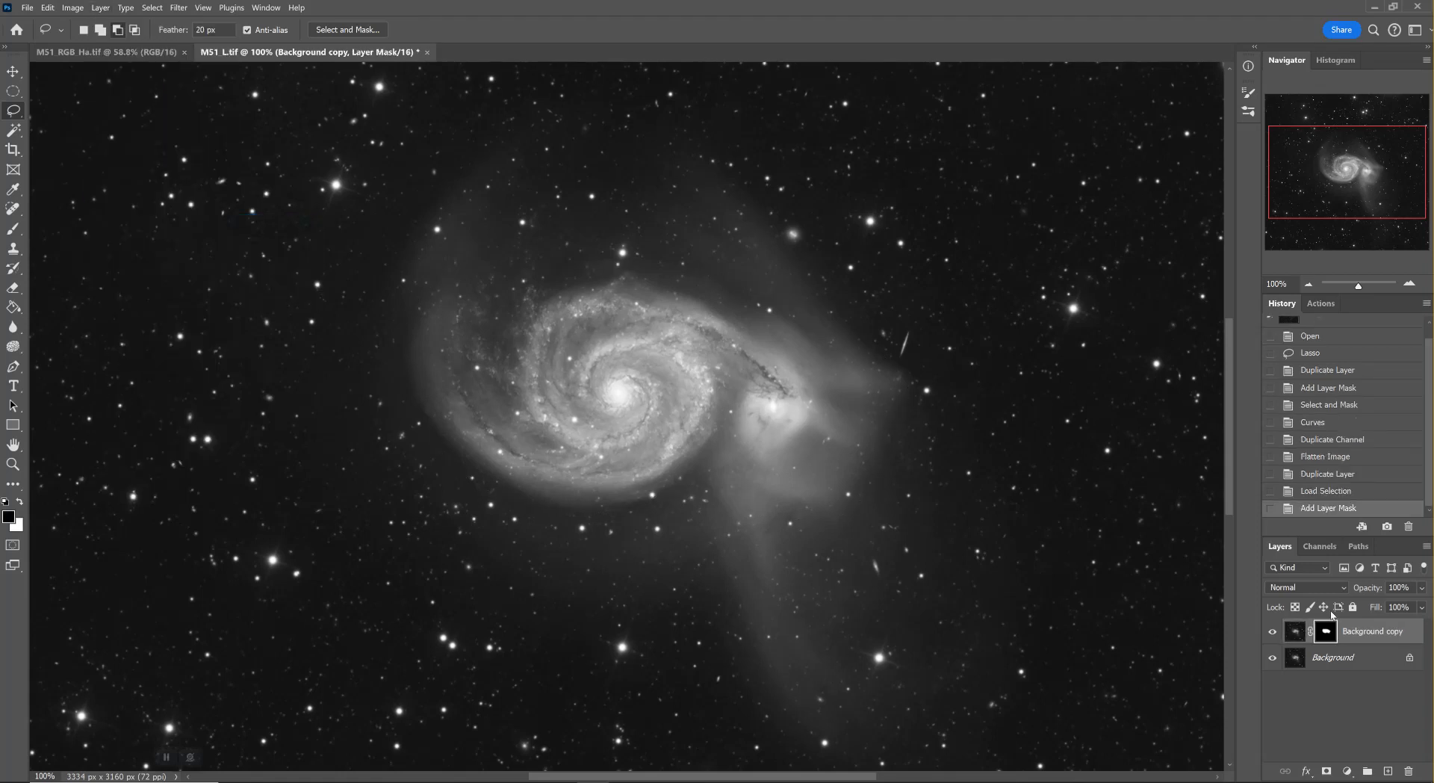
Apply Smart Sharpen to the Background copy layer's image with amount 331%, radius 1.0 px and Gaussian Blur removal
{"action": "left_click", "coordinate": [1296, 632]}
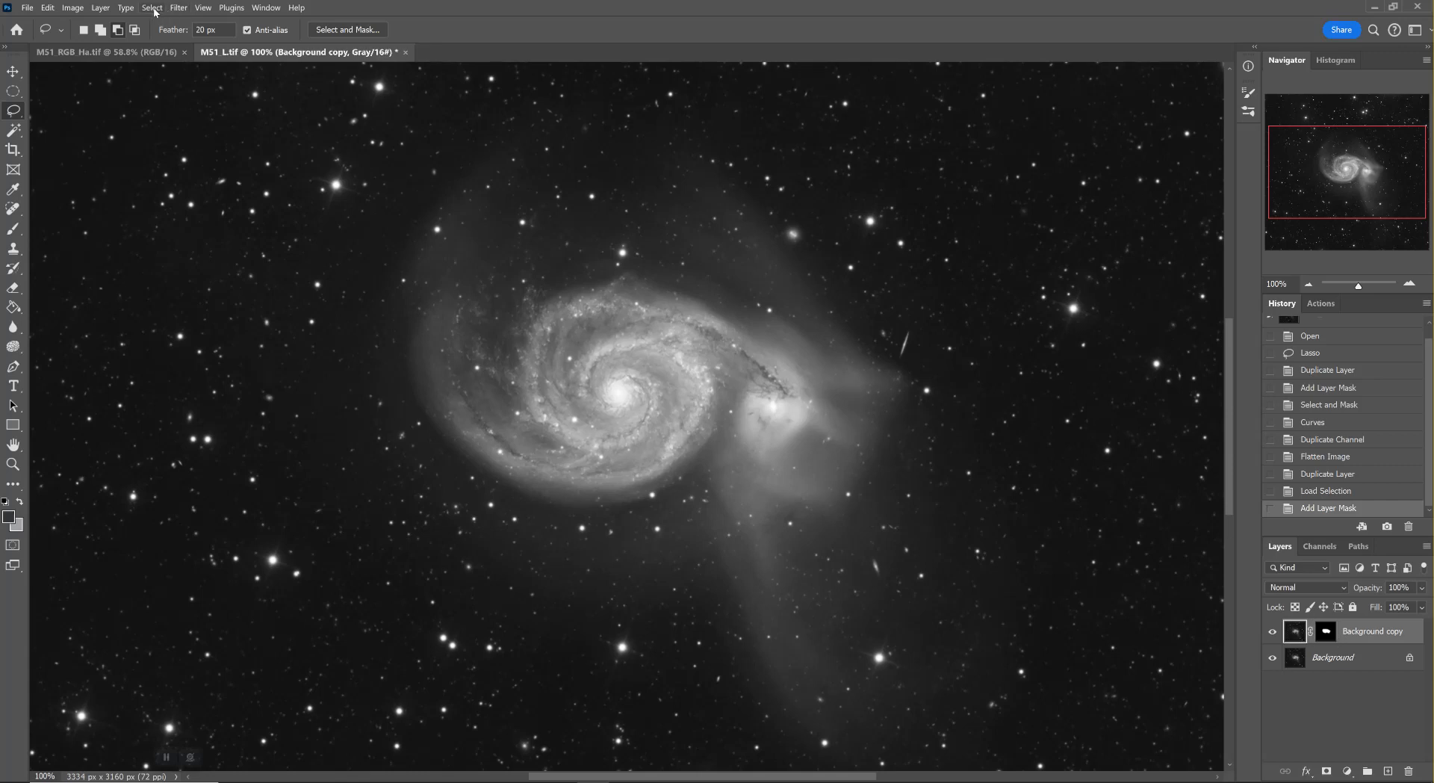
{"action": "left_click", "coordinate": [179, 7]}
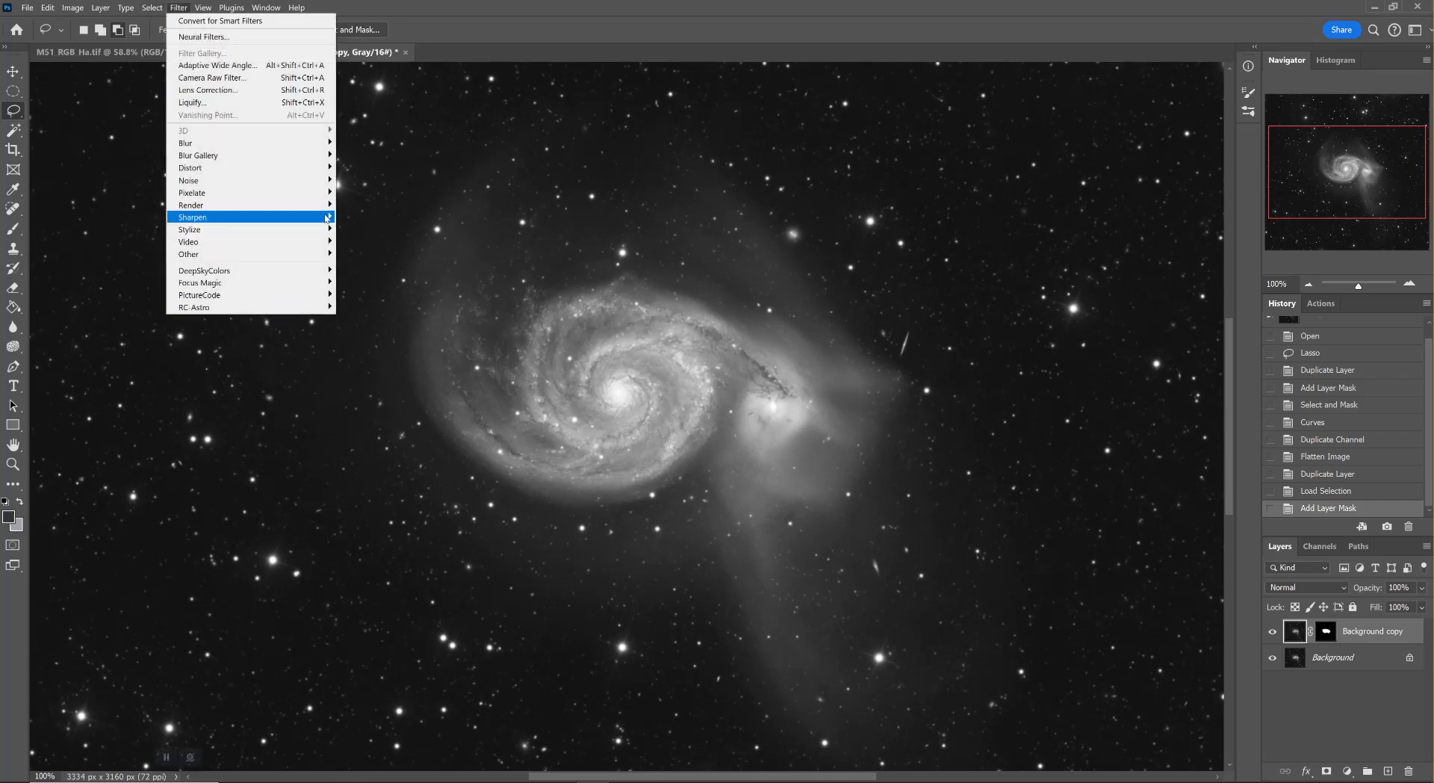
{"action": "left_click", "coordinate": [366, 254]}
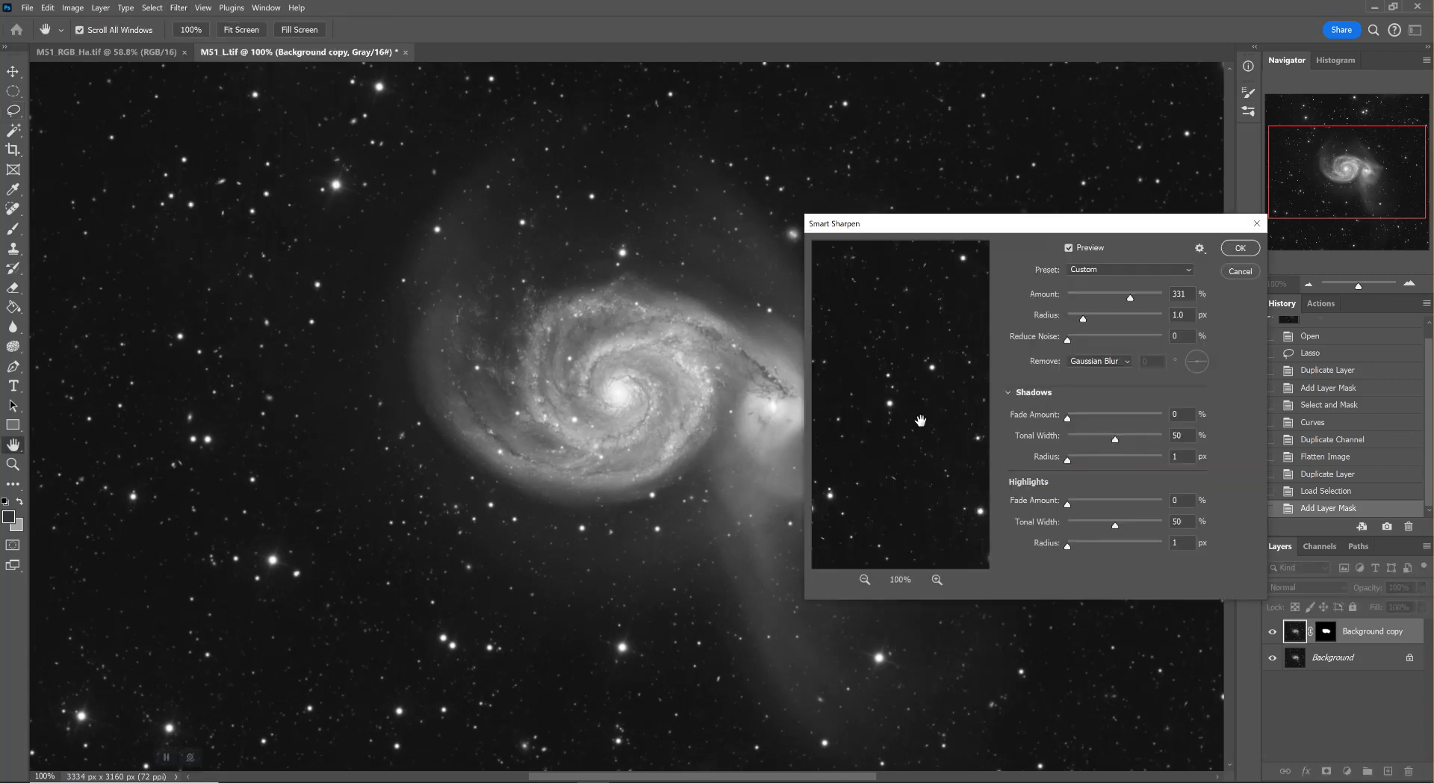
{"action": "left_click_drag", "start_coordinate": [906, 416], "coordinate": [516, 388]}
{"action": "left_click_drag", "start_coordinate": [889, 375], "coordinate": [1433, 782]}
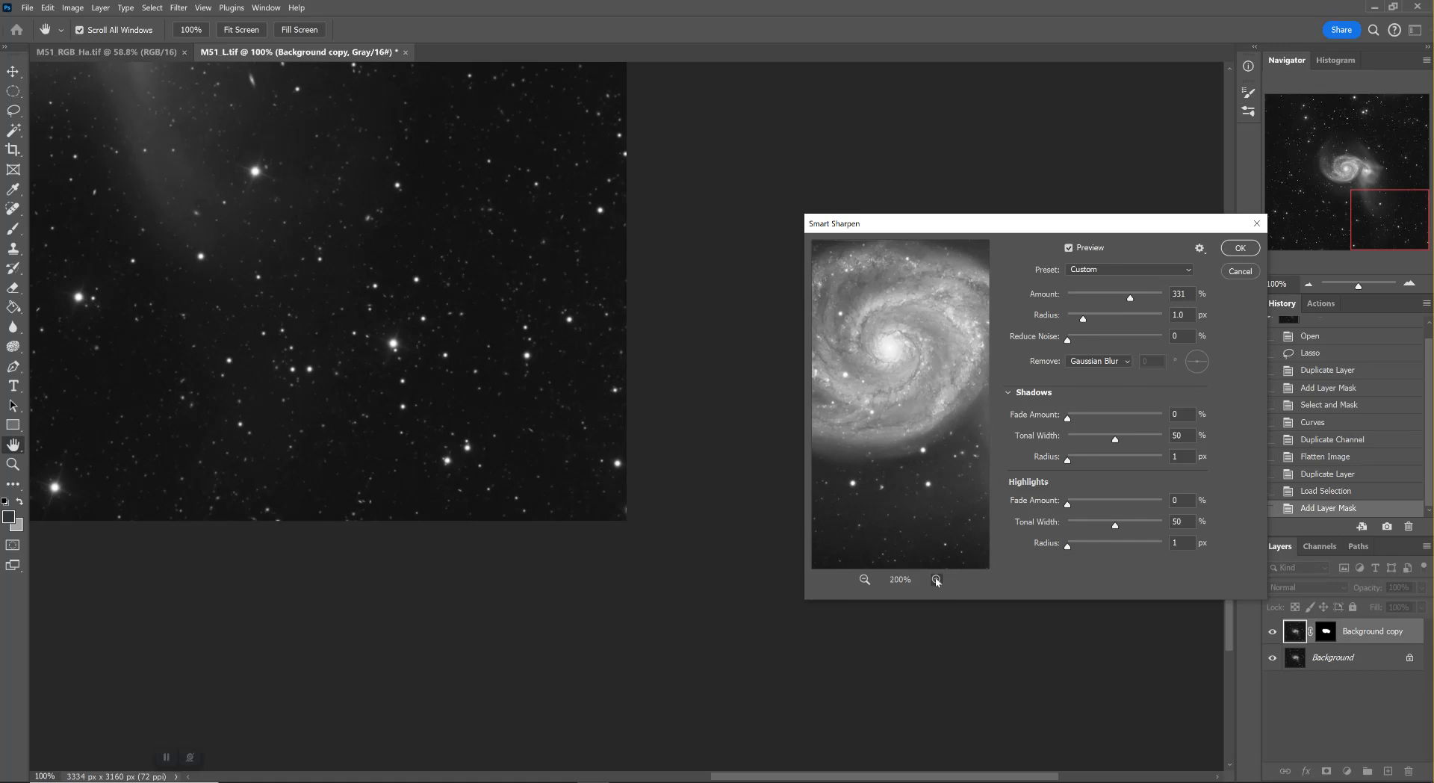
{"action": "left_click_drag", "start_coordinate": [901, 391], "coordinate": [916, 421]}
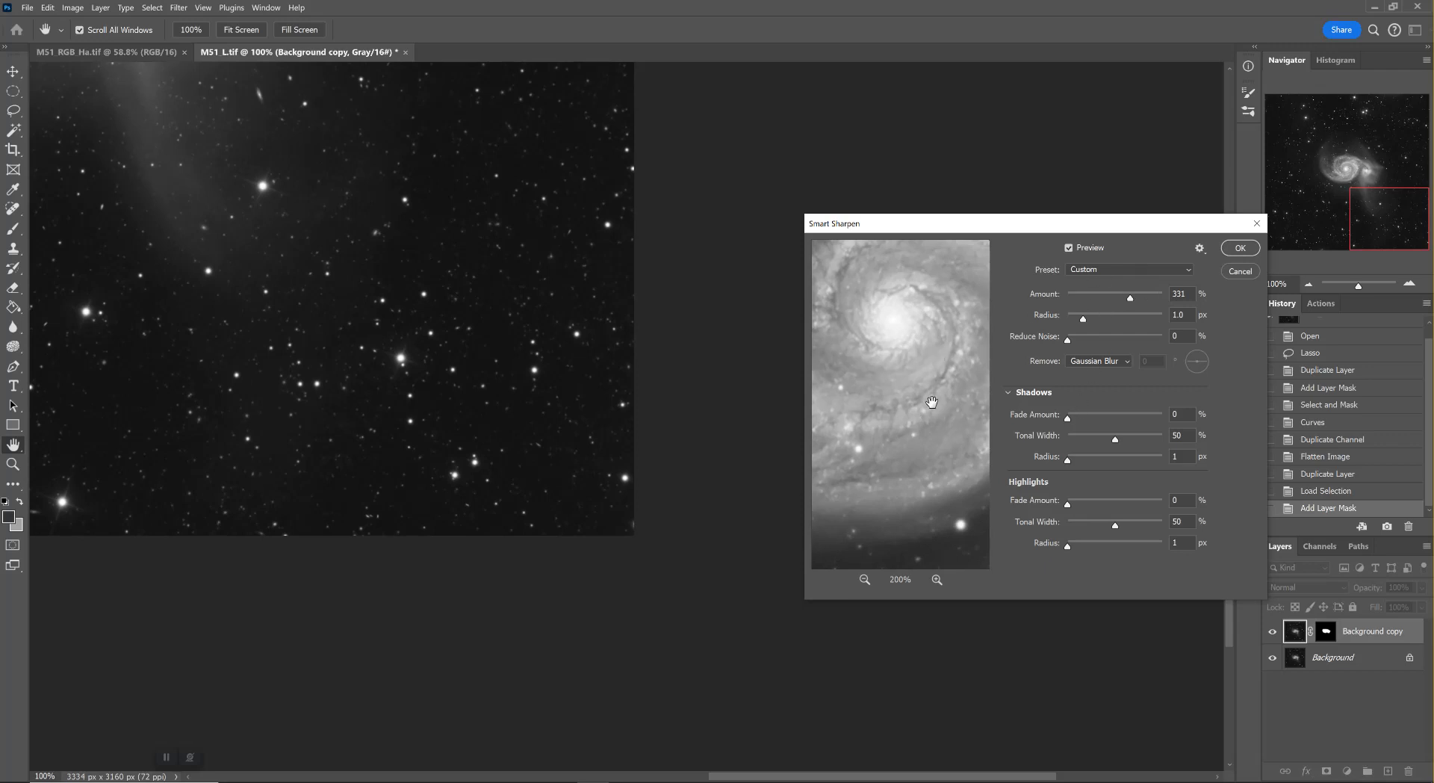
{"action": "left_click_drag", "start_coordinate": [932, 403], "coordinate": [961, 461]}
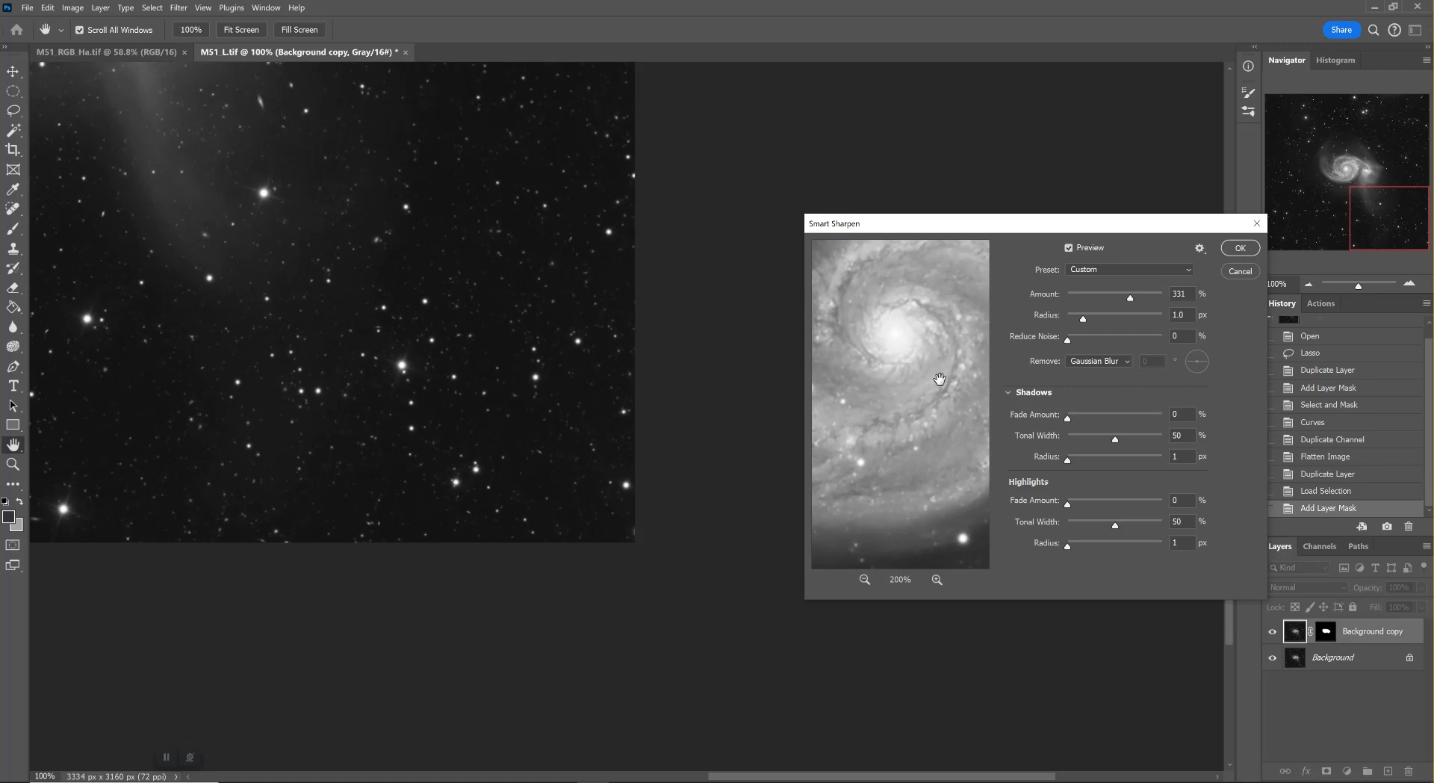
{"action": "left_click", "coordinate": [1238, 248]}
{"action": "left_click_drag", "start_coordinate": [835, 596], "coordinate": [834, 595]}
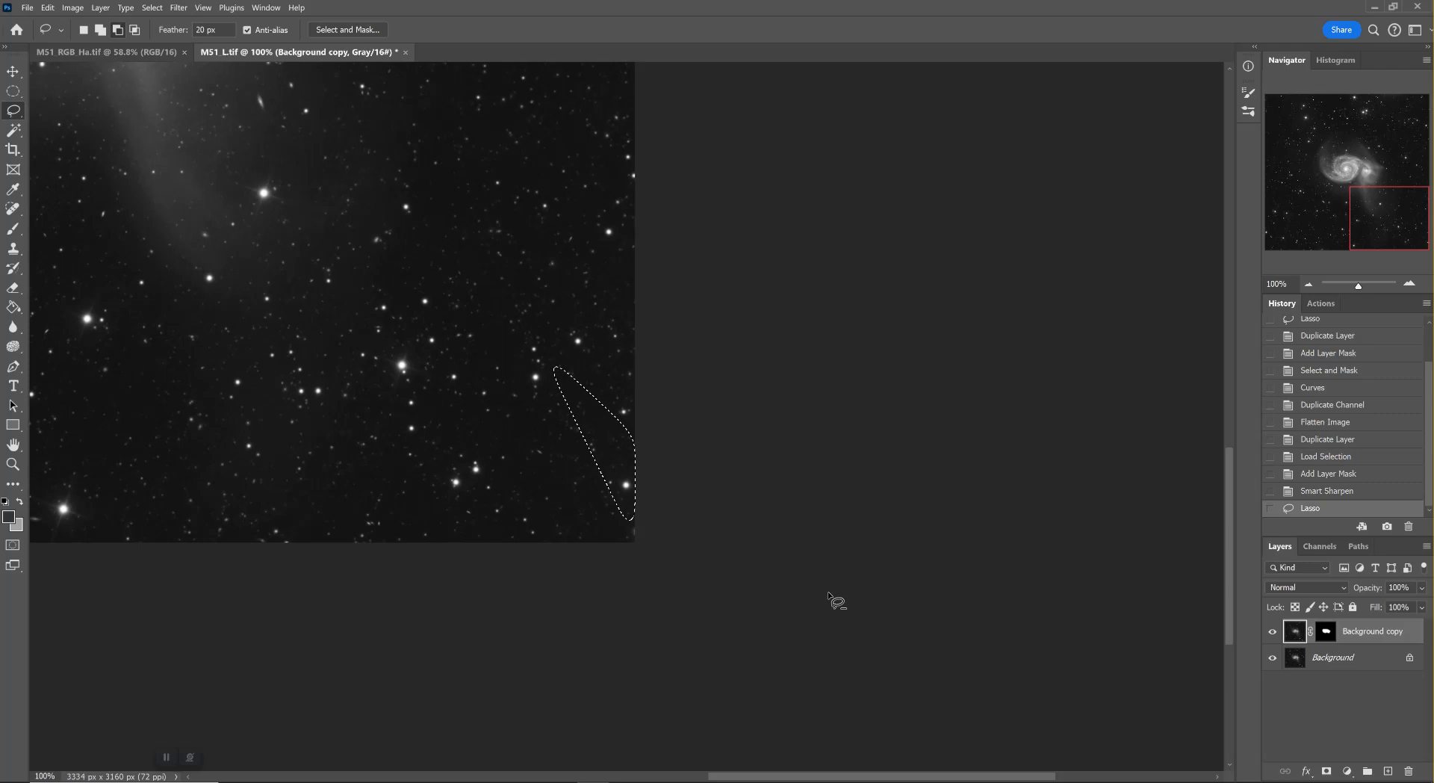
{"action": "left_click", "coordinate": [1318, 494]}
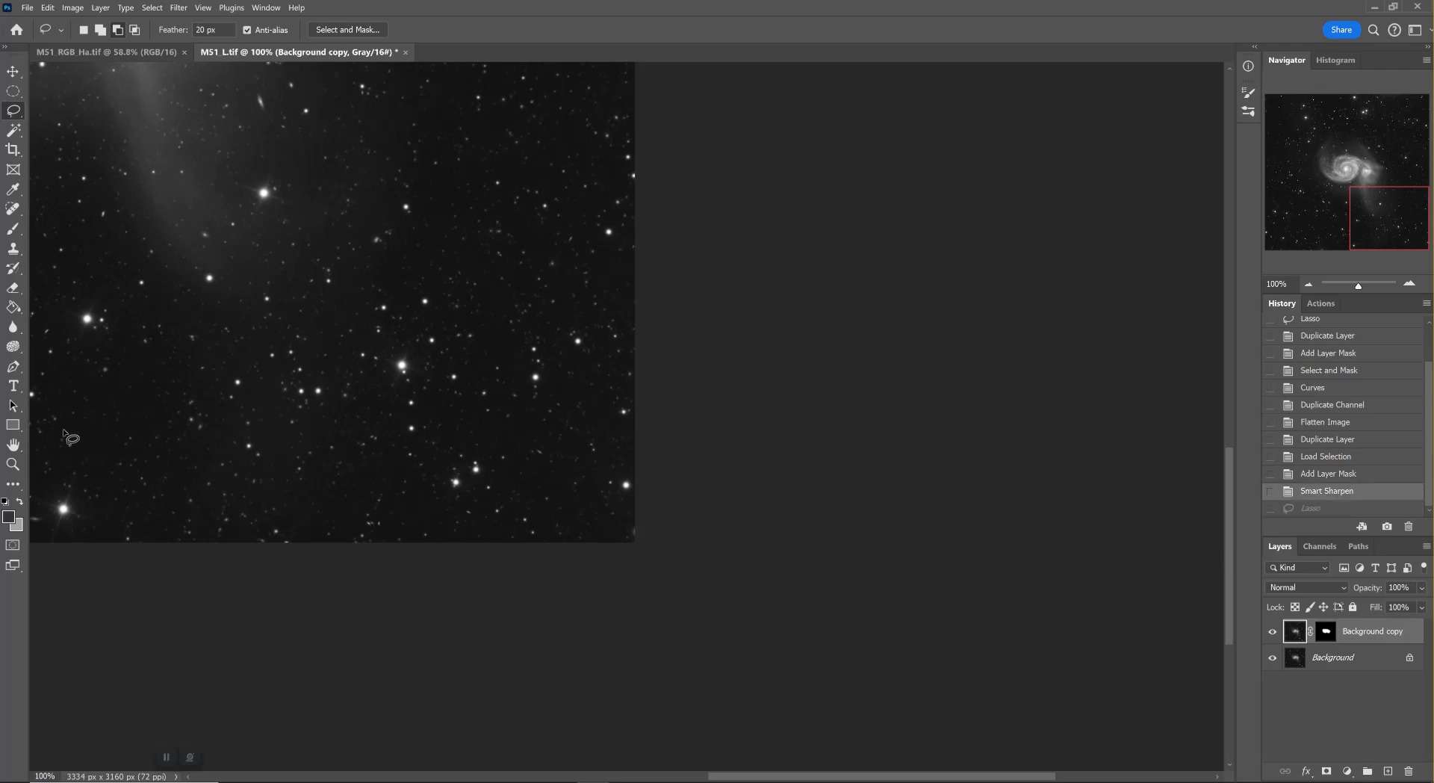
Compare the galaxy detail with and without sharpening at 200% by toggling the Background copy layer's visibility
{"action": "double_click", "coordinate": [12, 444]}
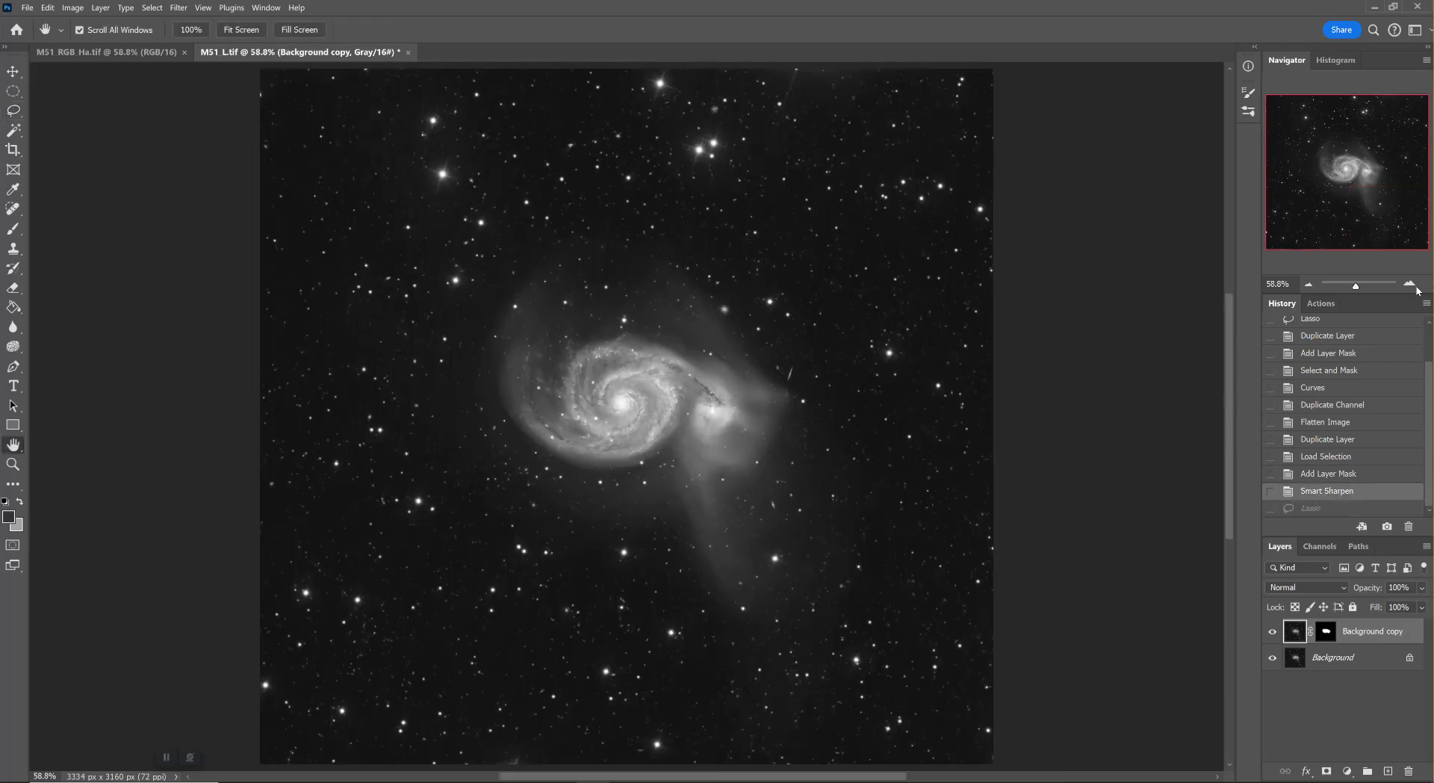
{"action": "left_click", "coordinate": [1410, 284]}
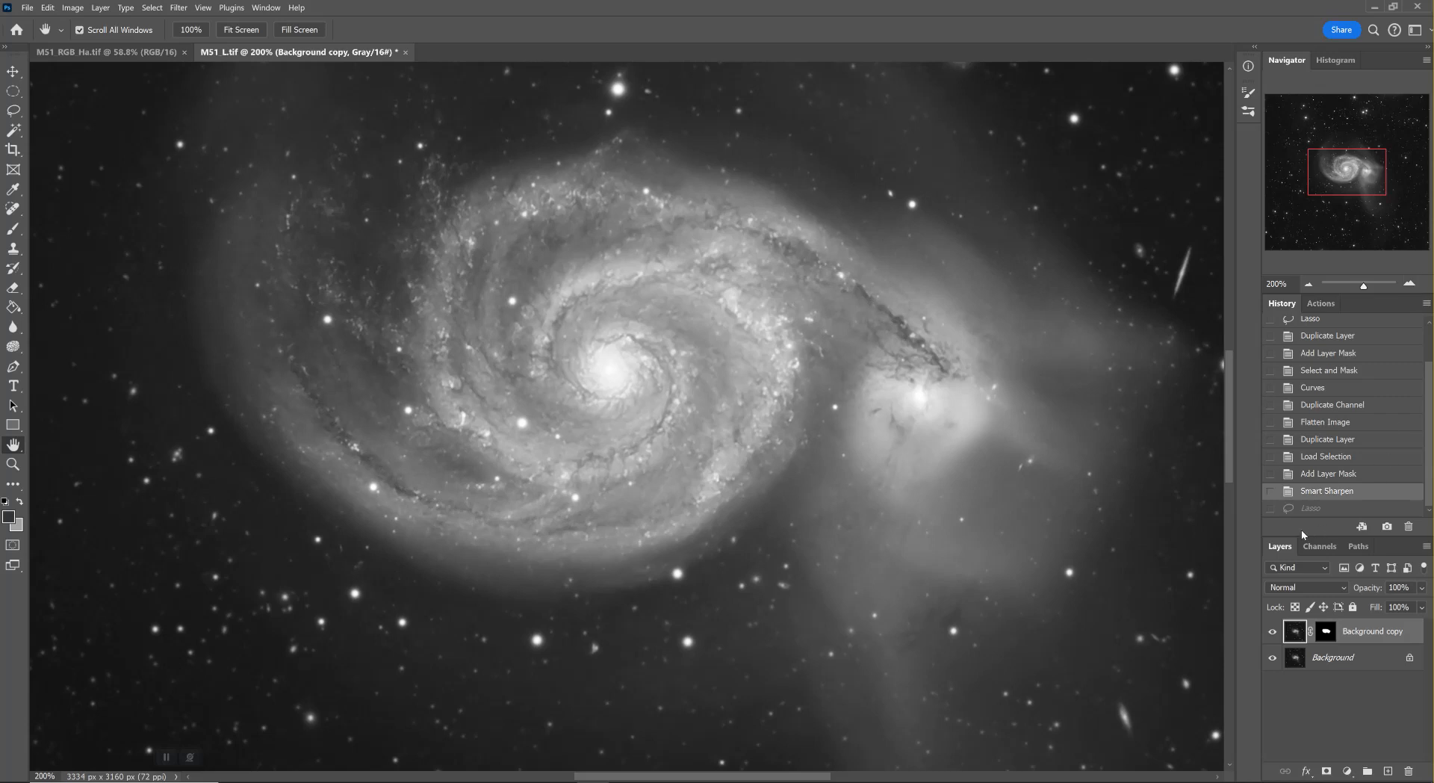
{"action": "left_click", "coordinate": [1273, 635]}
{"action": "left_click", "coordinate": [1273, 634]}
{"action": "left_click", "coordinate": [1273, 635]}
{"action": "left_click", "coordinate": [1273, 634]}
{"action": "left_click", "coordinate": [1273, 634]}
{"action": "left_click", "coordinate": [1273, 635]}
Reduce the sharpened Background copy layer's opacity to 75% and toggle its visibility to judge the effect
{"action": "left_click", "coordinate": [1412, 589]}
{"action": "type", "text": "75"}
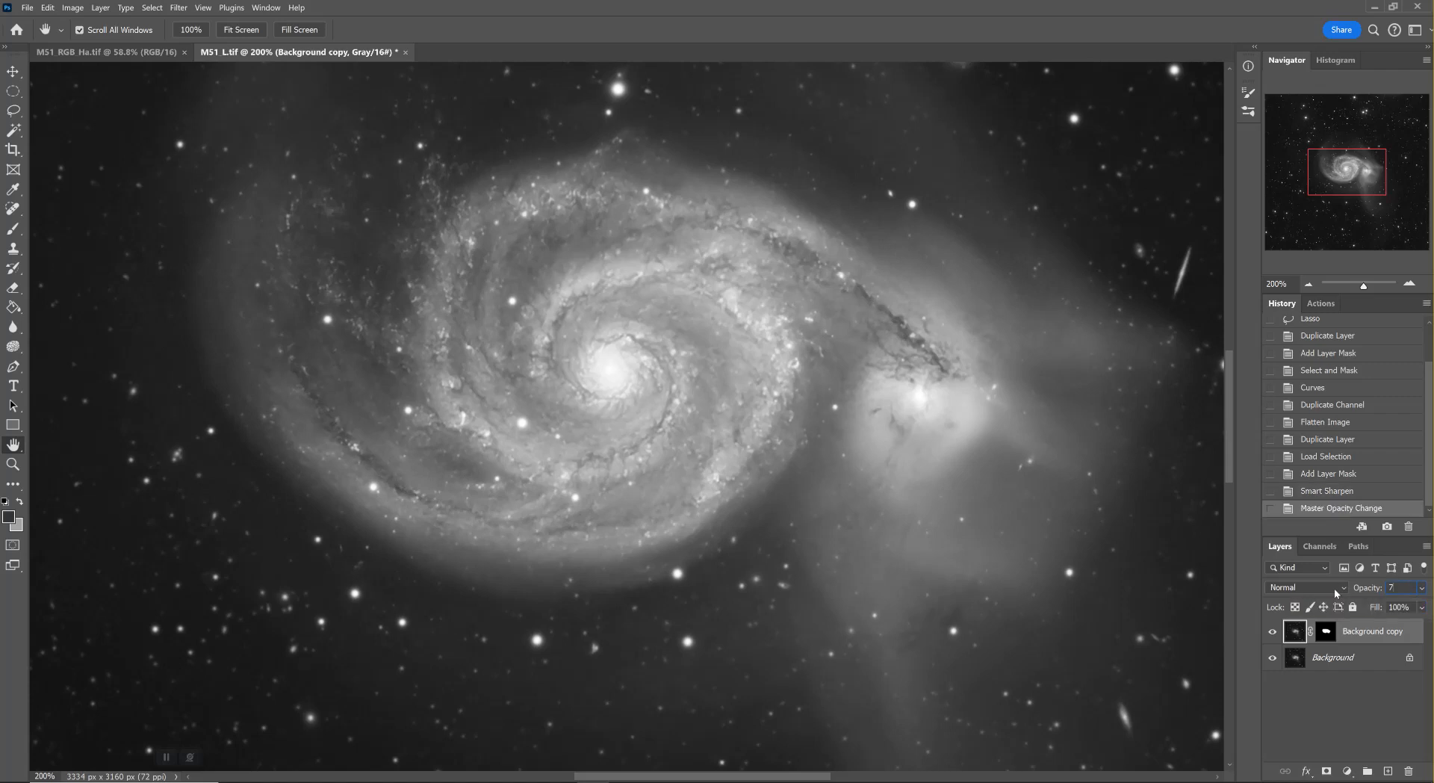
{"action": "left_click", "coordinate": [1273, 634]}
{"action": "left_click", "coordinate": [1273, 634]}
{"action": "left_click", "coordinate": [1273, 633]}
{"action": "left_click", "coordinate": [1273, 633]}
{"action": "left_click", "coordinate": [1272, 634]}
{"action": "left_click", "coordinate": [1273, 633]}
{"action": "left_click", "coordinate": [1272, 634]}
{"action": "left_click", "coordinate": [1272, 634]}
Flatten the sharpened galaxy image and view it in full
{"action": "left_click", "coordinate": [99, 7]}
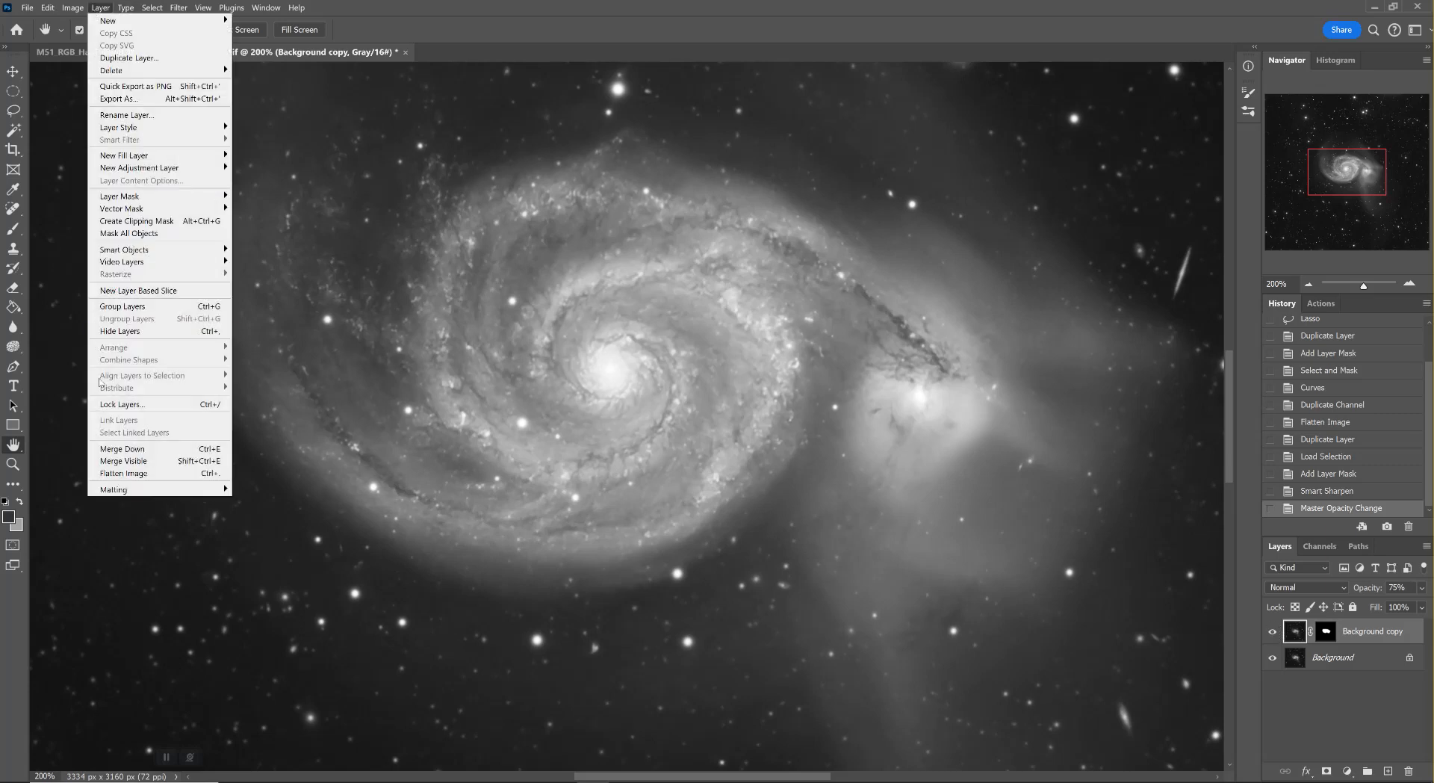
{"action": "left_click", "coordinate": [123, 472]}
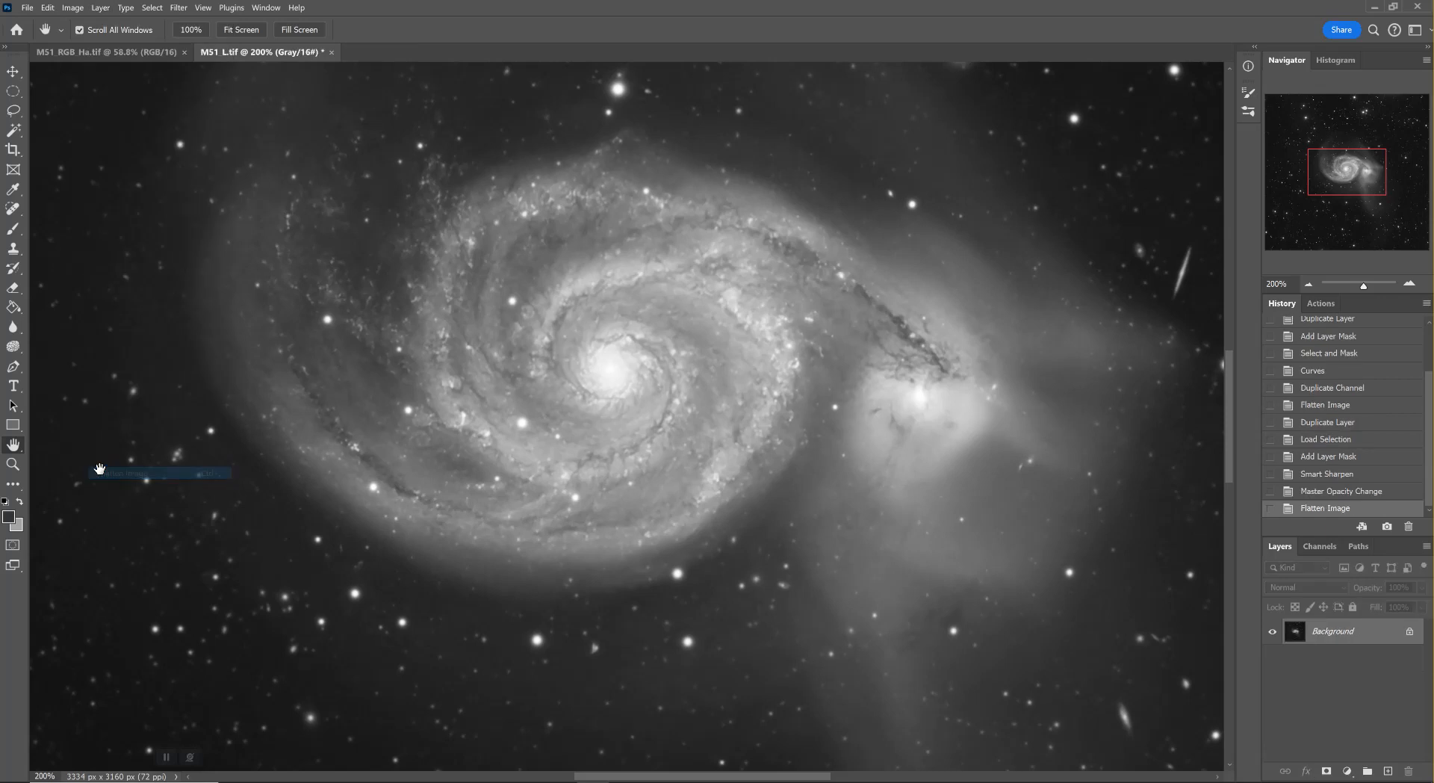
{"action": "double_click", "coordinate": [21, 447]}
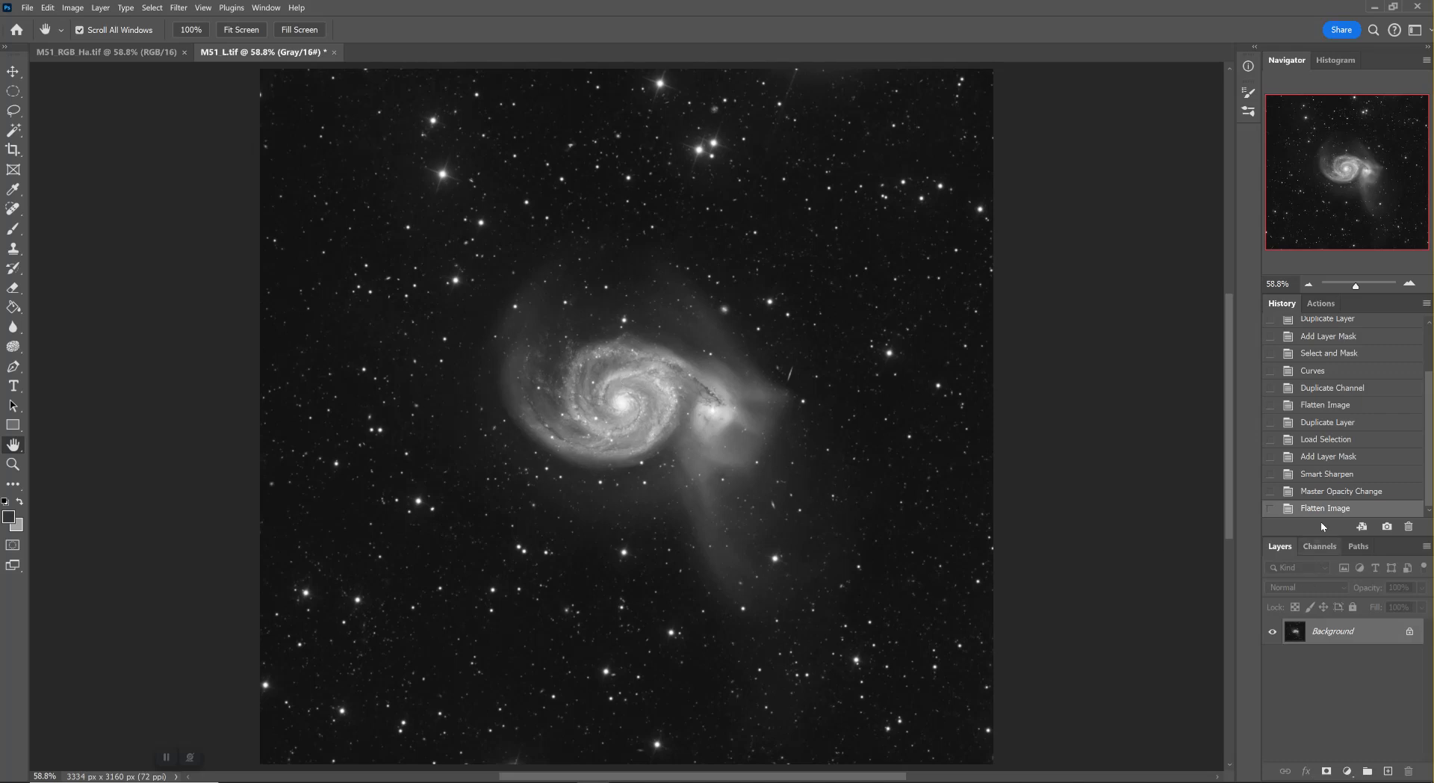
Revert to the opacity-change history state before flattening and make the Background copy layer's mask active
{"action": "left_click", "coordinate": [1330, 492]}
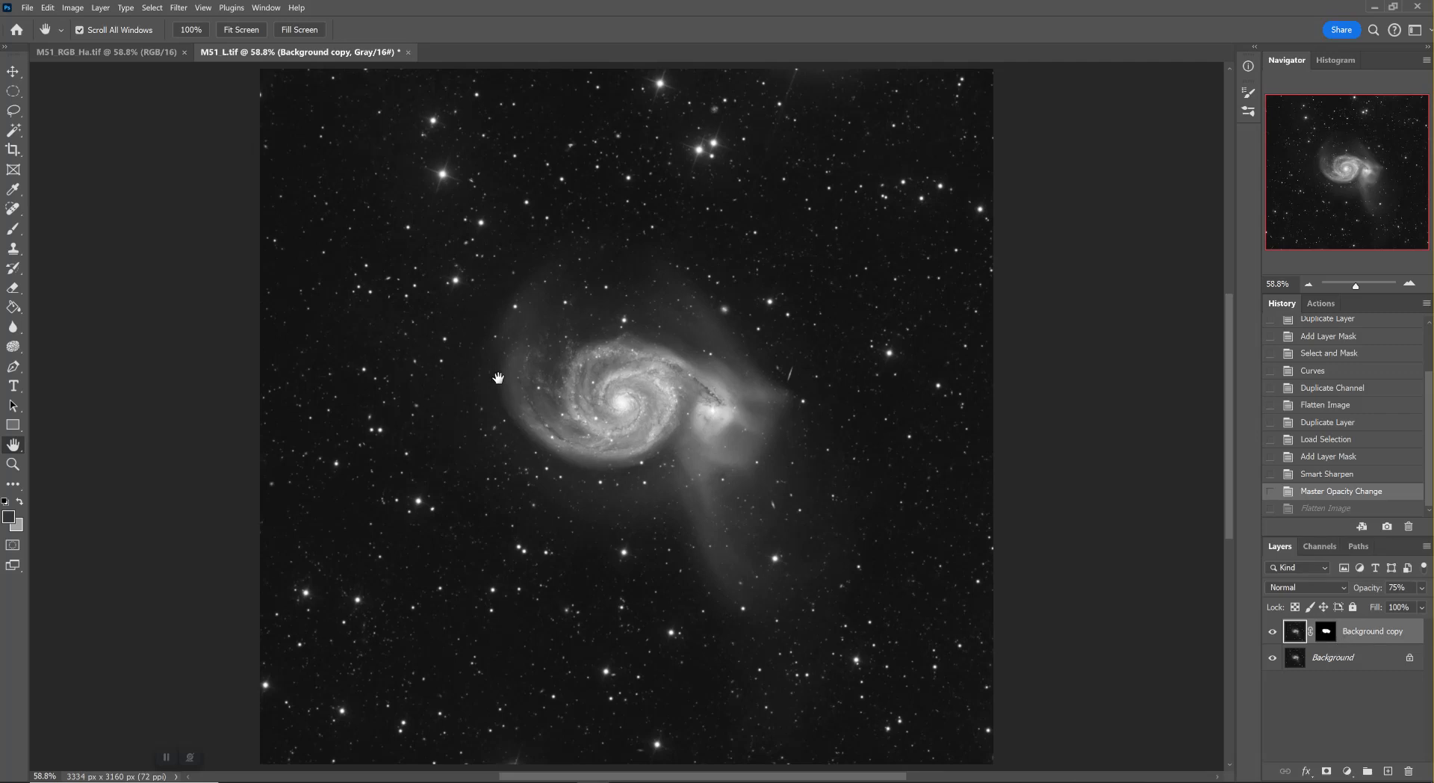
{"action": "left_click", "coordinate": [1328, 635]}
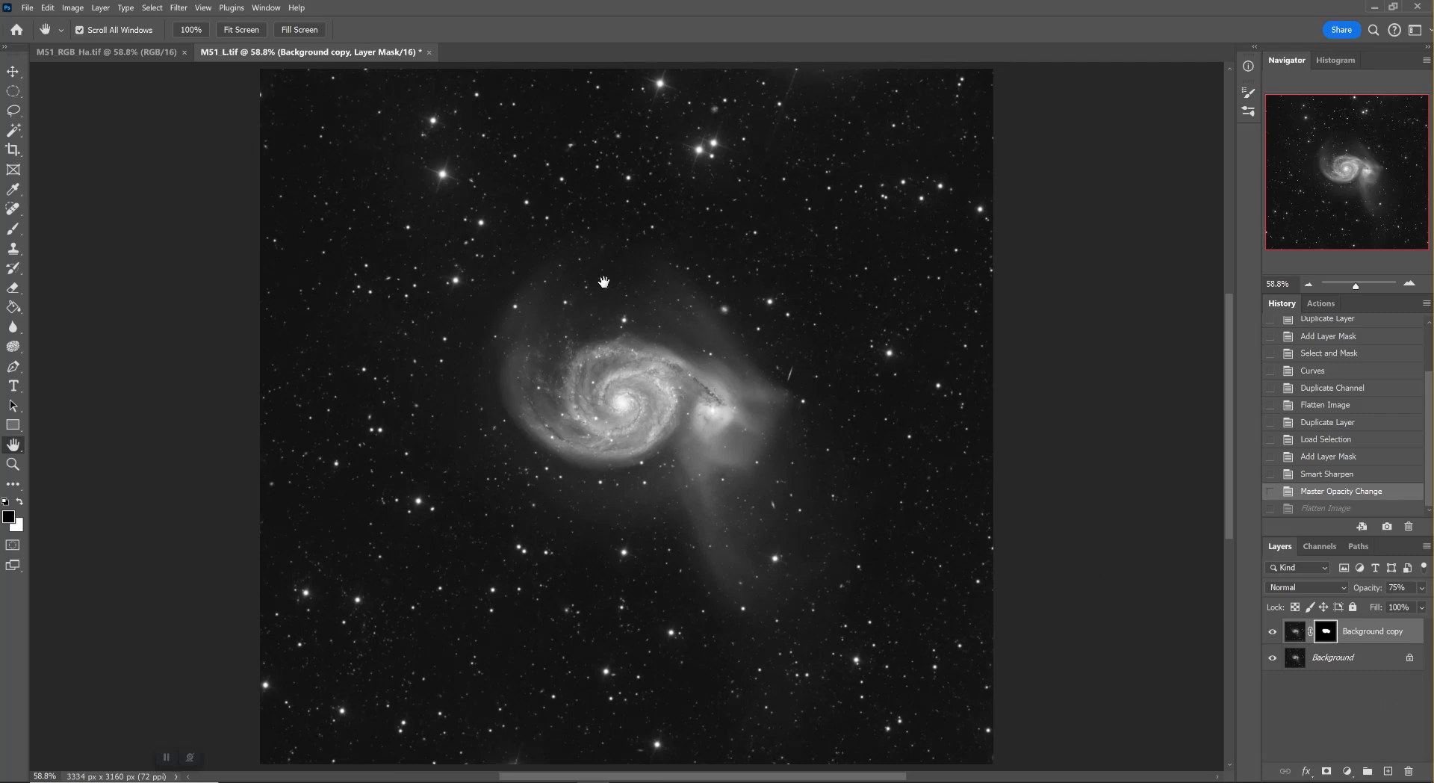
Invert the Background copy layer's mask so it protects the galaxy and reveals the surrounding sky
{"action": "left_click", "coordinate": [74, 8]}
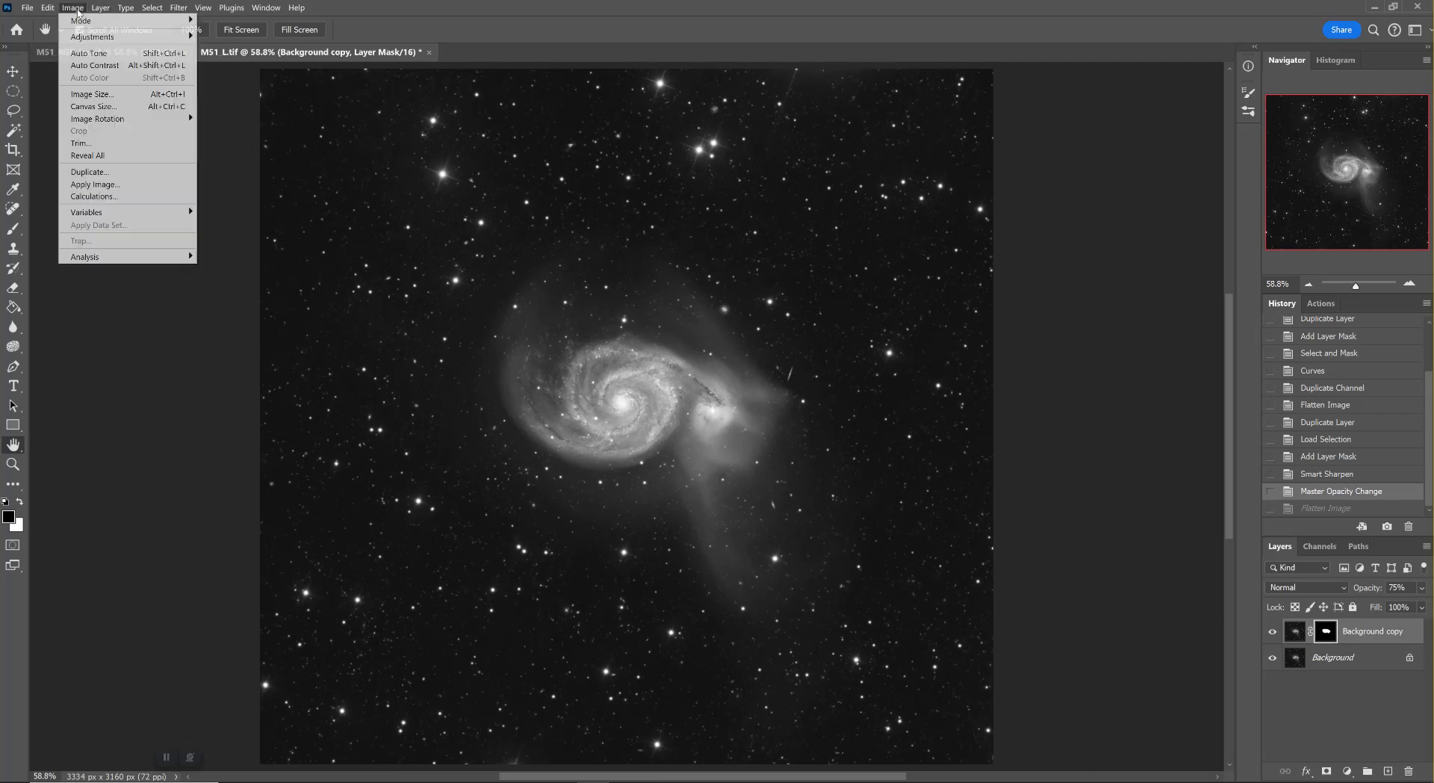
{"action": "mouse_move", "coordinate": [91, 40]}
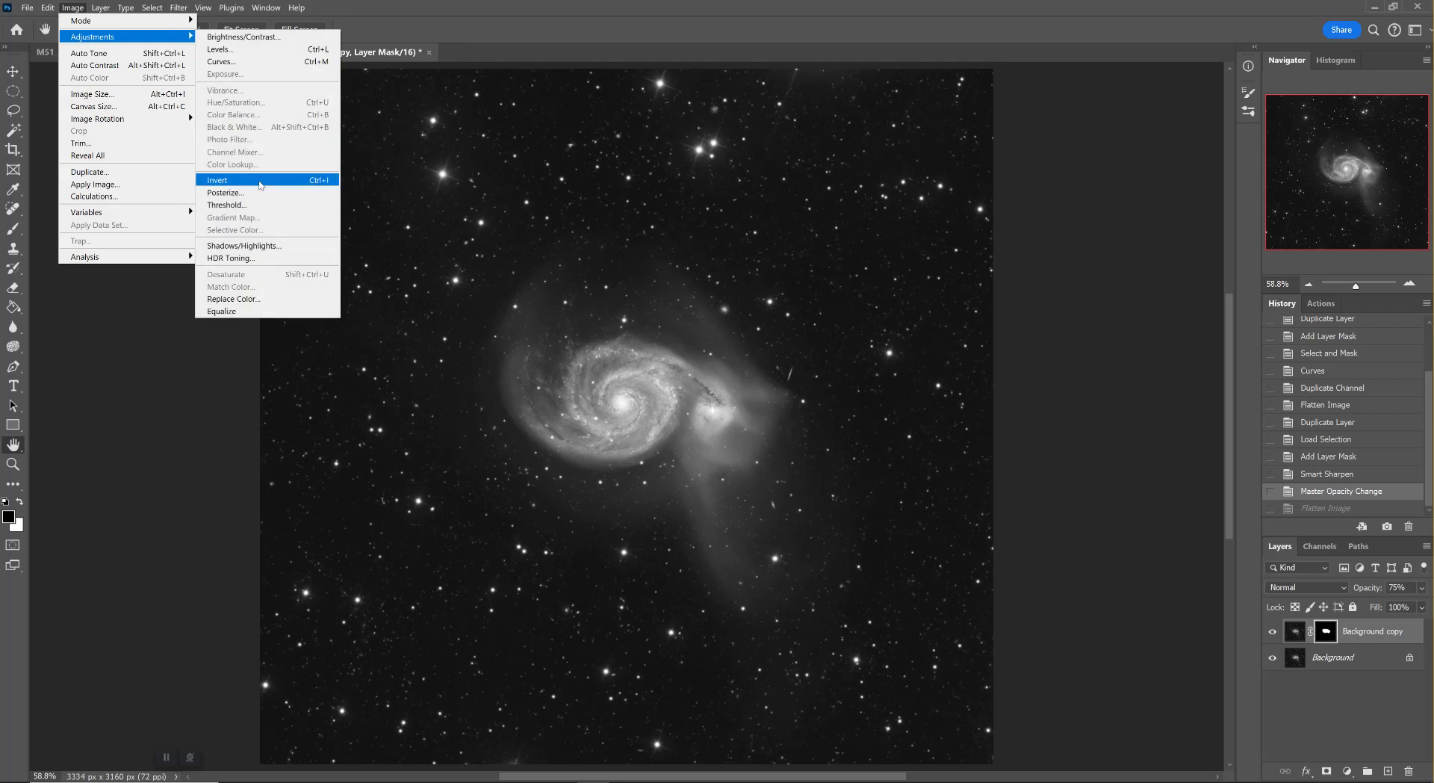
{"action": "left_click", "coordinate": [224, 180]}
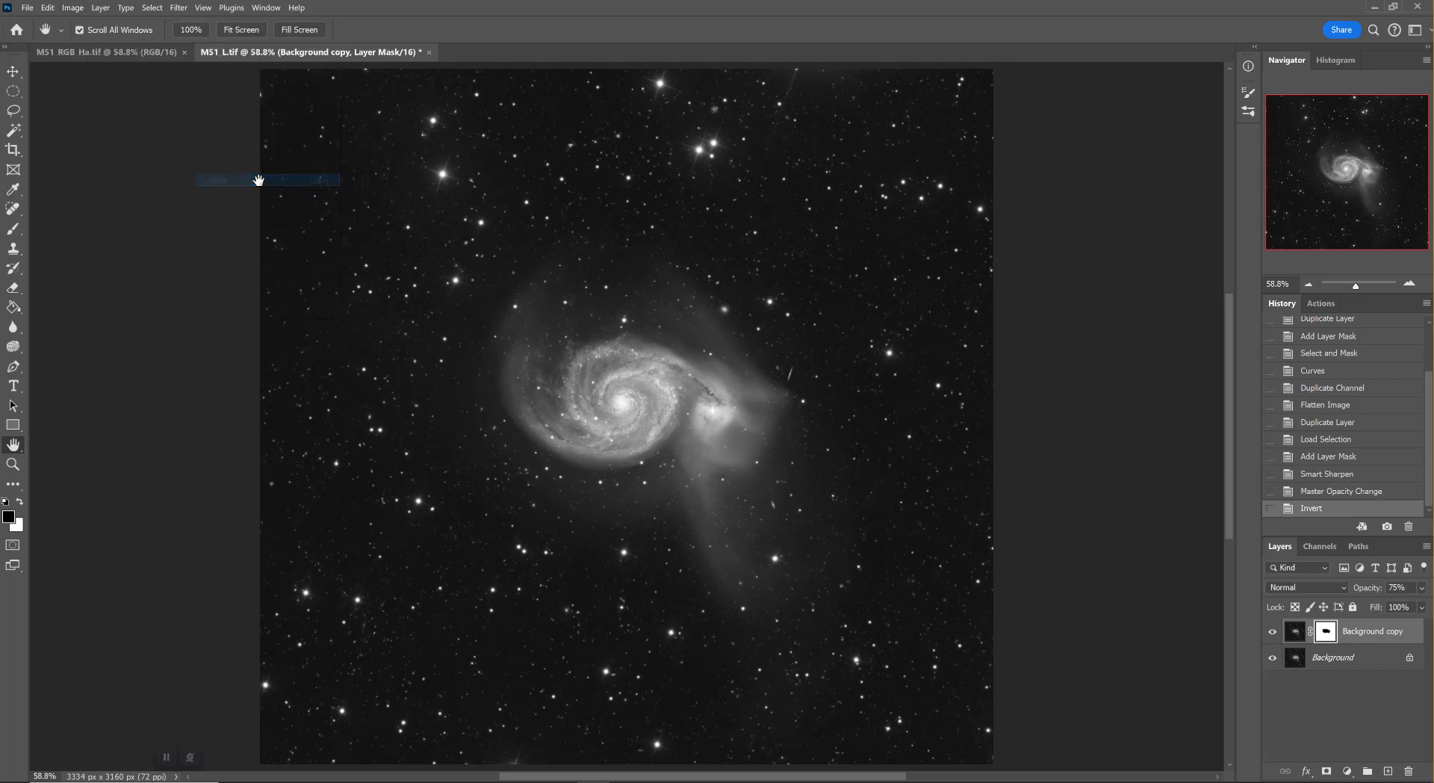
{"action": "left_click", "coordinate": [1326, 632], "text": "ctrl"}
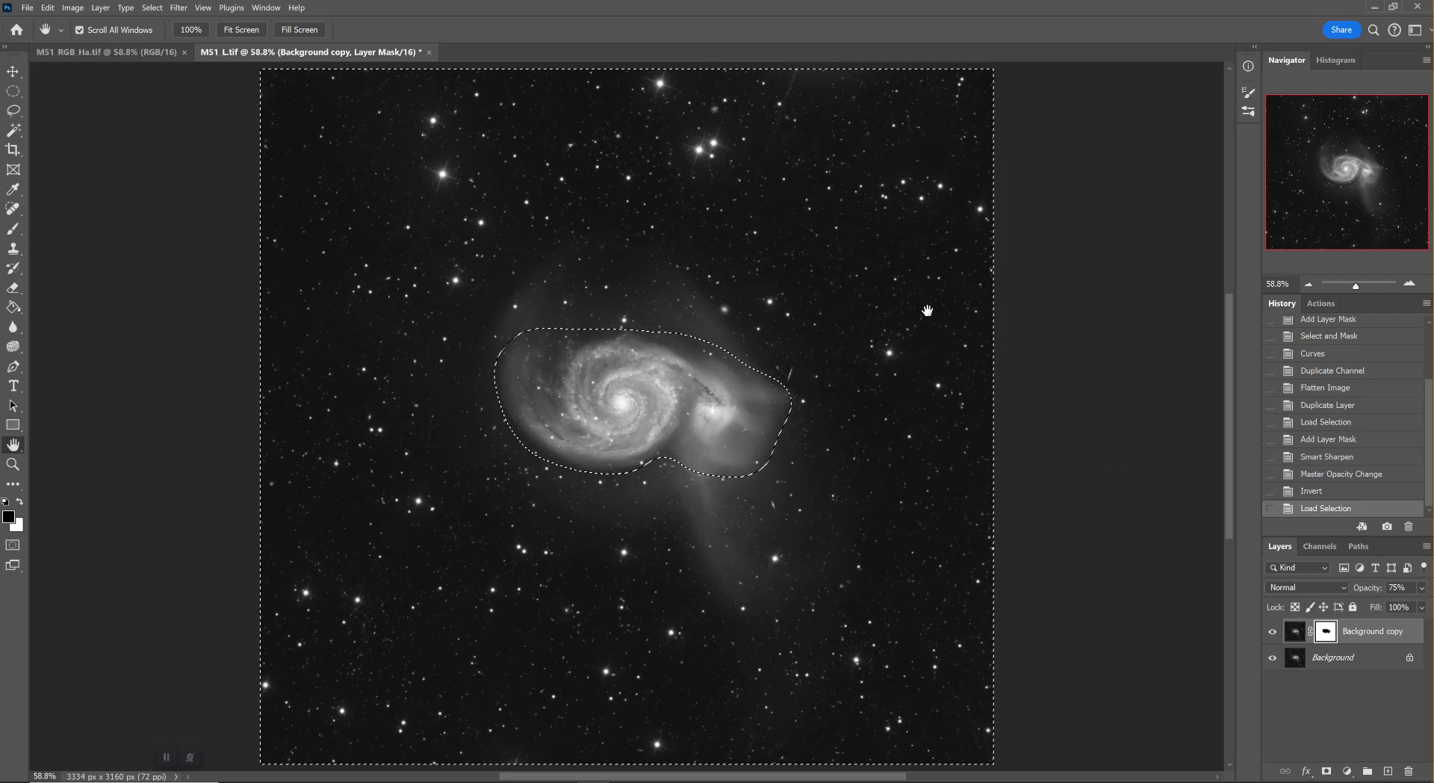
{"action": "left_click", "coordinate": [1326, 632], "text": "ctrl"}
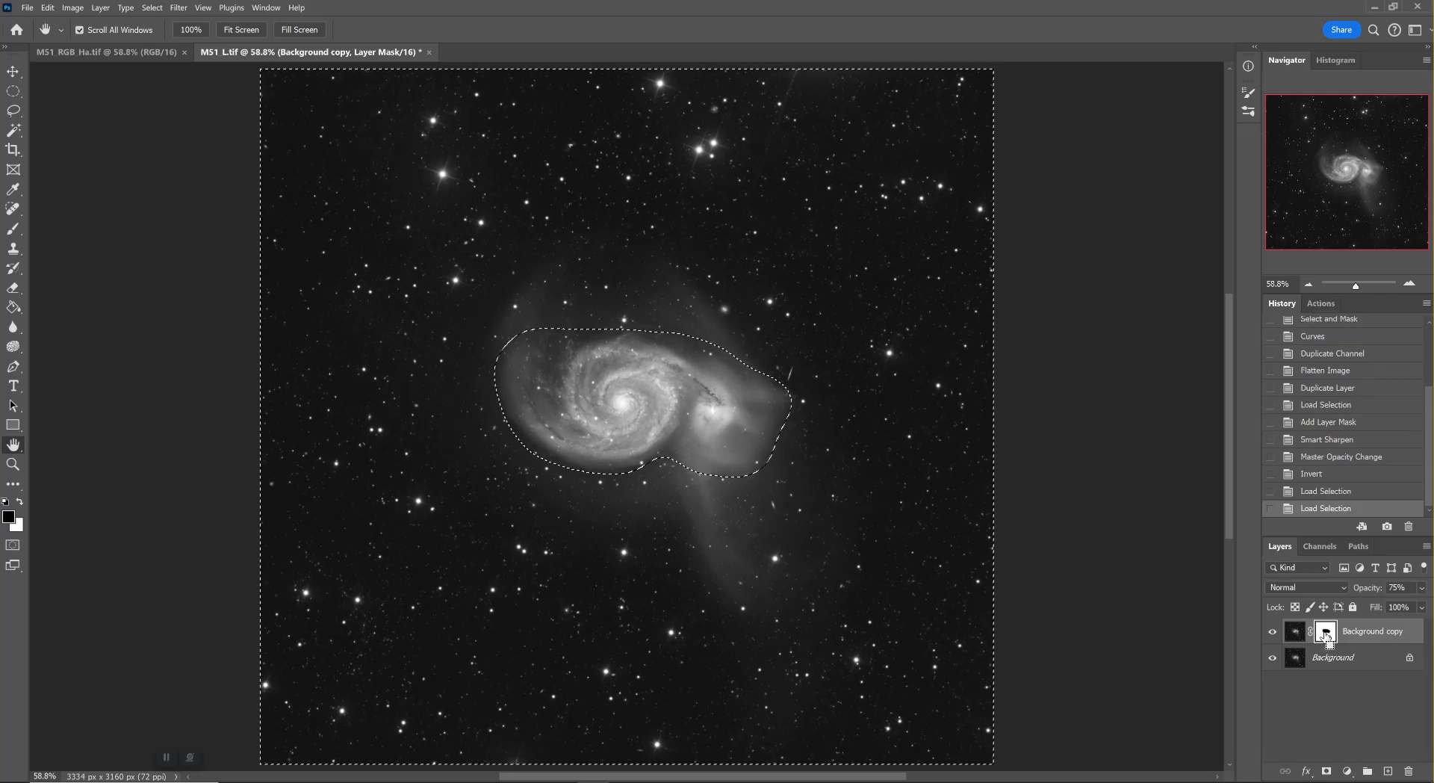
{"action": "left_click", "coordinate": [1323, 477]}
{"action": "left_click", "coordinate": [1325, 492]}
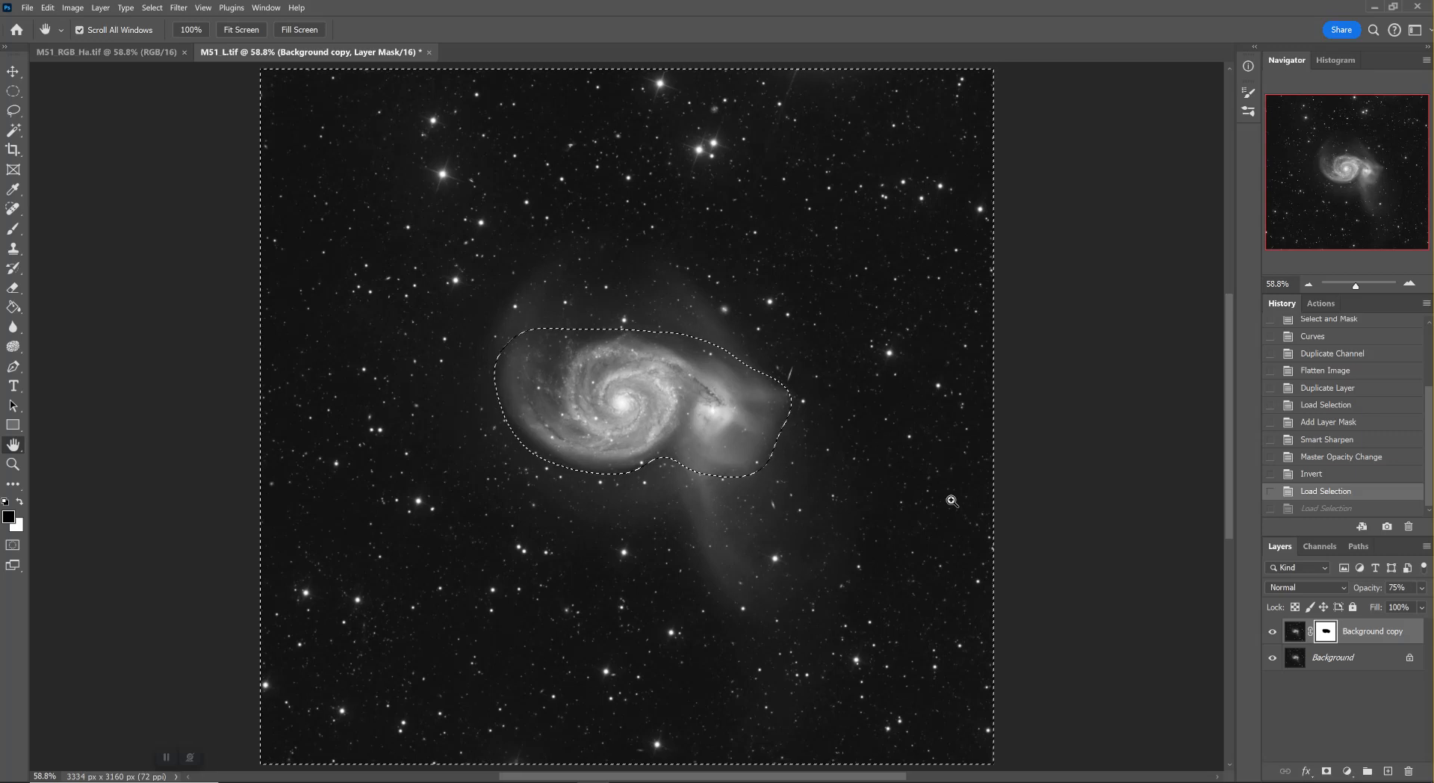
{"action": "key", "text": "ctrl+d"}
{"action": "left_click", "coordinate": [1295, 638]}
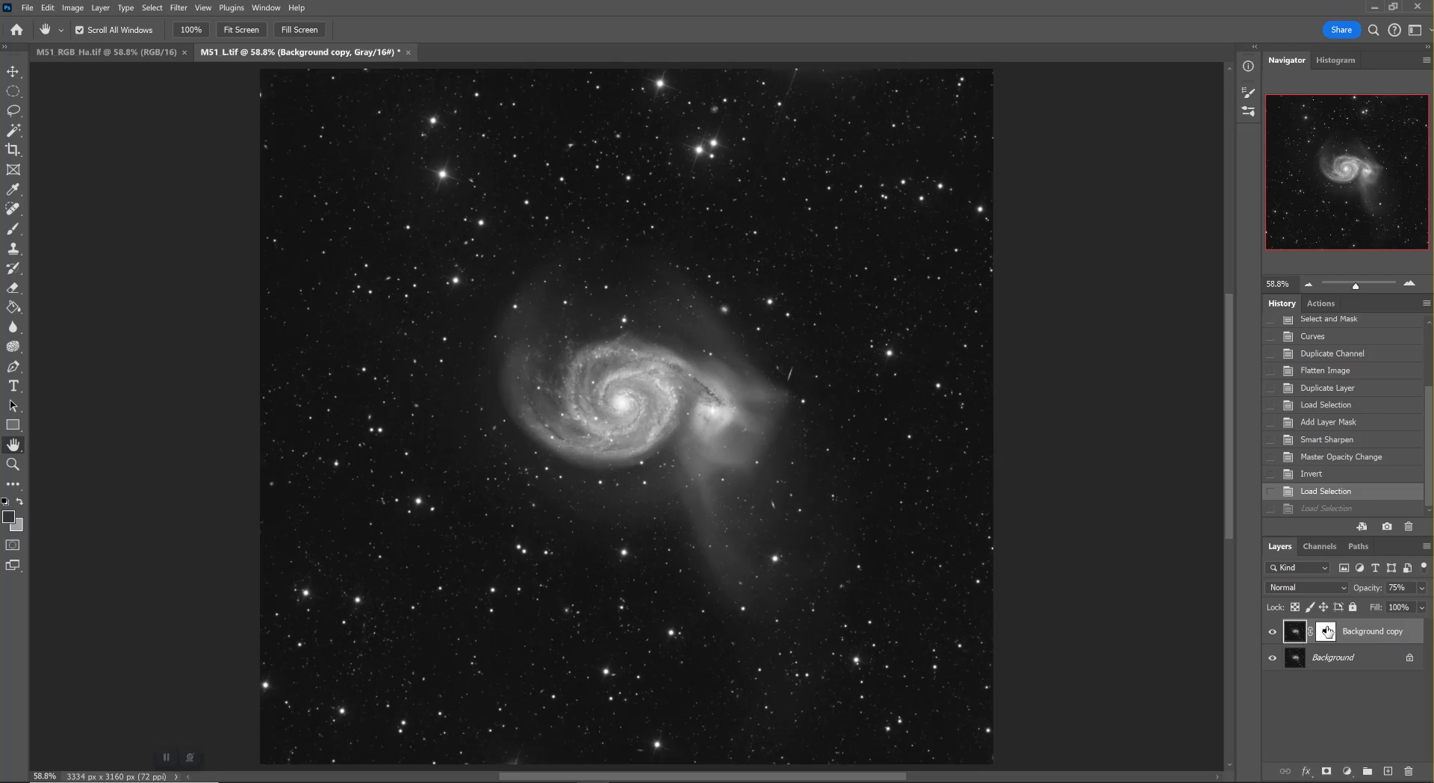
Examine the inverted Background copy mask on its own and return to the layer's image view
{"action": "left_click", "coordinate": [1328, 632], "text": "alt"}
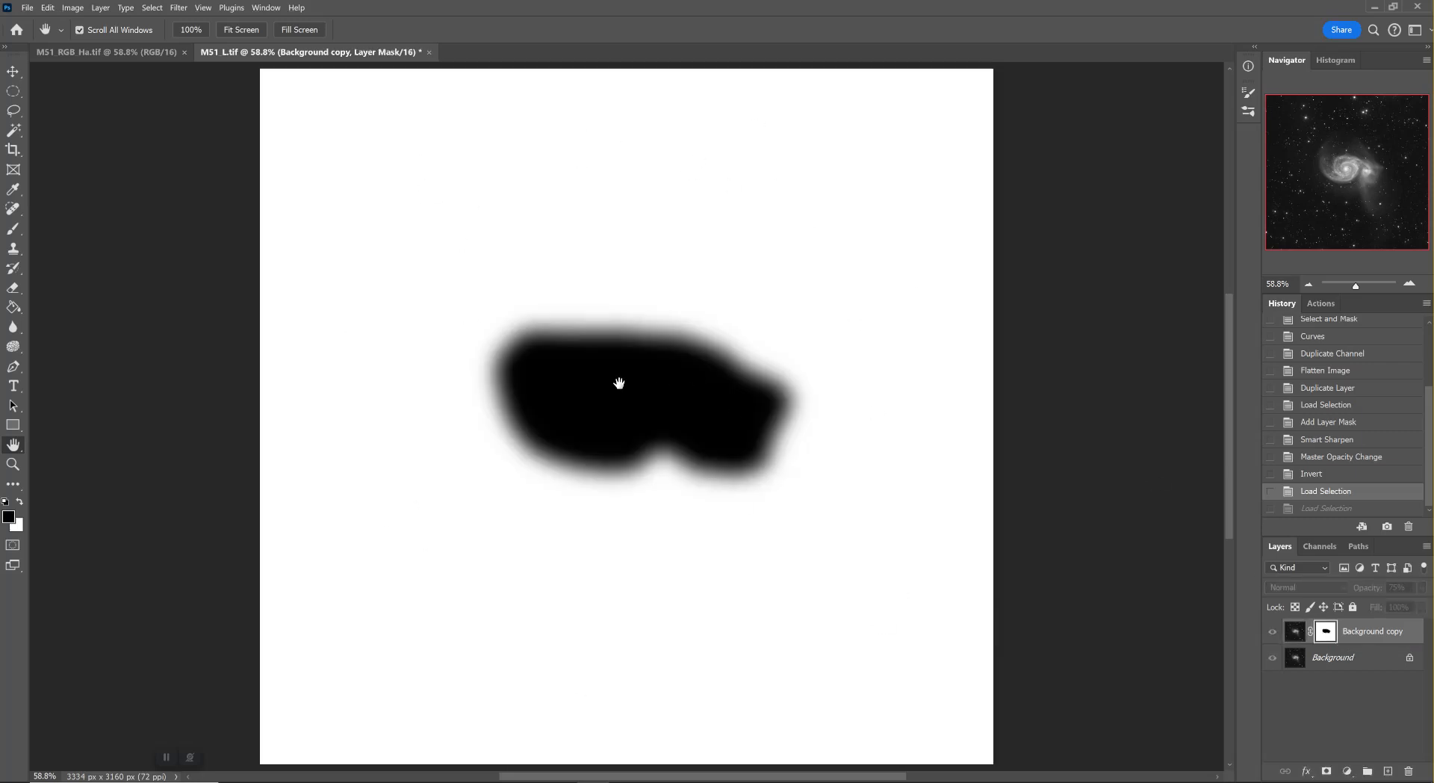
{"action": "left_click", "coordinate": [1295, 635]}
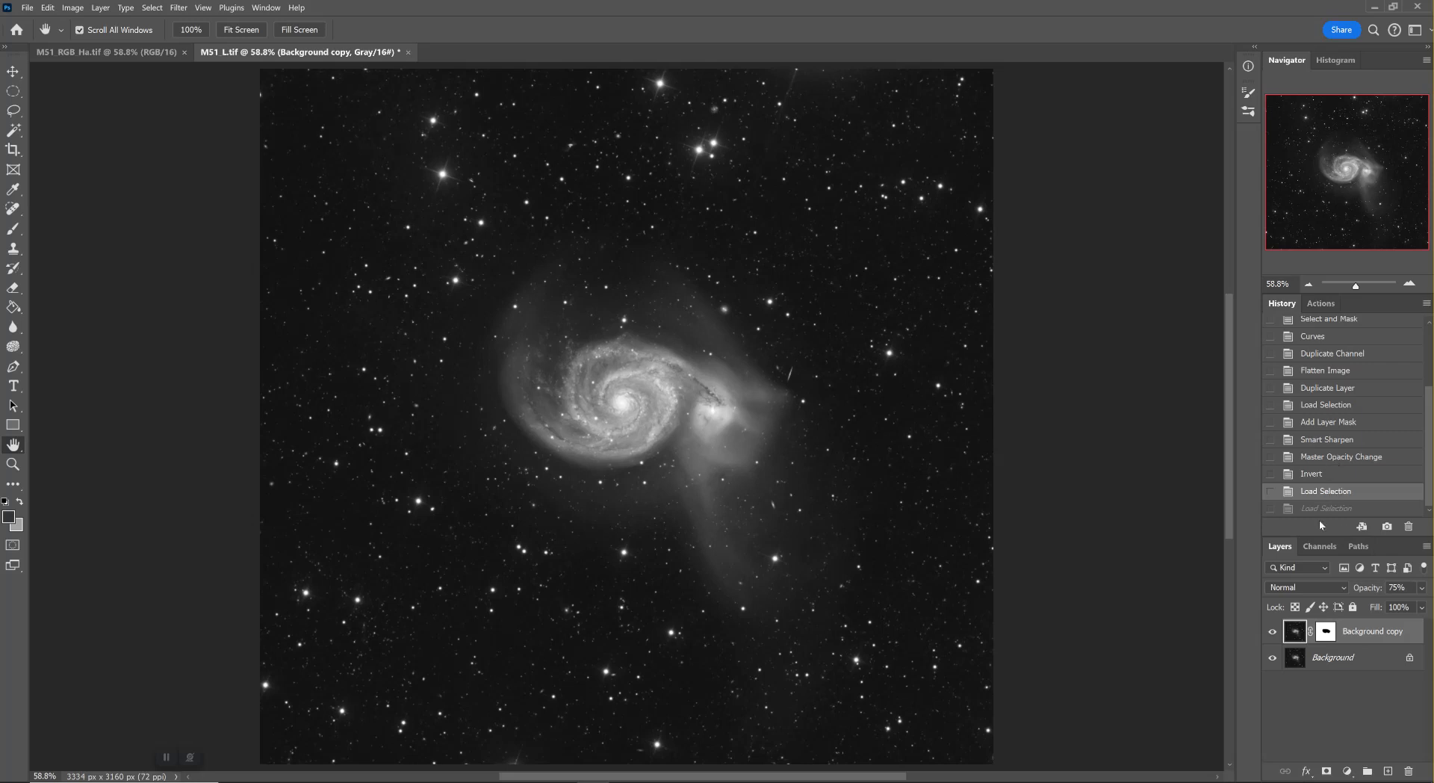
Flatten the image into a single Background layer and check its saved channels
{"action": "key", "text": "ctrl+shift+e"}
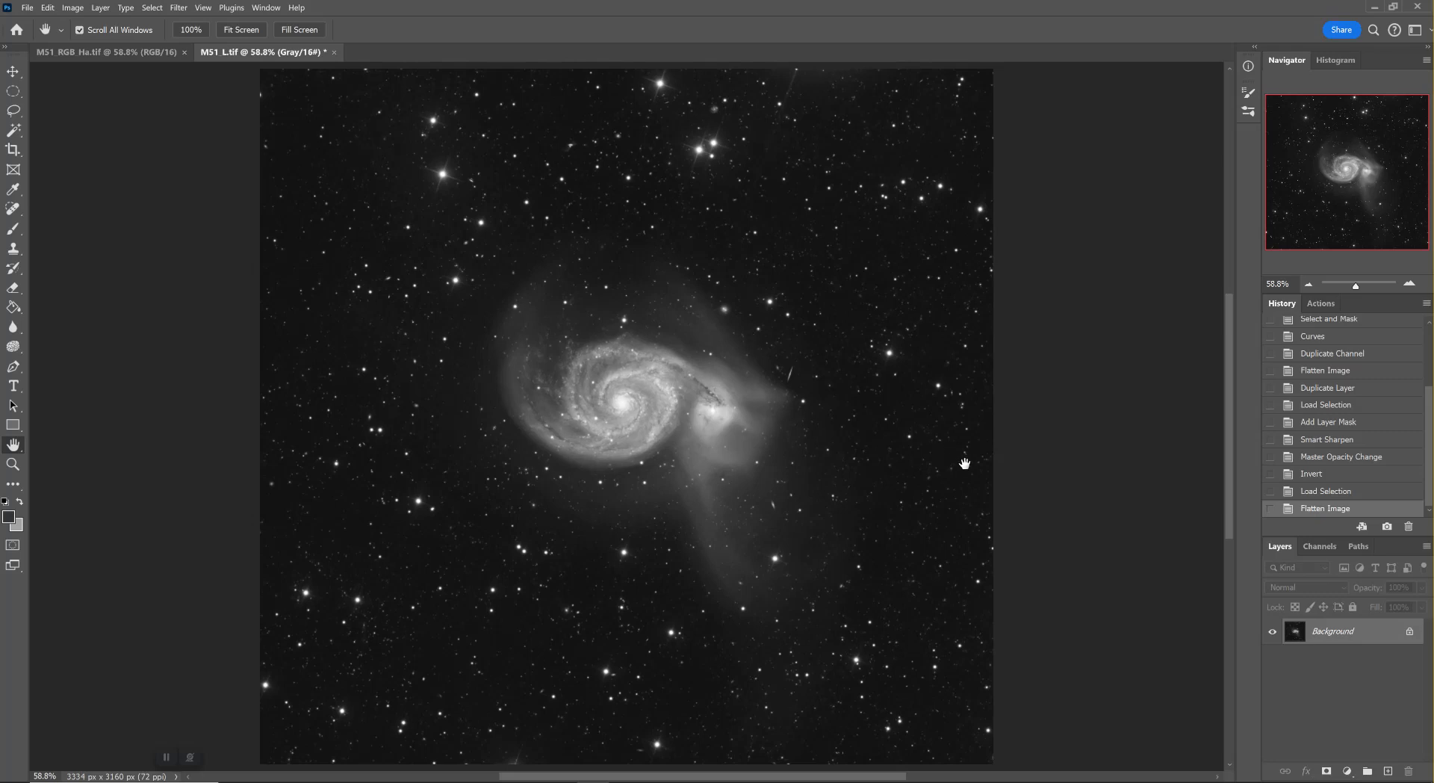
{"action": "left_click", "coordinate": [1324, 547]}
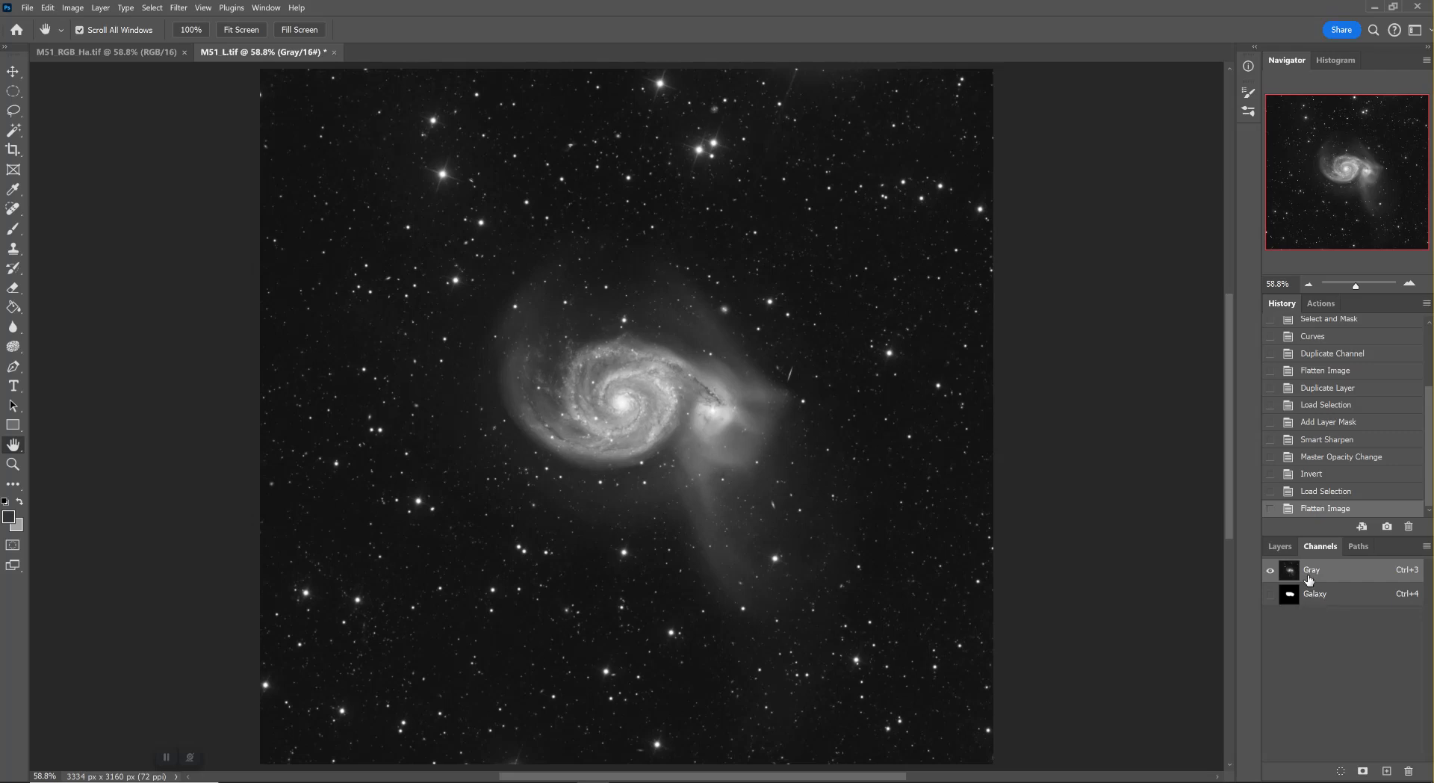
{"action": "left_click", "coordinate": [1279, 545]}
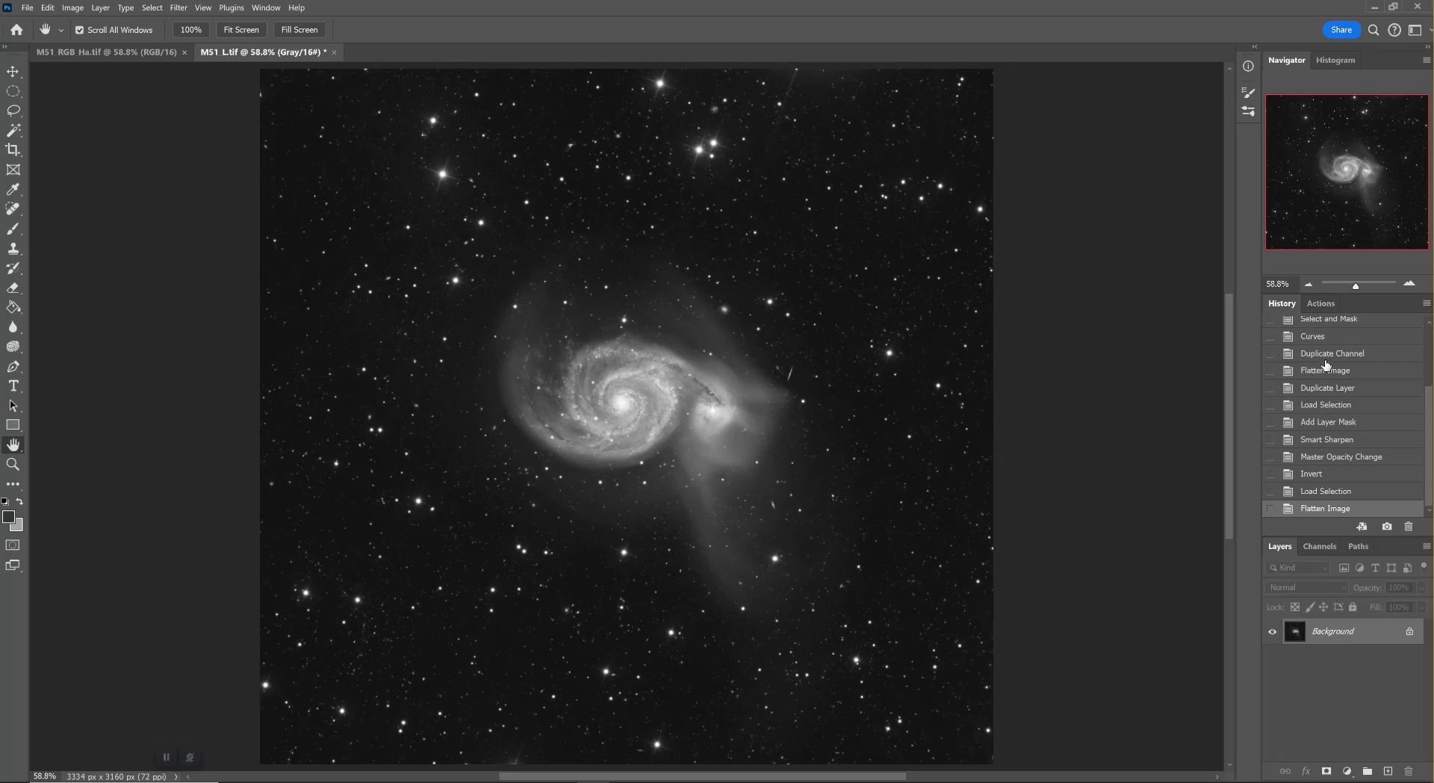
Select the galaxy's bright core at 200% with the Magic Wand, using 3 by 3 Average sampling and a tolerance of 30
{"action": "left_click", "coordinate": [1409, 284]}
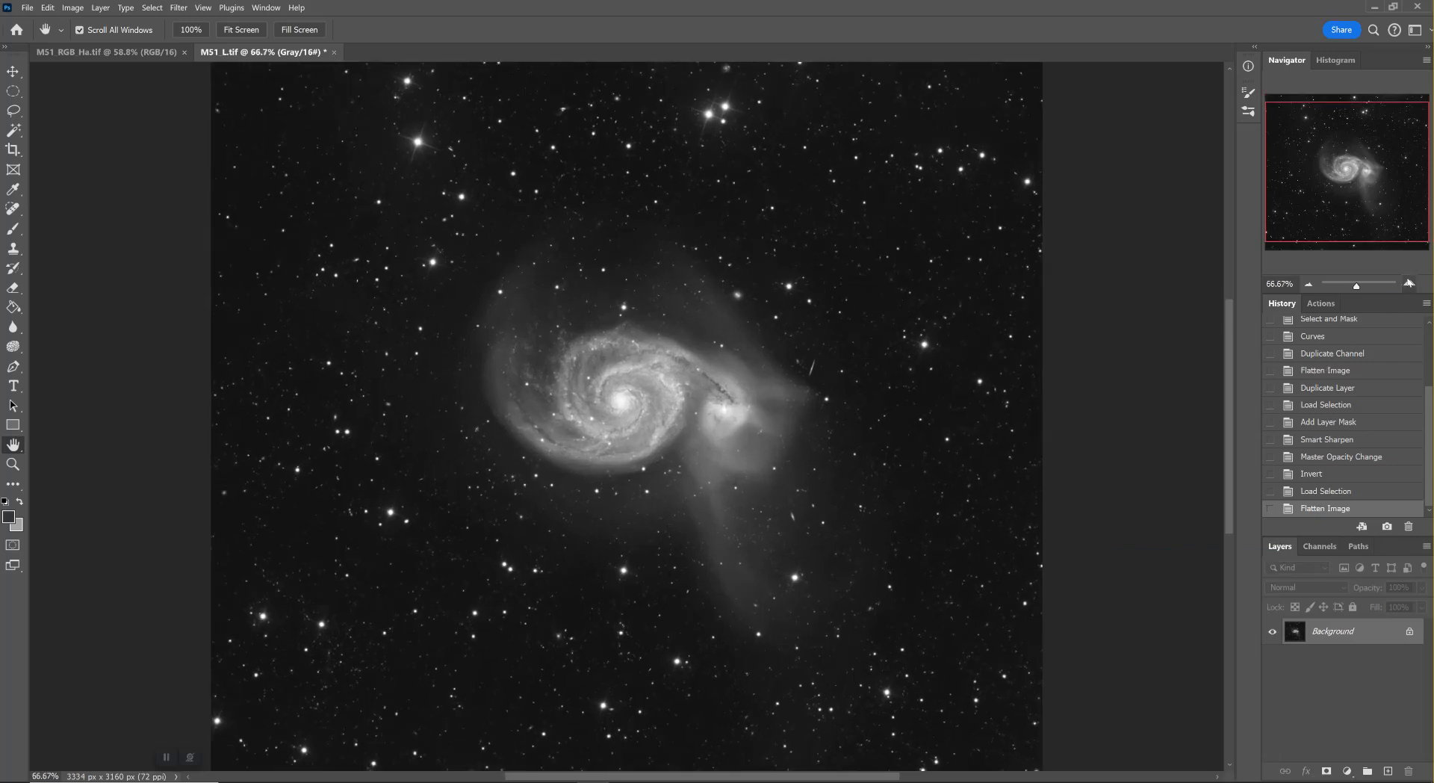
{"action": "left_click", "coordinate": [1409, 284]}
{"action": "left_click", "coordinate": [1409, 284]}
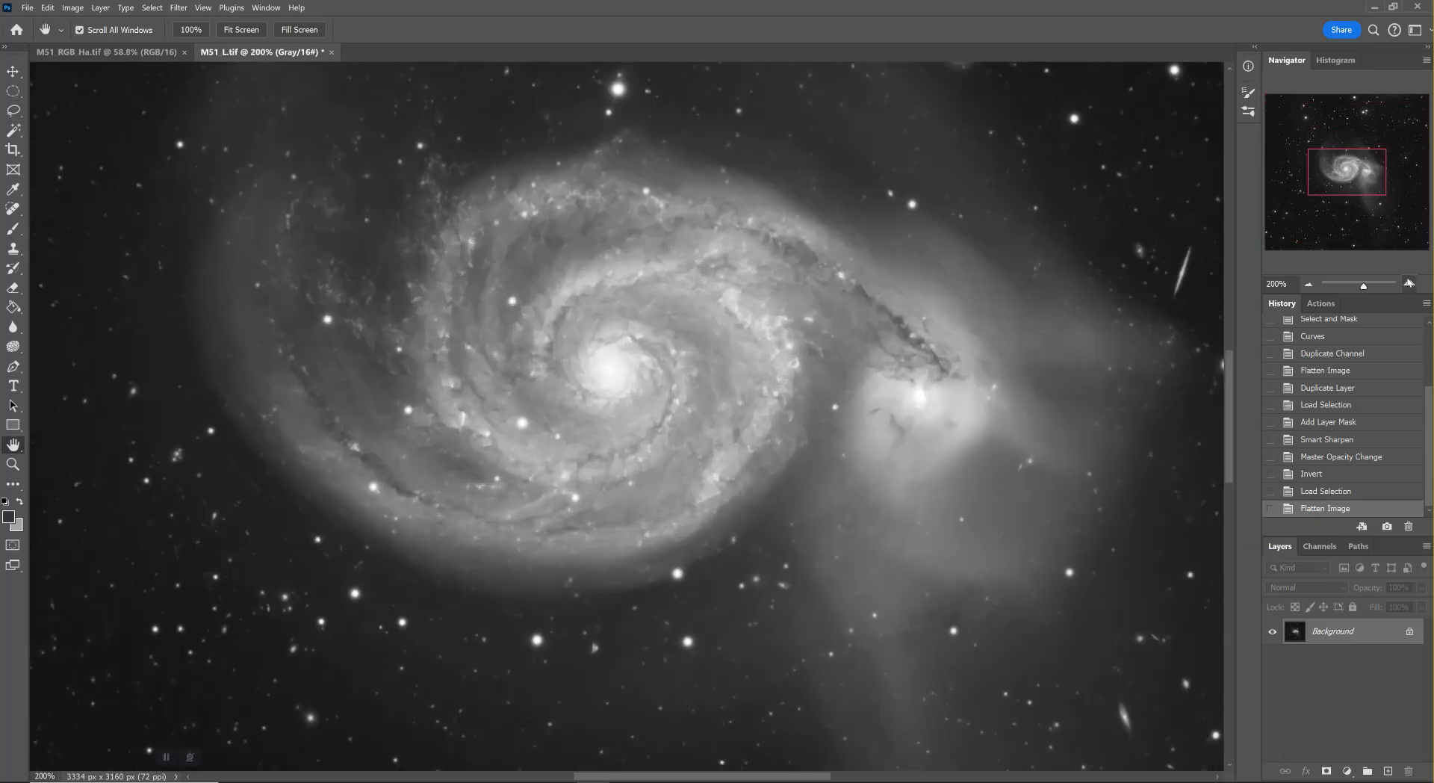
{"action": "left_click", "coordinate": [14, 133]}
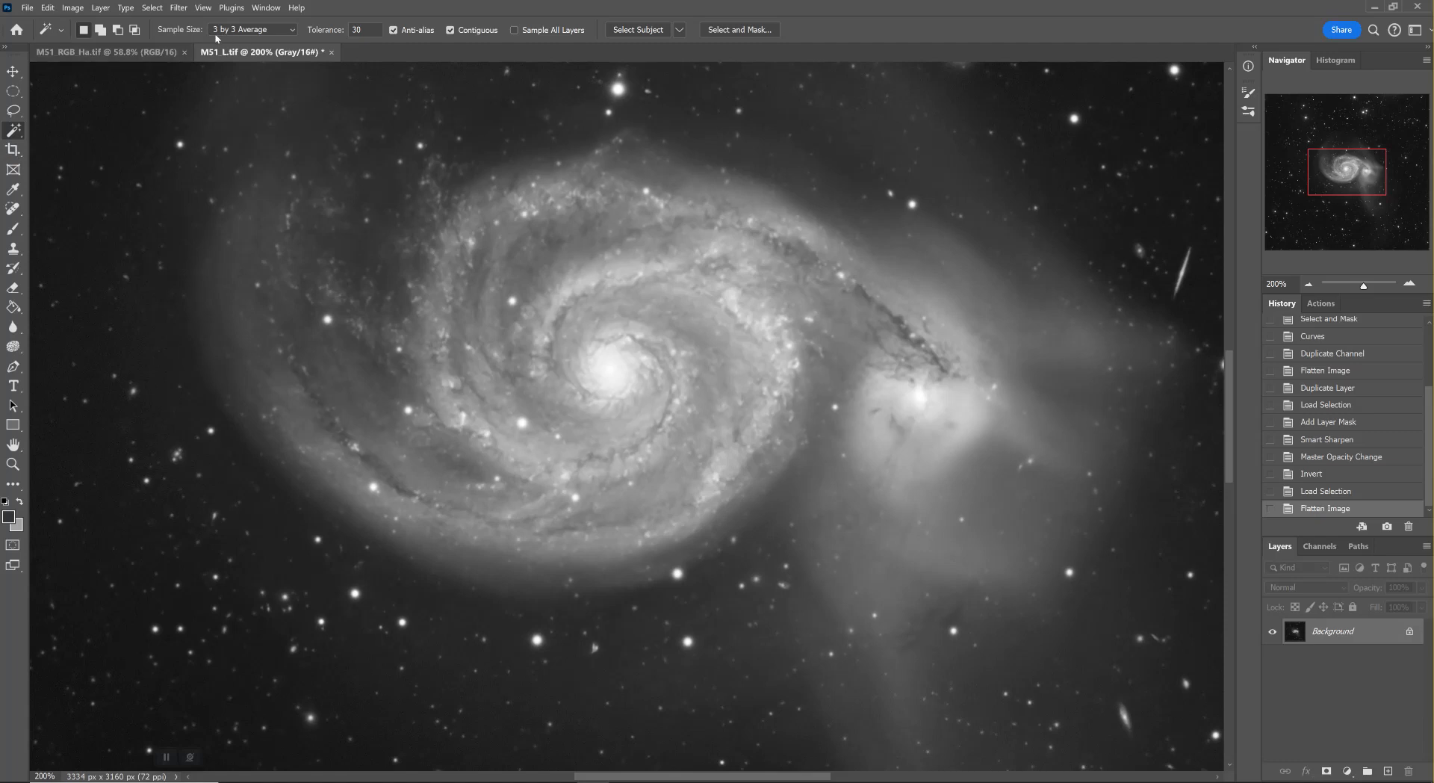
{"action": "left_click", "coordinate": [283, 31]}
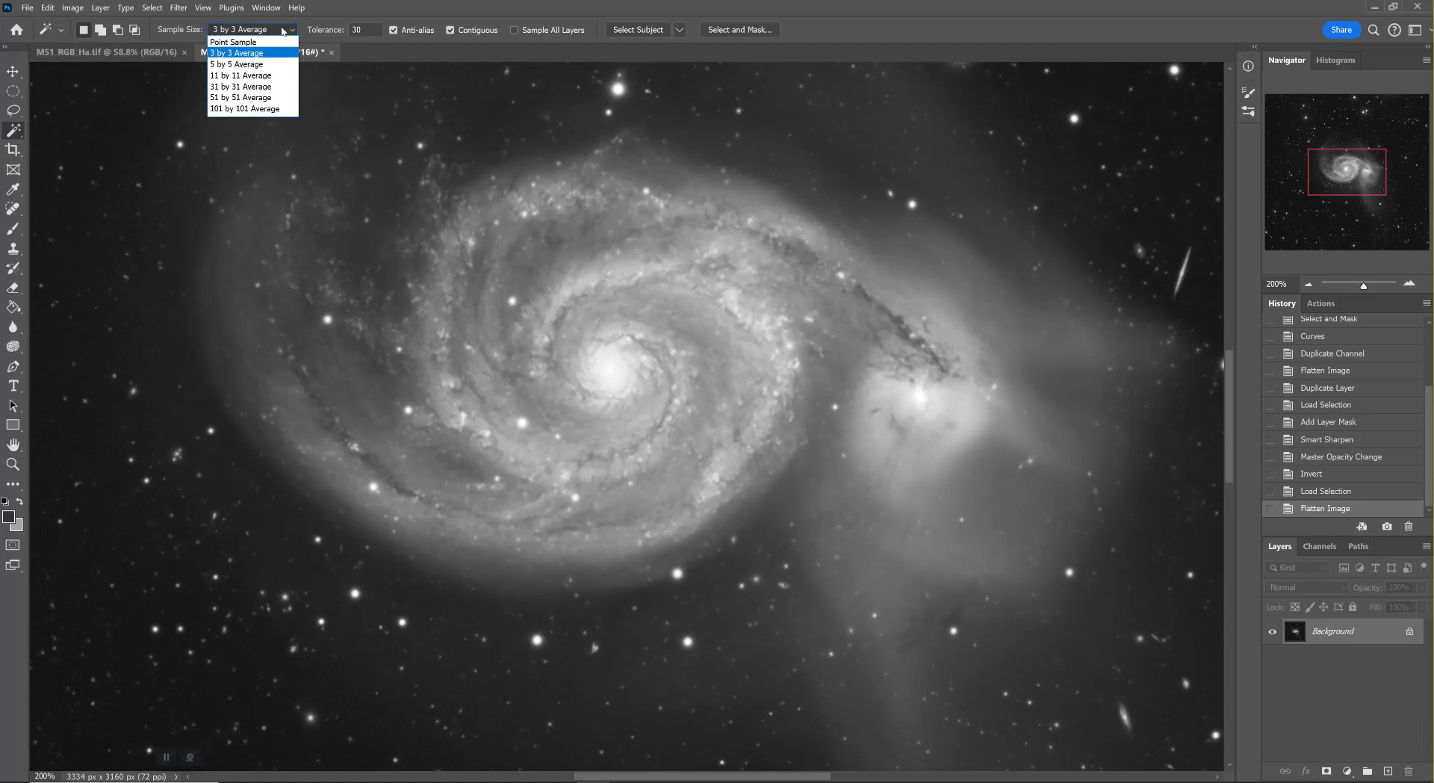
{"action": "left_click", "coordinate": [248, 54]}
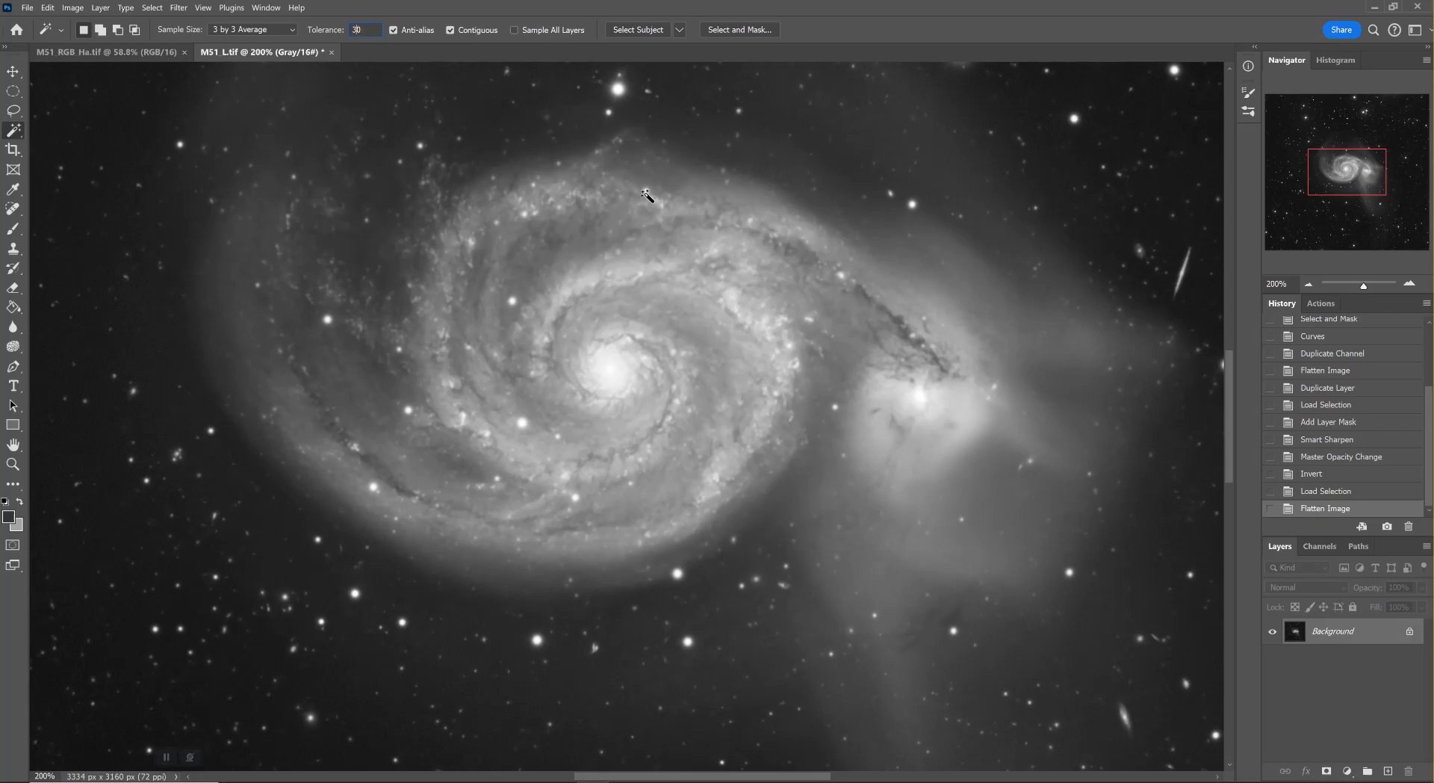
{"action": "left_click", "coordinate": [608, 372]}
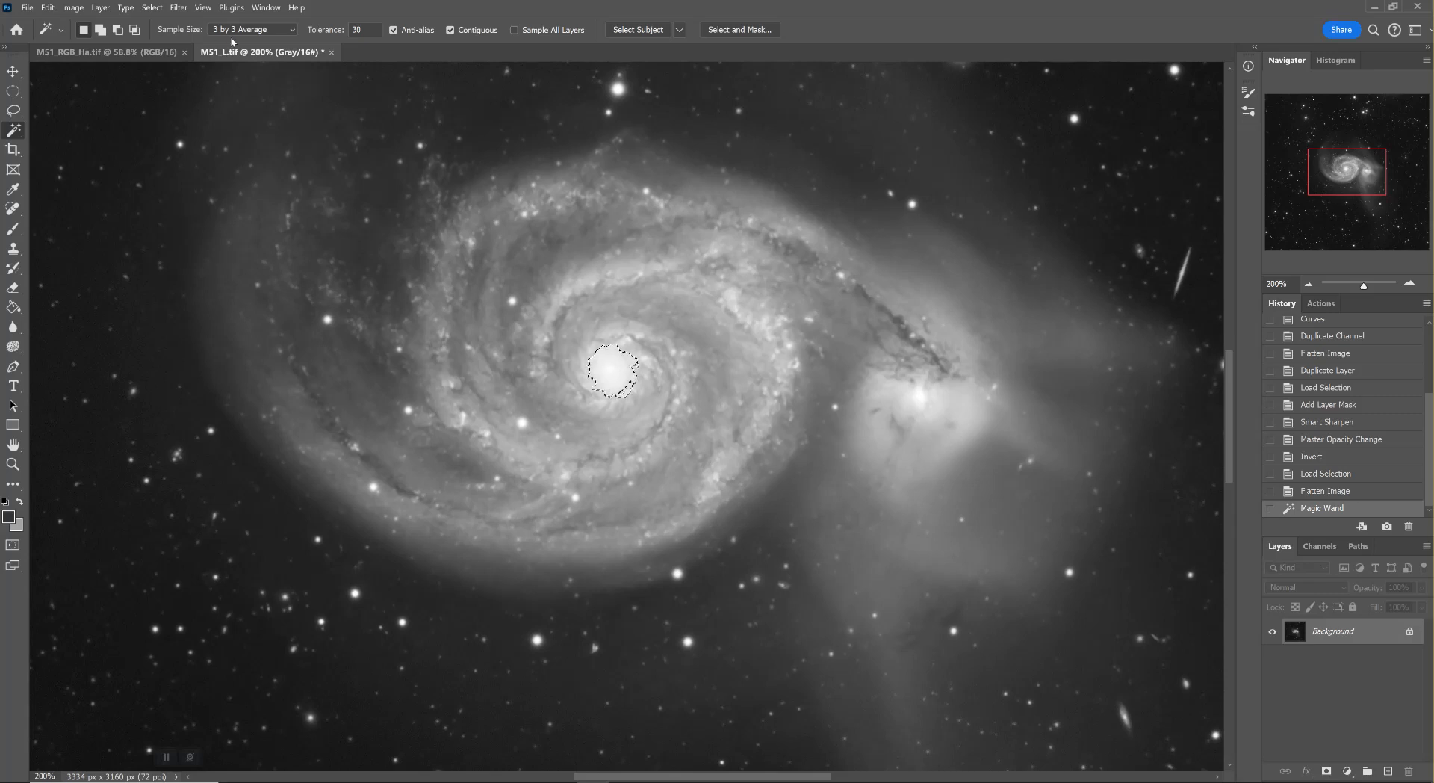
Clear the selection and try selecting the bright core with a Magic Wand tolerance of 10
{"action": "left_click", "coordinate": [1306, 493]}
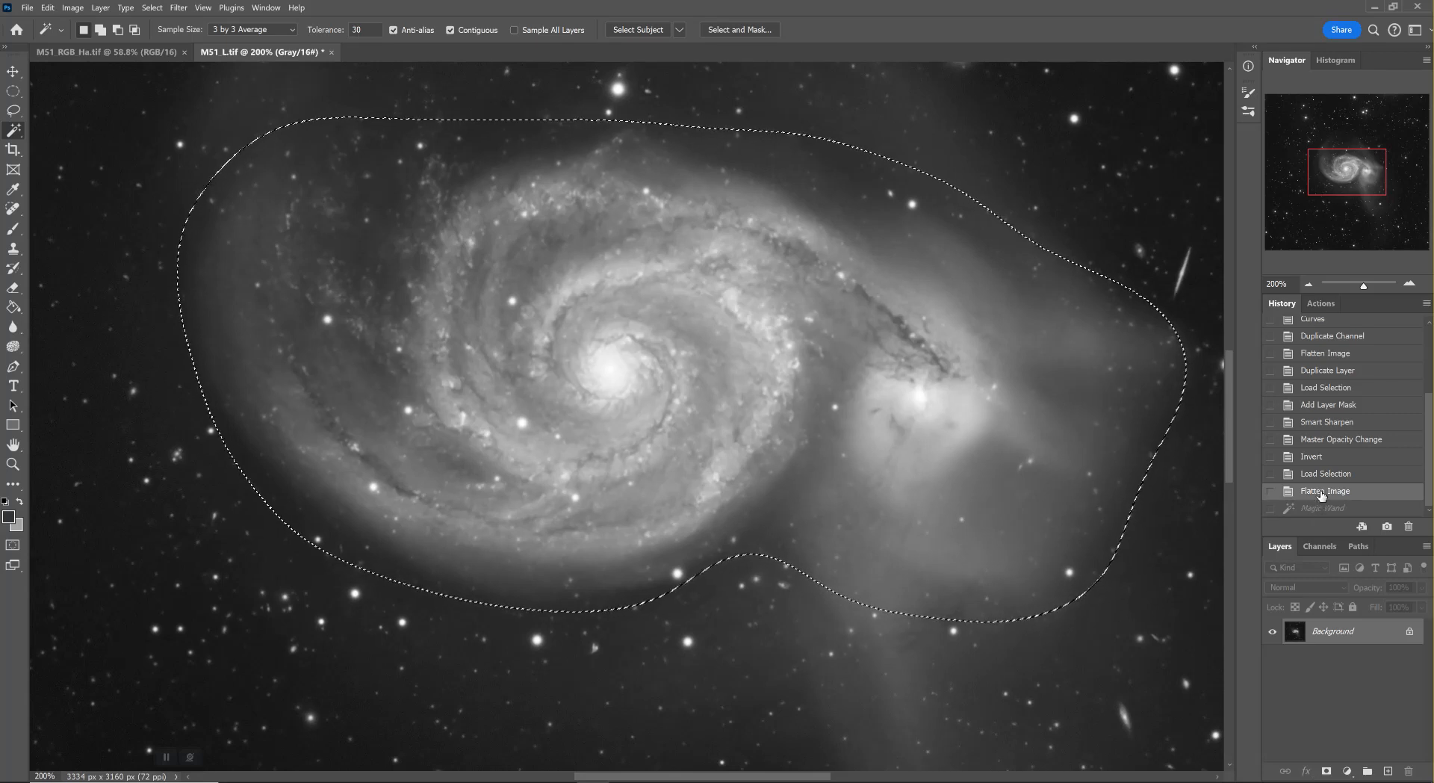
{"action": "key", "text": "ctrl+d"}
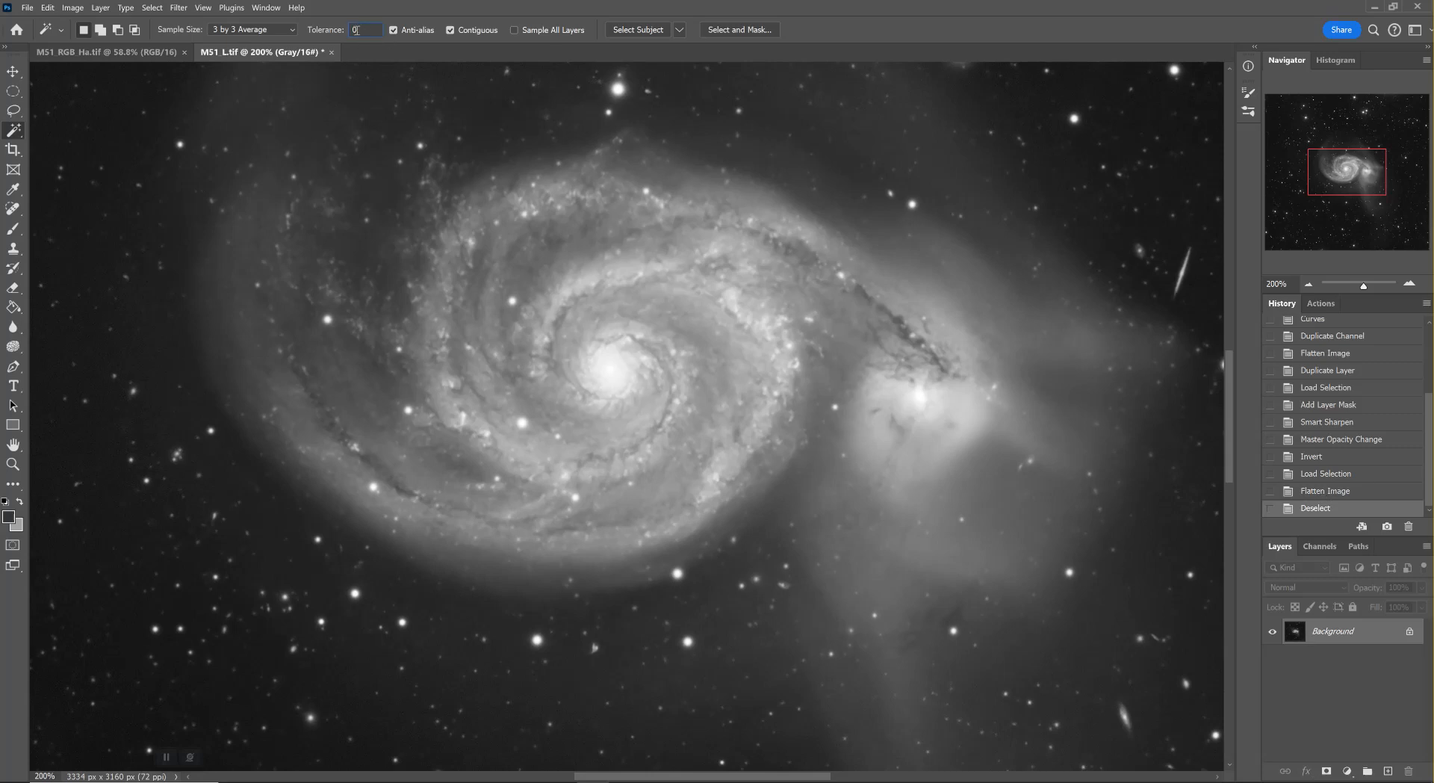
{"action": "left_click", "coordinate": [612, 375]}
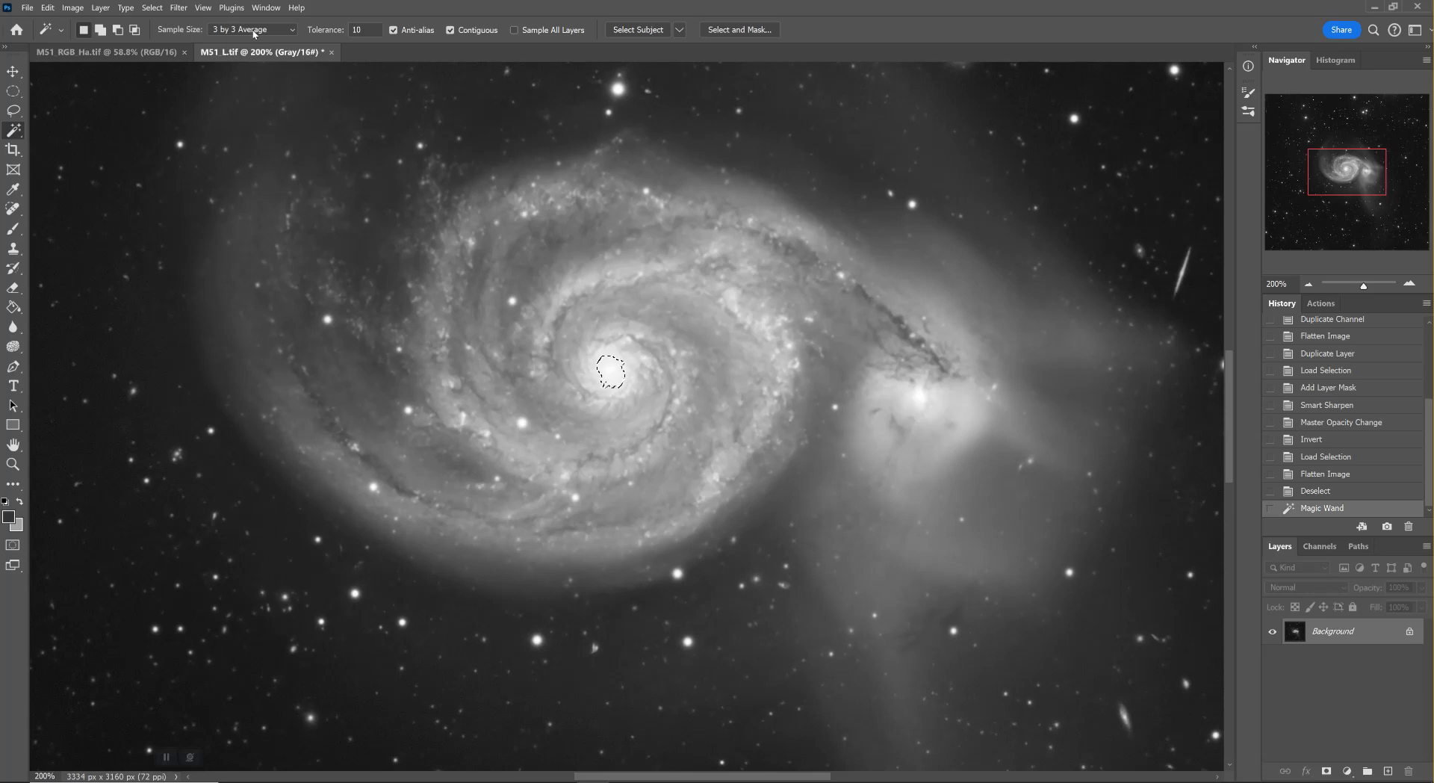
Discard the core selection, set the Magic Wand tolerance to 30 and select the bright core again
{"action": "left_click", "coordinate": [355, 29]}
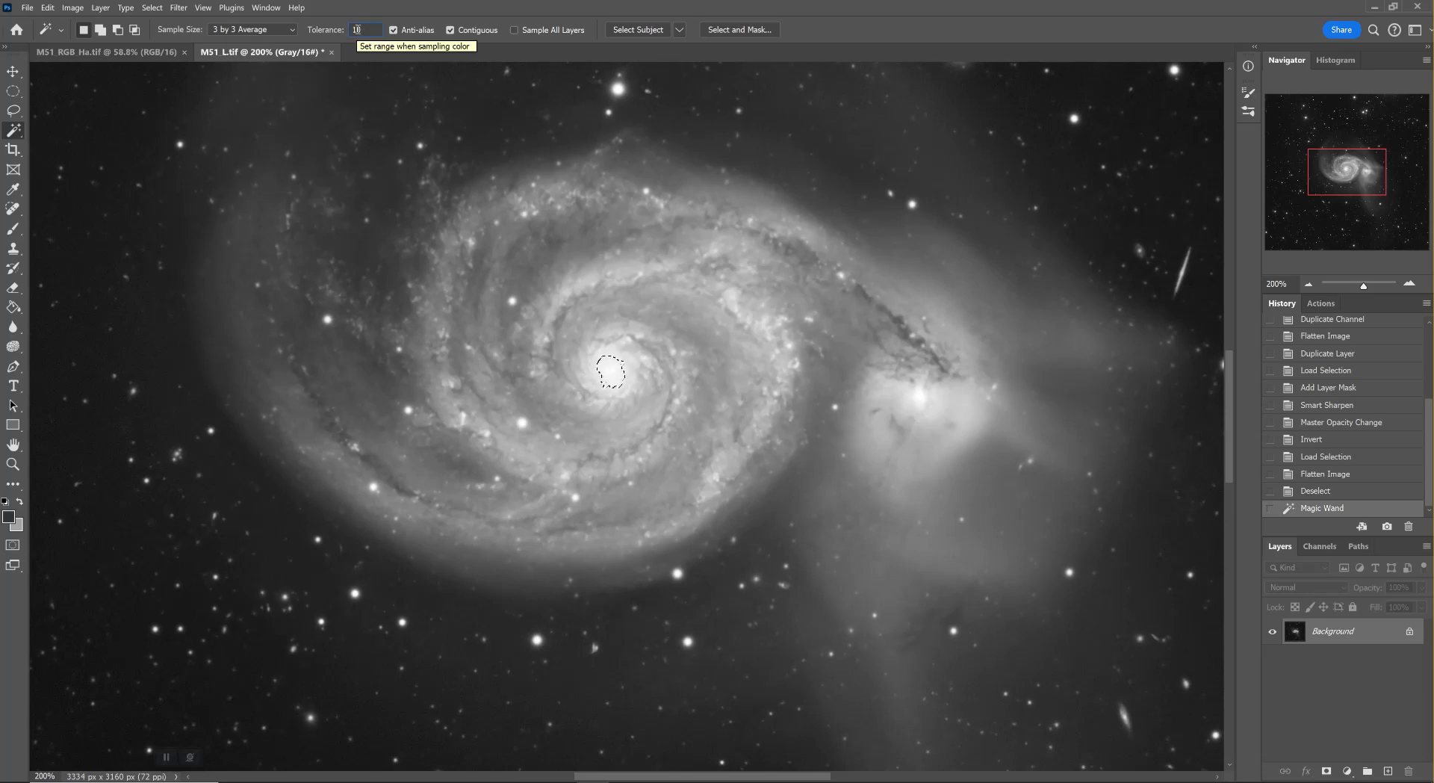
{"action": "key", "text": "BackSpace"}
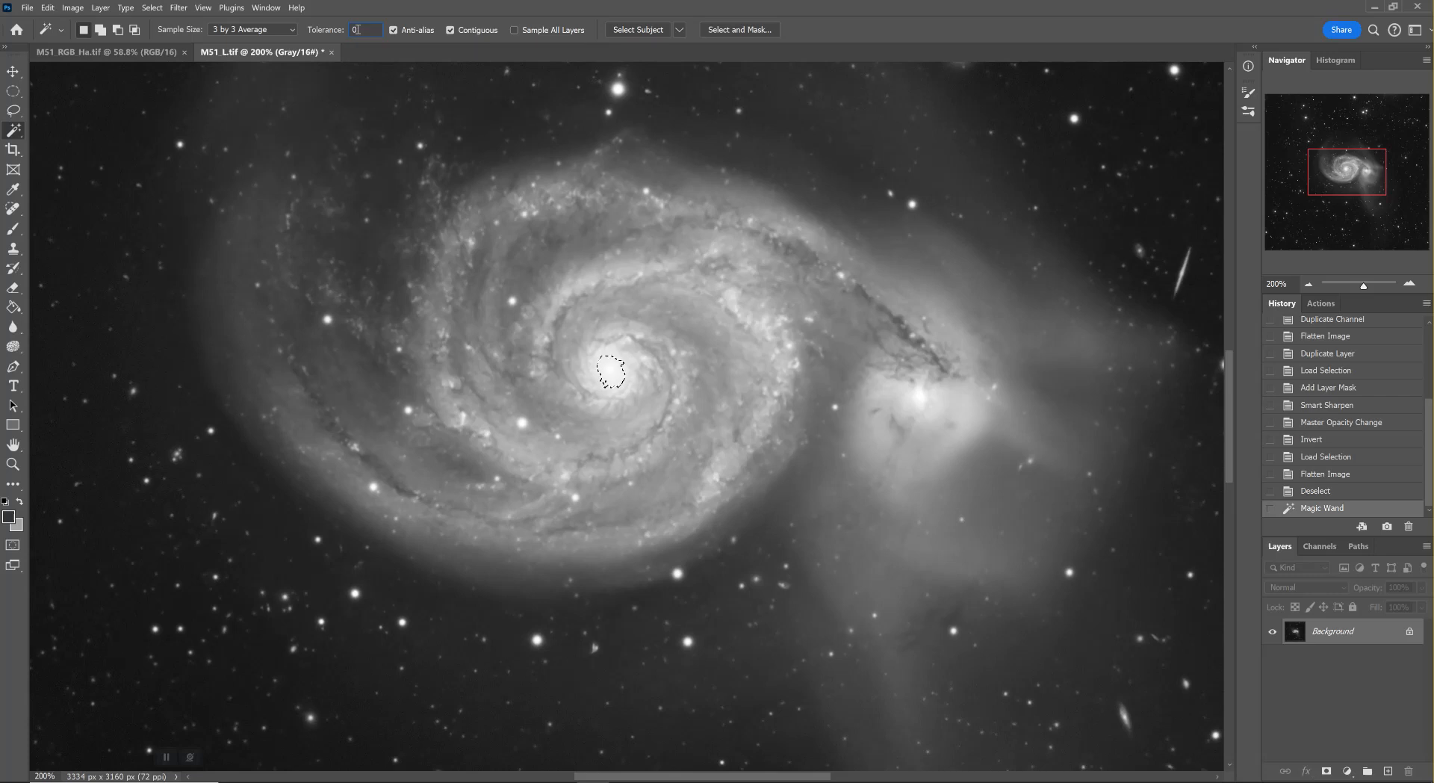
{"action": "type", "text": "3"}
{"action": "left_click", "coordinate": [1347, 493]}
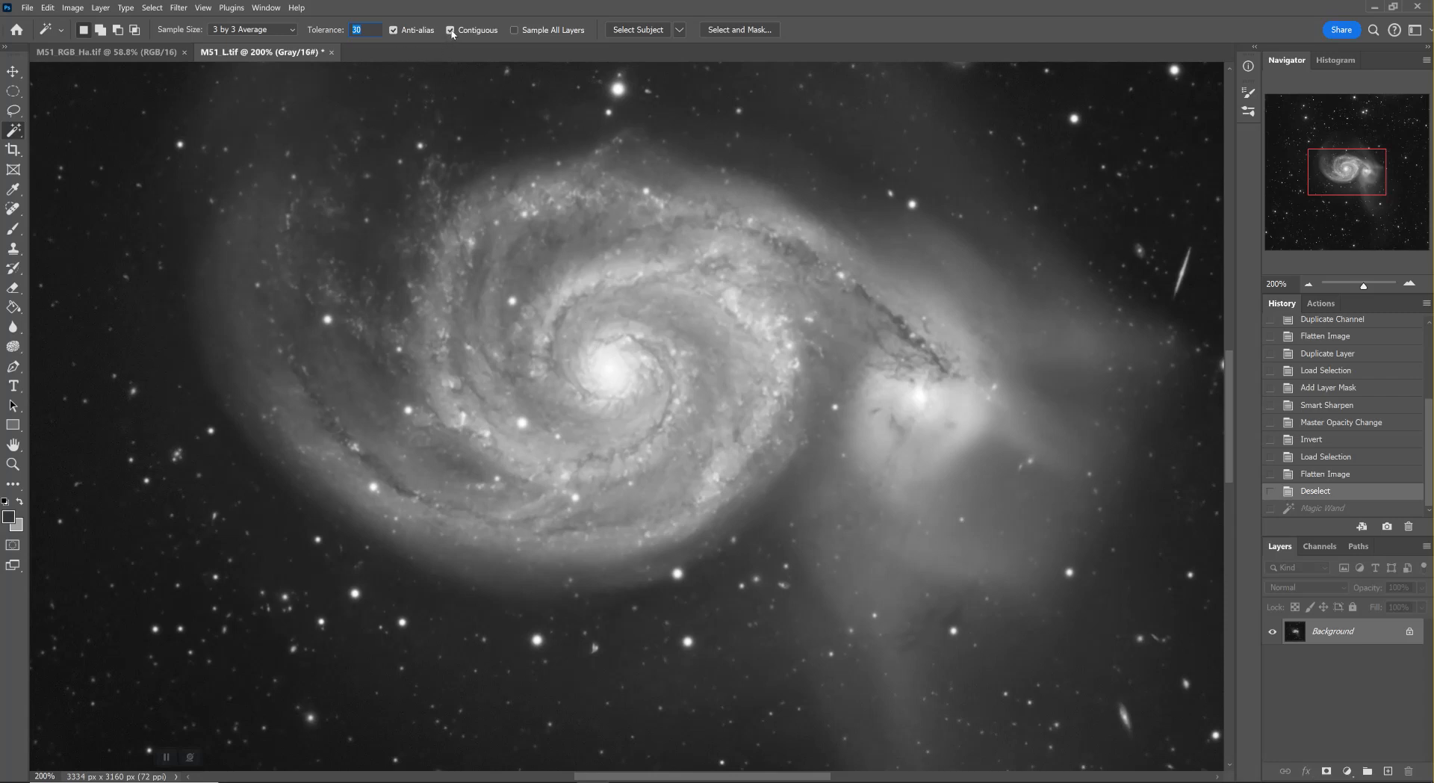
{"action": "left_click", "coordinate": [605, 379]}
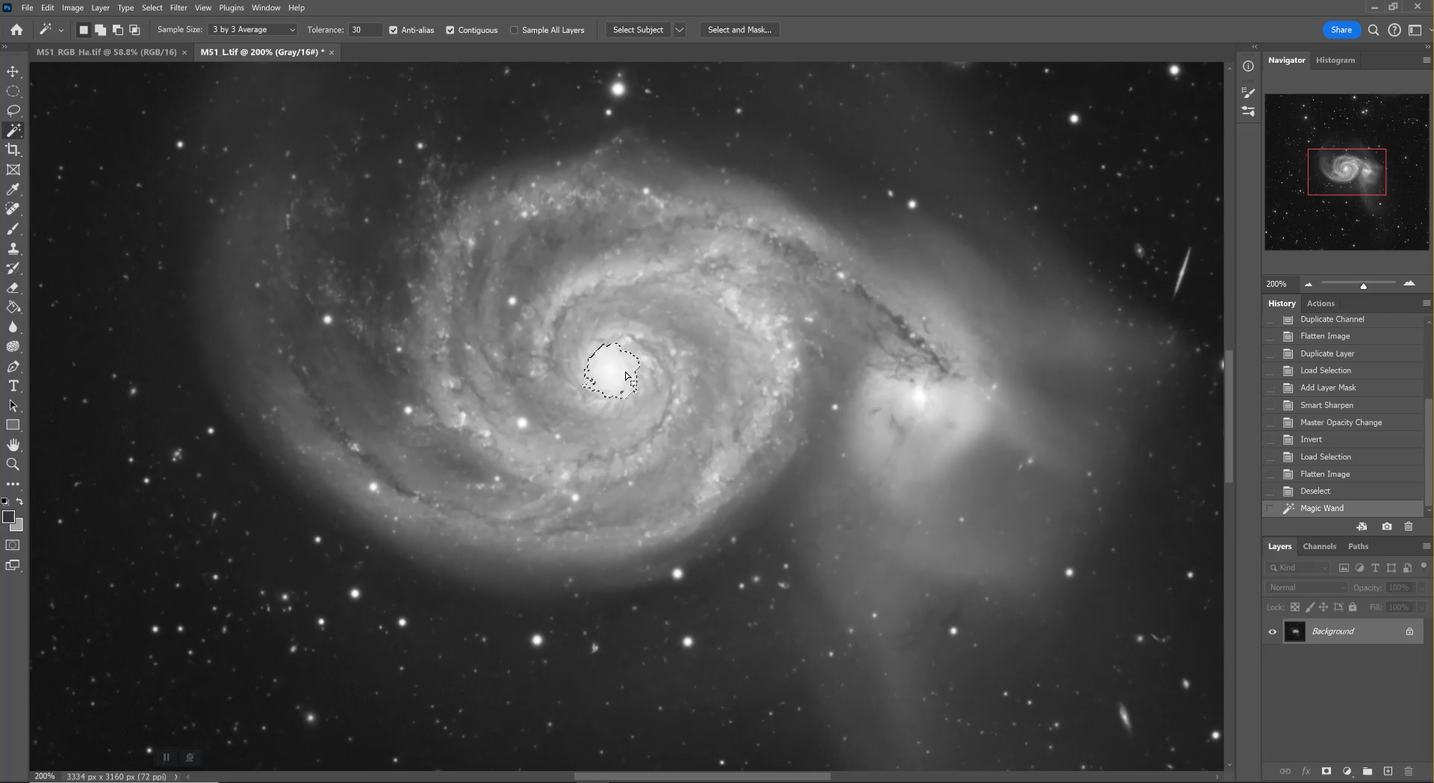
Try a non-contiguous Magic Wand selection sampled from the galaxy core, and revert to the deselected state
{"action": "left_click", "coordinate": [449, 30]}
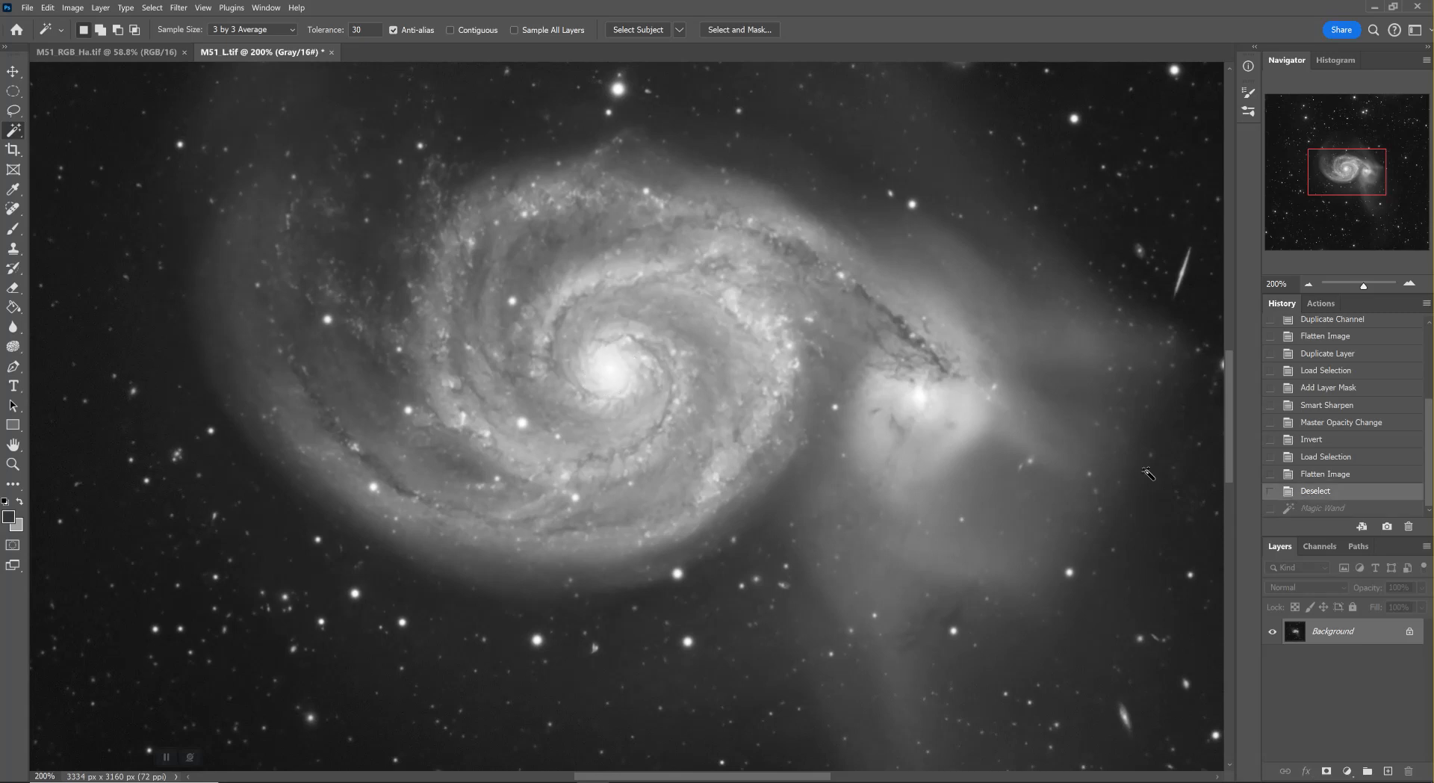
{"action": "key", "text": "ctrl+z"}
{"action": "left_click", "coordinate": [600, 370]}
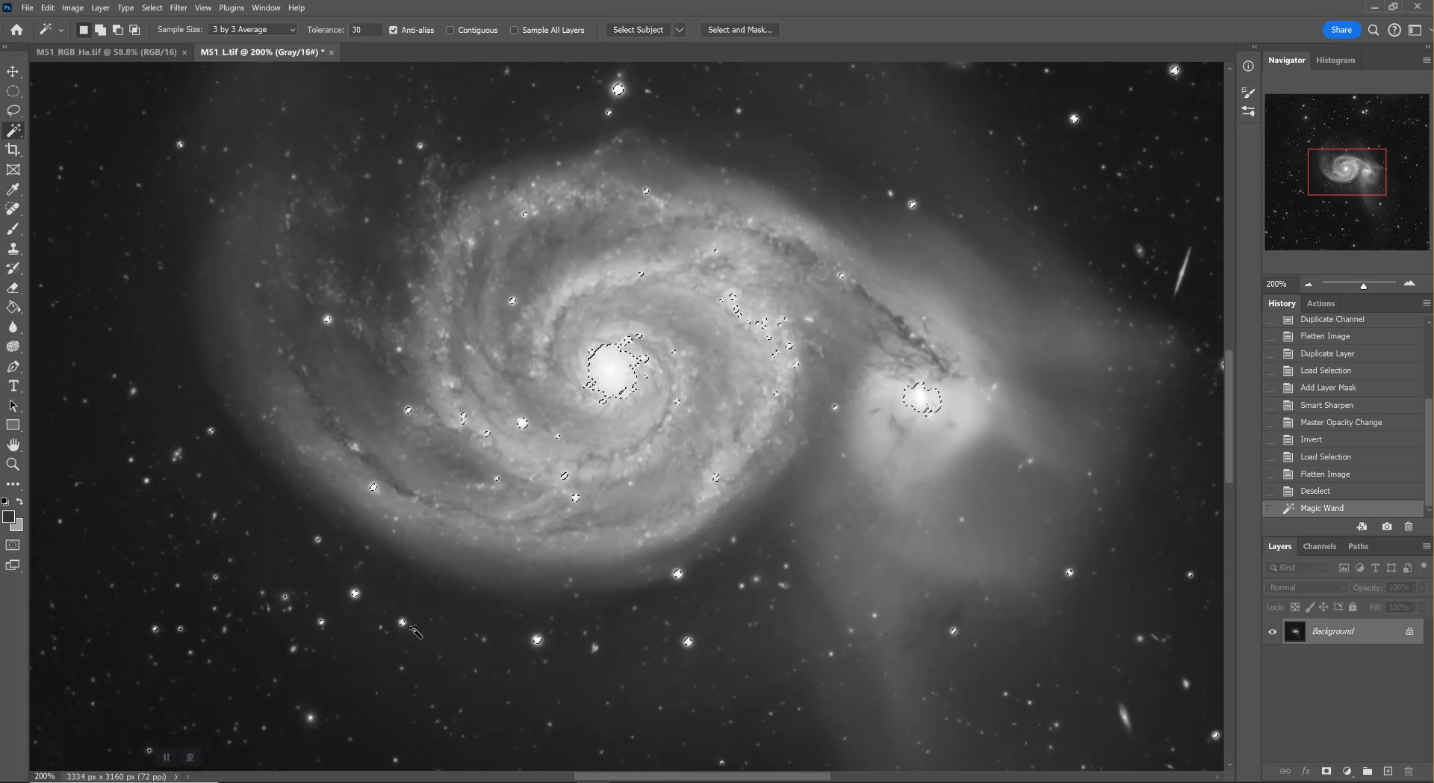
{"action": "left_click", "coordinate": [1315, 491]}
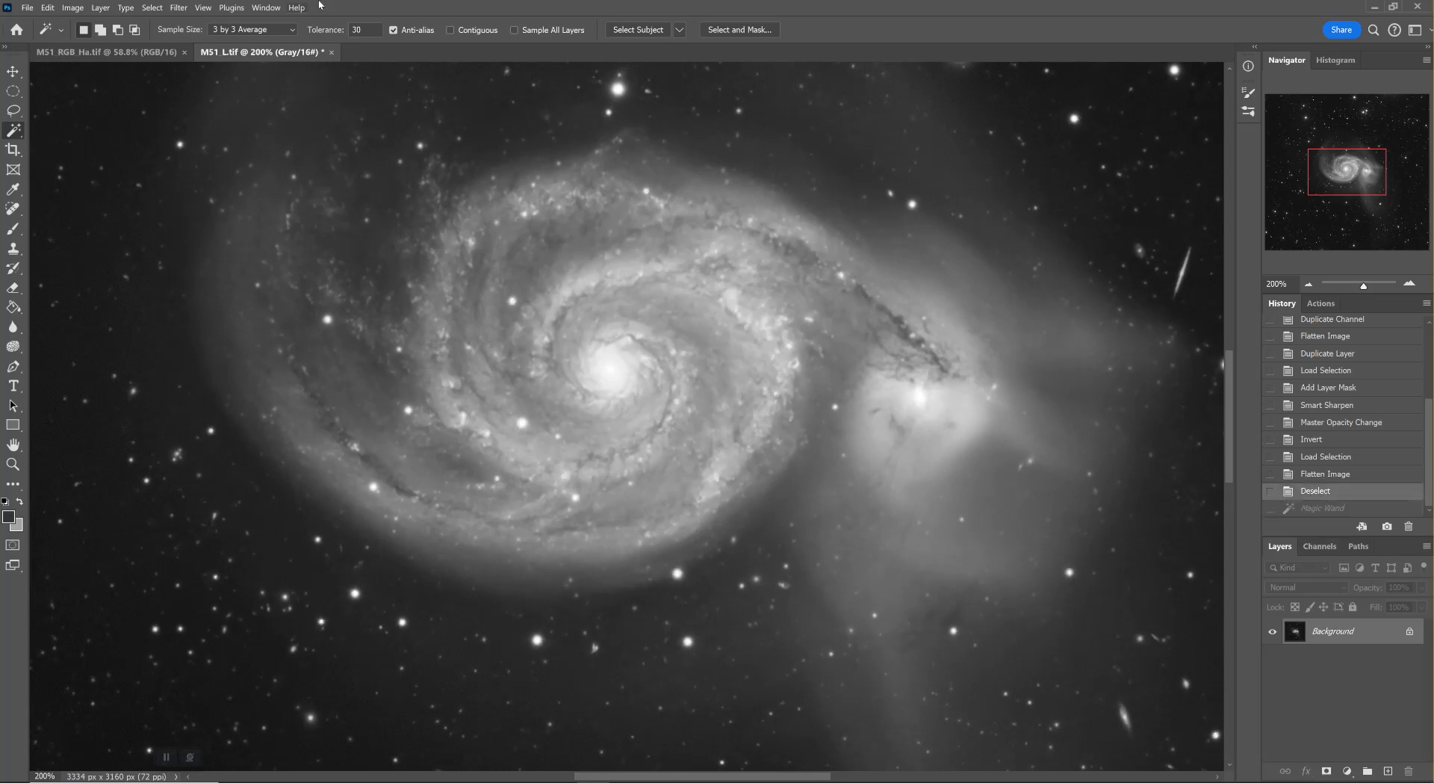
Restrict the Magic Wand to contiguous pixels and select the main galaxy's bright core
{"action": "left_click", "coordinate": [451, 31]}
{"action": "left_click", "coordinate": [610, 372]}
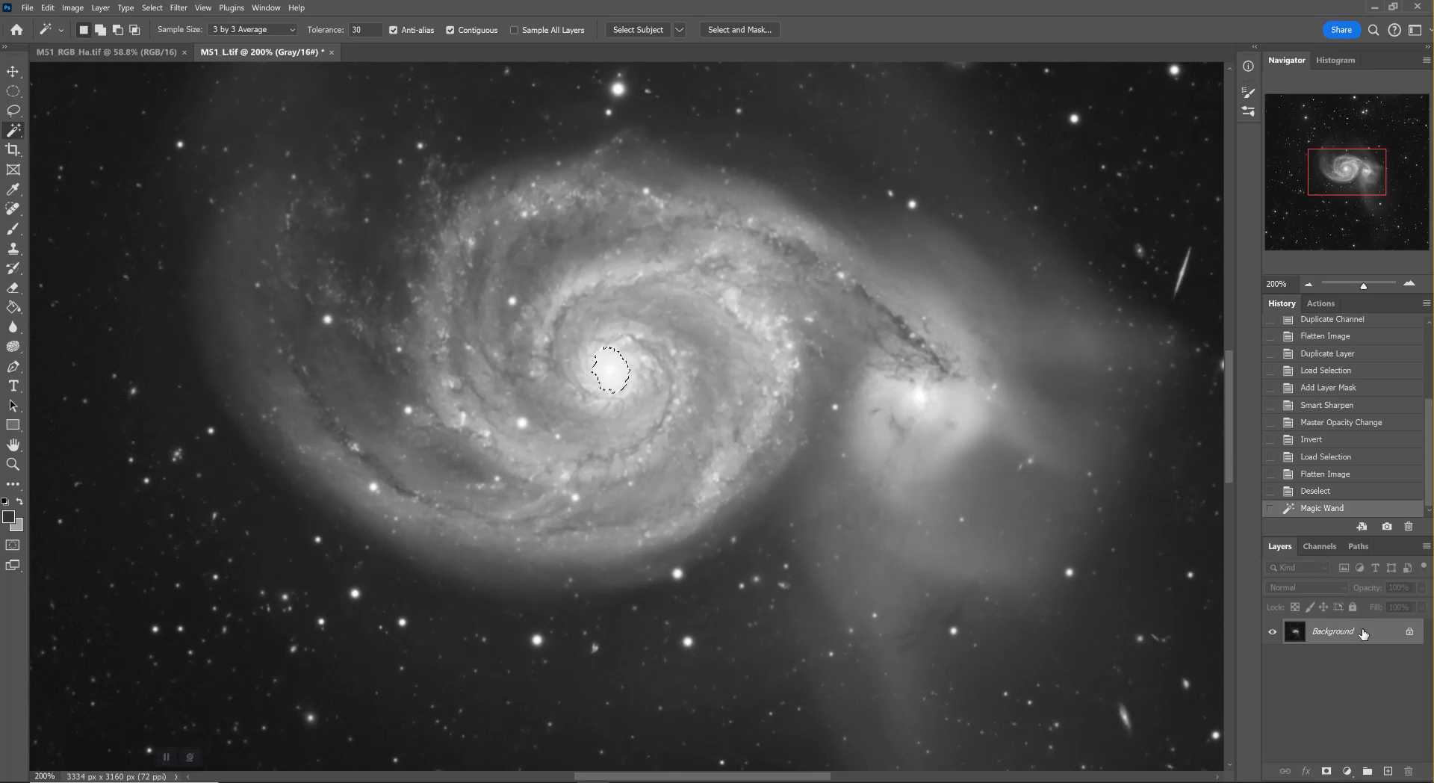
Duplicate the Background layer and give the copy a layer mask that reveals only the core selection
{"action": "left_click_drag", "start_coordinate": [1364, 633], "coordinate": [1387, 771]}
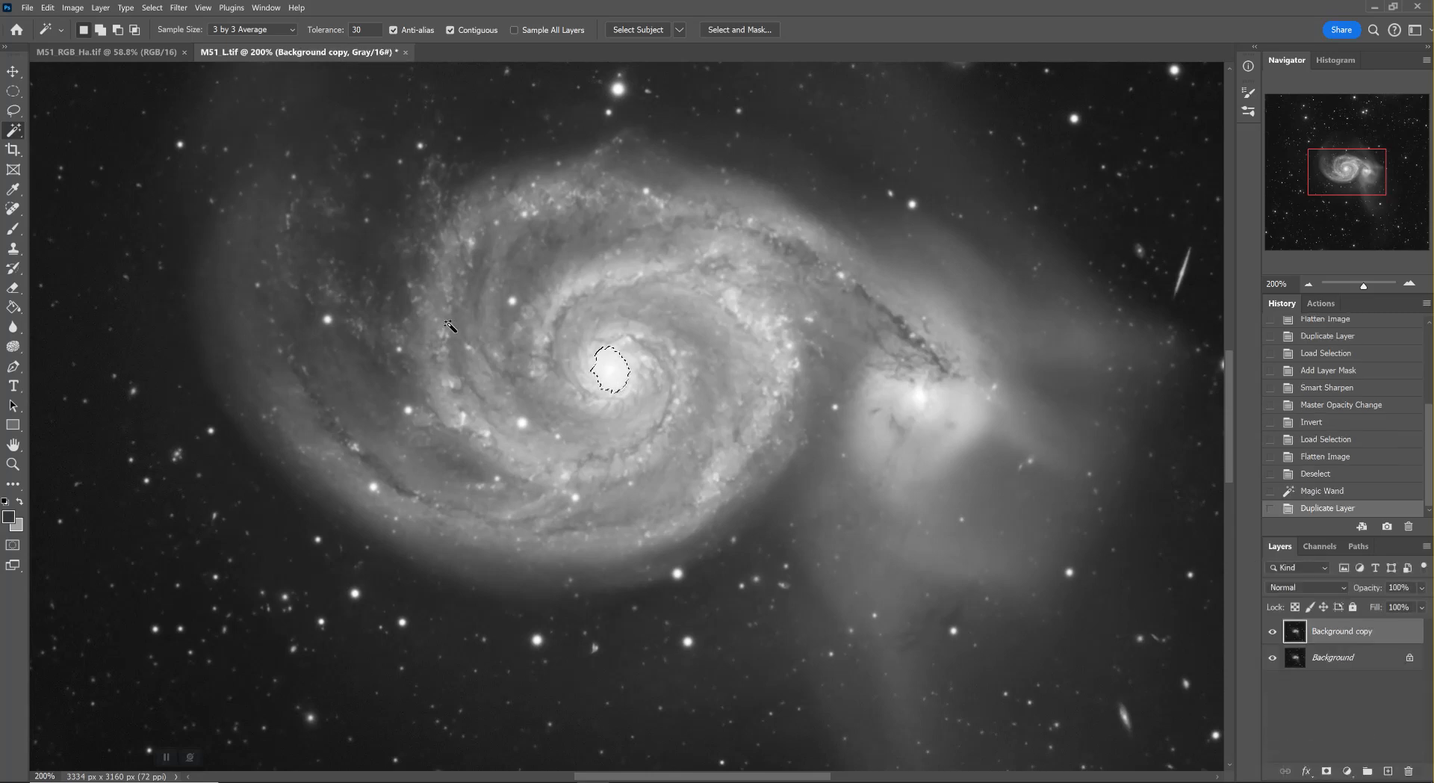
{"action": "left_click", "coordinate": [101, 8]}
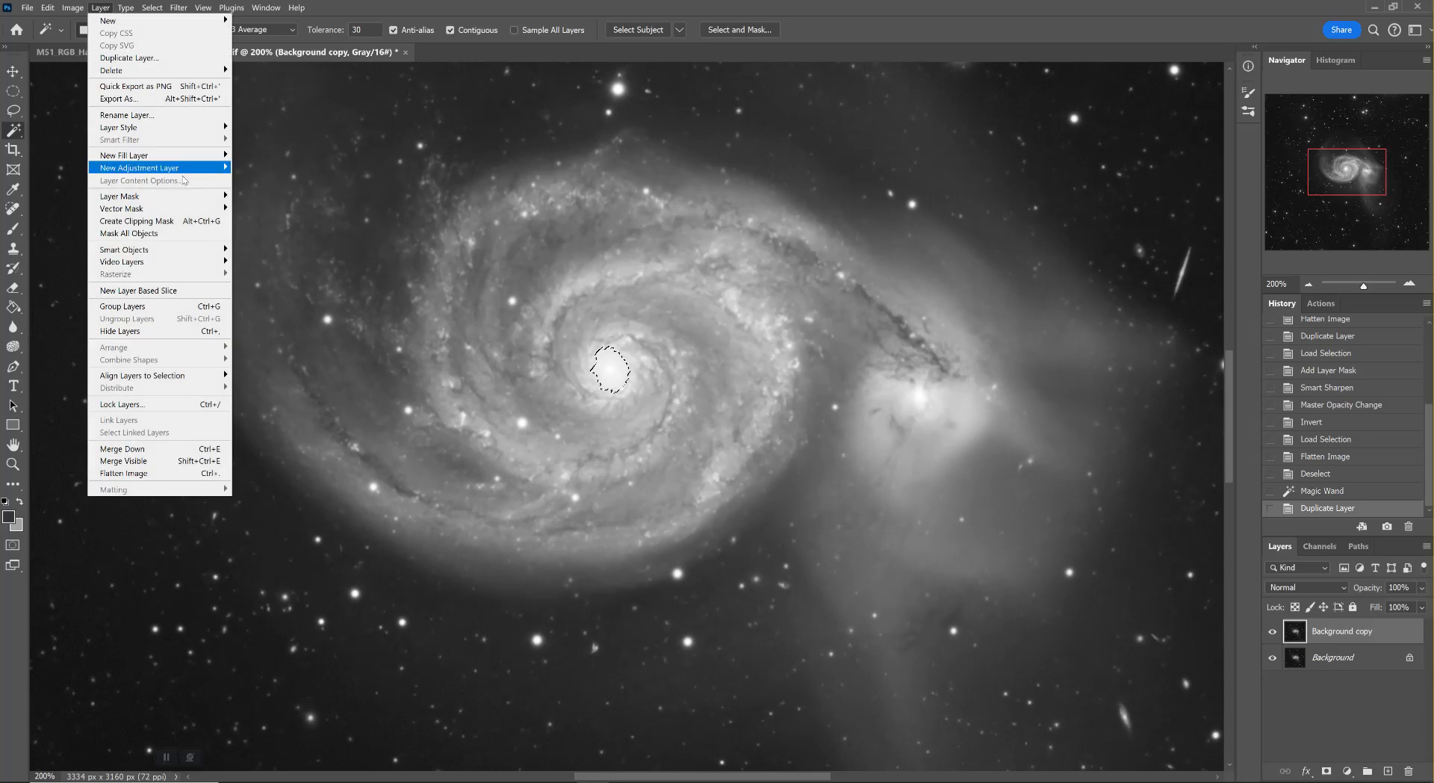
{"action": "mouse_move", "coordinate": [197, 198]}
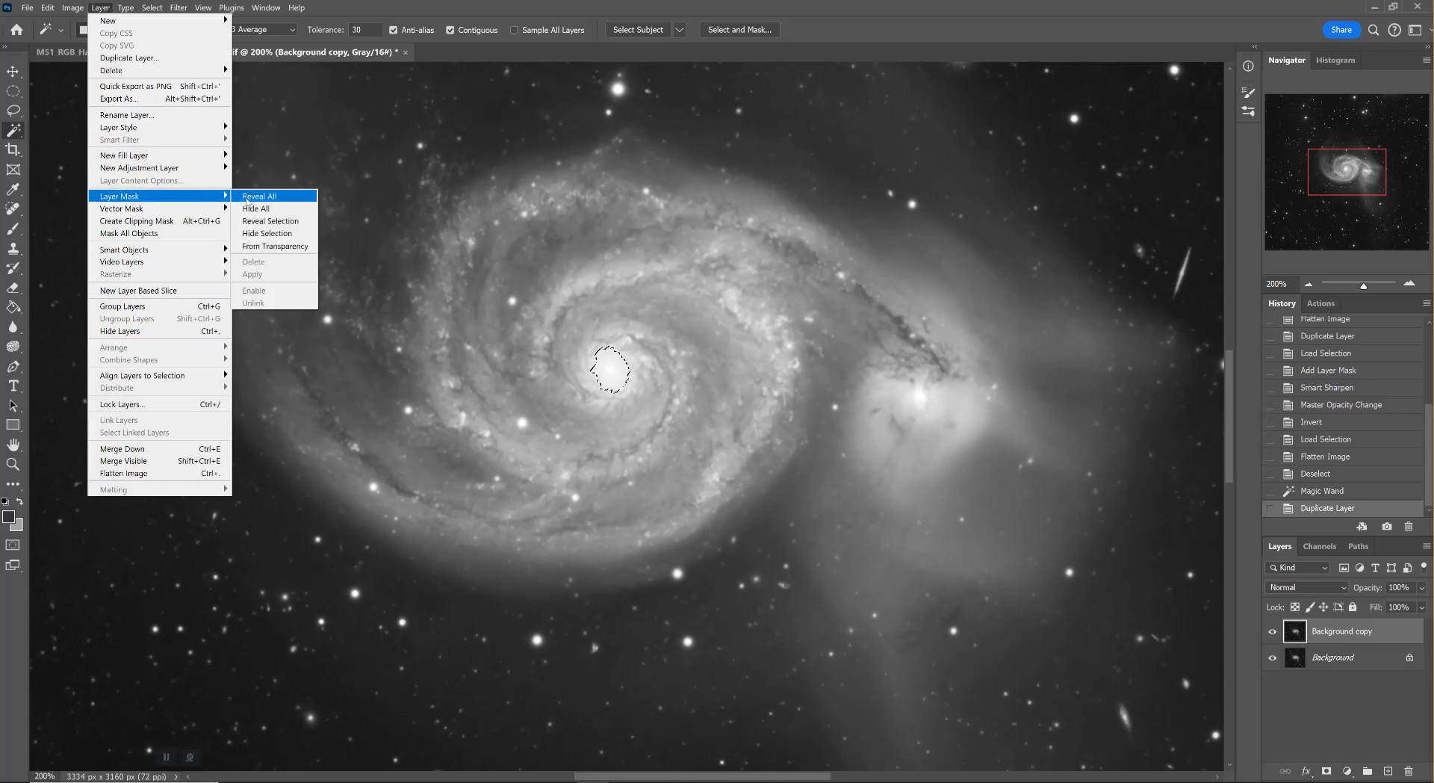
{"action": "left_click", "coordinate": [270, 221]}
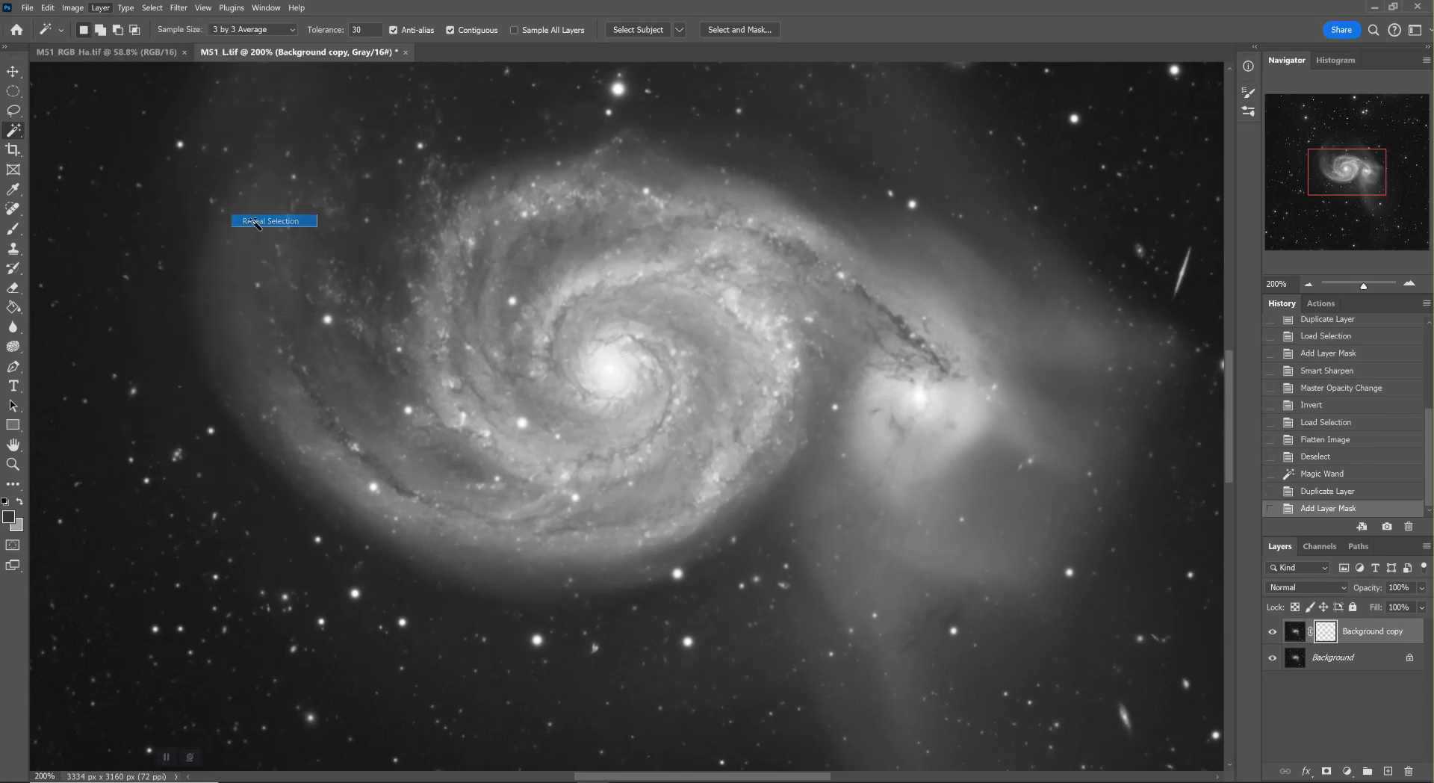
Refine the duplicate layer's core mask in Select and Mask with a 6.2 px feather and the edge shifted by +10%
{"action": "right_click", "coordinate": [1326, 634]}
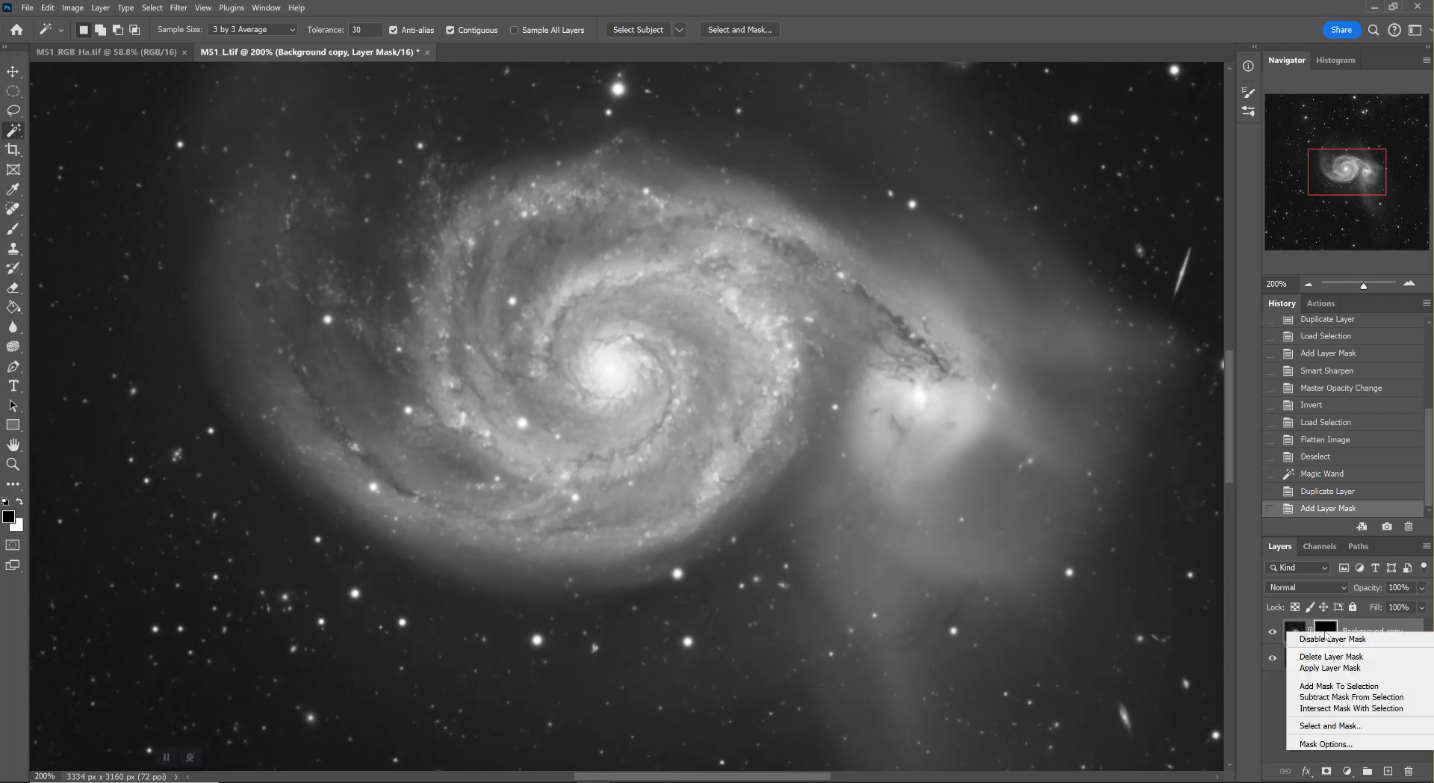
{"action": "left_click", "coordinate": [1343, 727]}
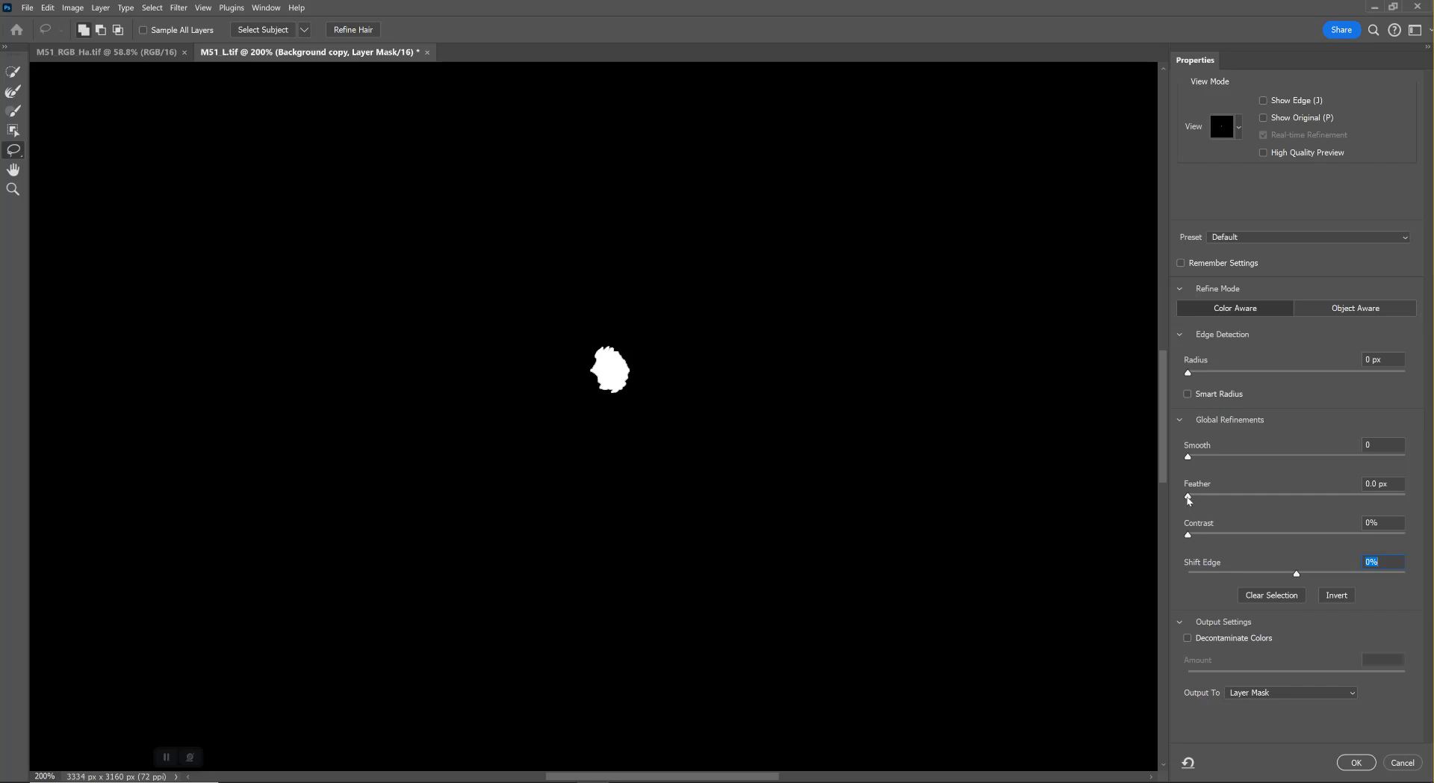
{"action": "left_click_drag", "start_coordinate": [1189, 499], "coordinate": [1255, 513]}
{"action": "left_click_drag", "start_coordinate": [1298, 577], "coordinate": [1309, 581]}
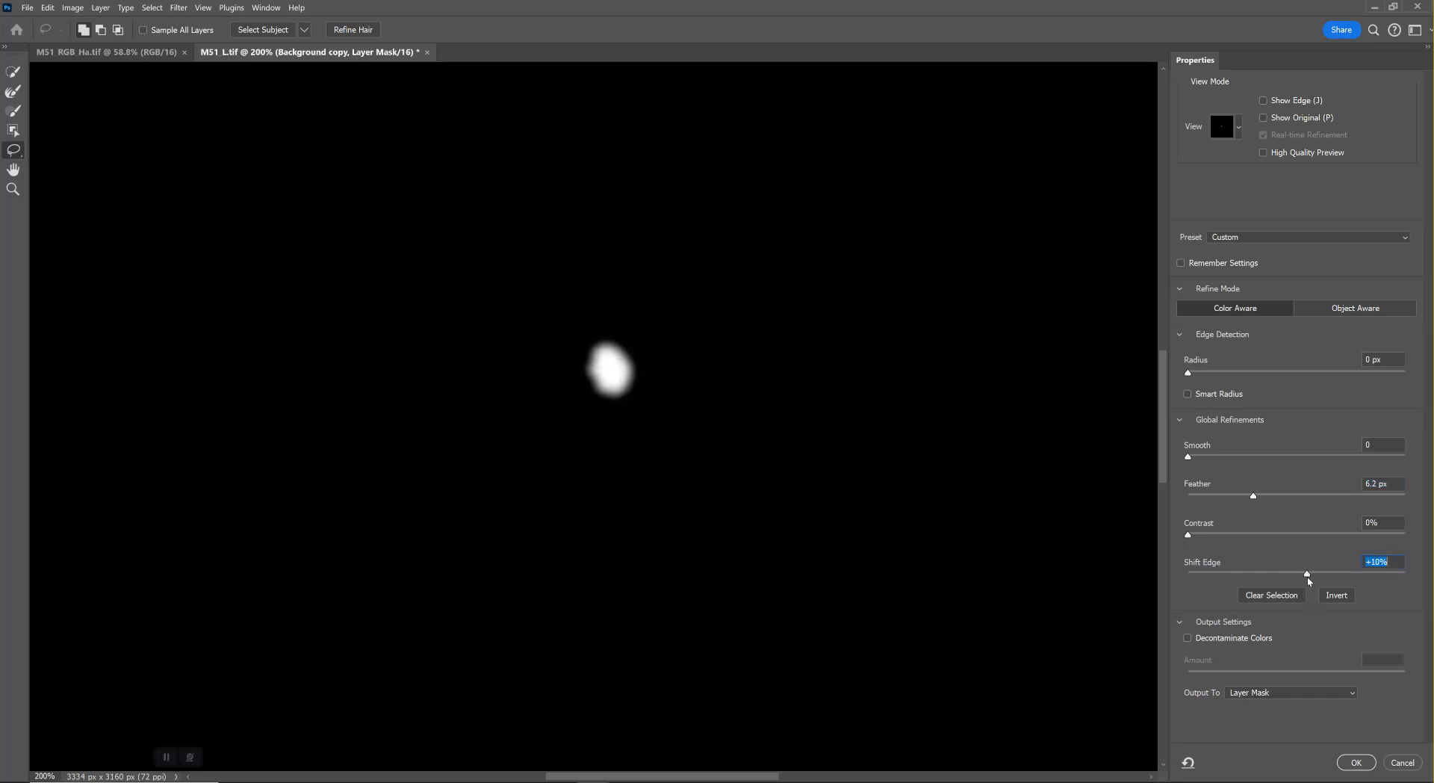
{"action": "left_click", "coordinate": [1356, 762]}
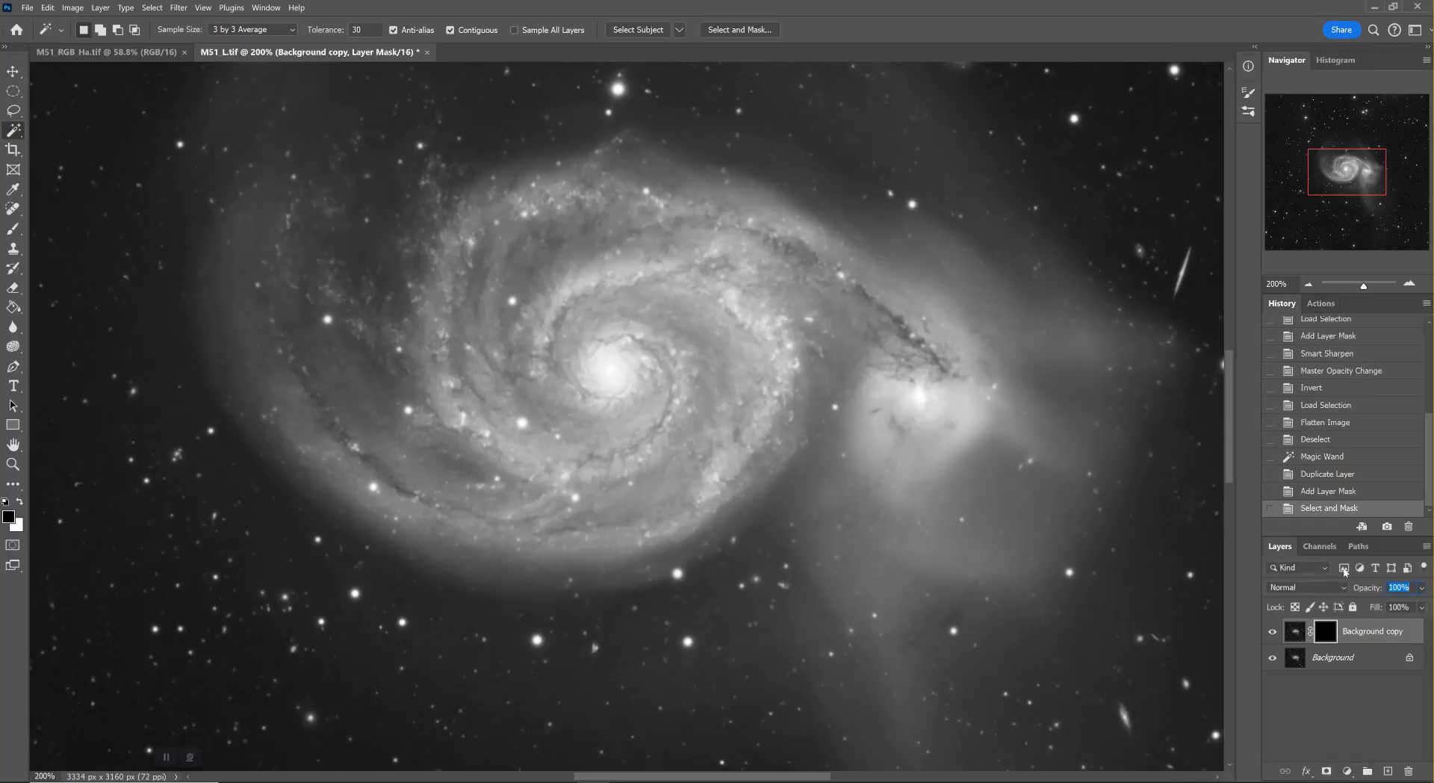
Save the layer mask as a reusable channel by duplicating it under the name Galaxt Core
{"action": "left_click", "coordinate": [1323, 549]}
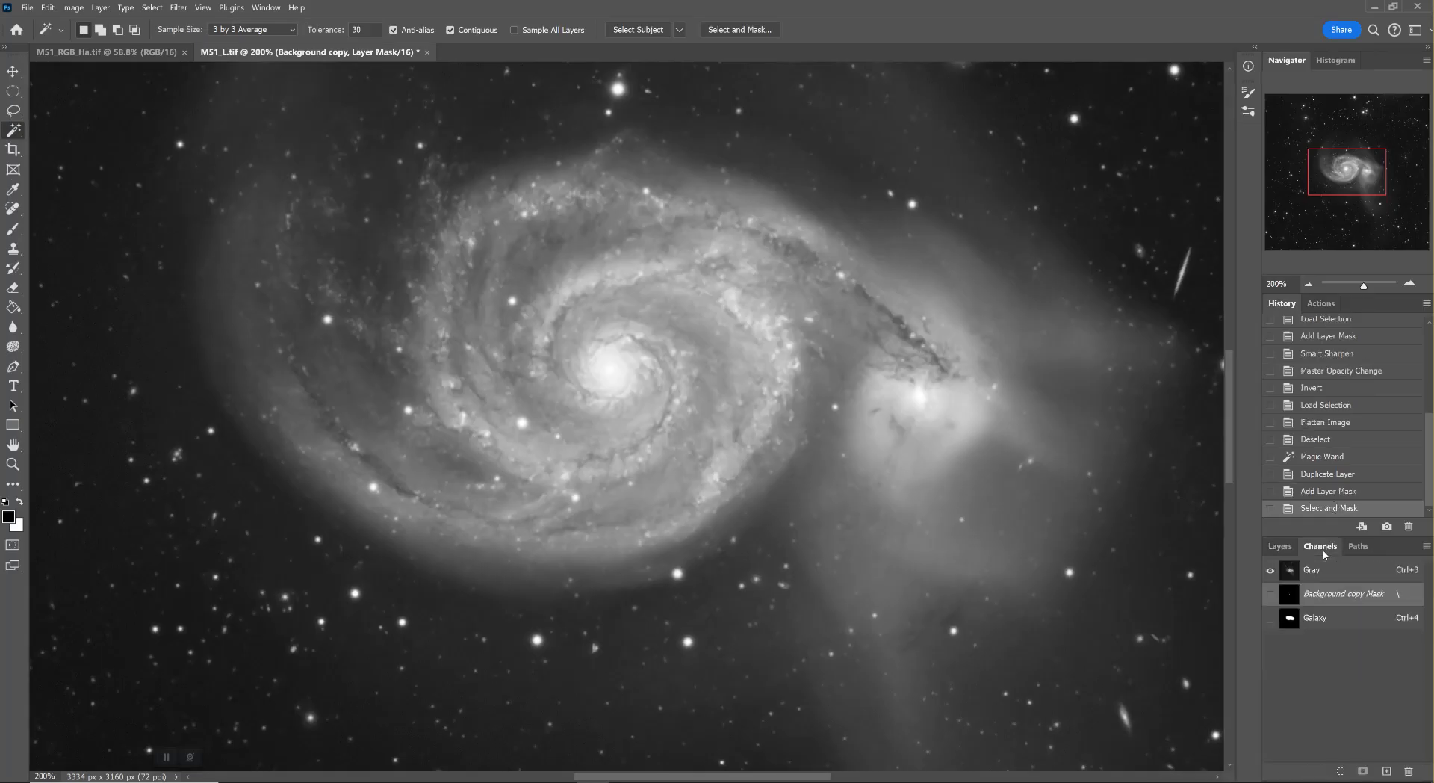
{"action": "right_click", "coordinate": [1327, 598]}
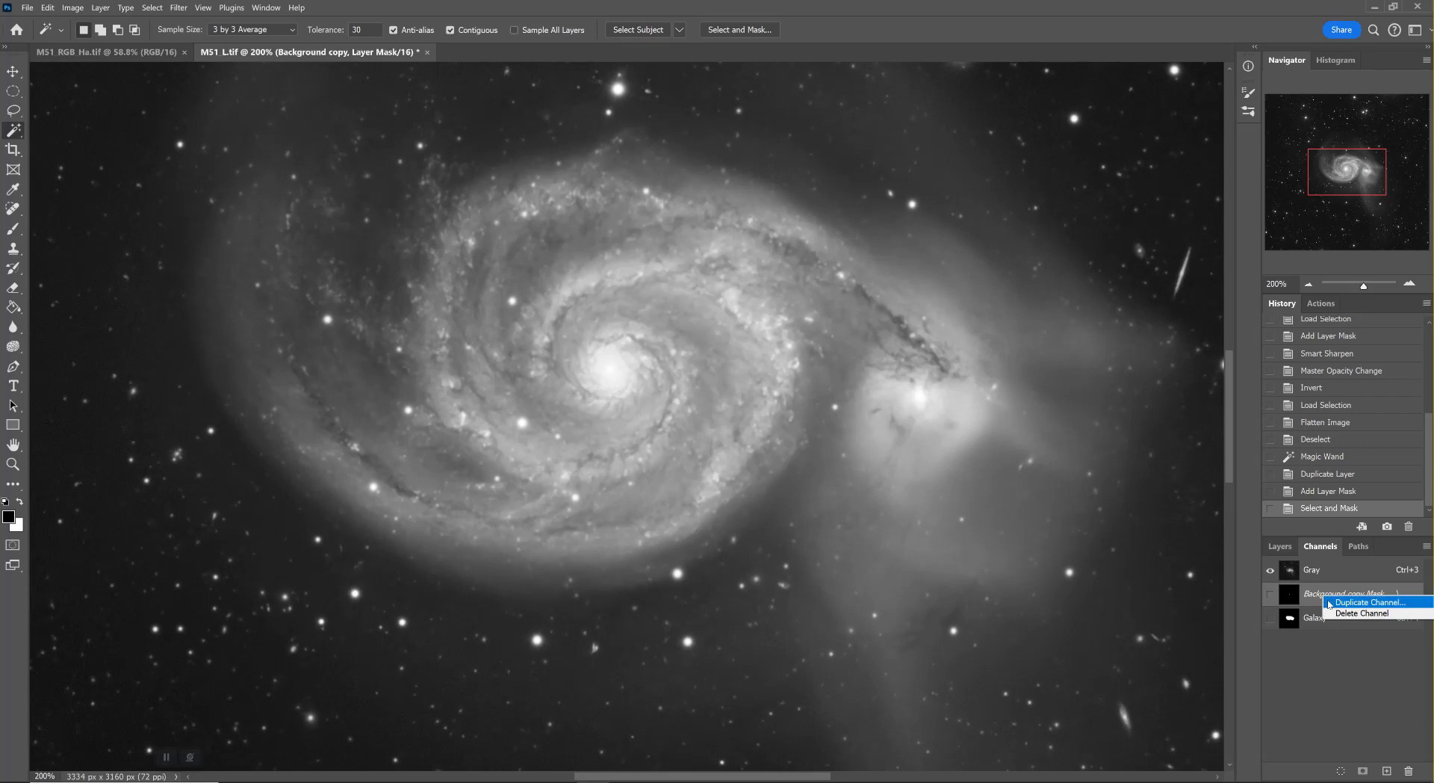
{"action": "left_click", "coordinate": [1330, 602]}
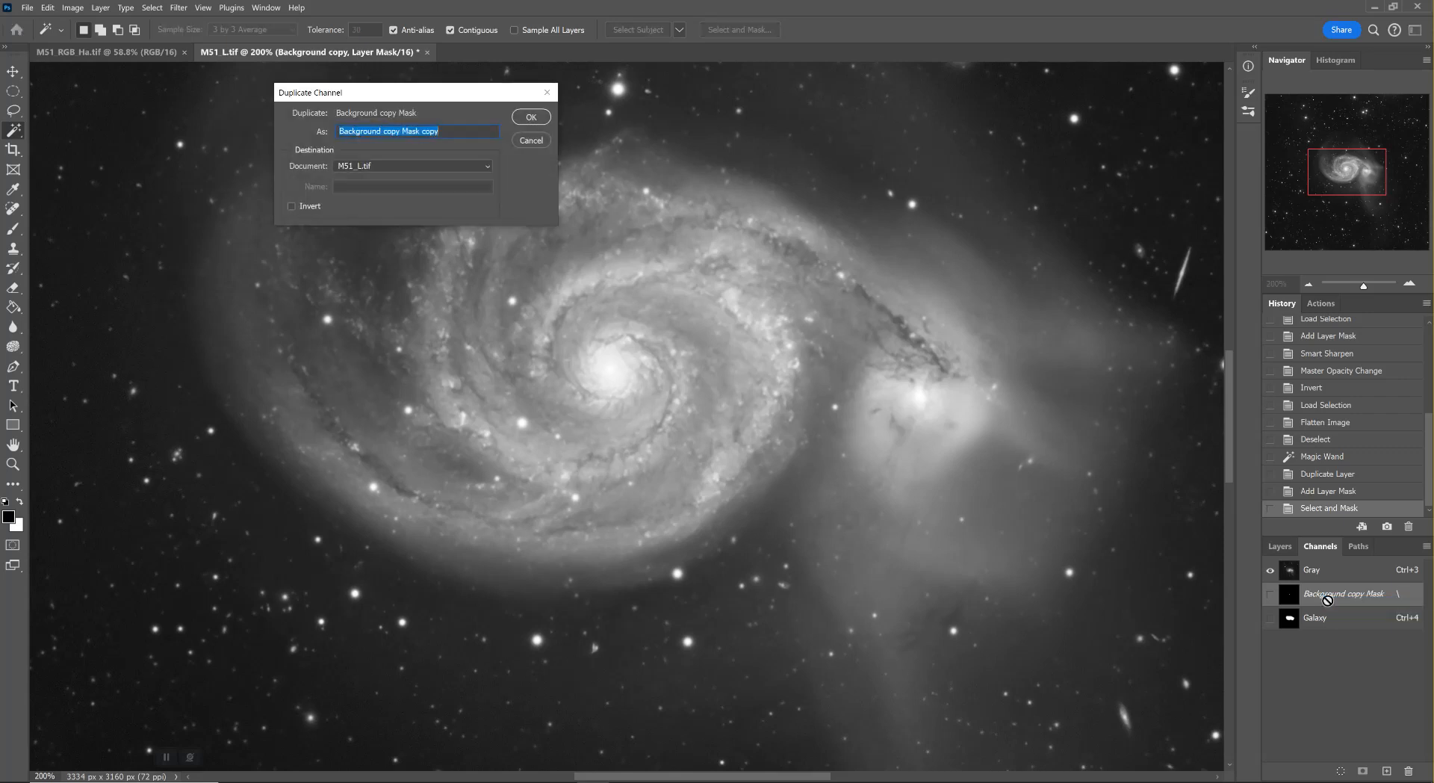
{"action": "type", "text": "Galaxt Core"}
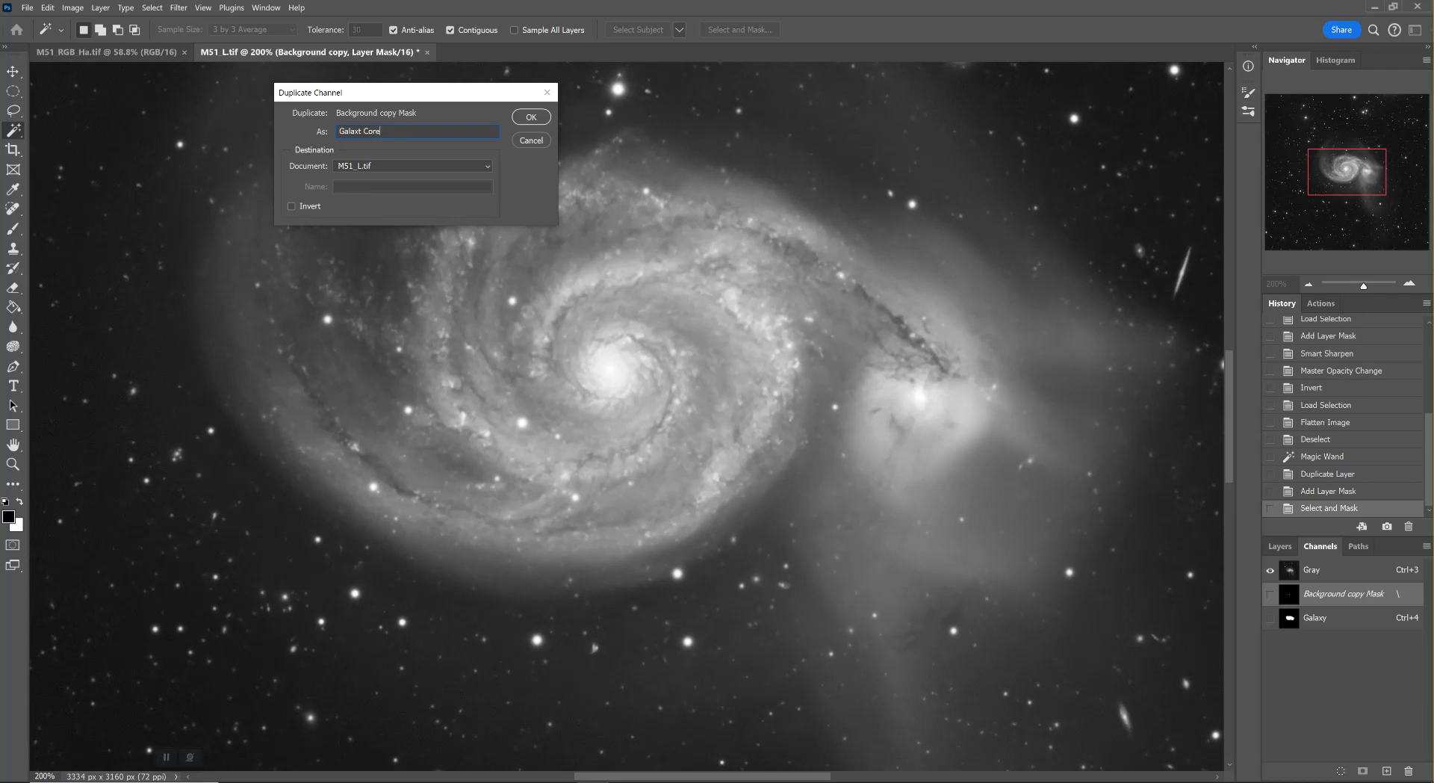
{"action": "key", "text": "Return"}
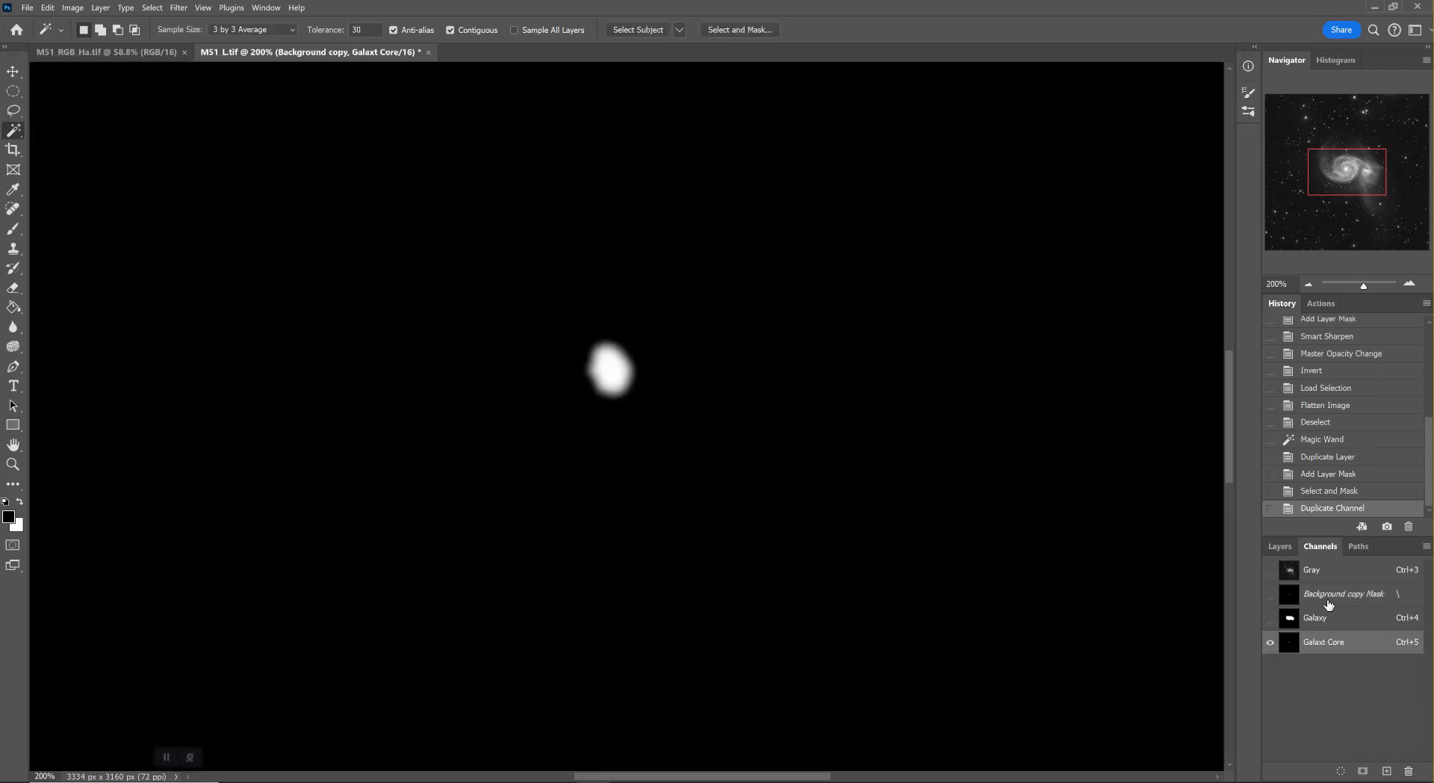
Return to the Gray channel and darken the masked core with a Curves point at input 157, output 83, comparing the preview
{"action": "left_click", "coordinate": [1312, 574]}
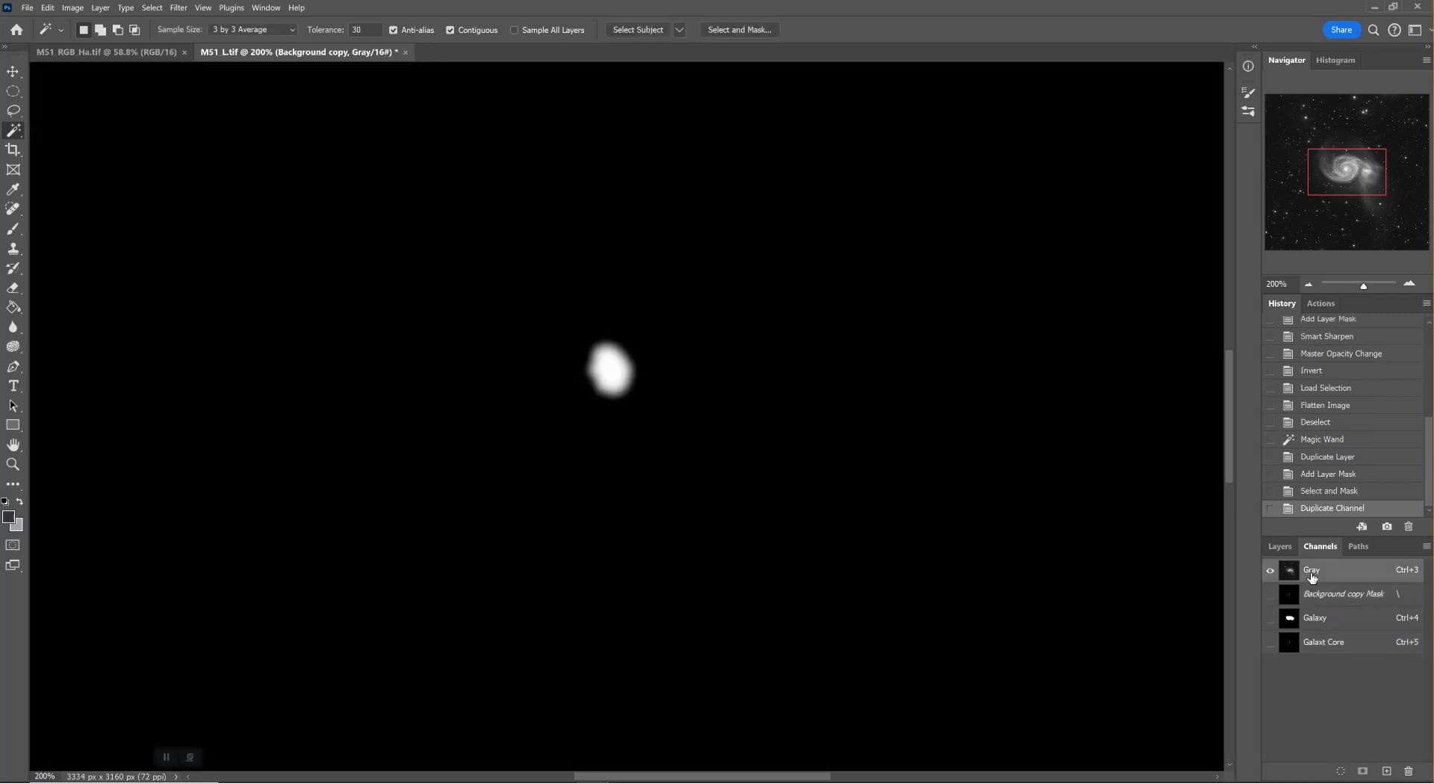
{"action": "left_click", "coordinate": [1273, 548]}
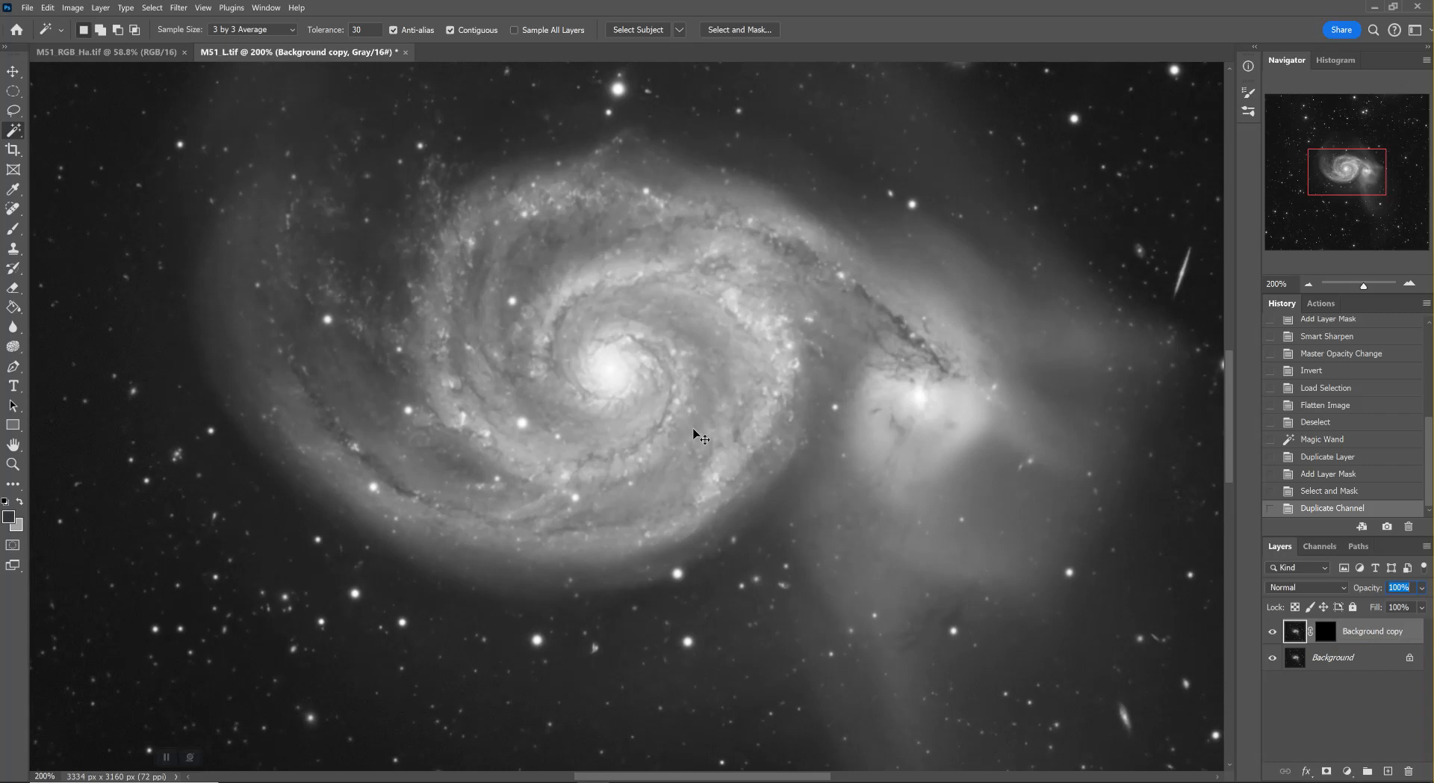
{"action": "key", "text": "ctrl+m"}
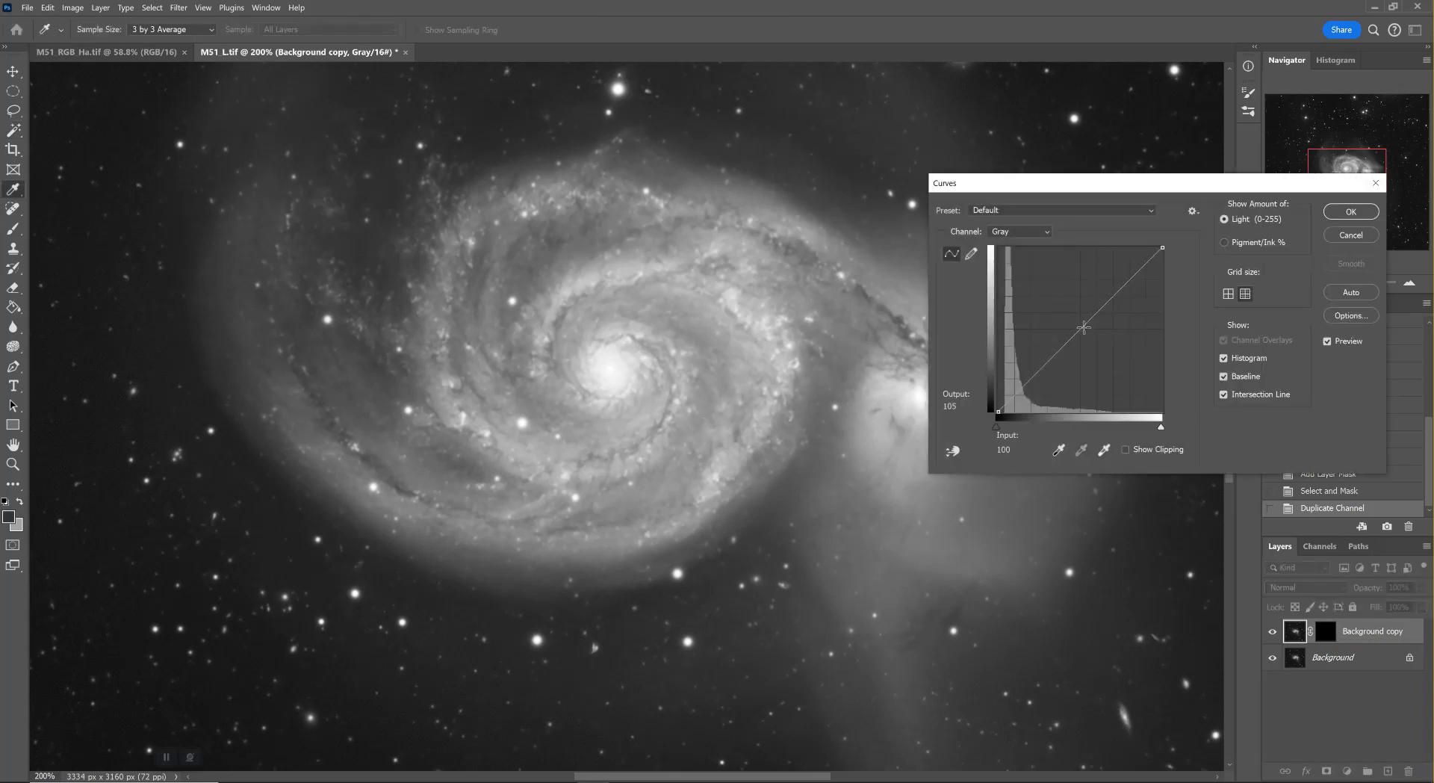
{"action": "left_click_drag", "start_coordinate": [1078, 326], "coordinate": [1100, 358]}
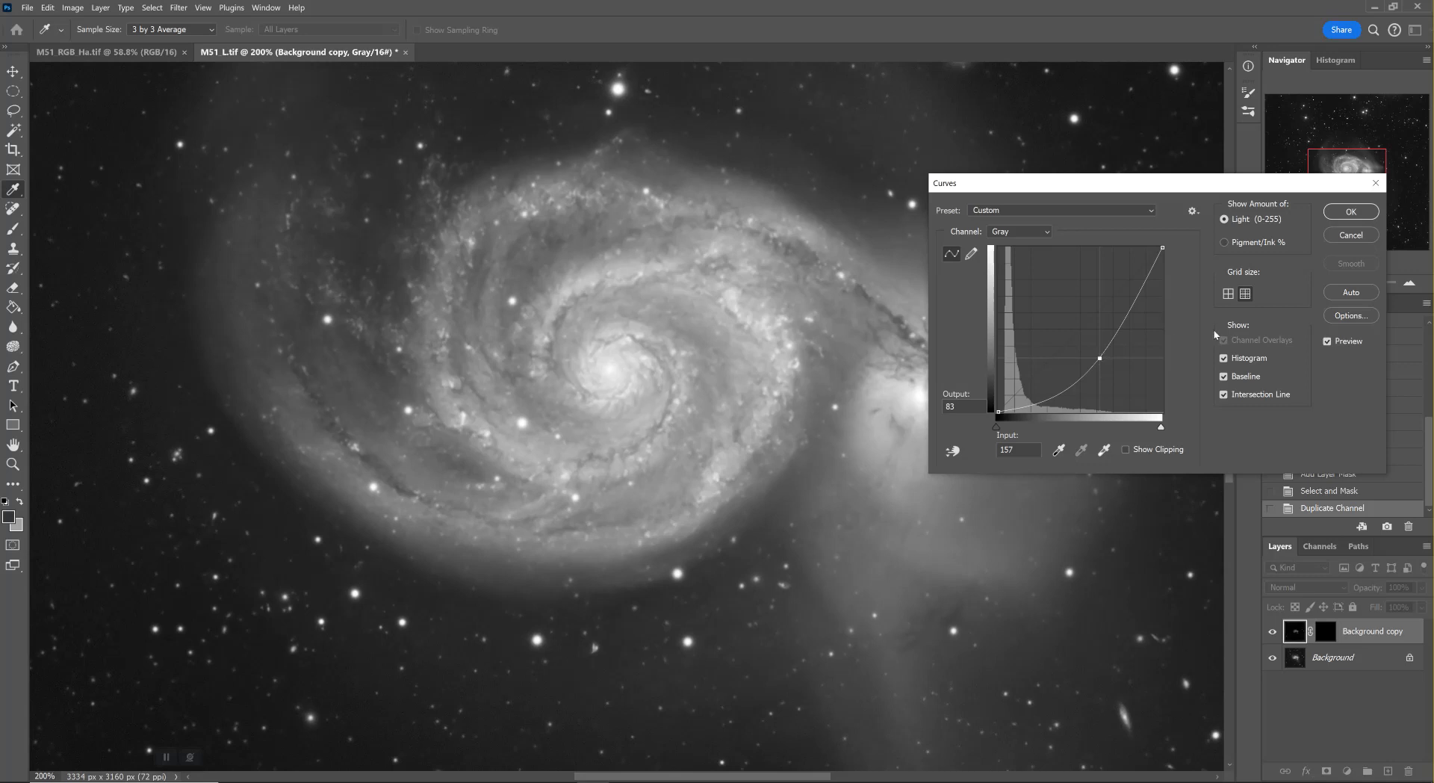
{"action": "left_click", "coordinate": [1328, 342]}
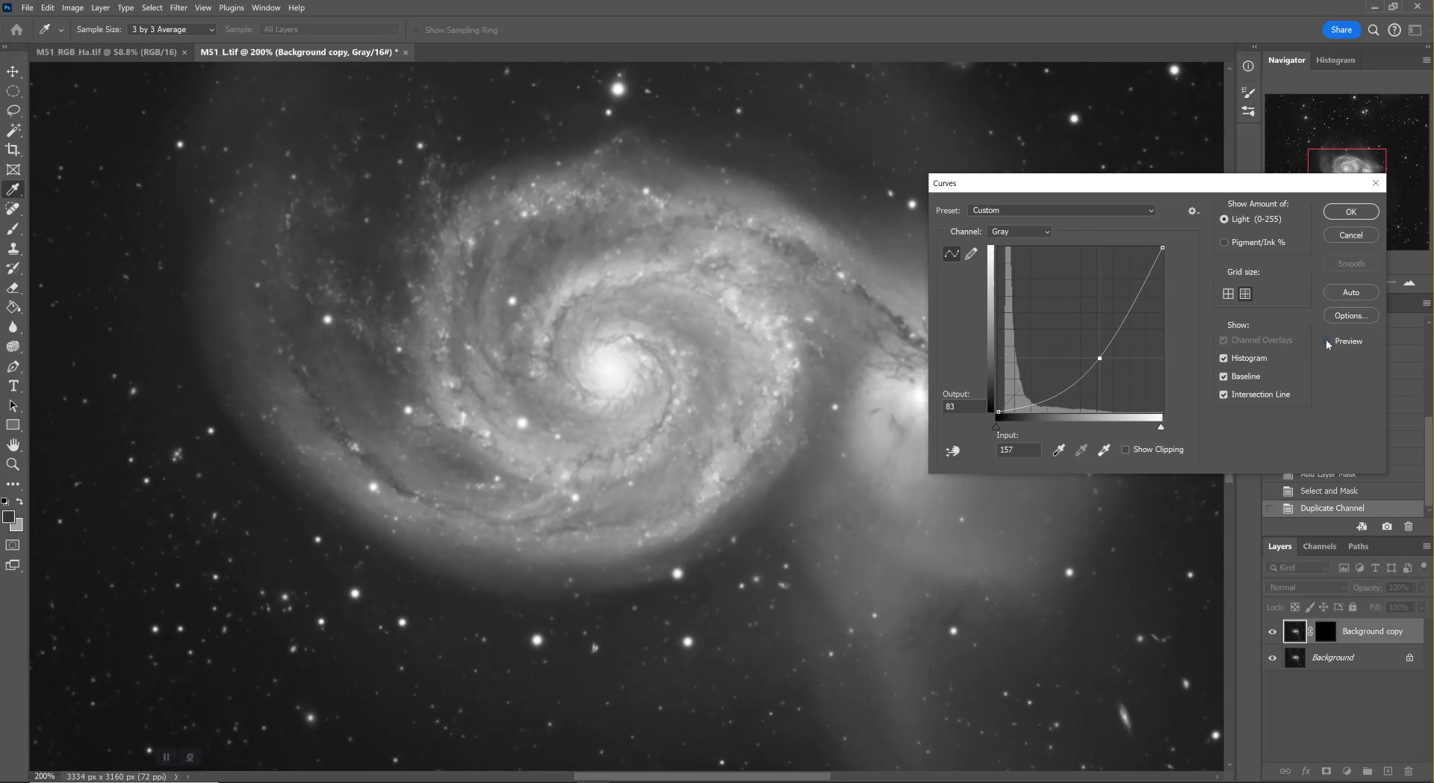
{"action": "left_click", "coordinate": [1328, 342]}
{"action": "left_click", "coordinate": [1327, 342]}
{"action": "left_click", "coordinate": [1328, 342]}
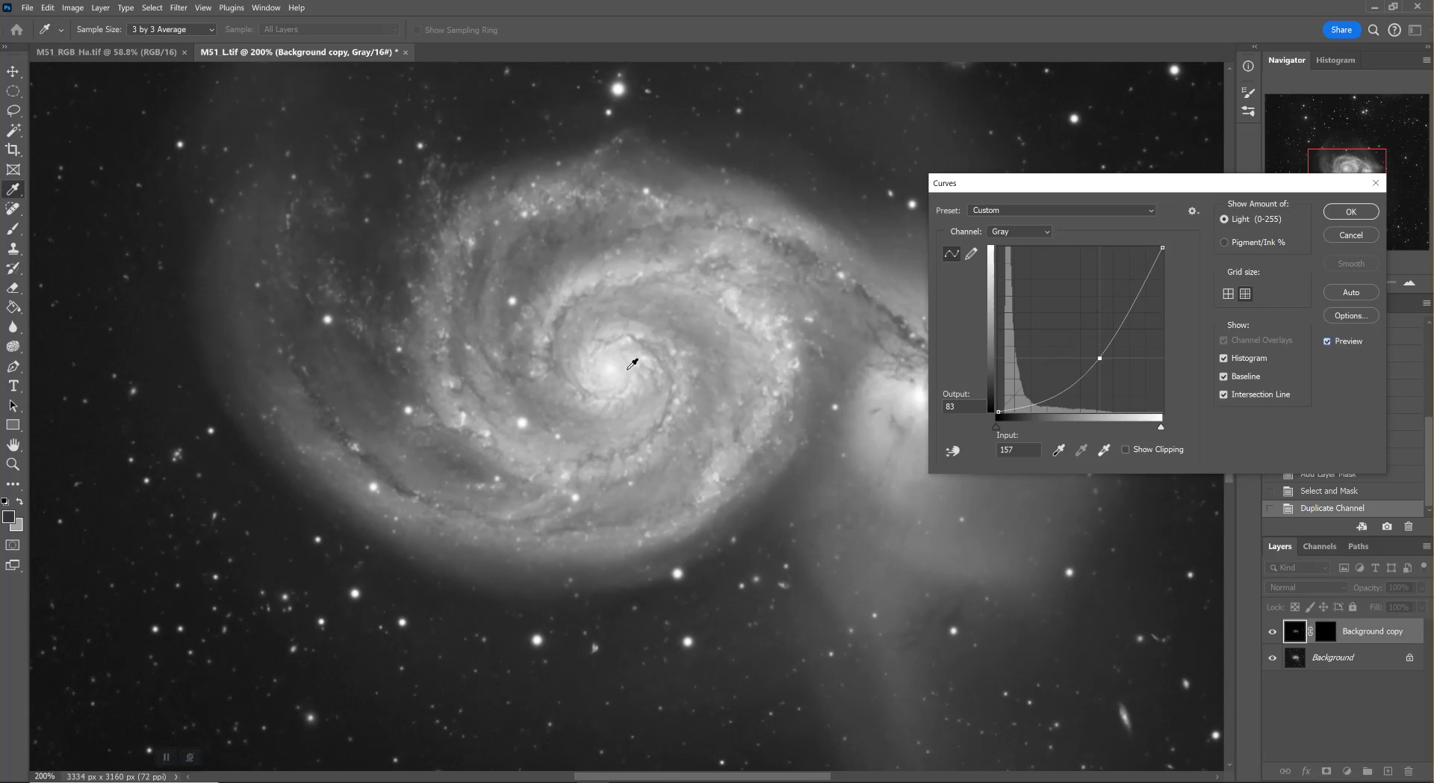
{"action": "left_click", "coordinate": [1333, 215]}
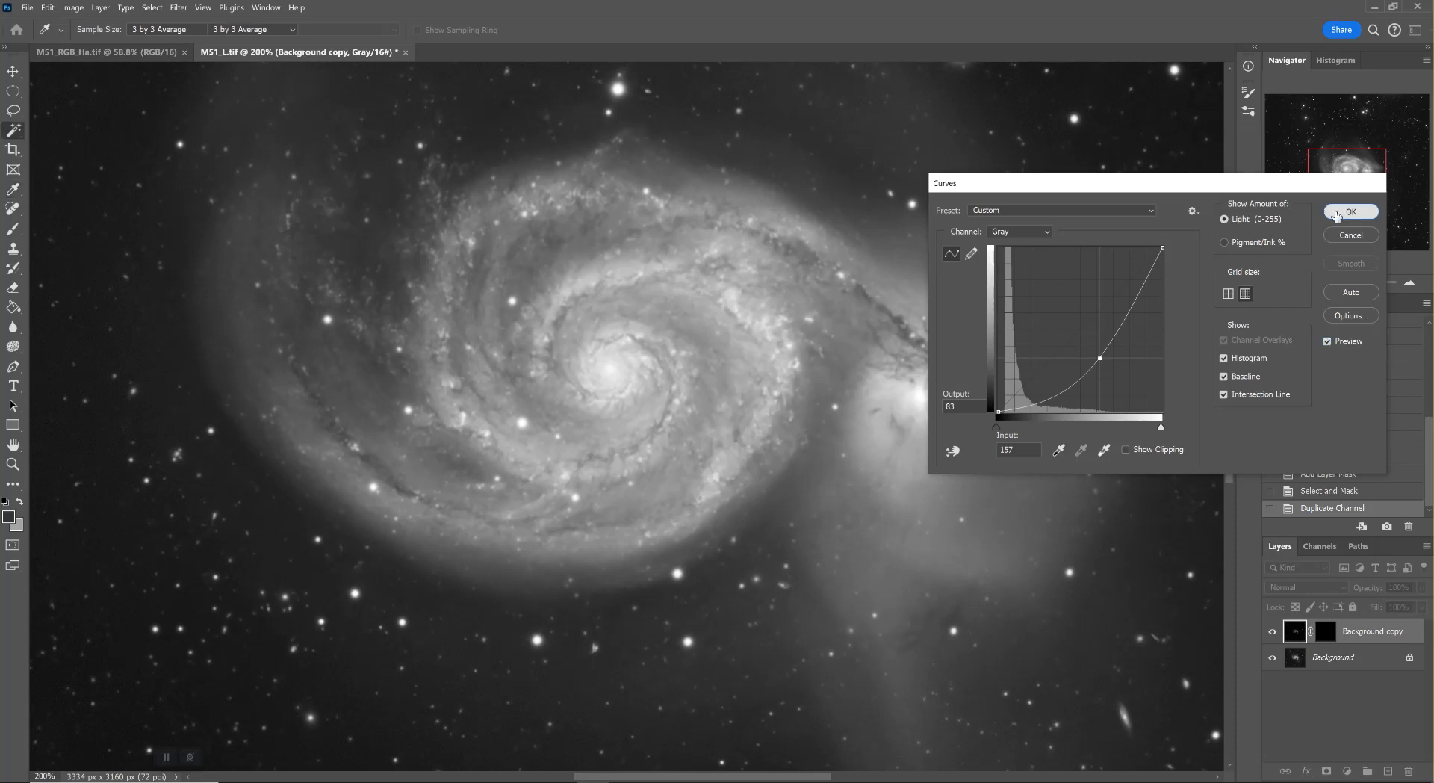
Flatten the luminance image and display its saved channels
{"action": "left_click", "coordinate": [109, 9]}
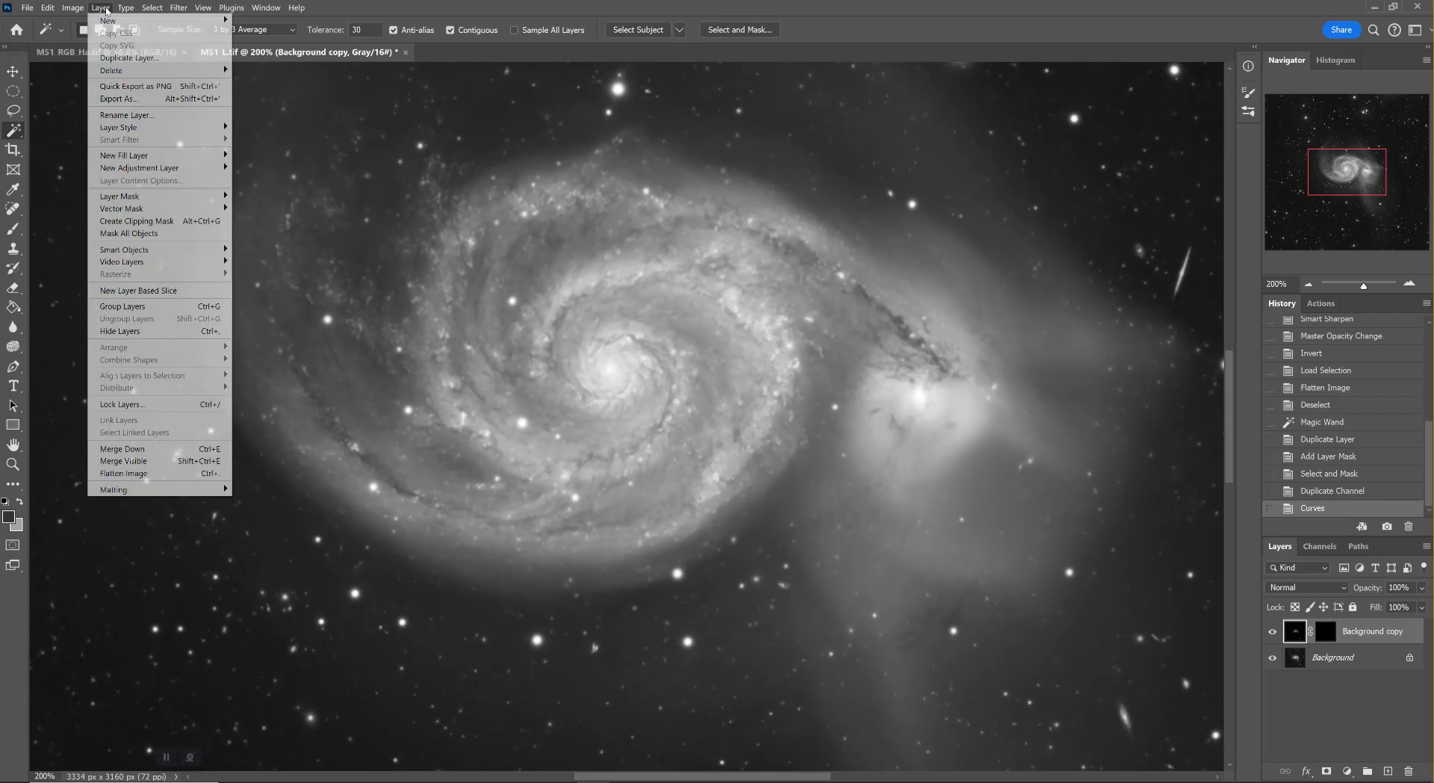
{"action": "left_click", "coordinate": [167, 482]}
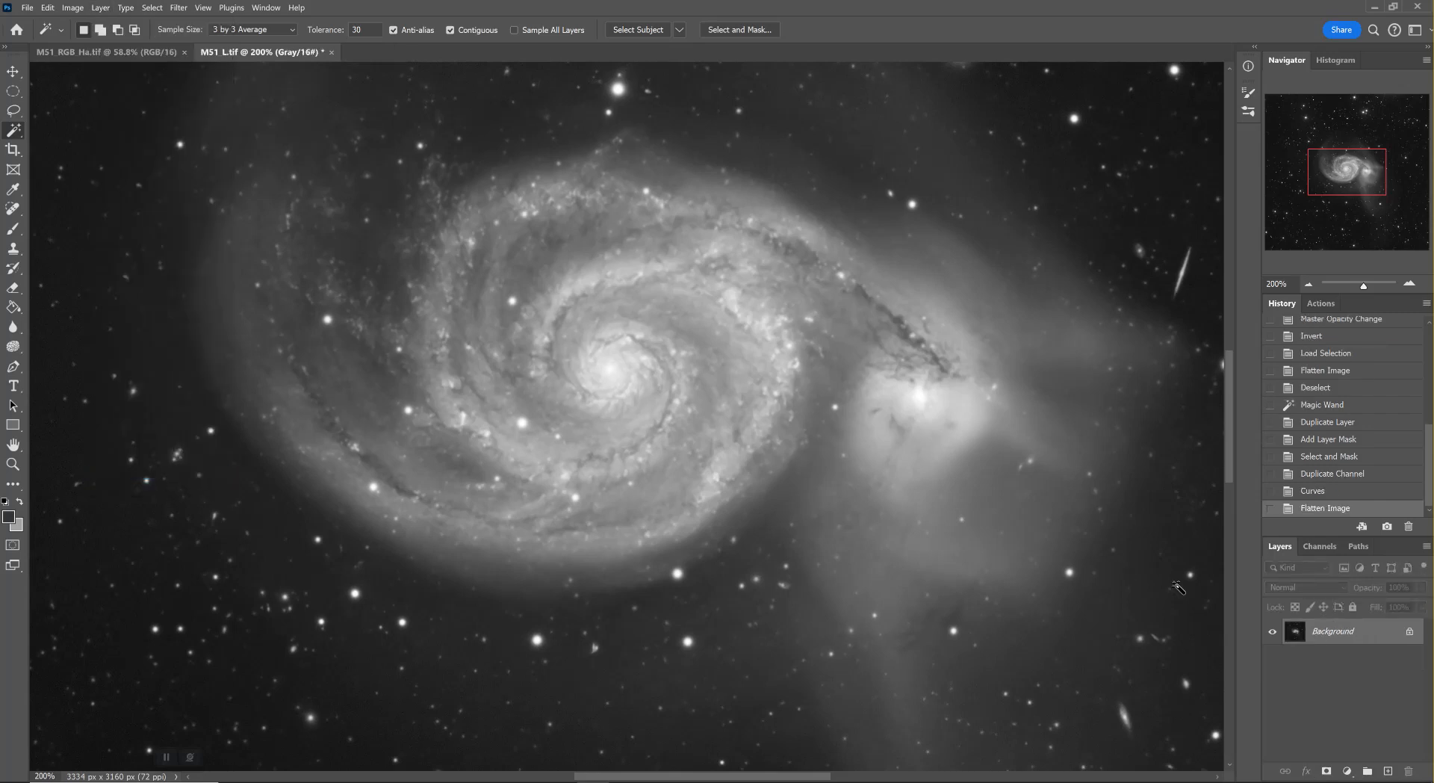
{"action": "left_click", "coordinate": [1320, 546]}
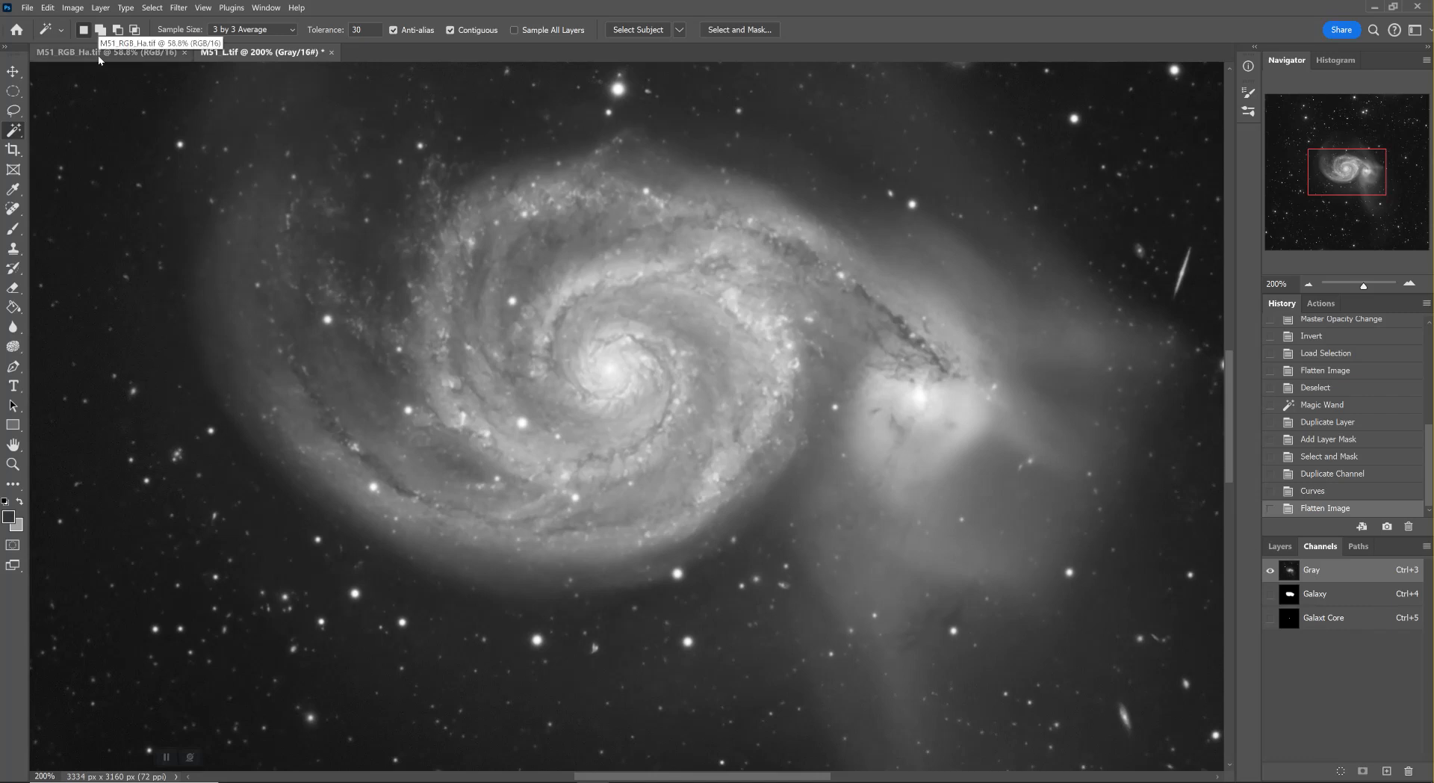
Switch to the M51_RGB_Ha.tif colour image and enlarge the galaxy to 300%
{"action": "left_click", "coordinate": [72, 58]}
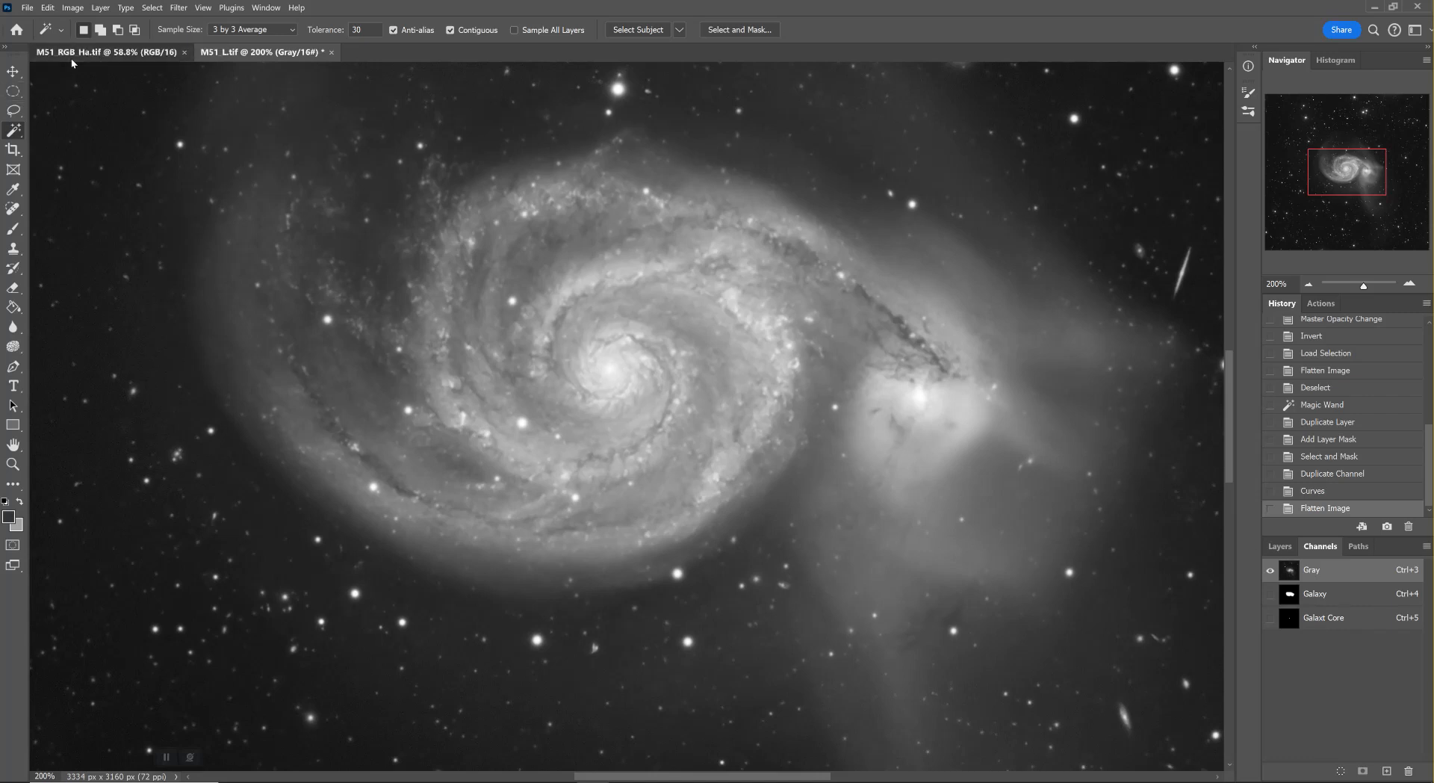
{"action": "double_click", "coordinate": [15, 447]}
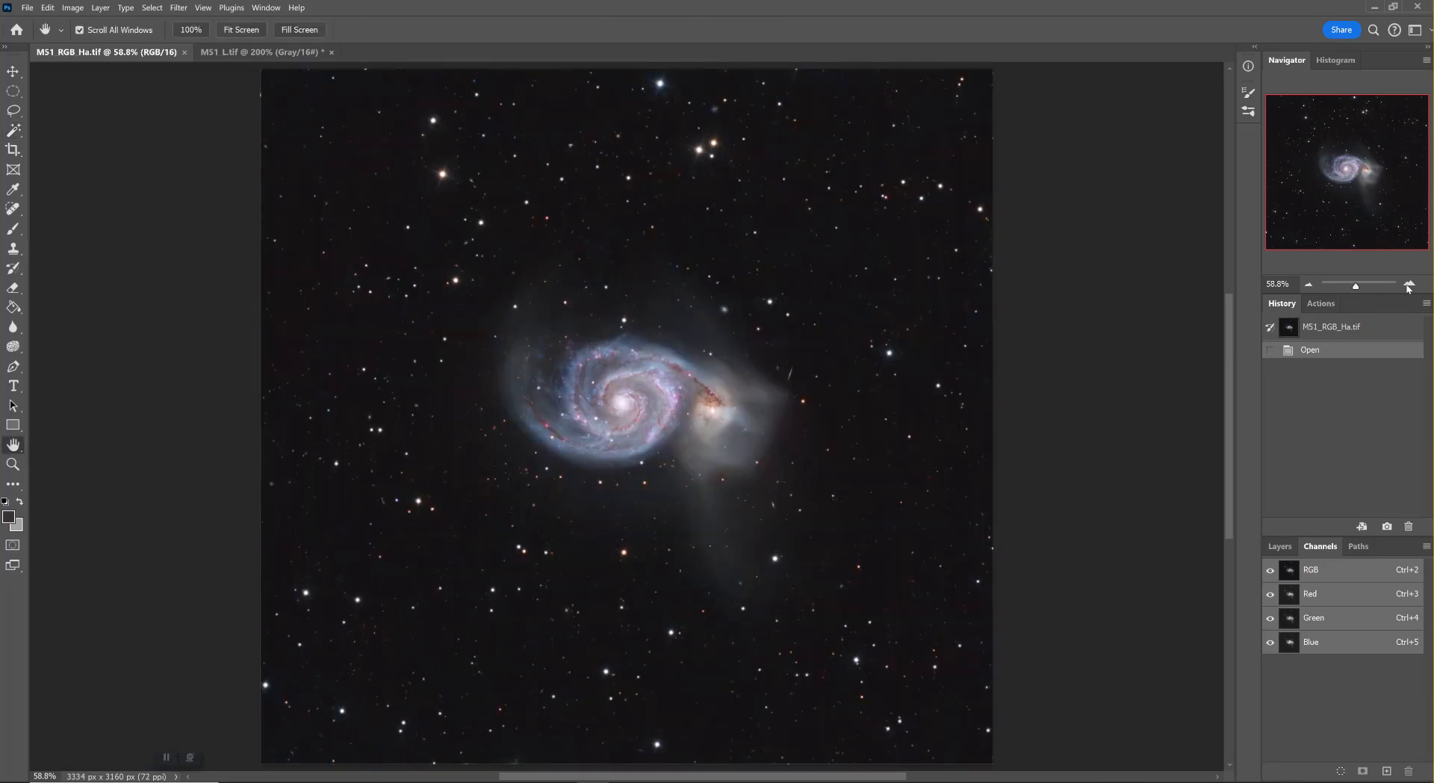
{"action": "left_click", "coordinate": [1408, 285]}
{"action": "left_click", "coordinate": [1408, 285]}
{"action": "left_click", "coordinate": [1408, 286]}
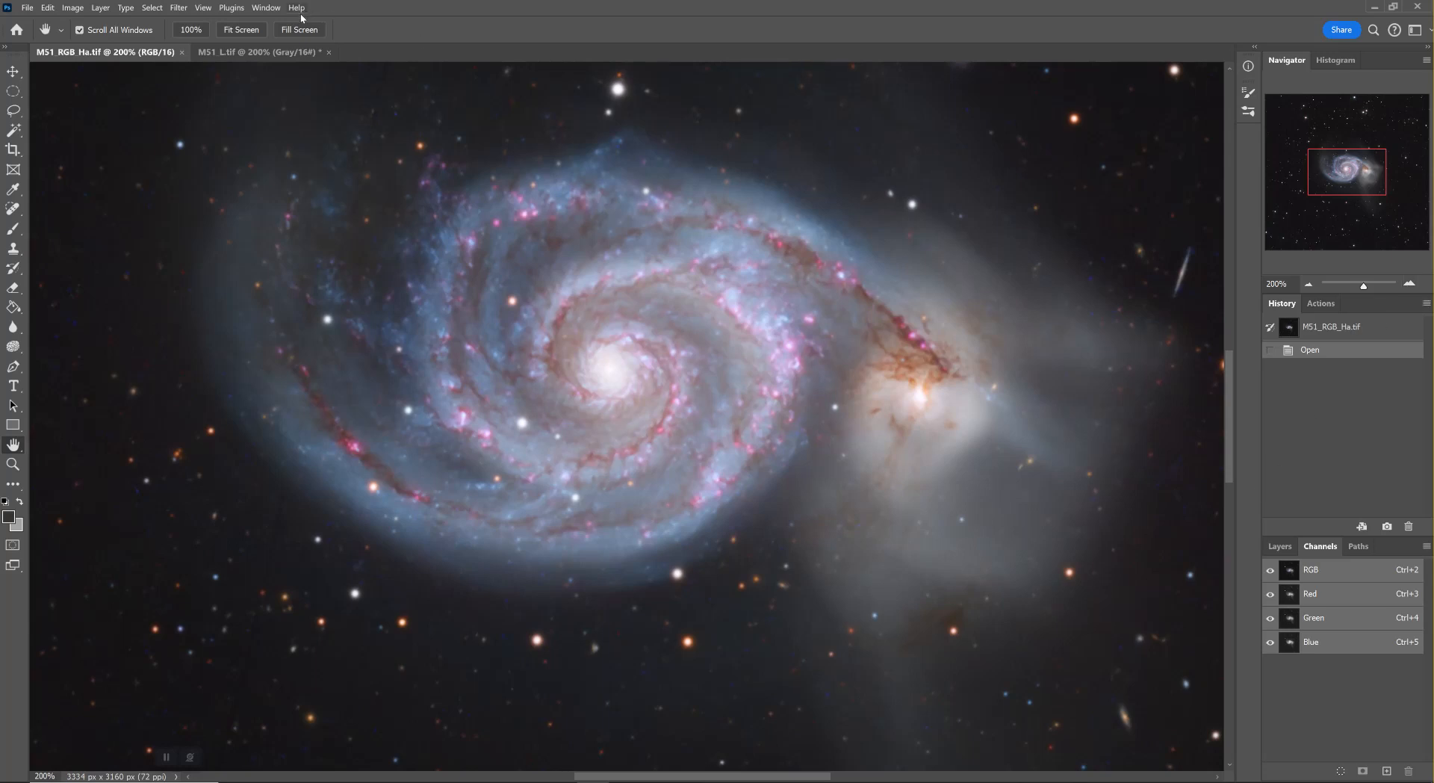
{"action": "left_click", "coordinate": [1408, 285]}
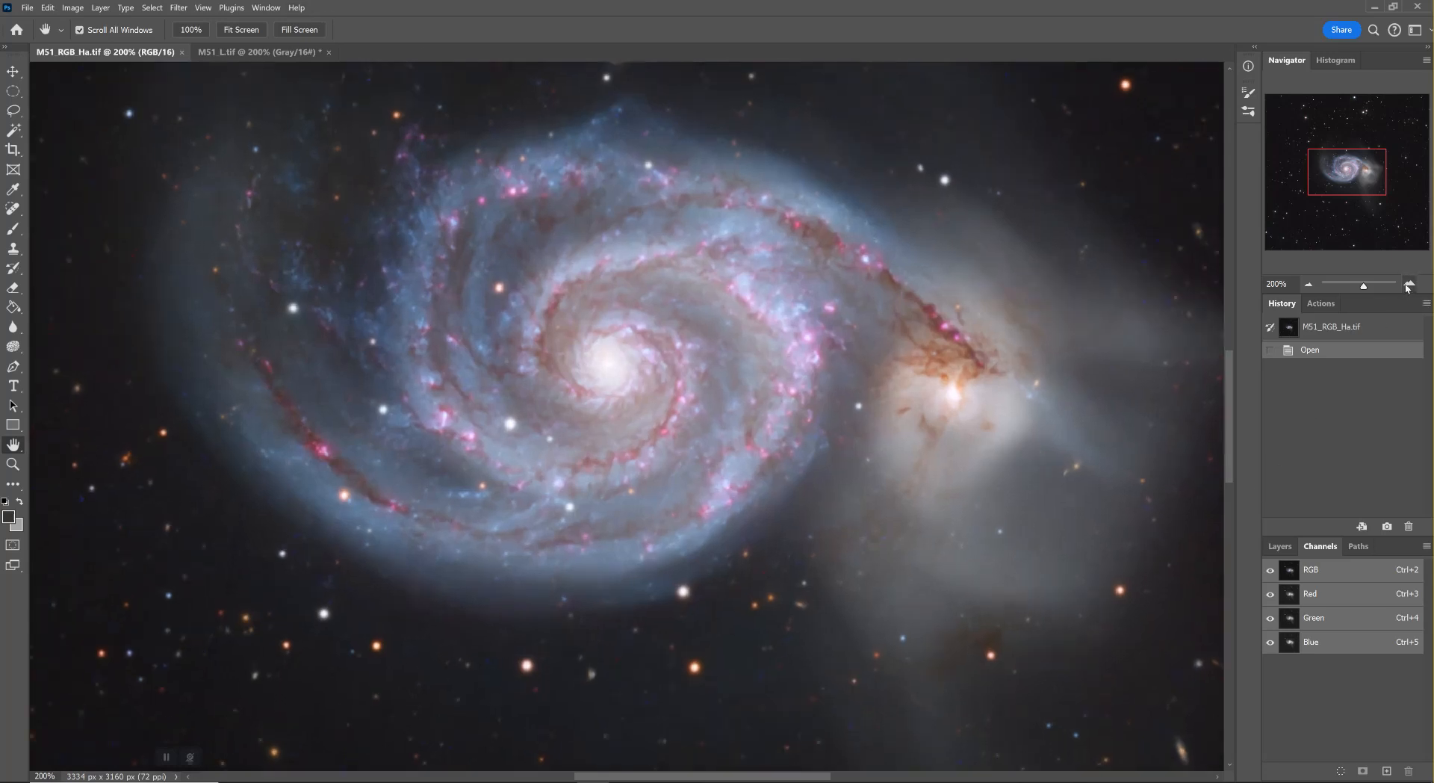
Try a contiguous Magic Wand selection on a red nebula patch in the galaxy's inner arm, and undo it
{"action": "key", "text": "w"}
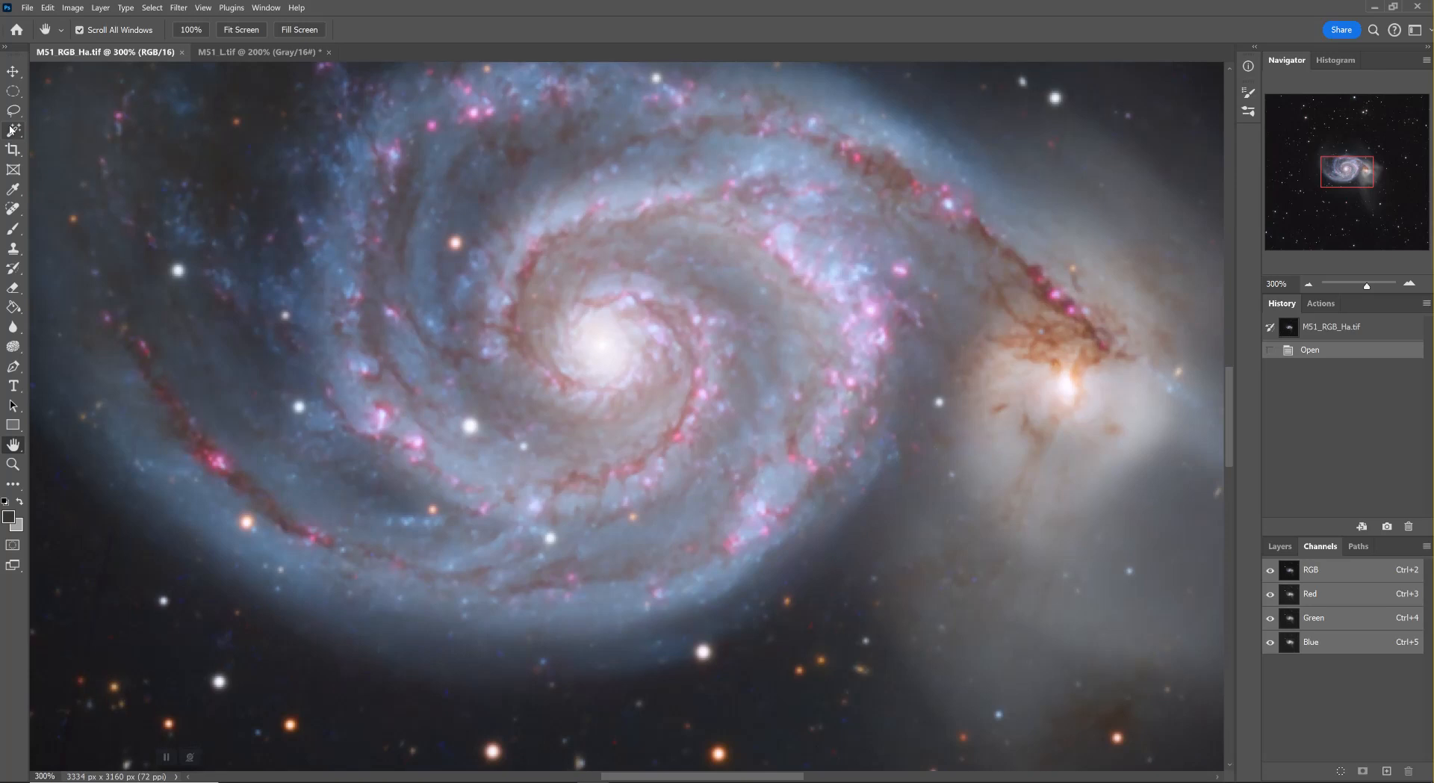
{"action": "left_click", "coordinate": [678, 440]}
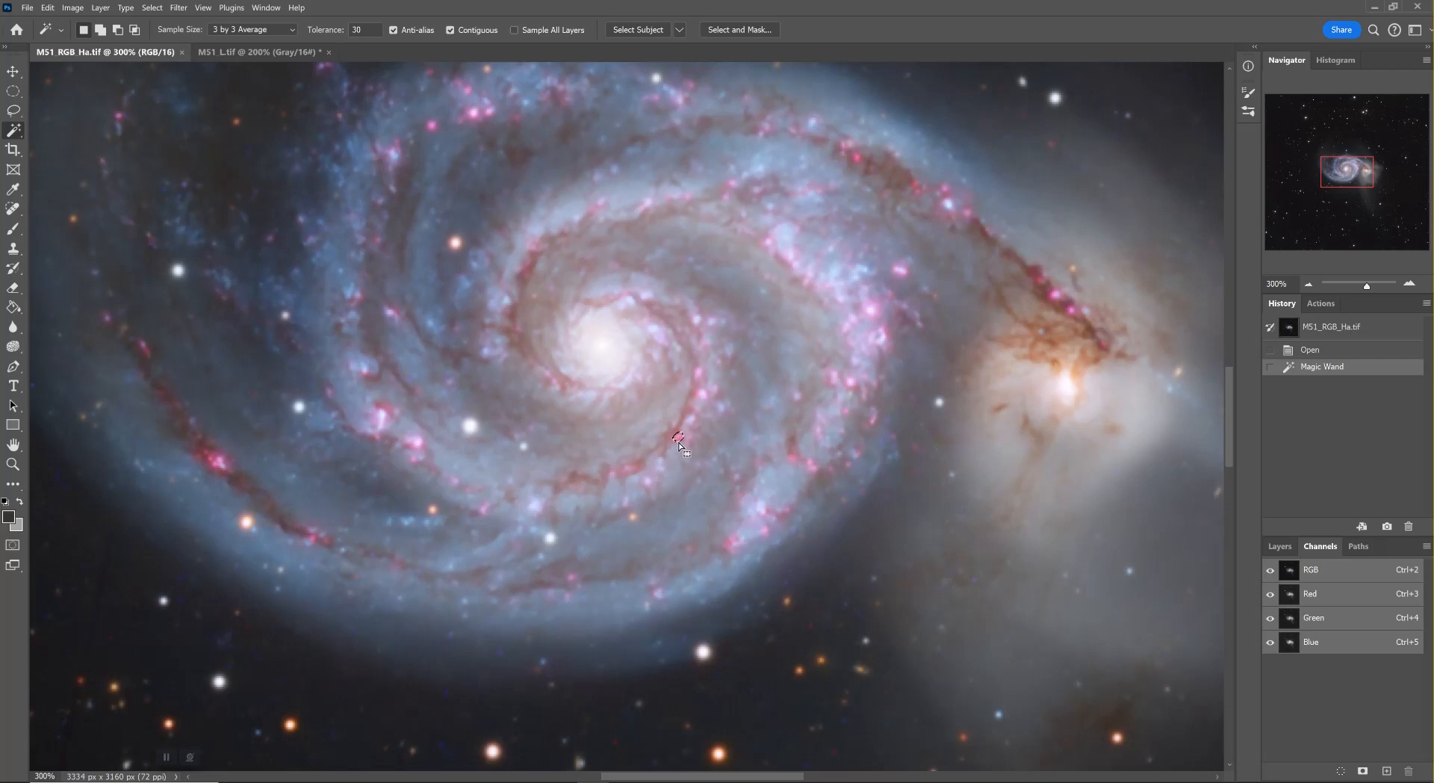
{"action": "key", "text": "ctrl+z"}
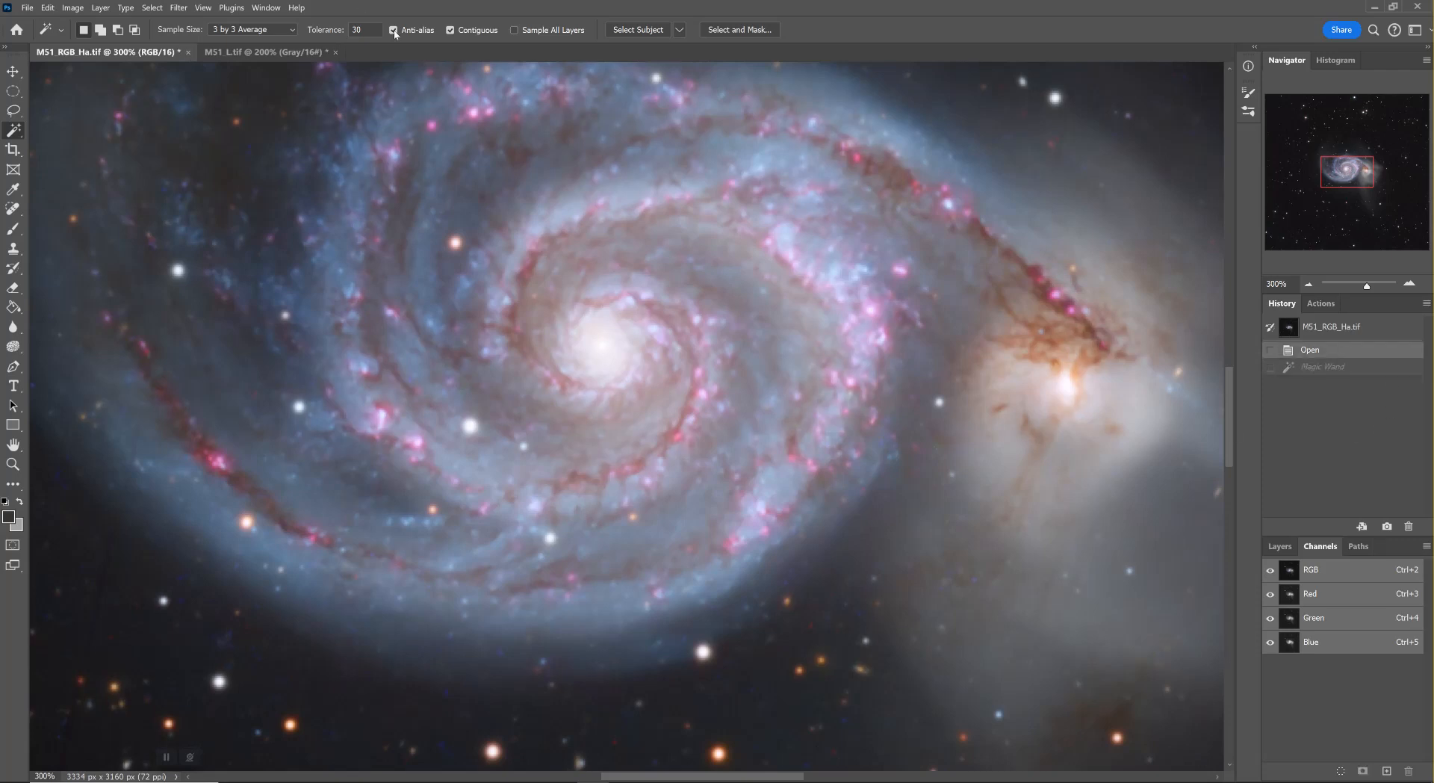
Select the galaxy's red and pink nebula regions with a non-contiguous Magic Wand, adding samples from the upper and lower-left arms
{"action": "left_click", "coordinate": [450, 31]}
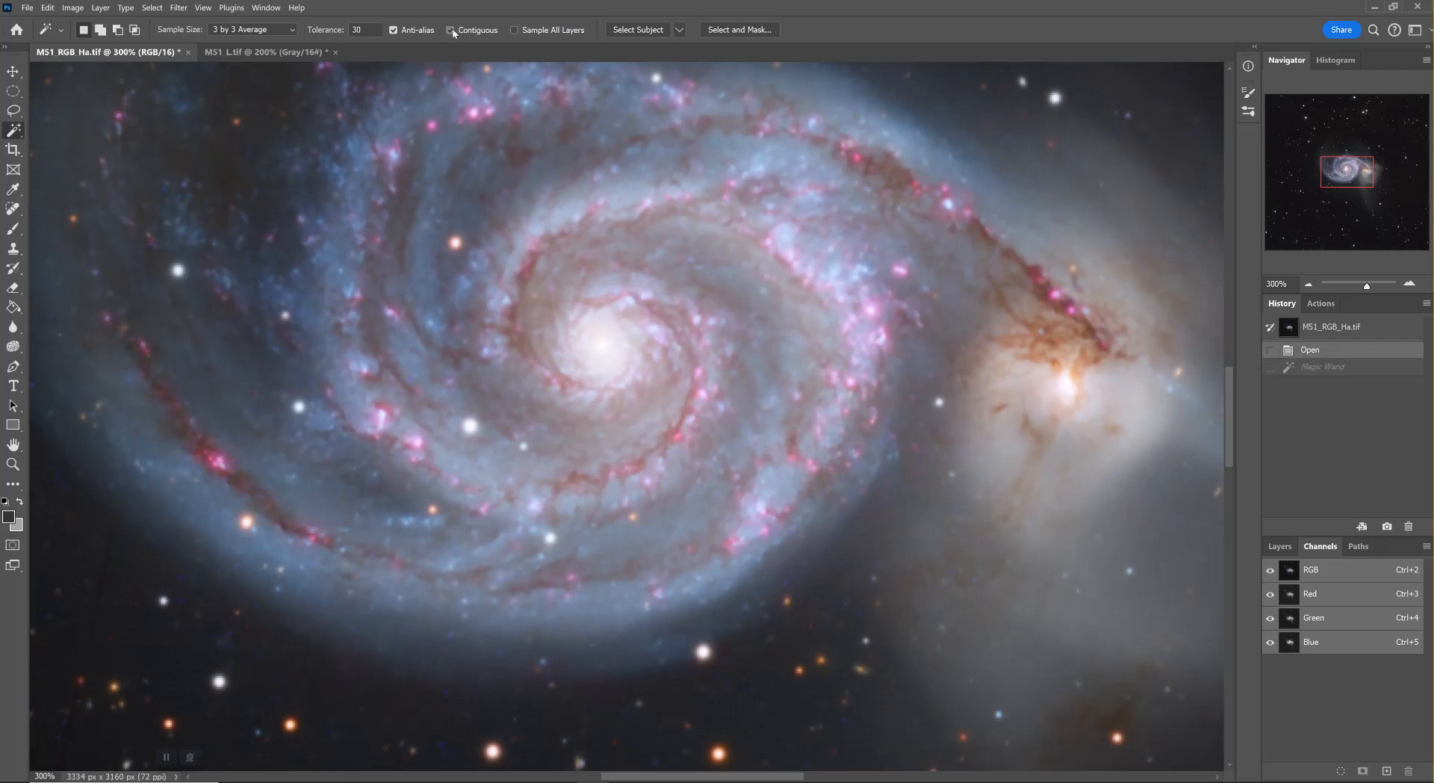
{"action": "left_click", "coordinate": [677, 438]}
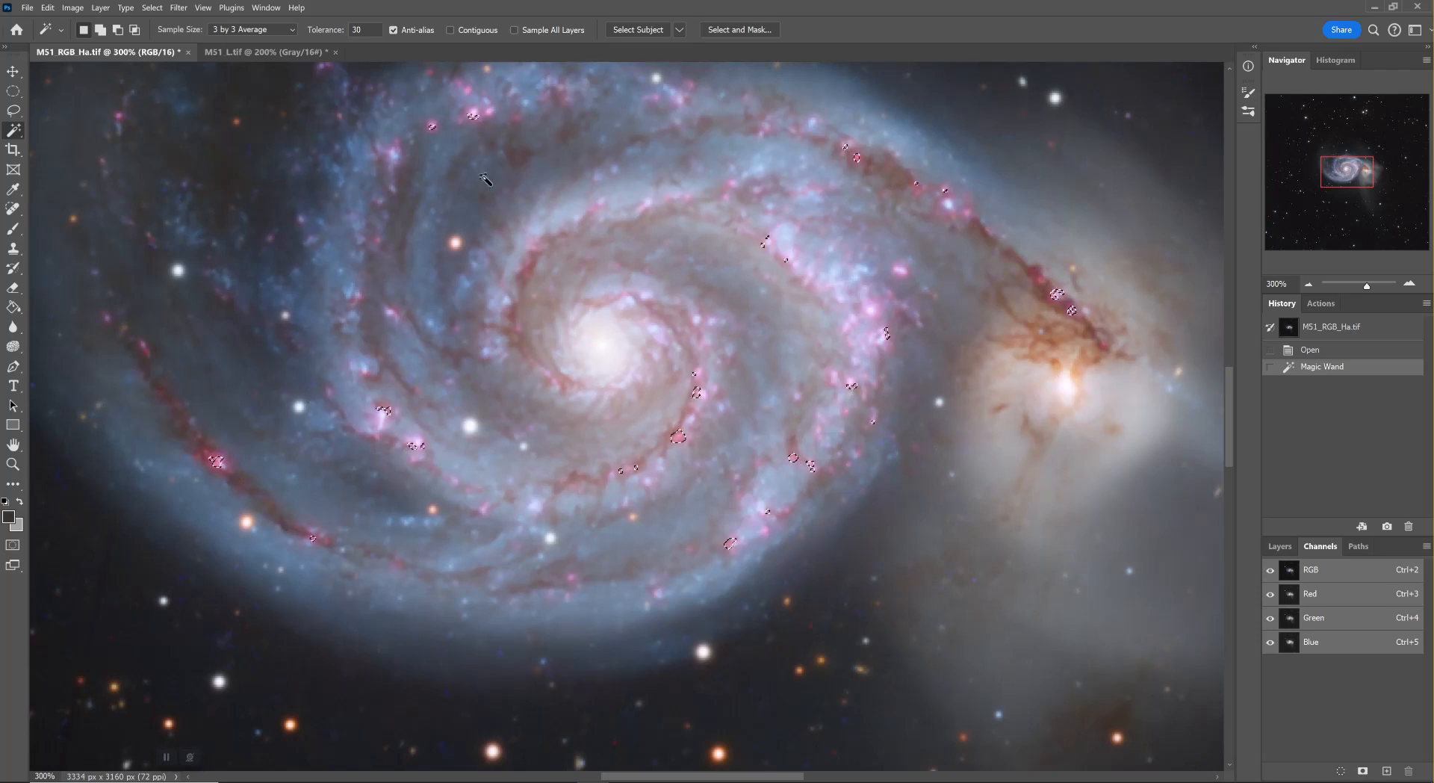
{"action": "key", "text": "shift"}
{"action": "left_click", "coordinate": [969, 216]}
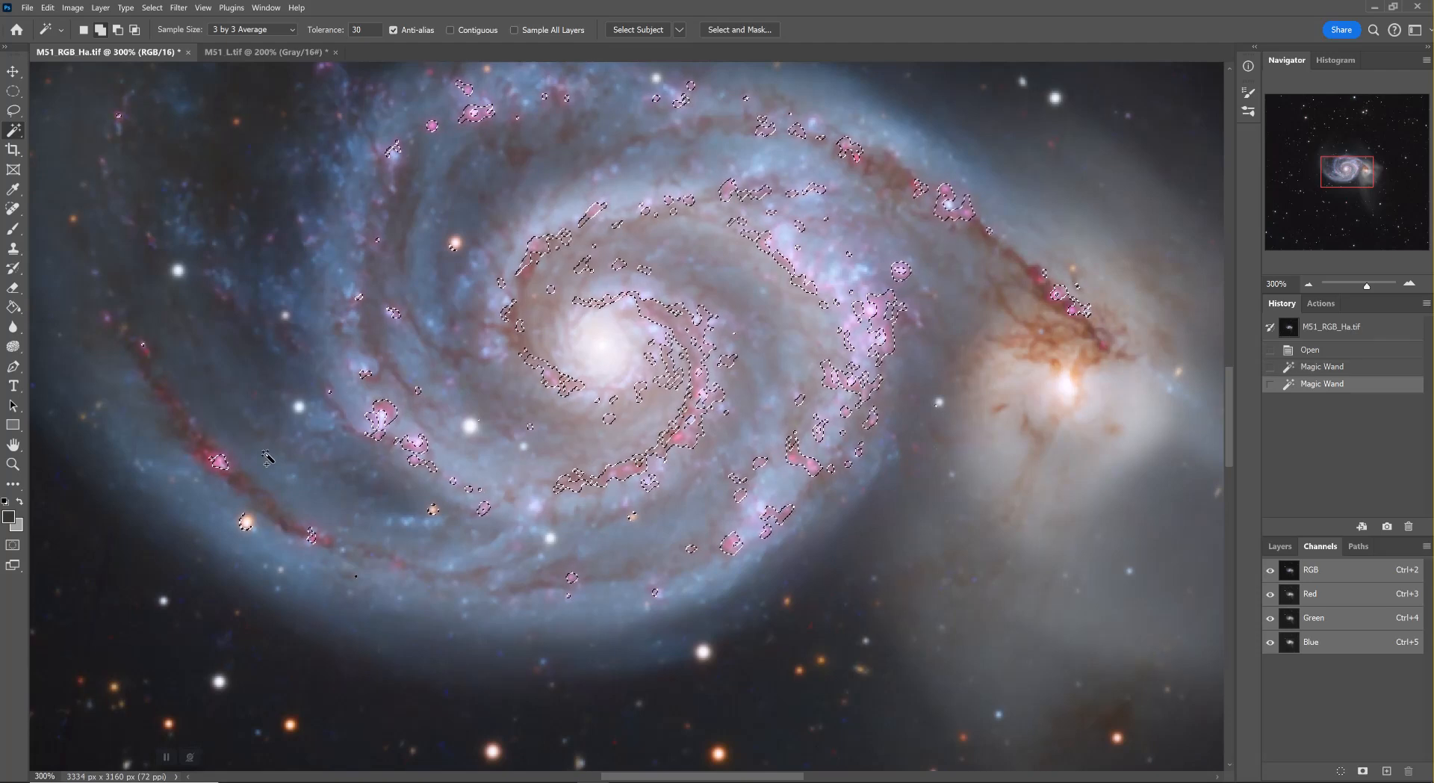
{"action": "left_click", "coordinate": [209, 457]}
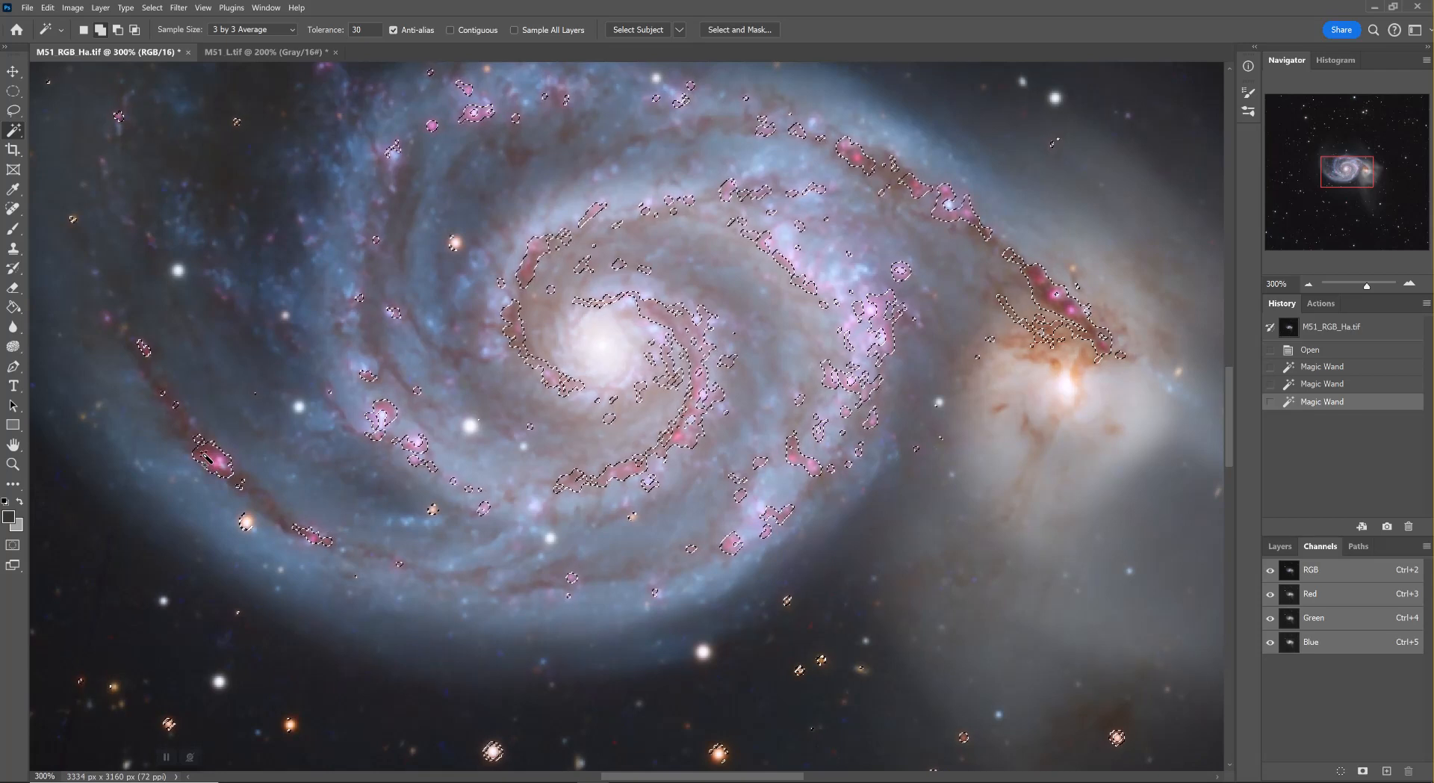
Duplicate the Background layer of the colour image and add a layer mask that reveals only the nebula selection
{"action": "left_click", "coordinate": [1278, 548]}
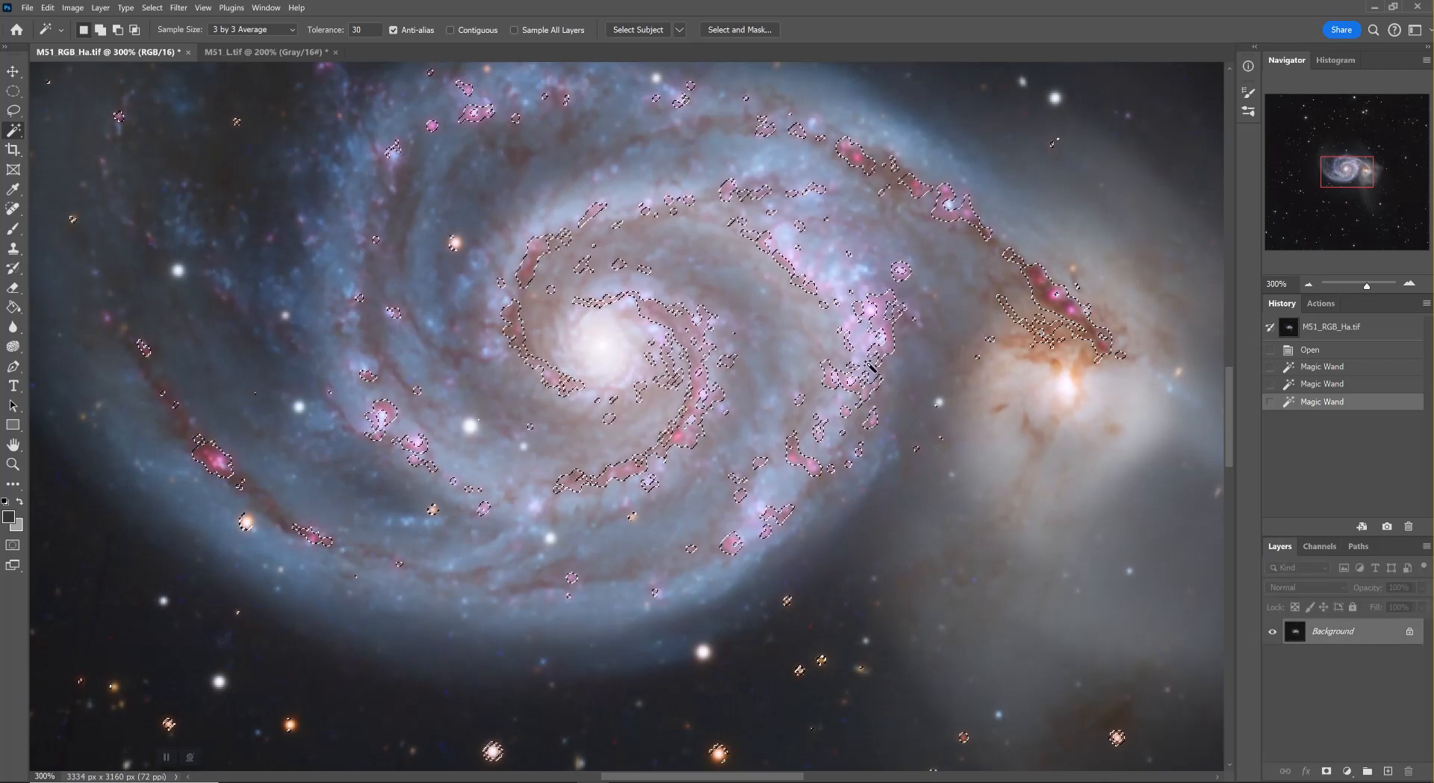
{"action": "left_click", "coordinate": [100, 9]}
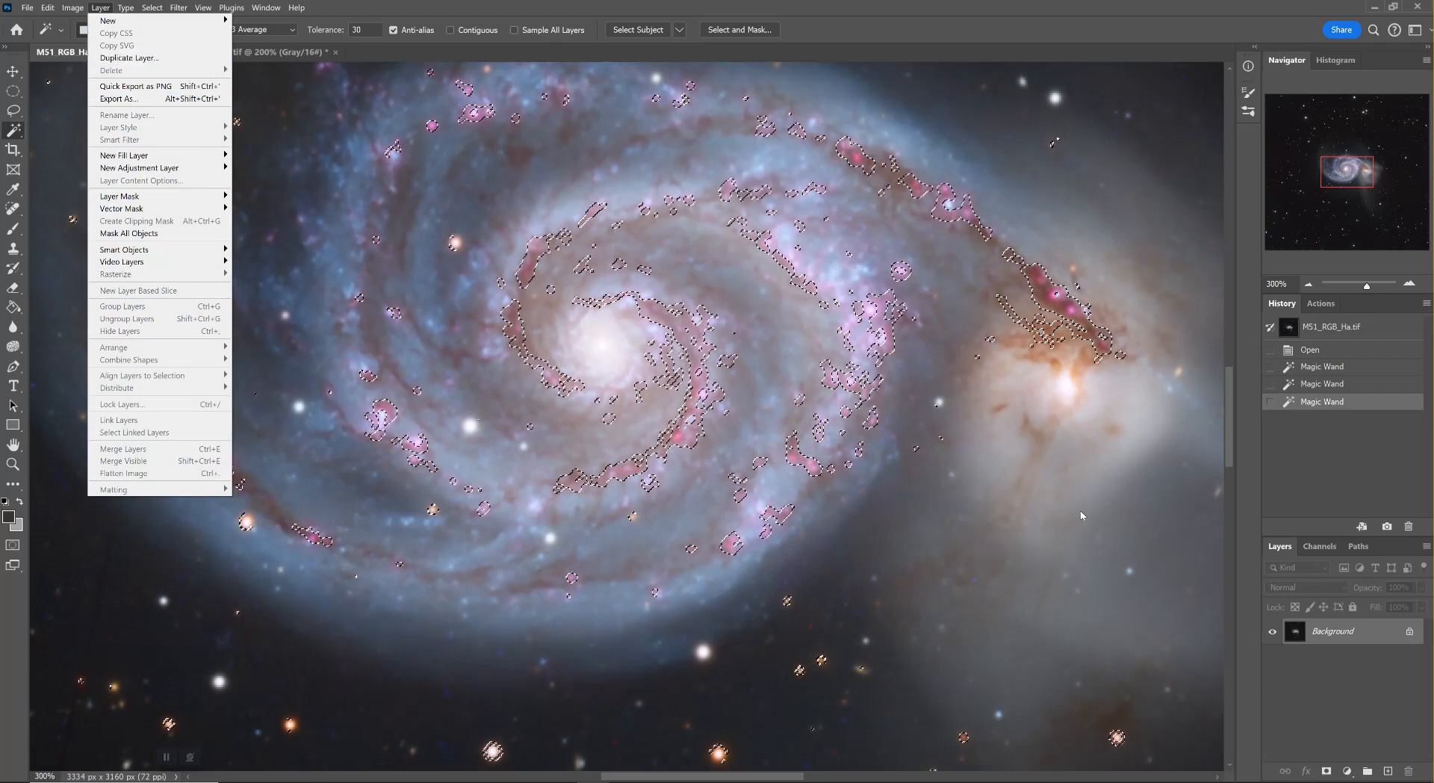
{"action": "left_click", "coordinate": [1408, 644]}
{"action": "left_click_drag", "start_coordinate": [1407, 644], "coordinate": [1386, 768]}
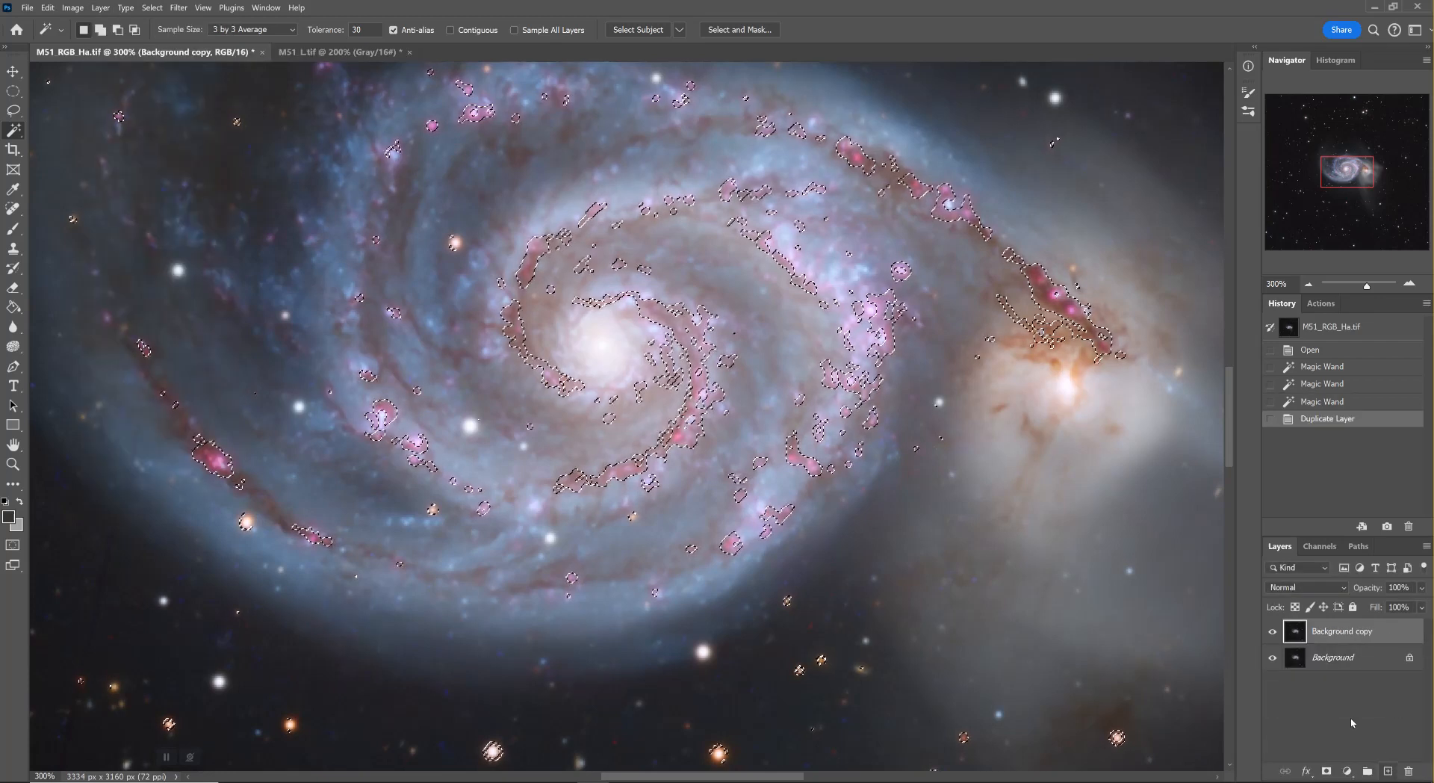
{"action": "left_click", "coordinate": [95, 9]}
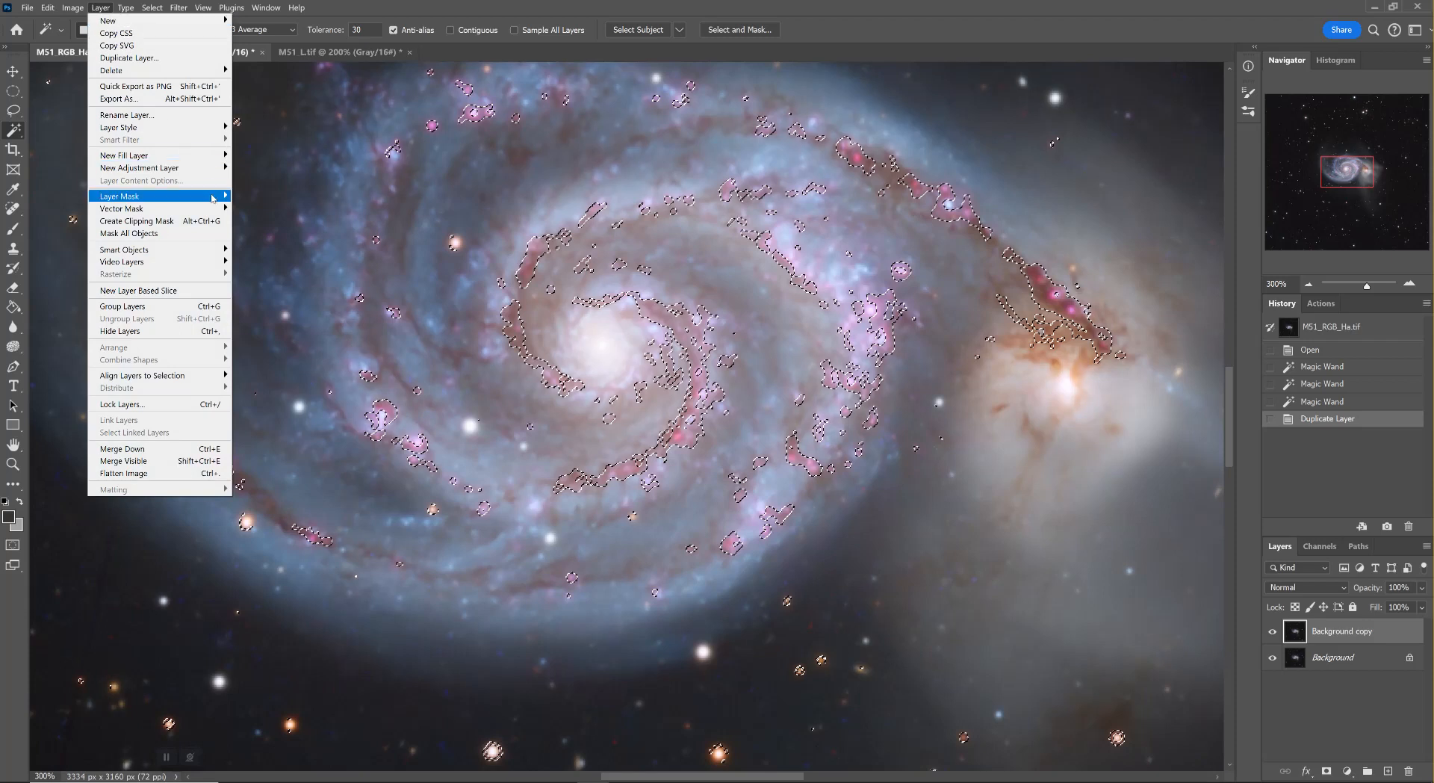
{"action": "mouse_move", "coordinate": [214, 198]}
{"action": "left_click", "coordinate": [269, 222]}
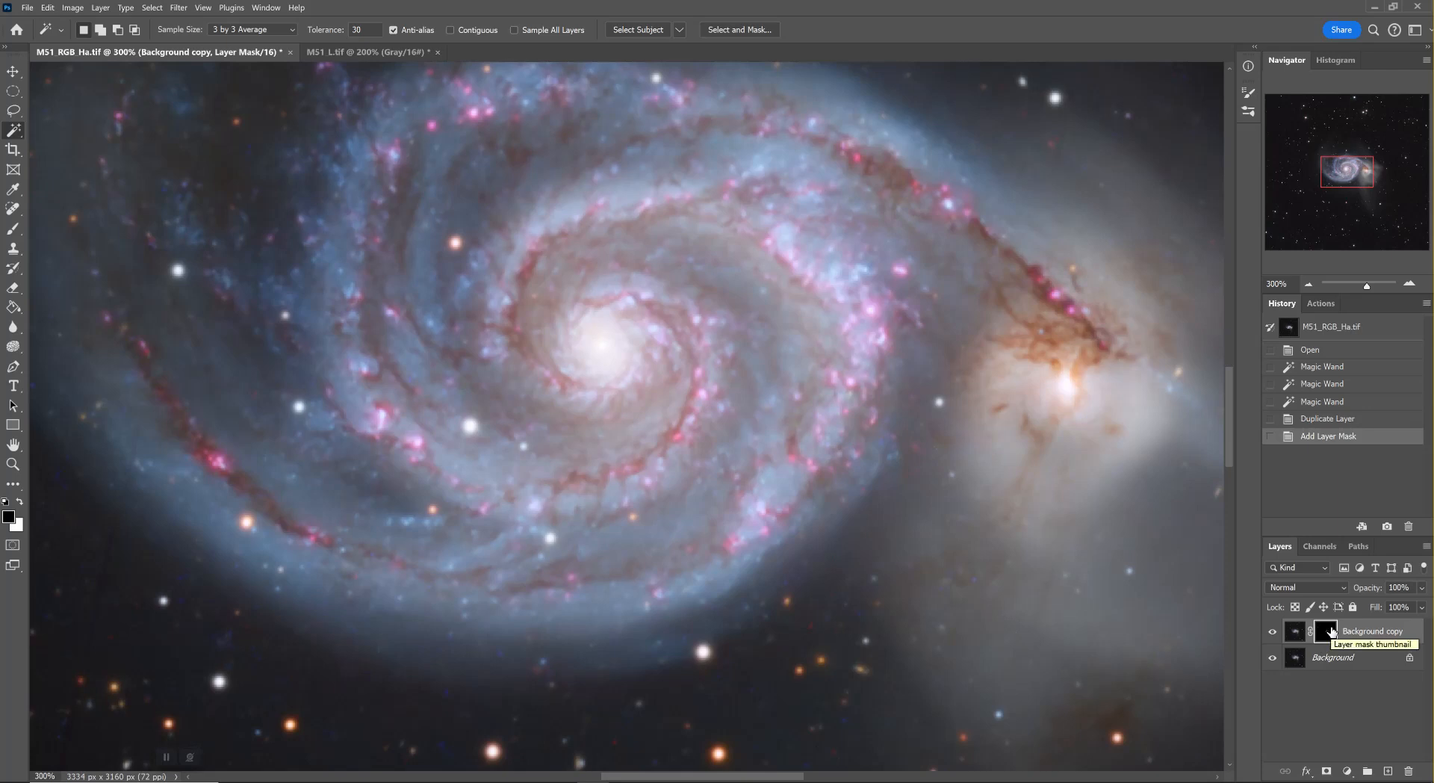
Refine the nebula layer mask with Select and Mask, feathering it 3.1 px and shifting its edge slightly outward
{"action": "right_click", "coordinate": [1329, 631]}
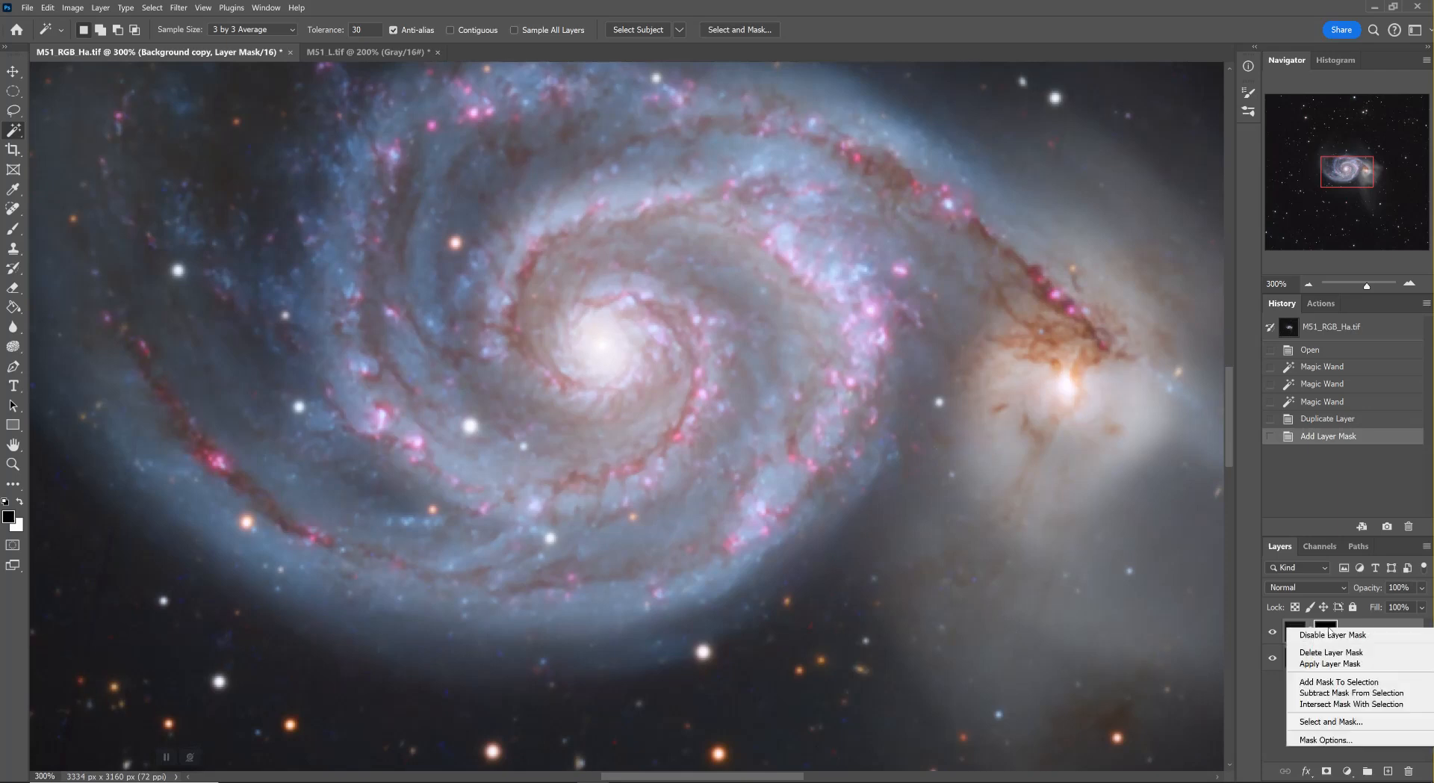
{"action": "left_click", "coordinate": [1331, 722]}
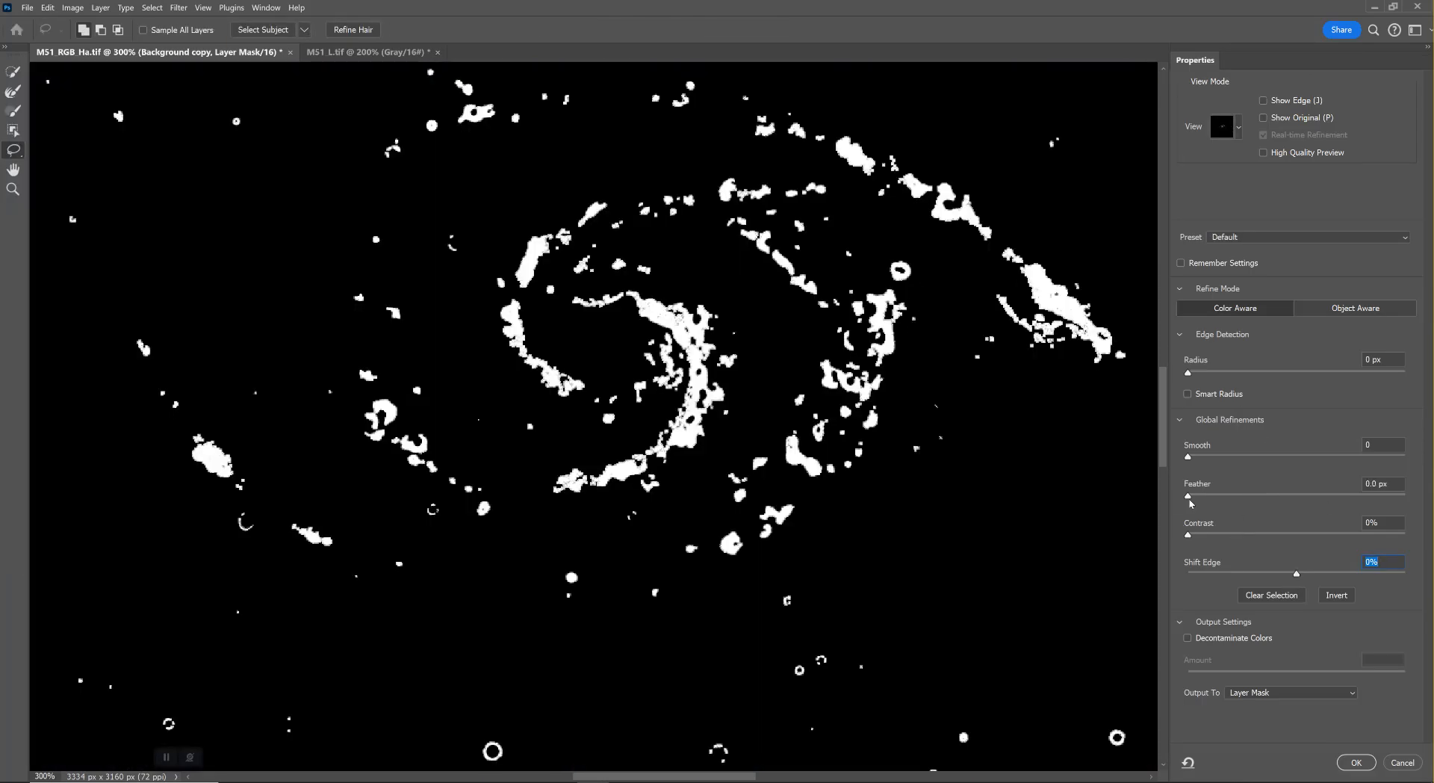
{"action": "left_click_drag", "start_coordinate": [1188, 497], "coordinate": [1226, 505]}
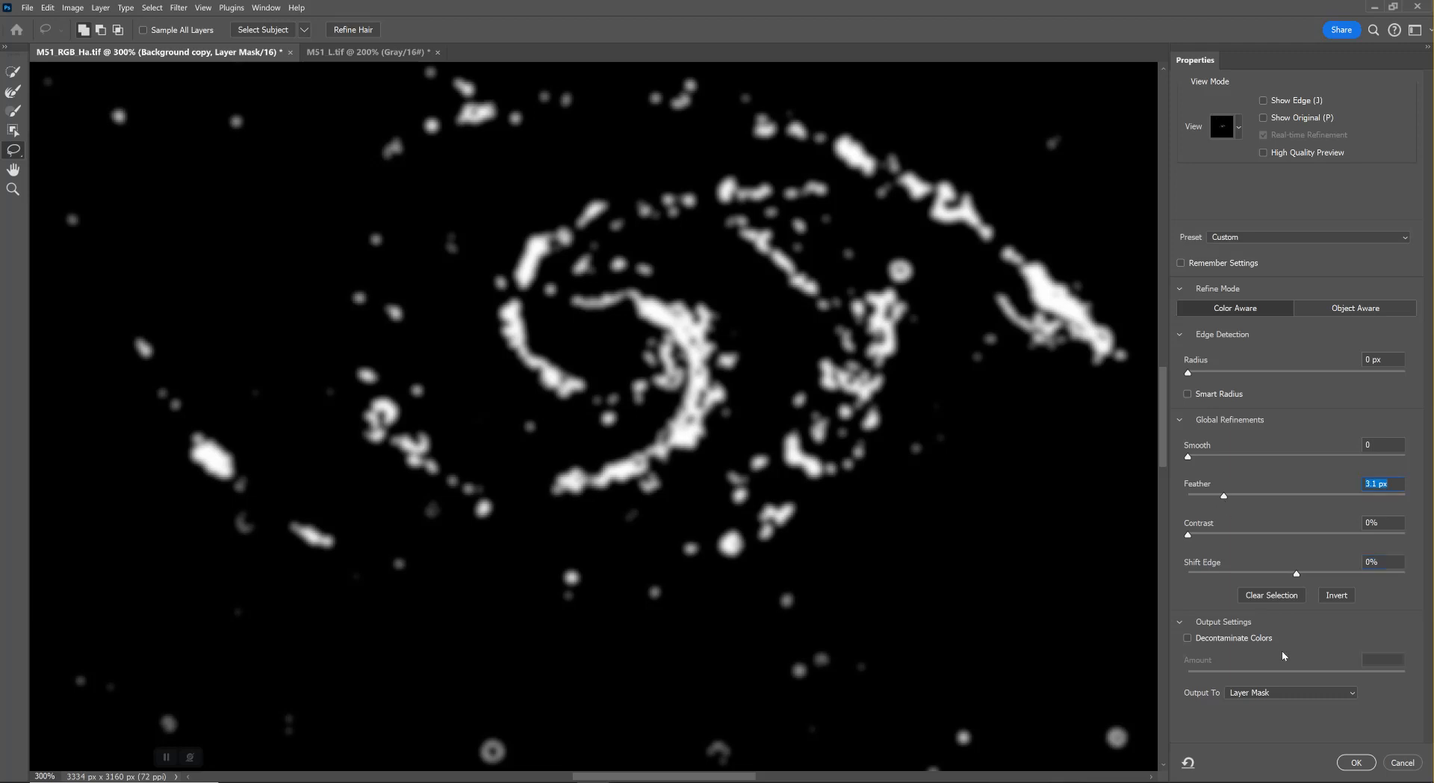
{"action": "left_click_drag", "start_coordinate": [1297, 574], "coordinate": [1307, 575]}
{"action": "left_click", "coordinate": [1368, 762]}
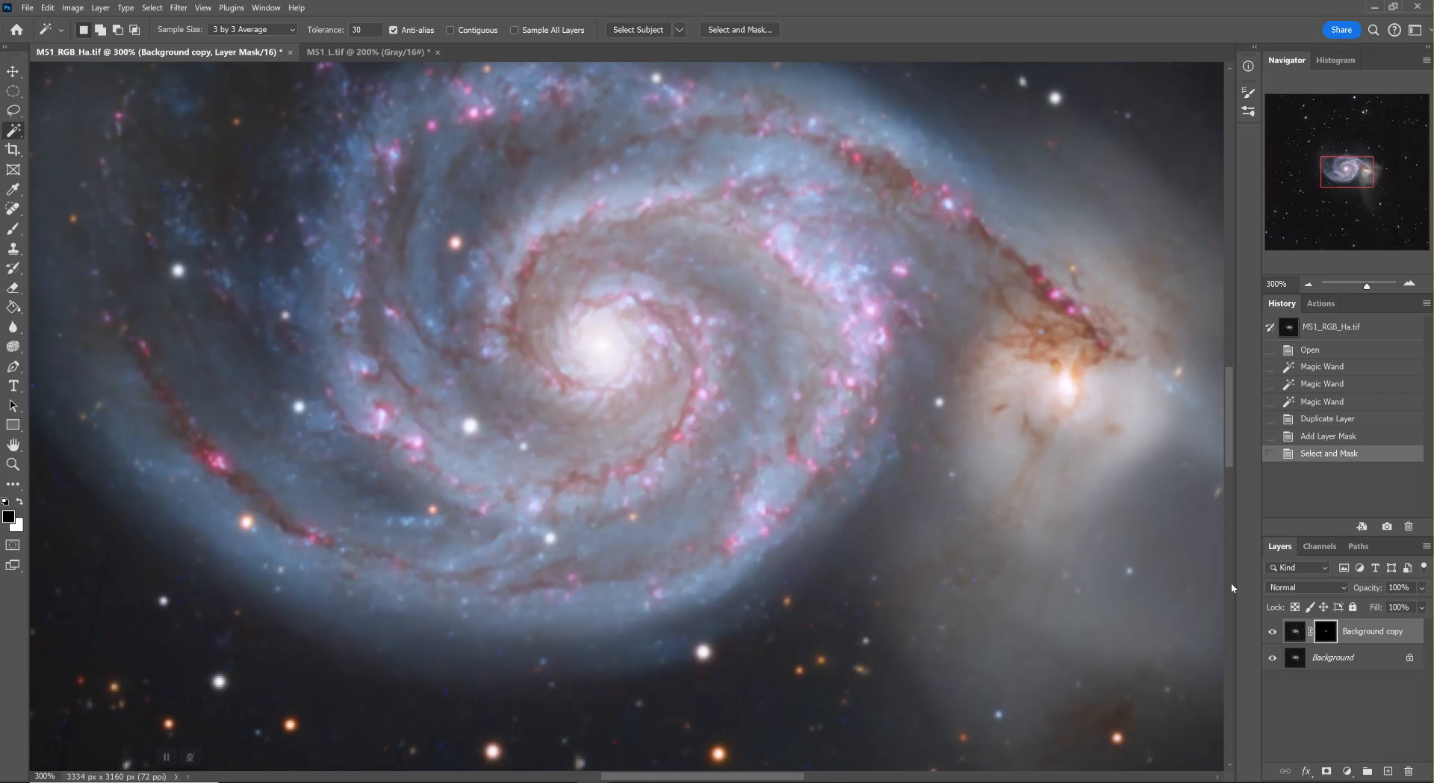
Reduce the saturation of the masked Background copy's image slightly with Hue/Saturation
{"action": "left_click", "coordinate": [1293, 635]}
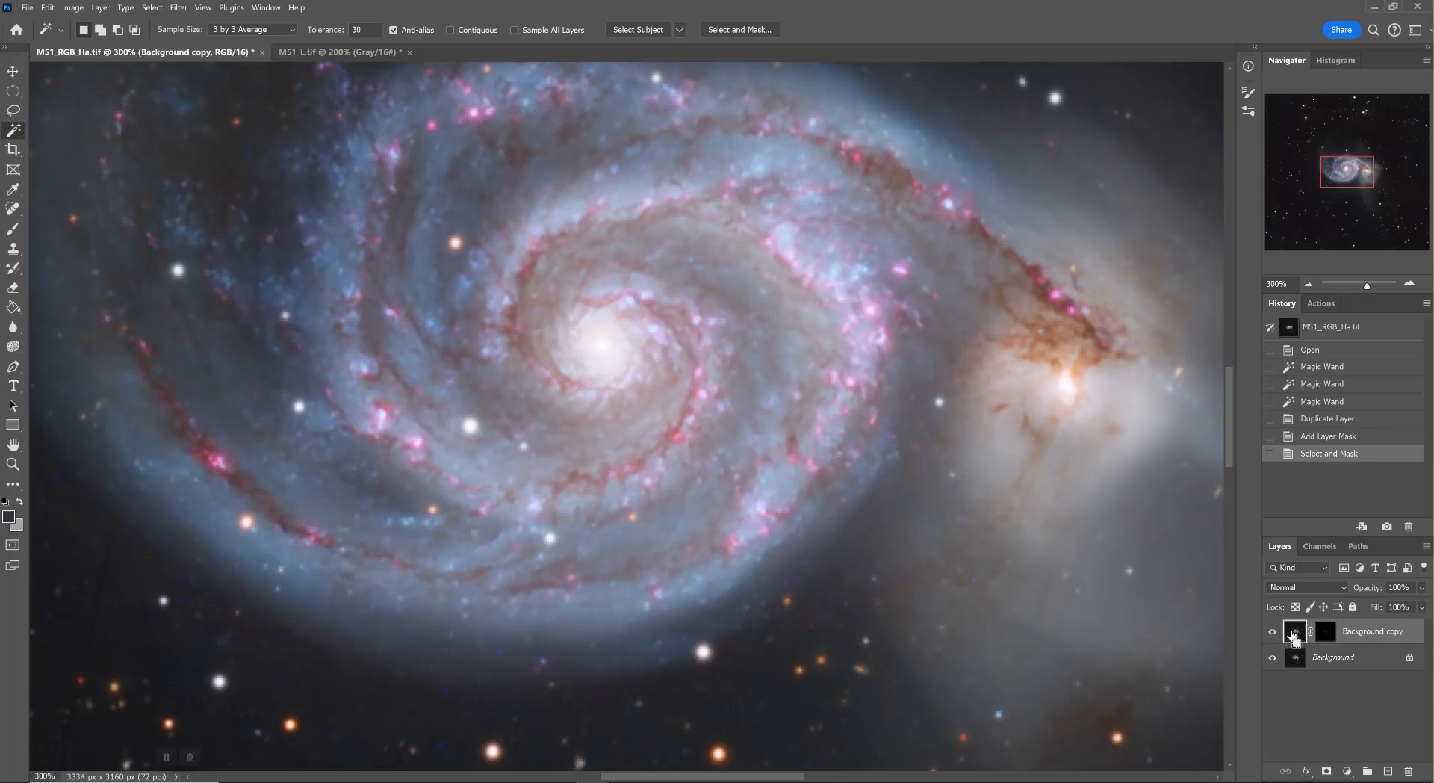
{"action": "key", "text": "ctrl+u"}
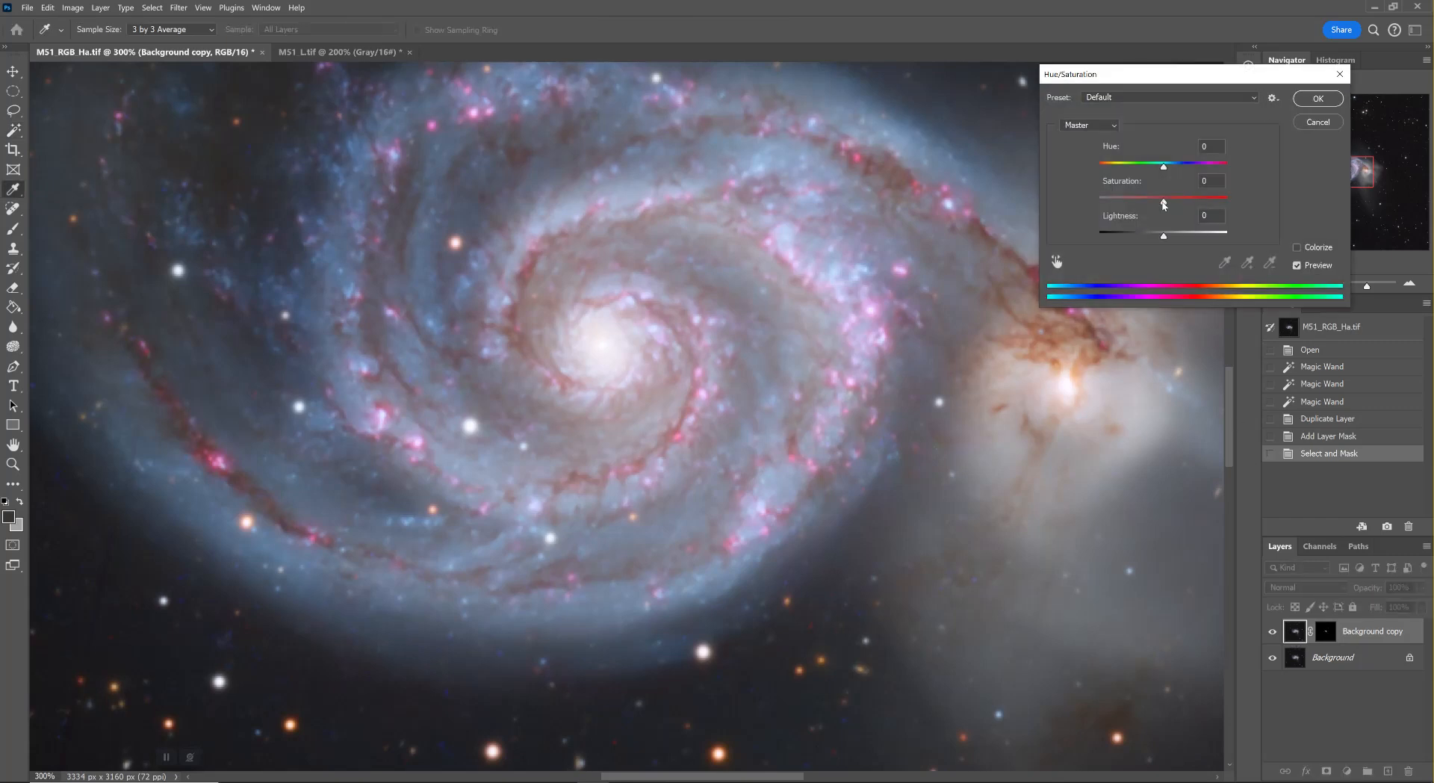
{"action": "mouse_move", "coordinate": [1164, 203]}
{"action": "left_mouse_down"}
{"action": "mouse_move", "coordinate": [1107, 216]}
{"action": "mouse_move", "coordinate": [1173, 216]}
{"action": "mouse_move", "coordinate": [1152, 213]}
{"action": "left_mouse_up"}
{"action": "mouse_move", "coordinate": [1153, 203]}
{"action": "left_mouse_down"}
{"action": "mouse_move", "coordinate": [1137, 199]}
{"action": "mouse_move", "coordinate": [1151, 200]}
{"action": "left_mouse_up"}
{"action": "left_click", "coordinate": [1312, 100]}
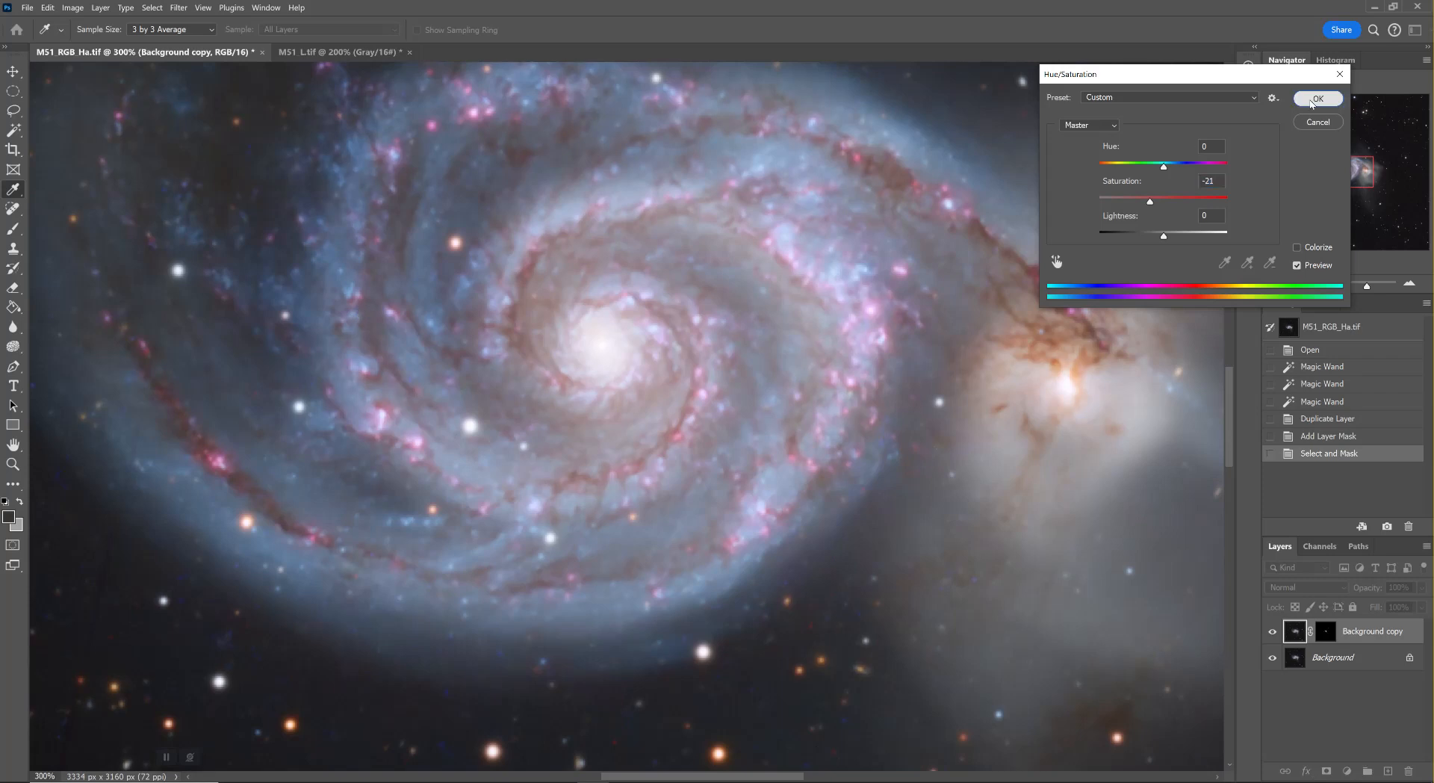
Flatten the colour image, and revert to the Hue/Saturation state before flattening
{"action": "left_click", "coordinate": [101, 8]}
{"action": "left_click", "coordinate": [136, 473]}
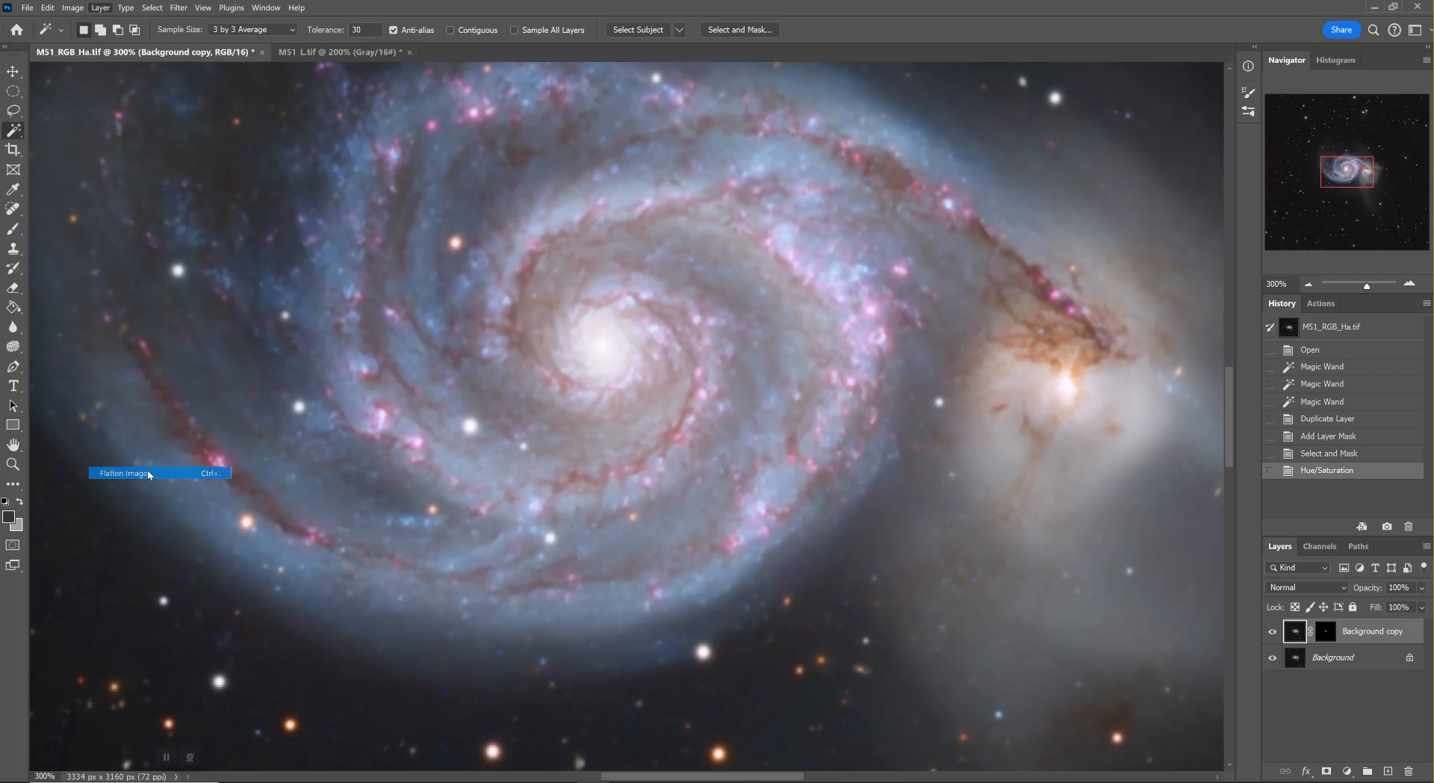
{"action": "left_click", "coordinate": [1313, 471]}
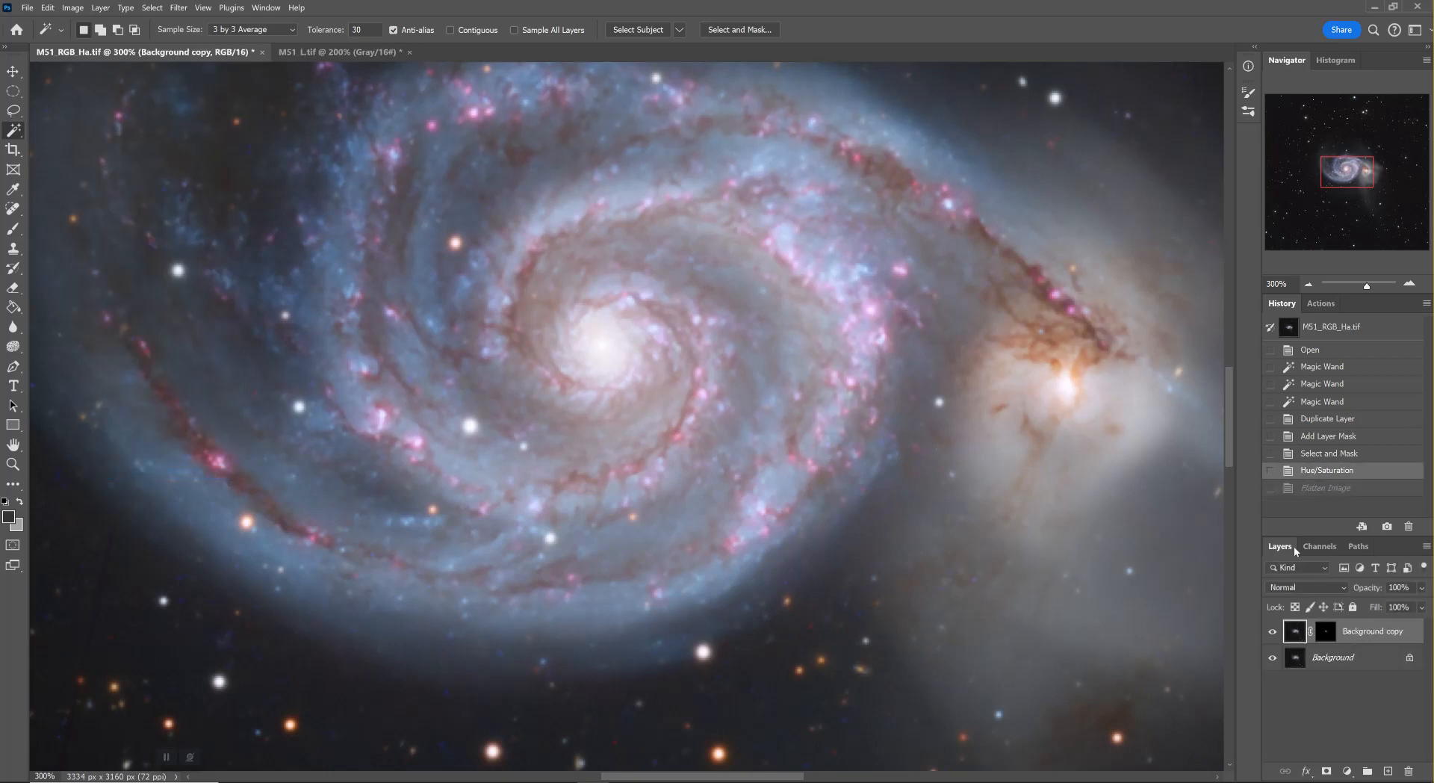
Compare the galaxy with and without the nebula adjustment by repeatedly hiding and showing the Background copy layer
{"action": "left_click", "coordinate": [1273, 632]}
{"action": "left_click", "coordinate": [1273, 634]}
{"action": "left_click", "coordinate": [1273, 633]}
{"action": "left_click", "coordinate": [1273, 635]}
{"action": "left_click", "coordinate": [1273, 634]}
{"action": "left_click", "coordinate": [1274, 634]}
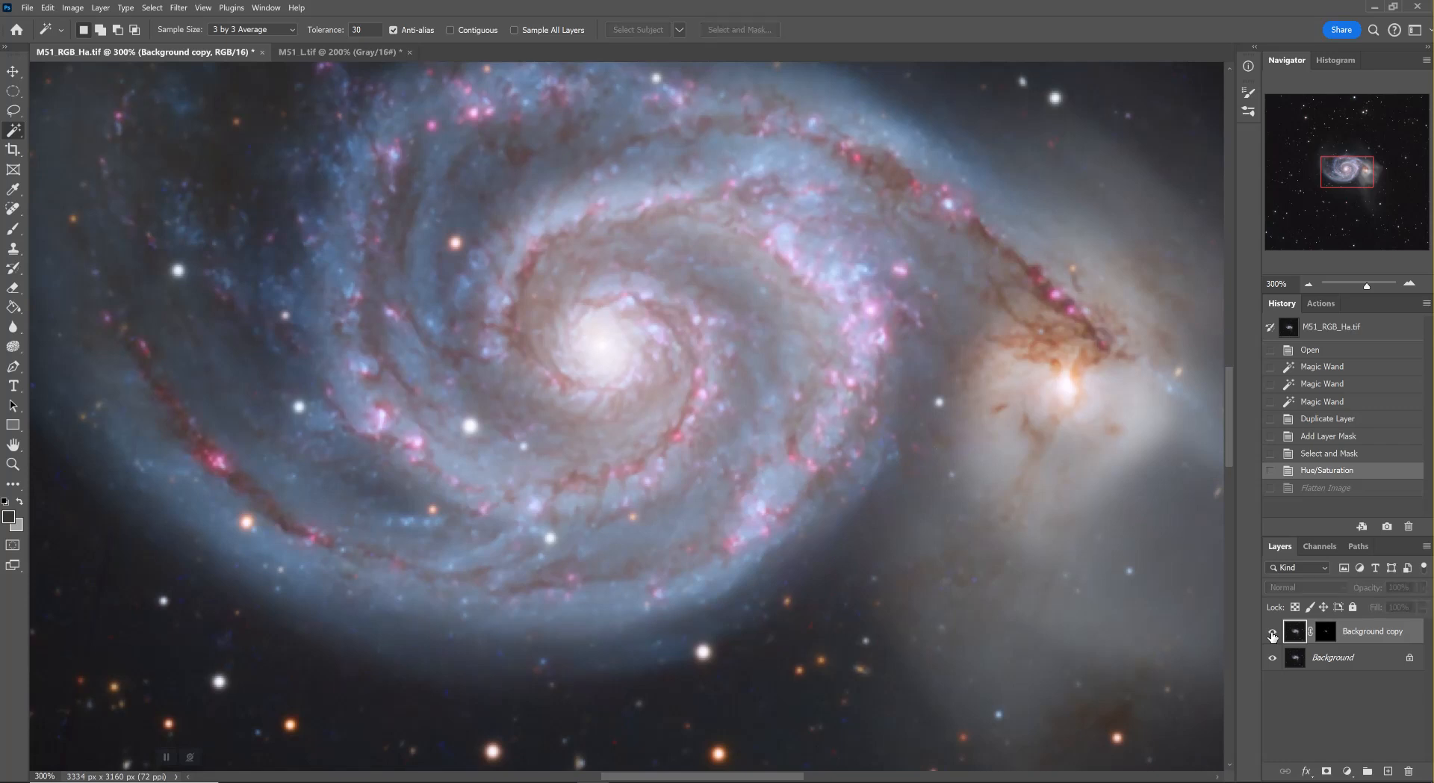
{"action": "left_click", "coordinate": [1273, 634]}
{"action": "left_click", "coordinate": [1273, 635]}
{"action": "left_click", "coordinate": [1273, 635]}
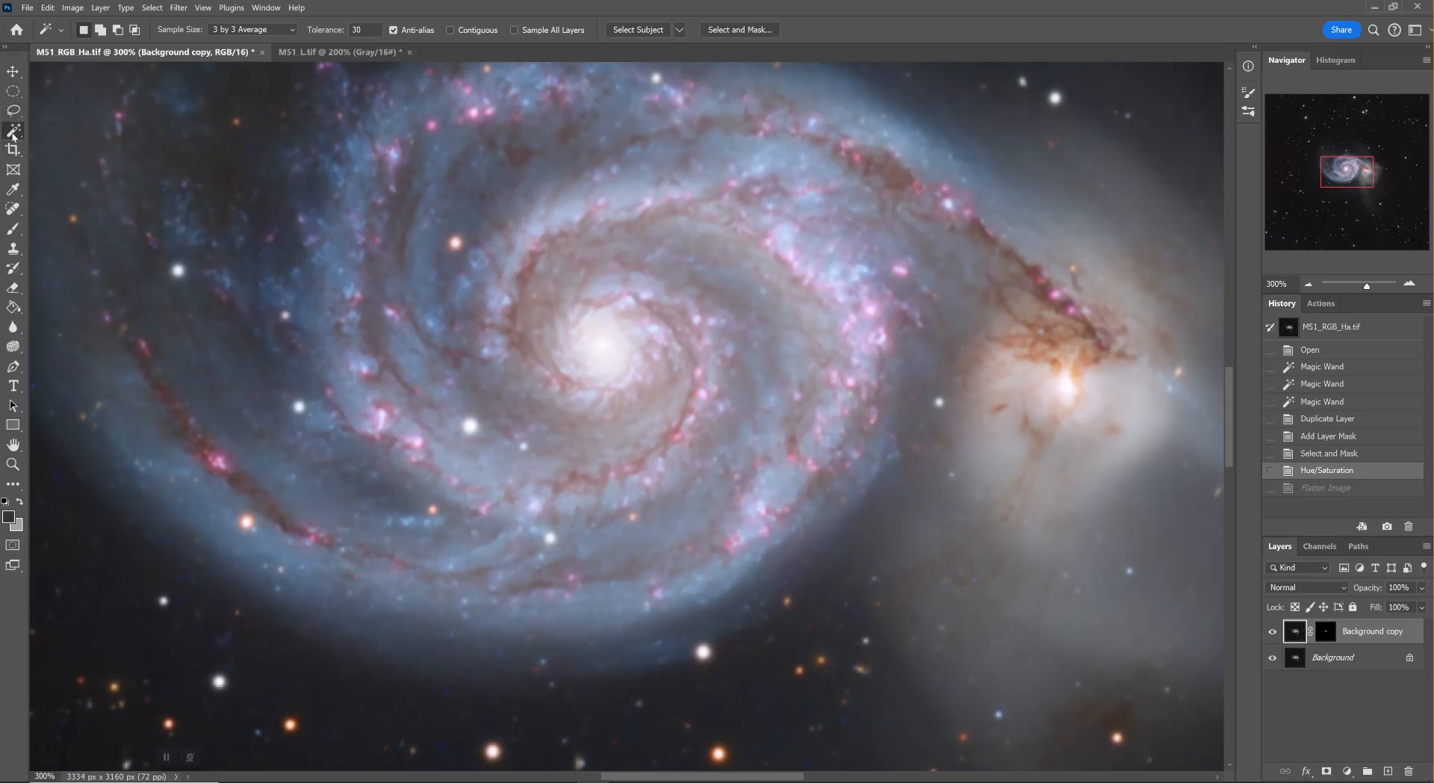
Switch to M51_L.tif, duplicate its Background layer and give the duplicate a layer mask that hides everything
{"action": "left_click", "coordinate": [340, 53]}
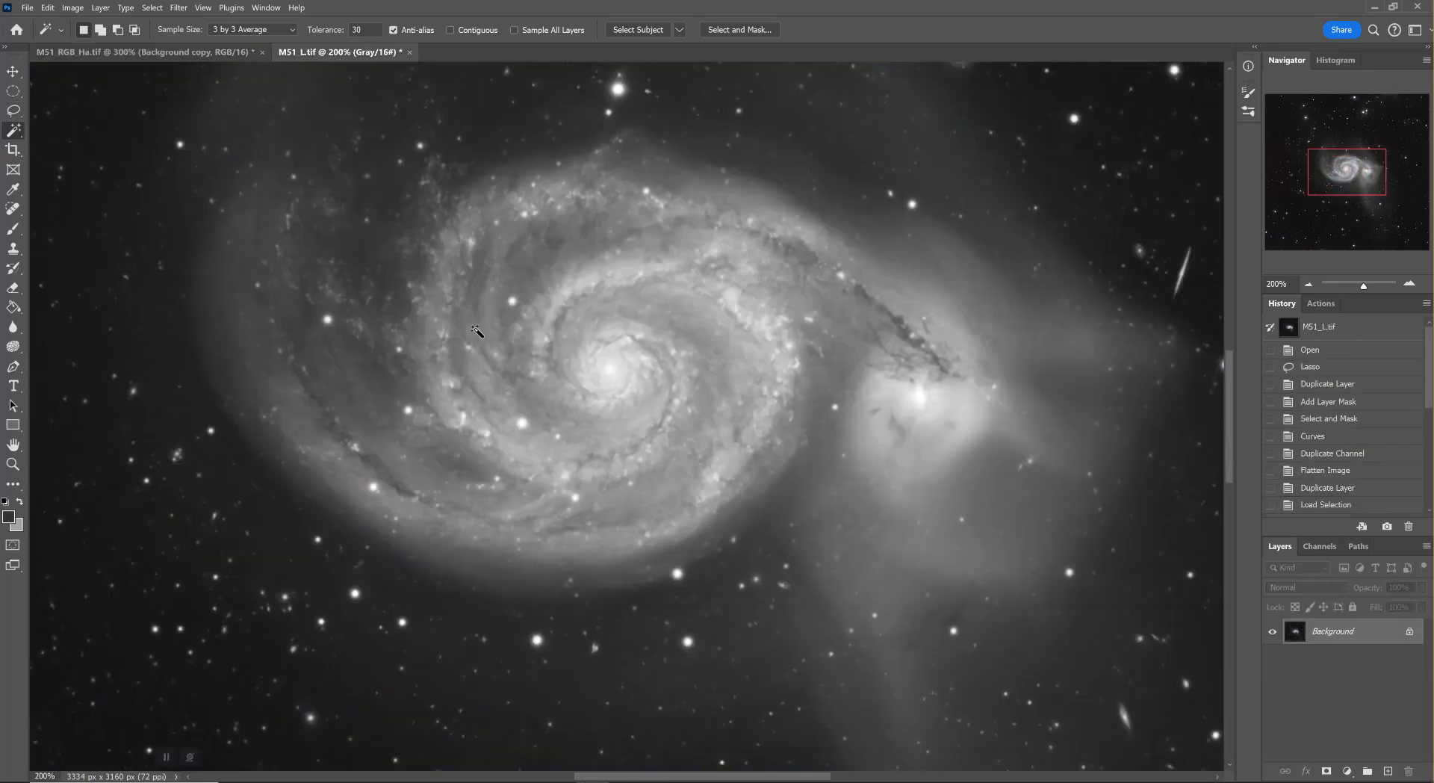
{"action": "double_click", "coordinate": [14, 445]}
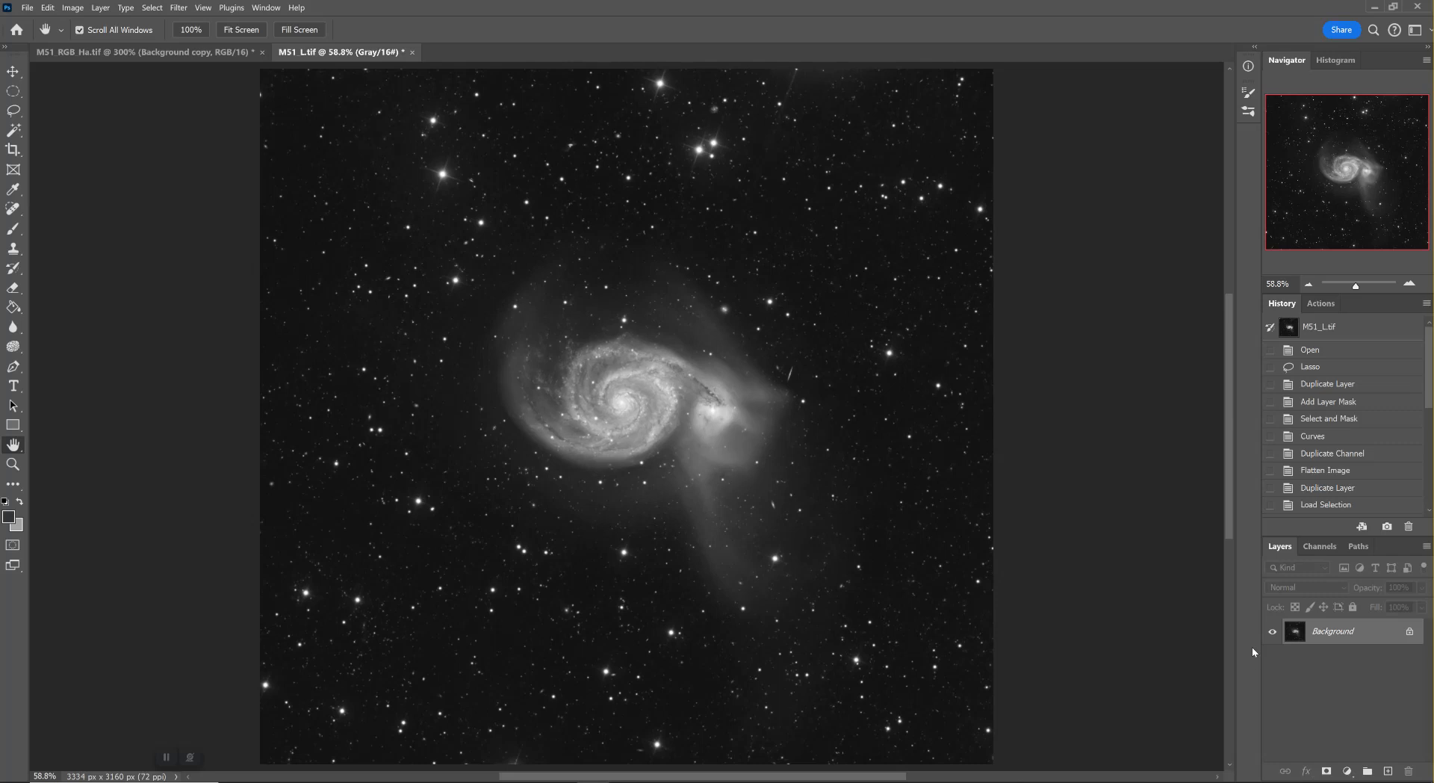
{"action": "left_click_drag", "start_coordinate": [1357, 635], "coordinate": [1387, 765]}
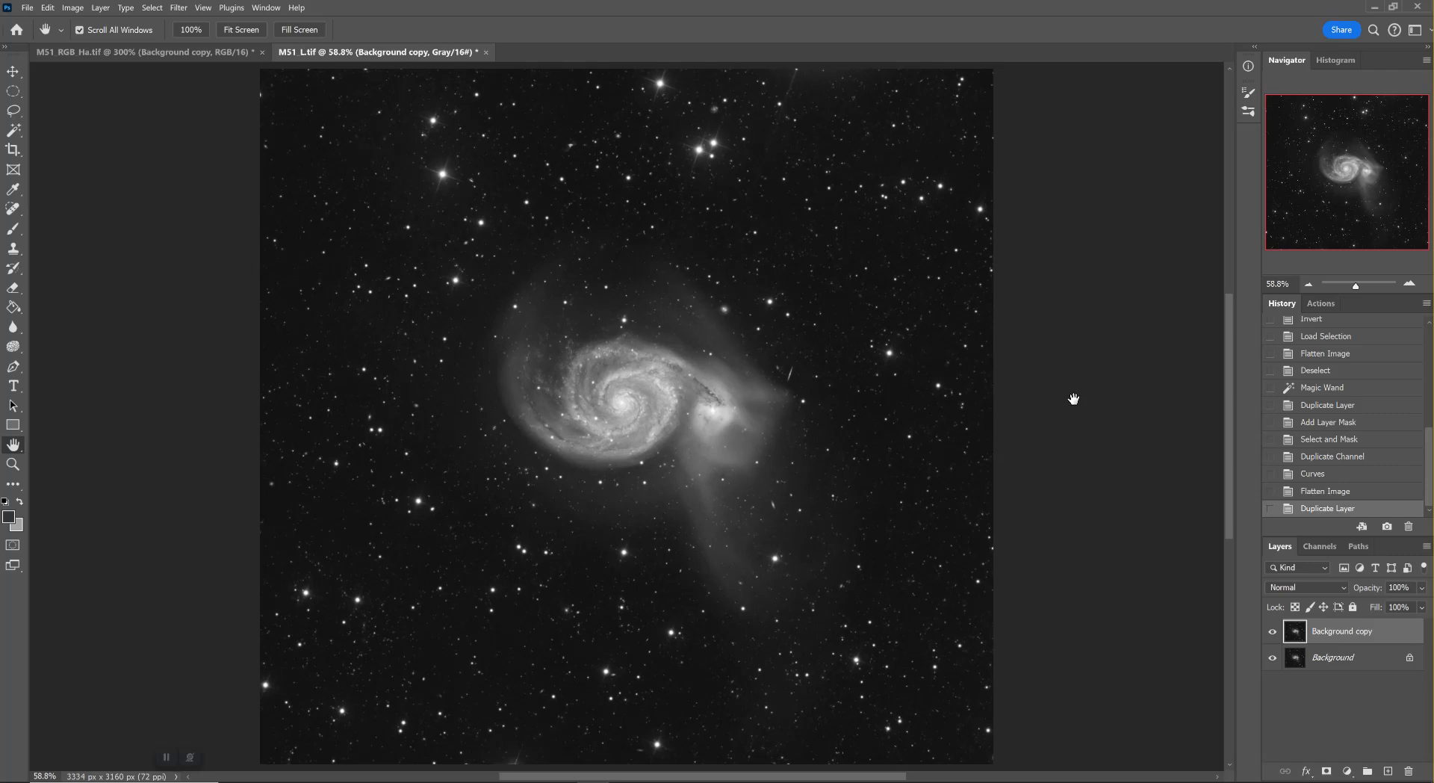
{"action": "left_click", "coordinate": [101, 9]}
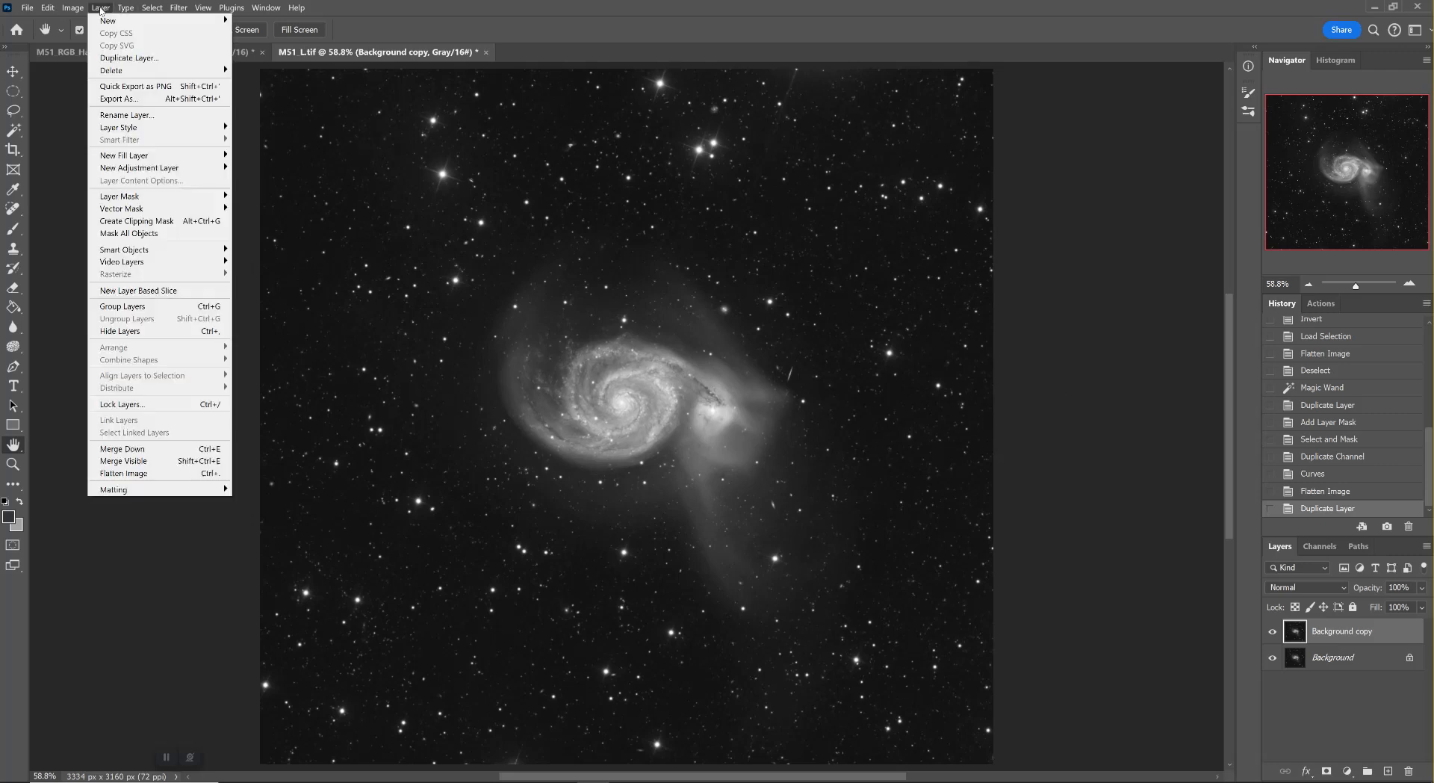
{"action": "mouse_move", "coordinate": [201, 196]}
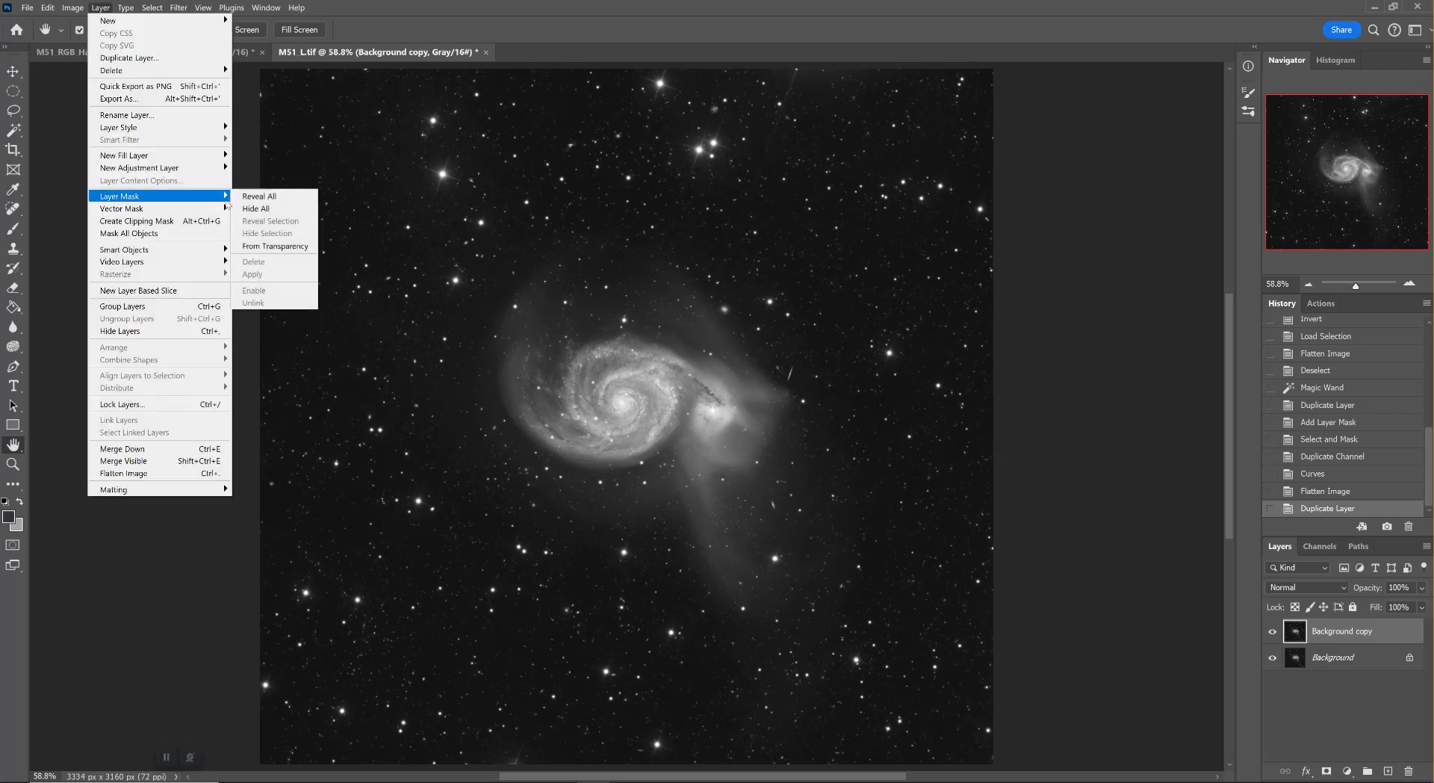
{"action": "left_click", "coordinate": [243, 213]}
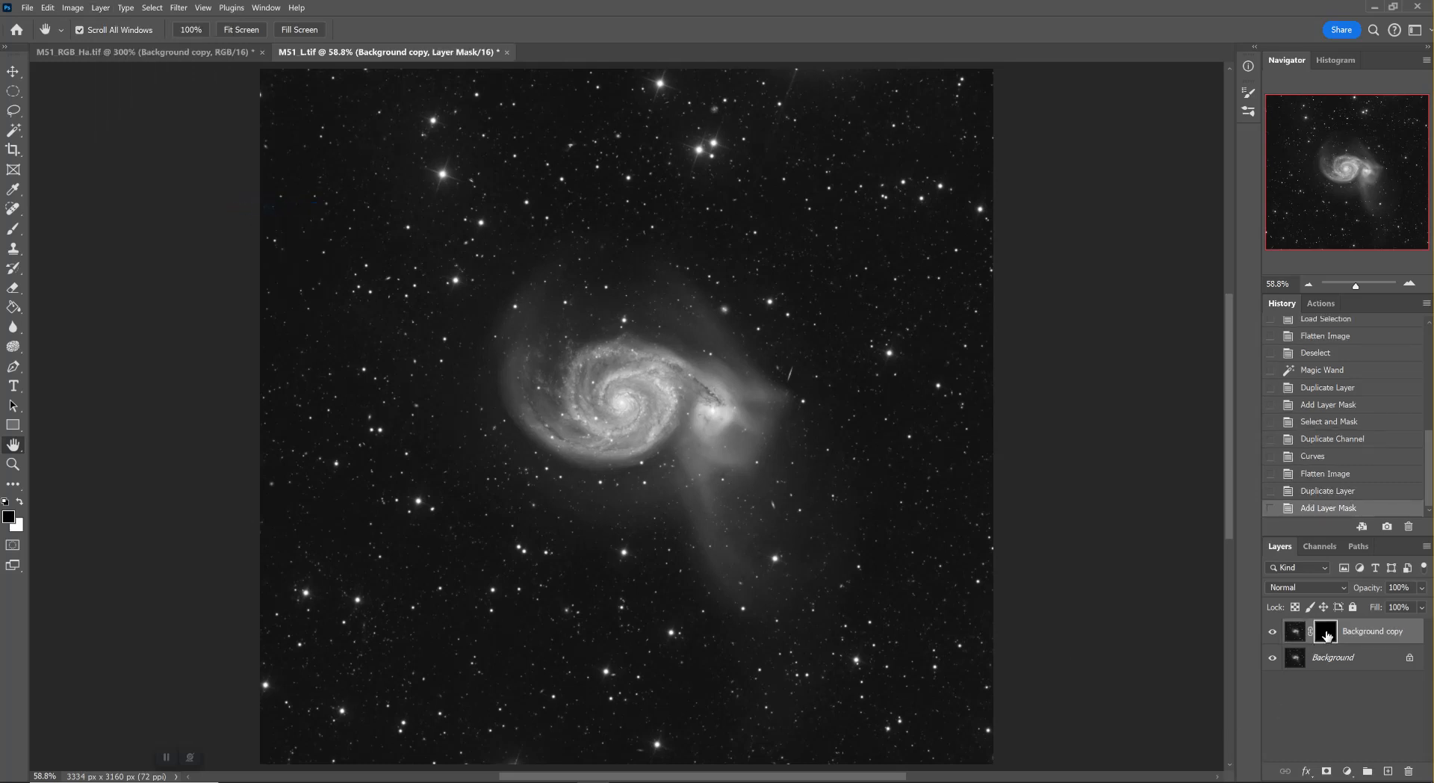
Copy the entire Background image, paste it into the Background copy's layer mask and deselect
{"action": "left_click", "coordinate": [1296, 663]}
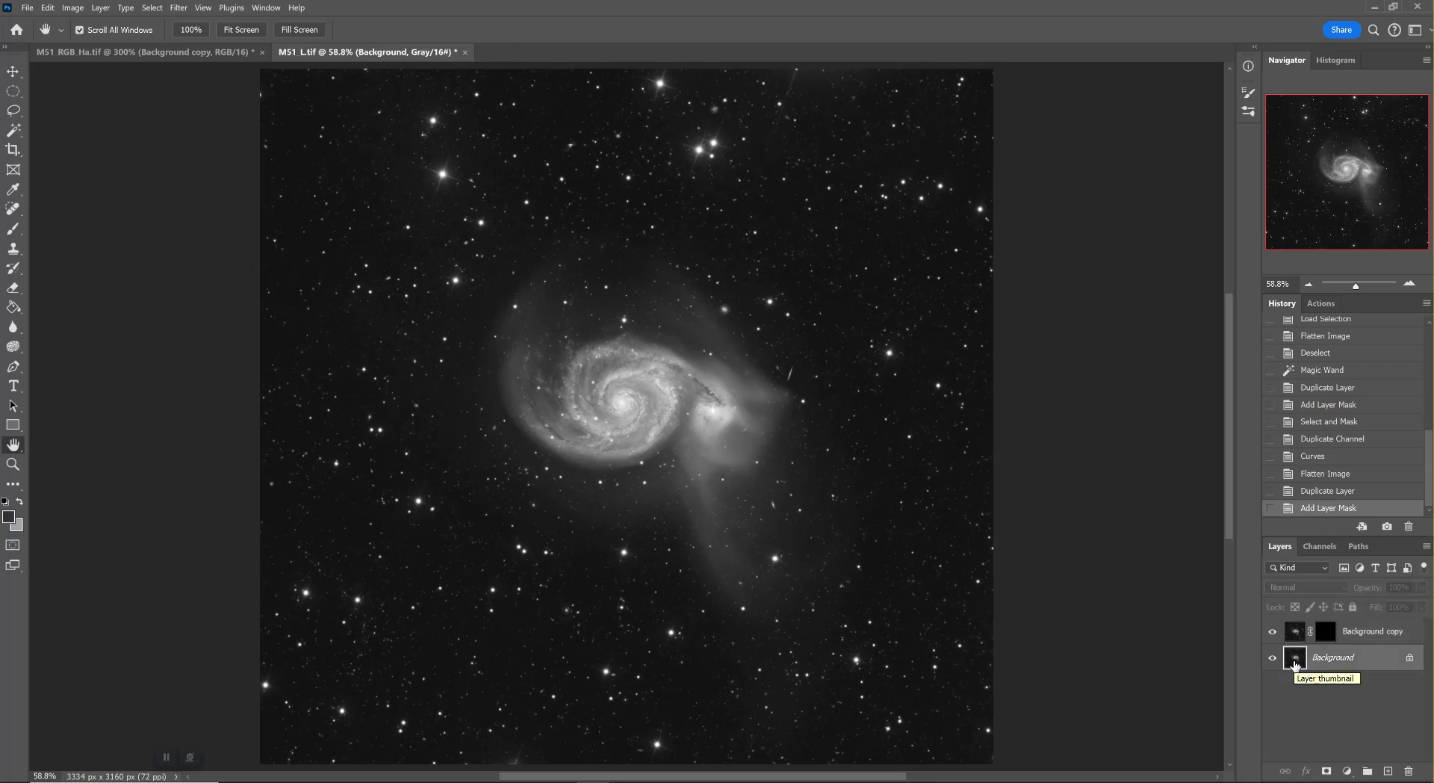
{"action": "left_click_drag", "start_coordinate": [1296, 666], "coordinate": [1298, 669]}
{"action": "left_click", "coordinate": [1298, 669], "text": "ctrl"}
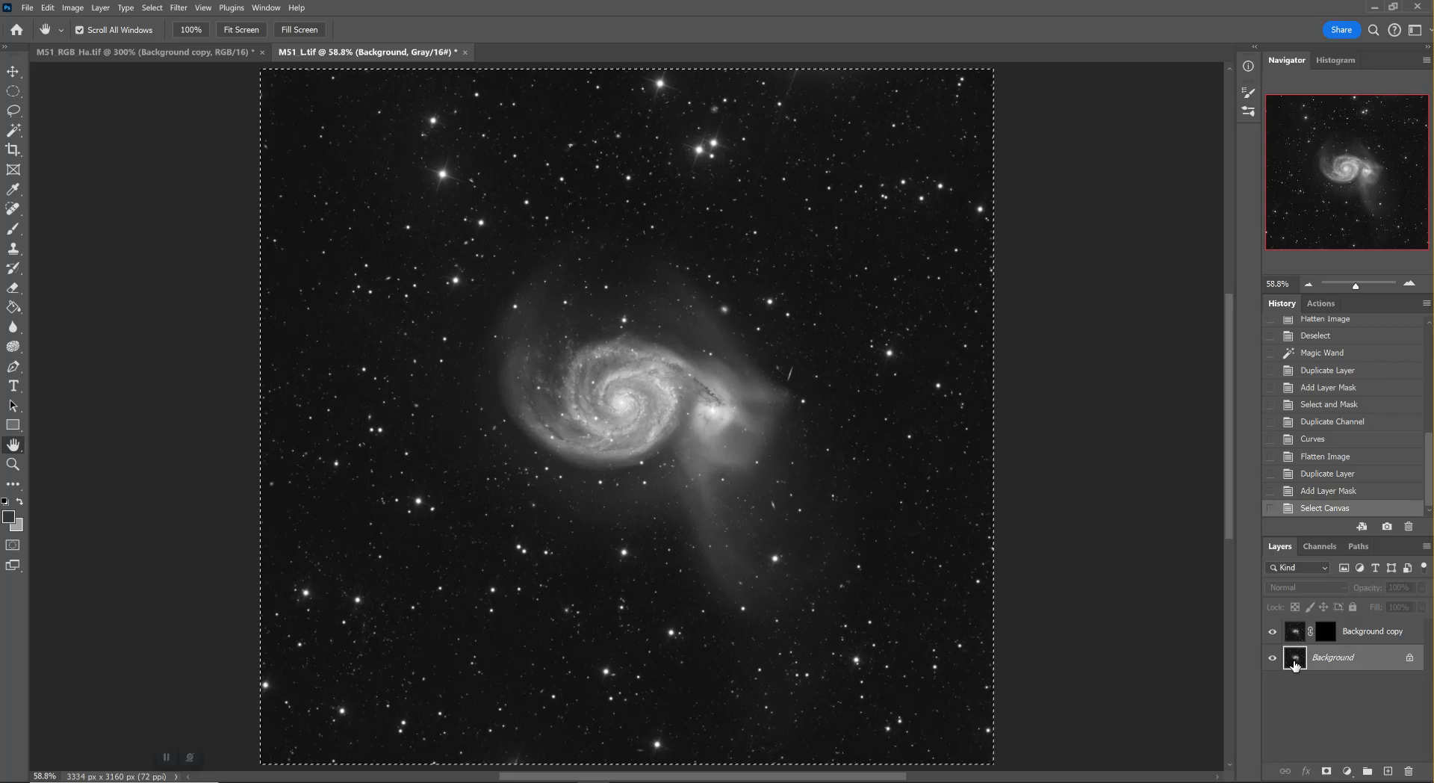
{"action": "left_click", "coordinate": [1327, 640], "text": "alt"}
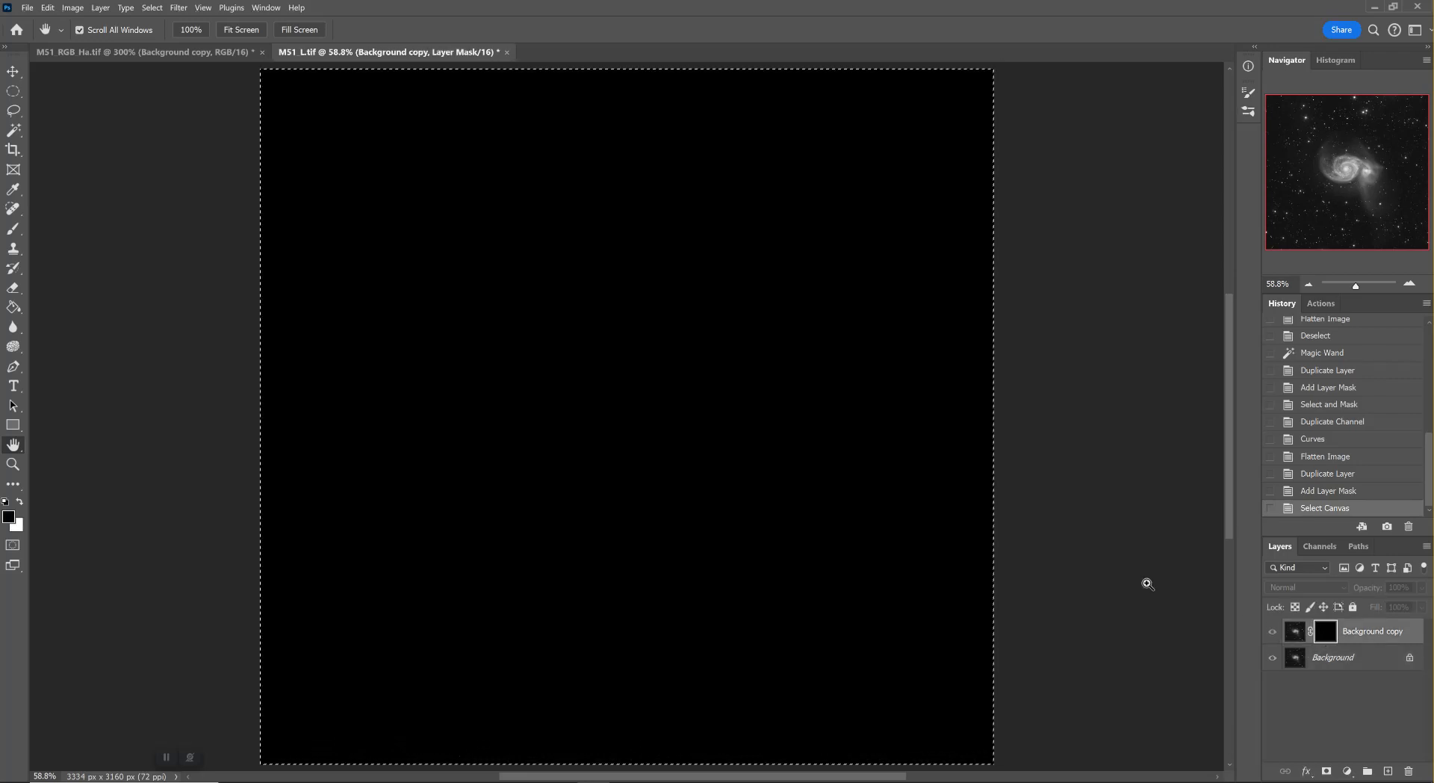
{"action": "key", "text": "ctrl+v"}
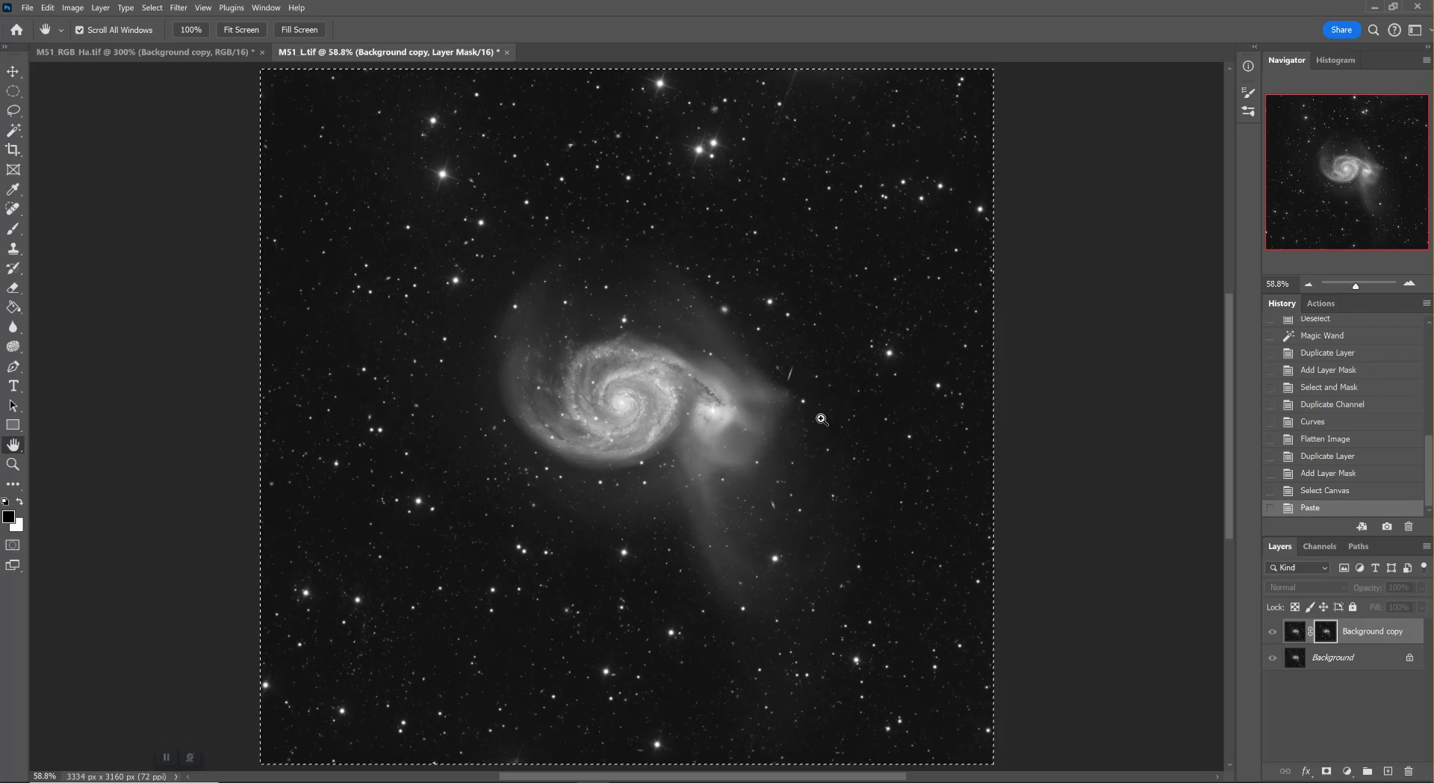
{"action": "key", "text": "ctrl+d"}
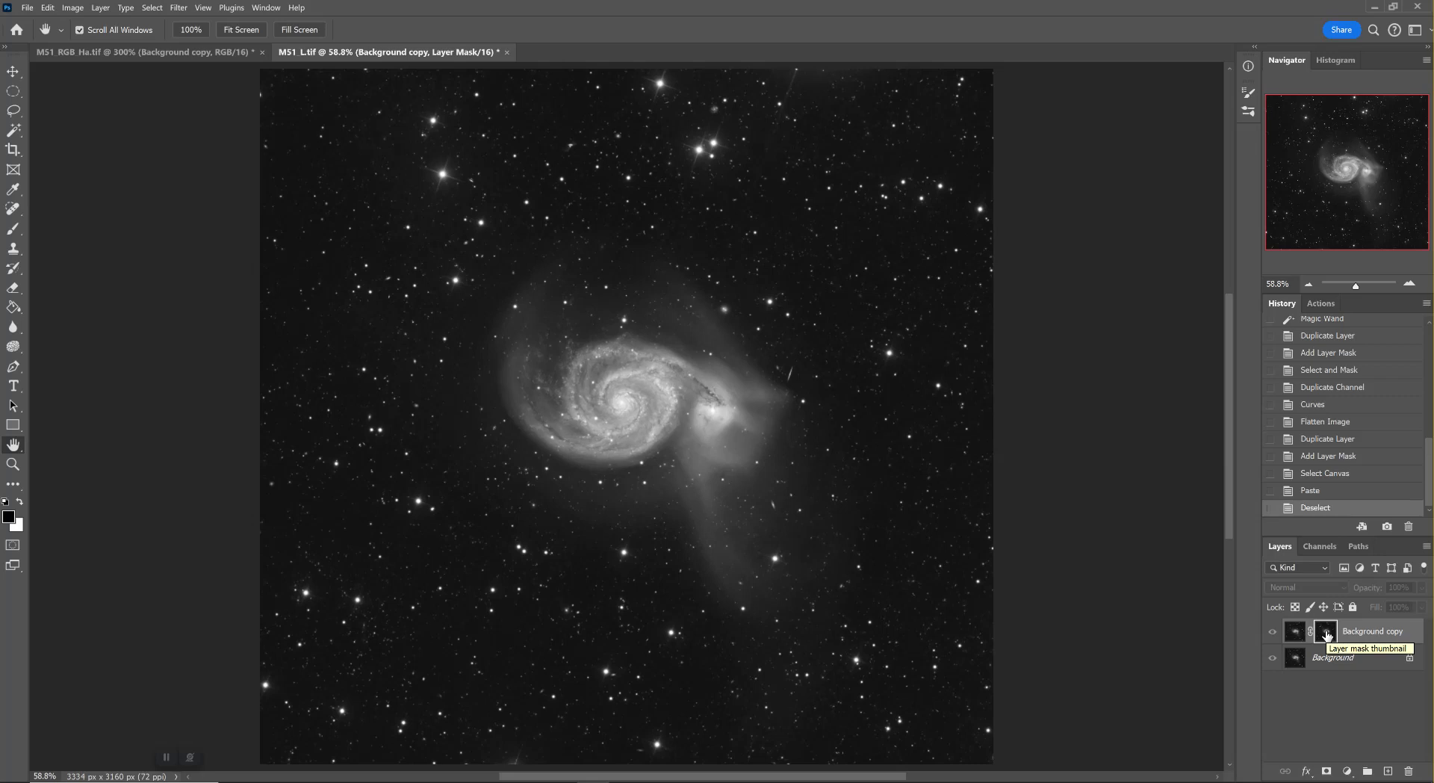
Raise the pasted mask's contrast with Levels, setting the input black point to 39 and the white point to 41
{"action": "left_click_drag", "start_coordinate": [1327, 635], "coordinate": [1331, 638]}
{"action": "key", "text": "ctrl+l"}
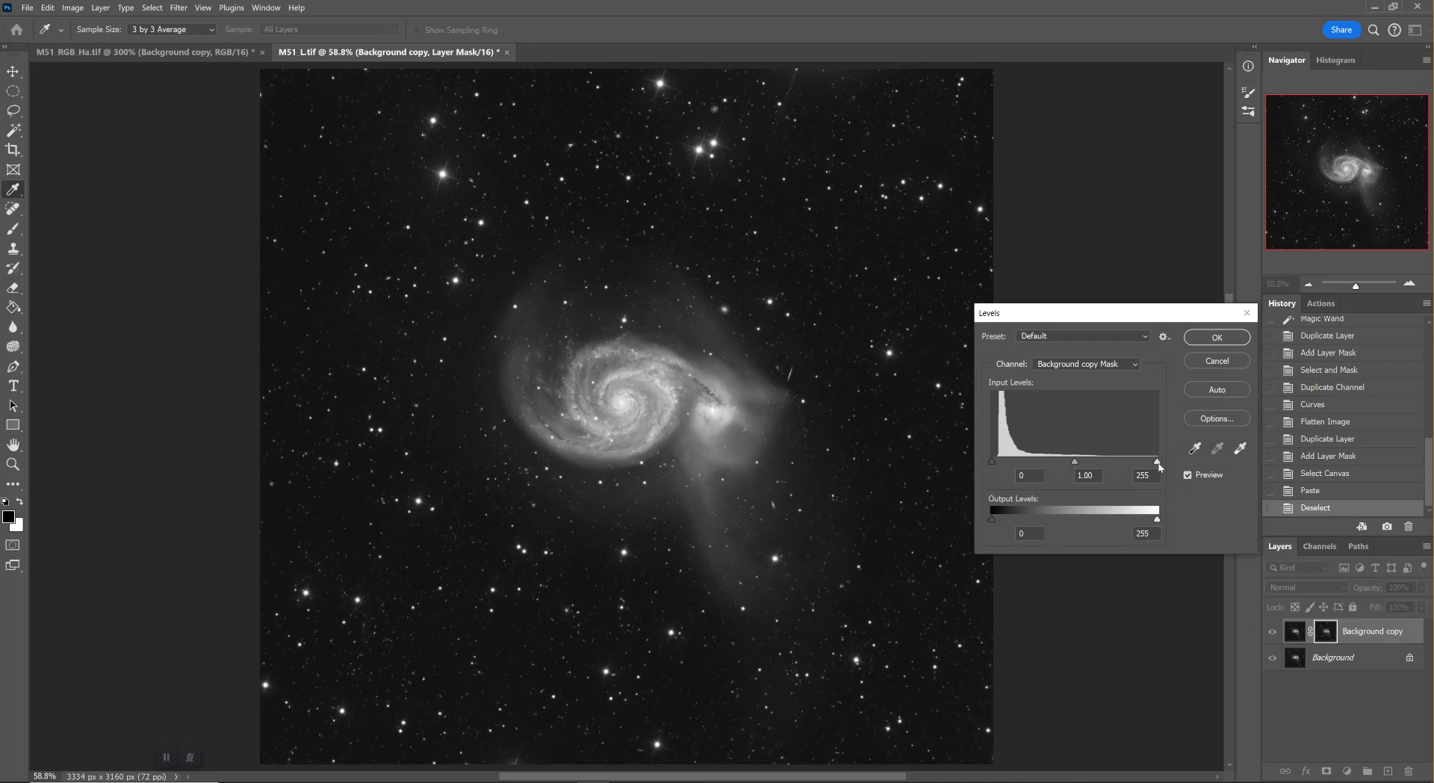
{"action": "left_click_drag", "start_coordinate": [1159, 462], "coordinate": [1018, 468]}
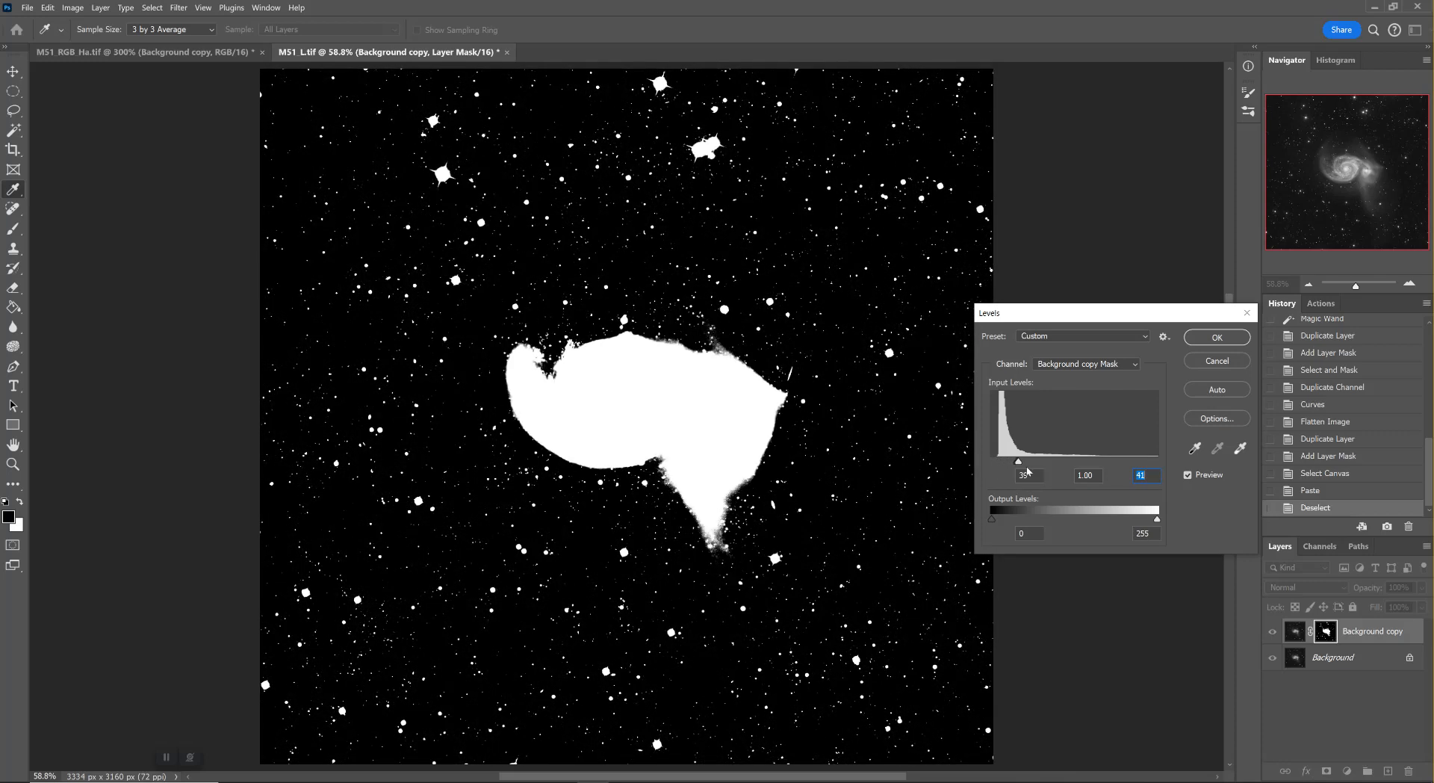
{"action": "left_click", "coordinate": [1034, 473]}
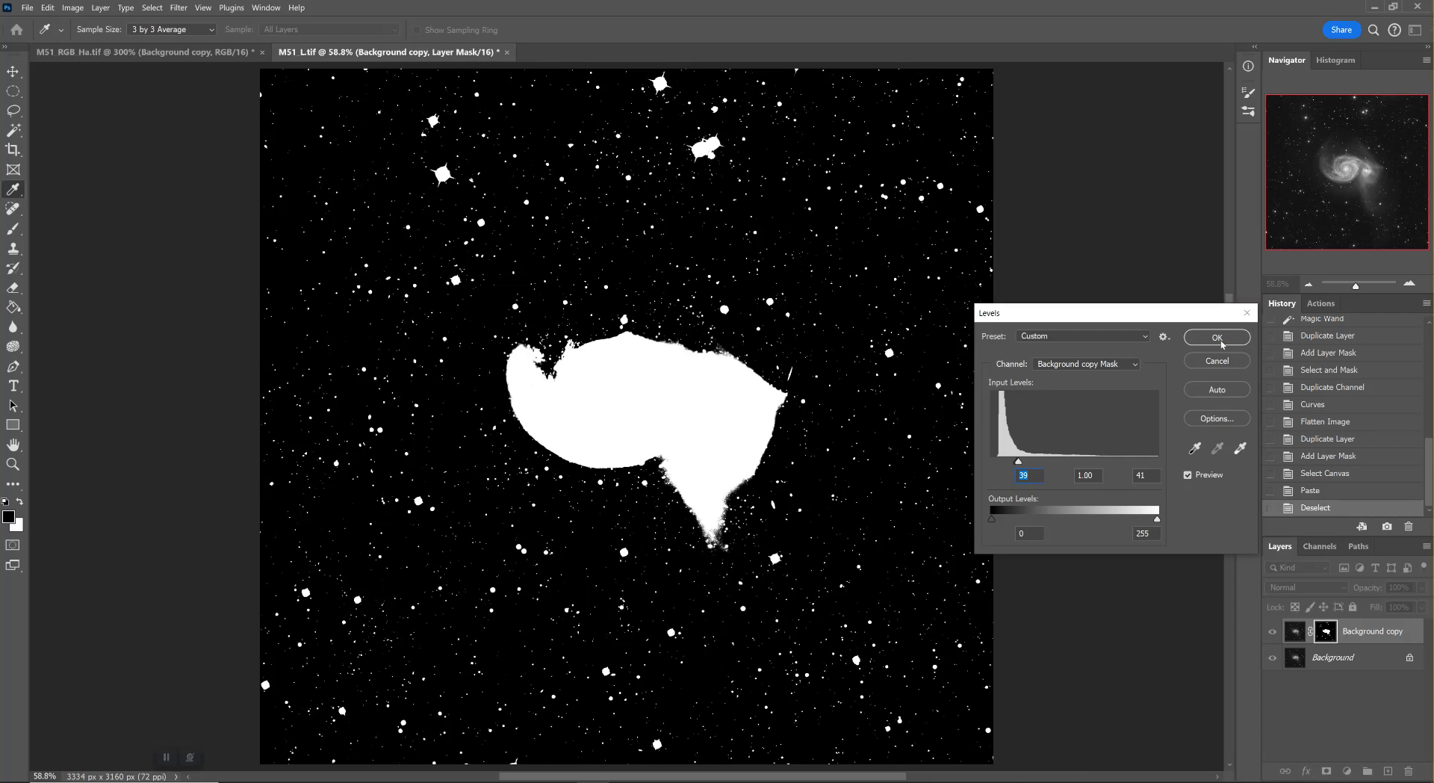
{"action": "left_click", "coordinate": [1222, 341]}
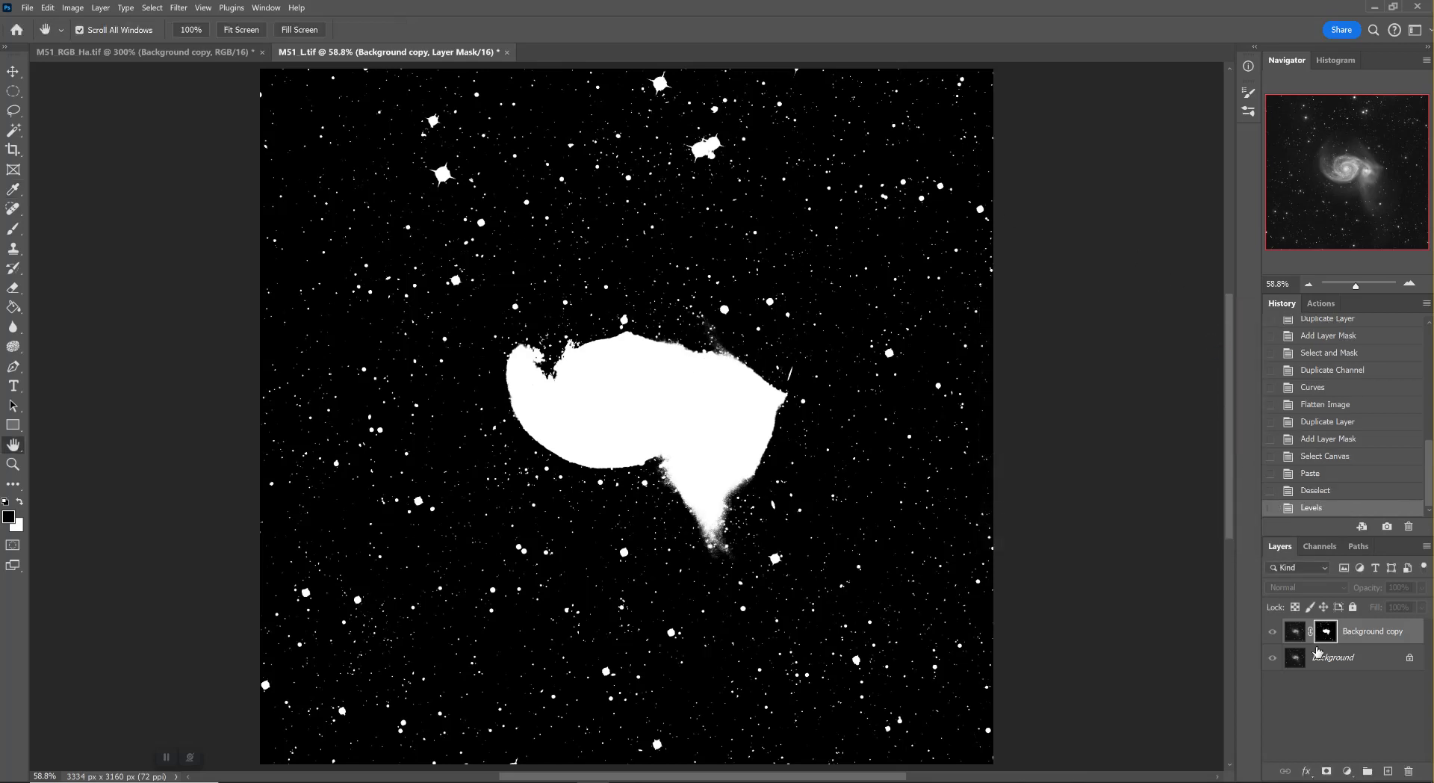
Soften the galaxy and star mask with Select and Mask, using a 7.4 px feather and a +10% edge shift
{"action": "right_click", "coordinate": [1326, 634]}
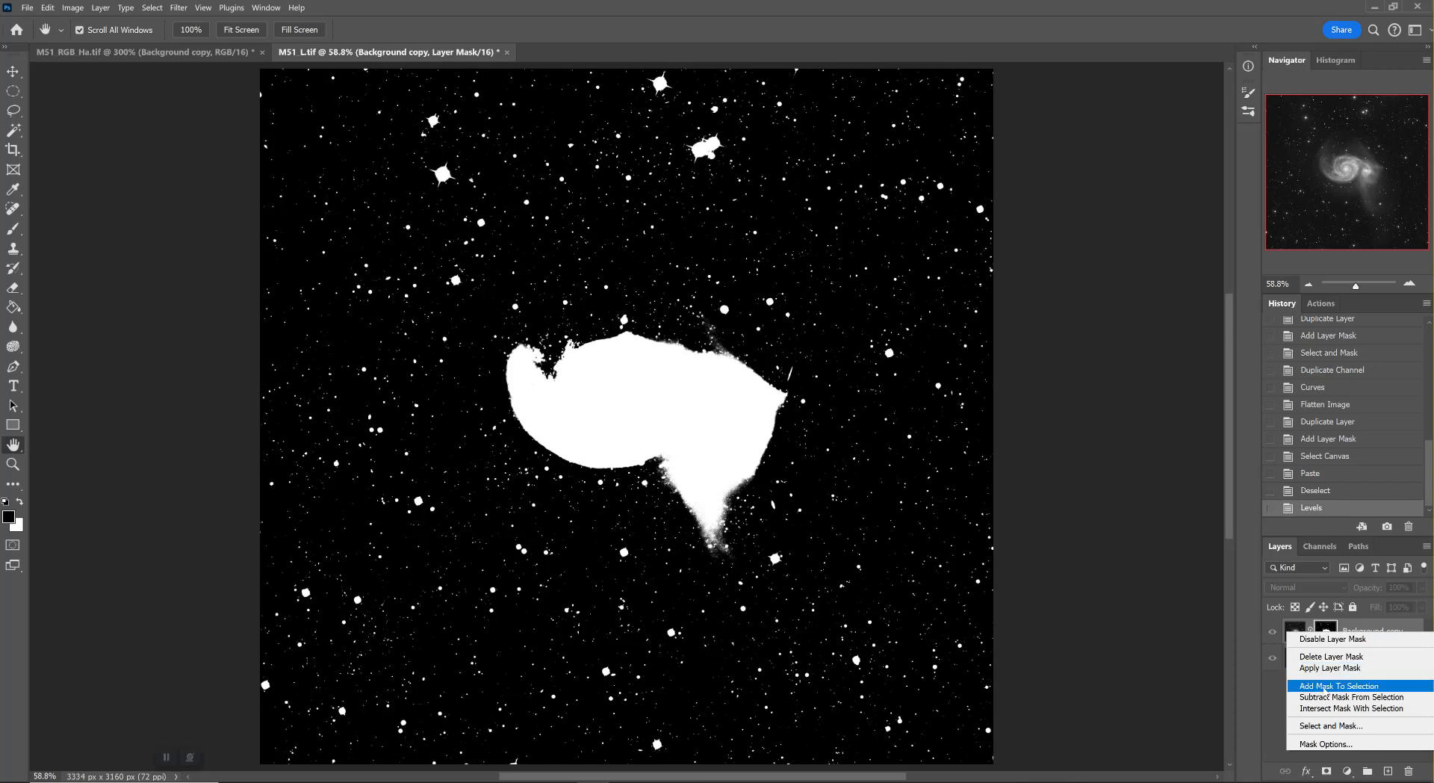
{"action": "left_click", "coordinate": [1328, 725]}
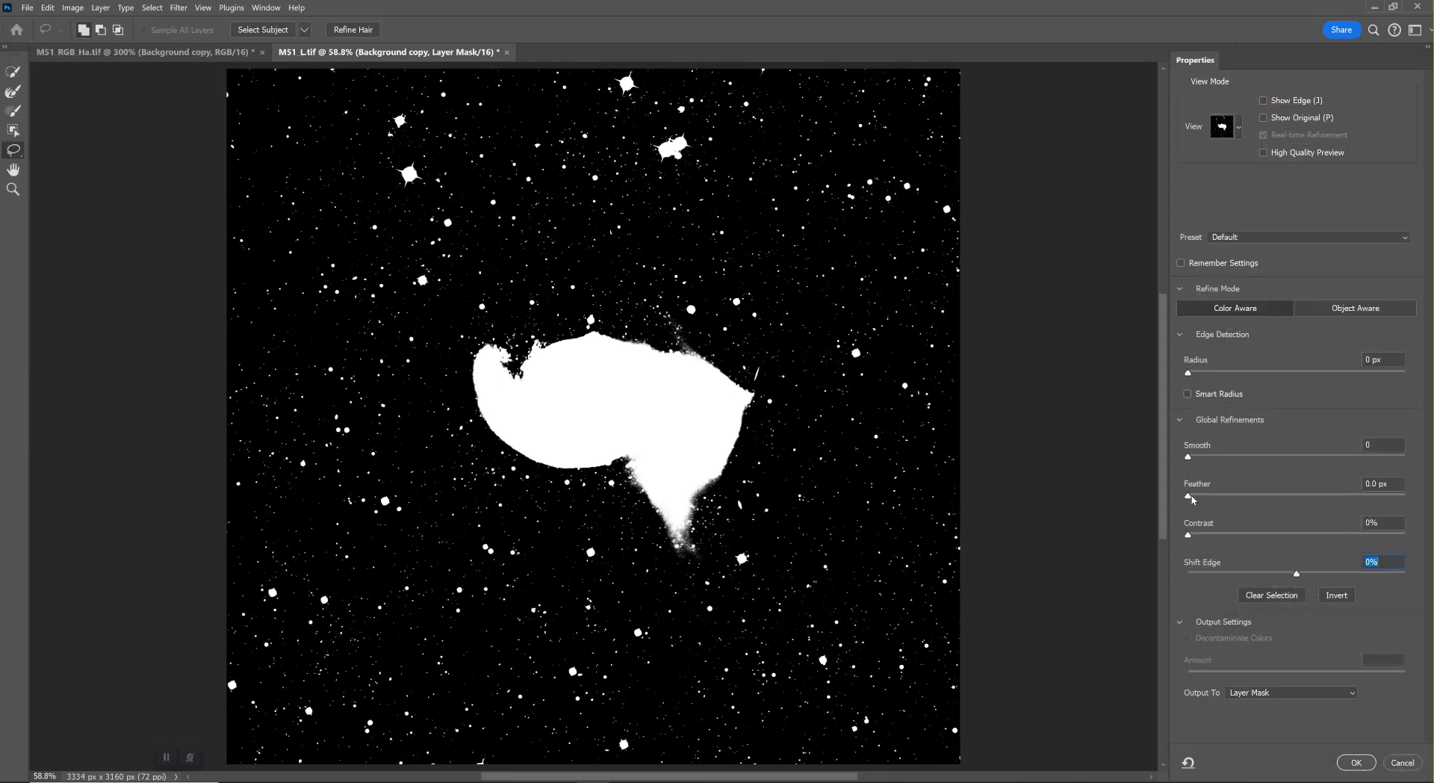
{"action": "left_click", "coordinate": [1191, 497]}
{"action": "left_click_drag", "start_coordinate": [1193, 499], "coordinate": [1261, 510]}
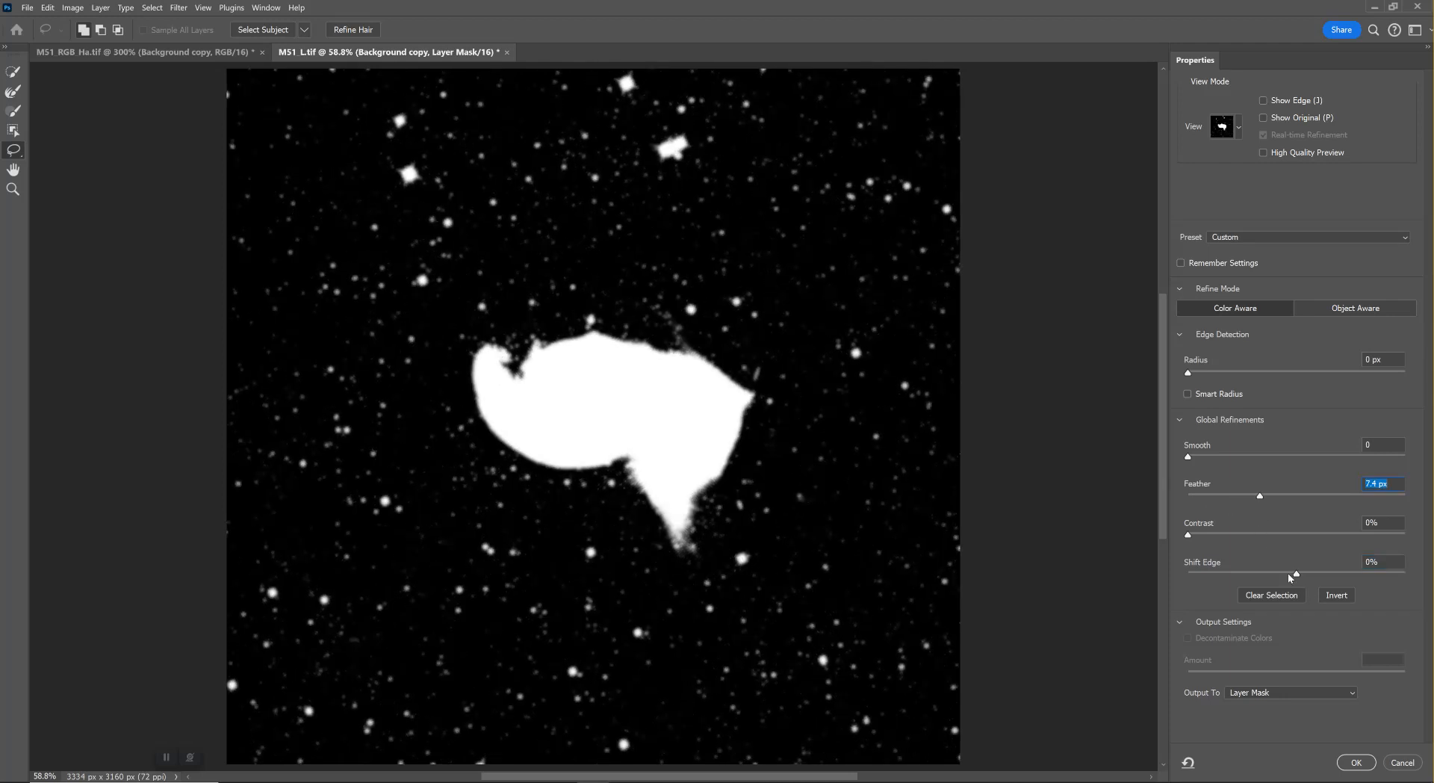
{"action": "left_click_drag", "start_coordinate": [1298, 577], "coordinate": [1307, 576]}
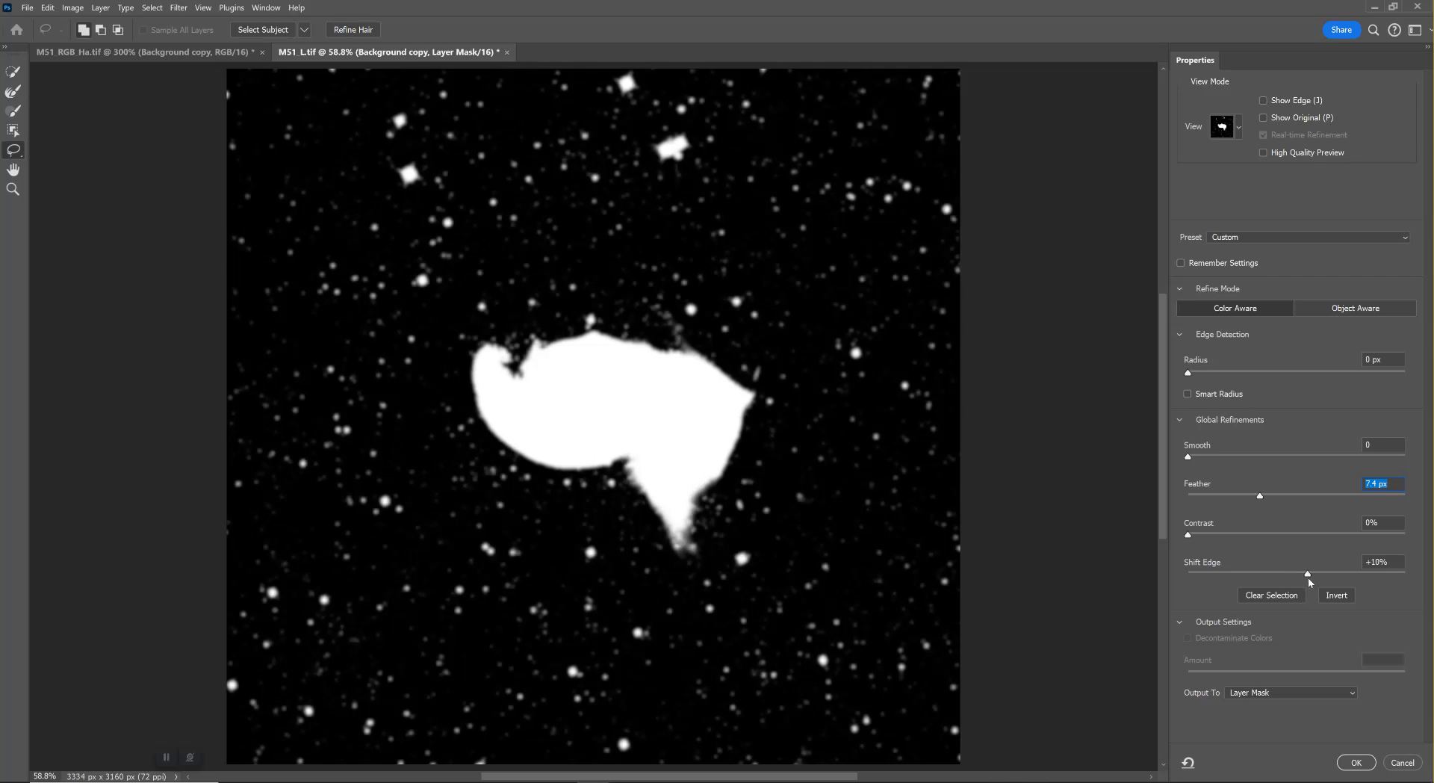
{"action": "left_click", "coordinate": [1356, 762]}
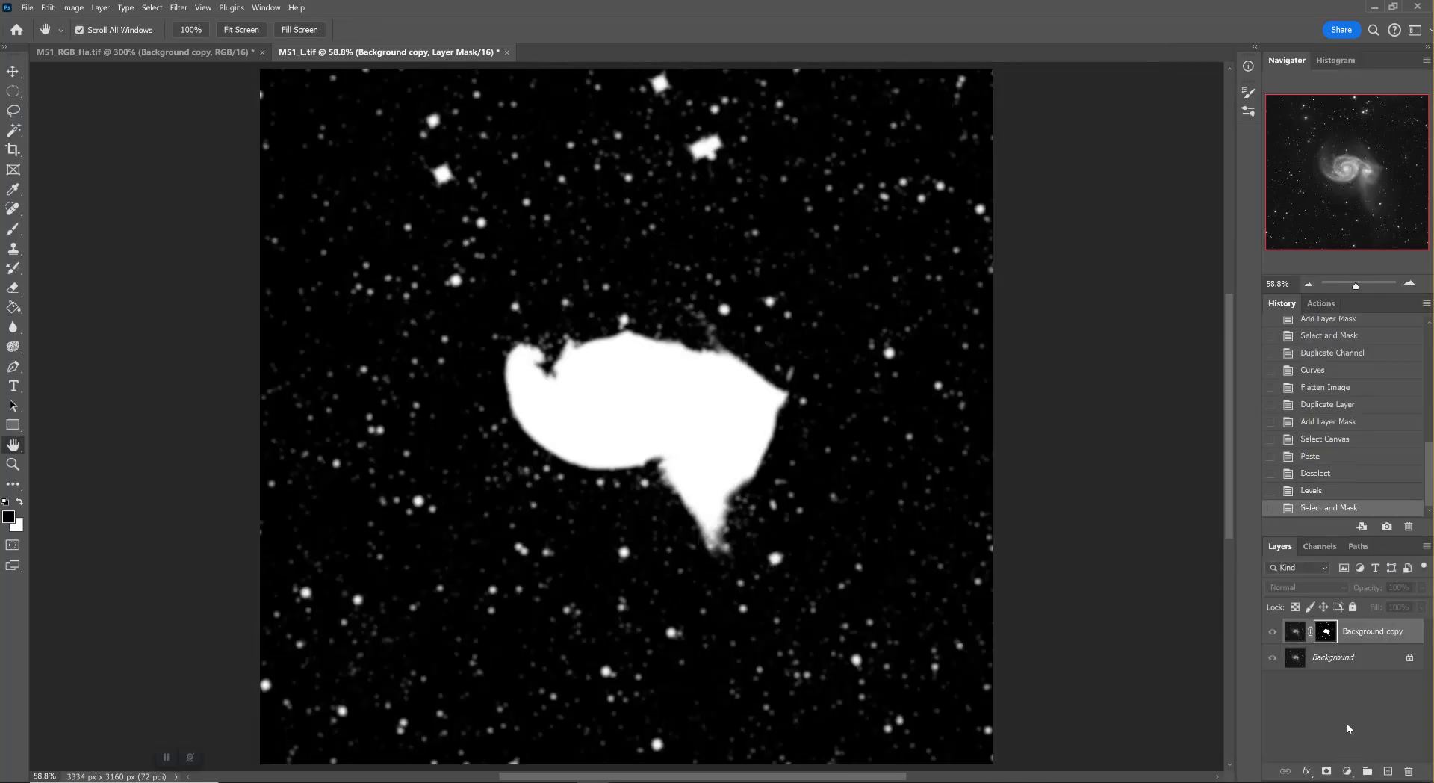
Save the refined layer mask as a duplicate channel named Galaxy and Stars
{"action": "left_click", "coordinate": [1317, 546]}
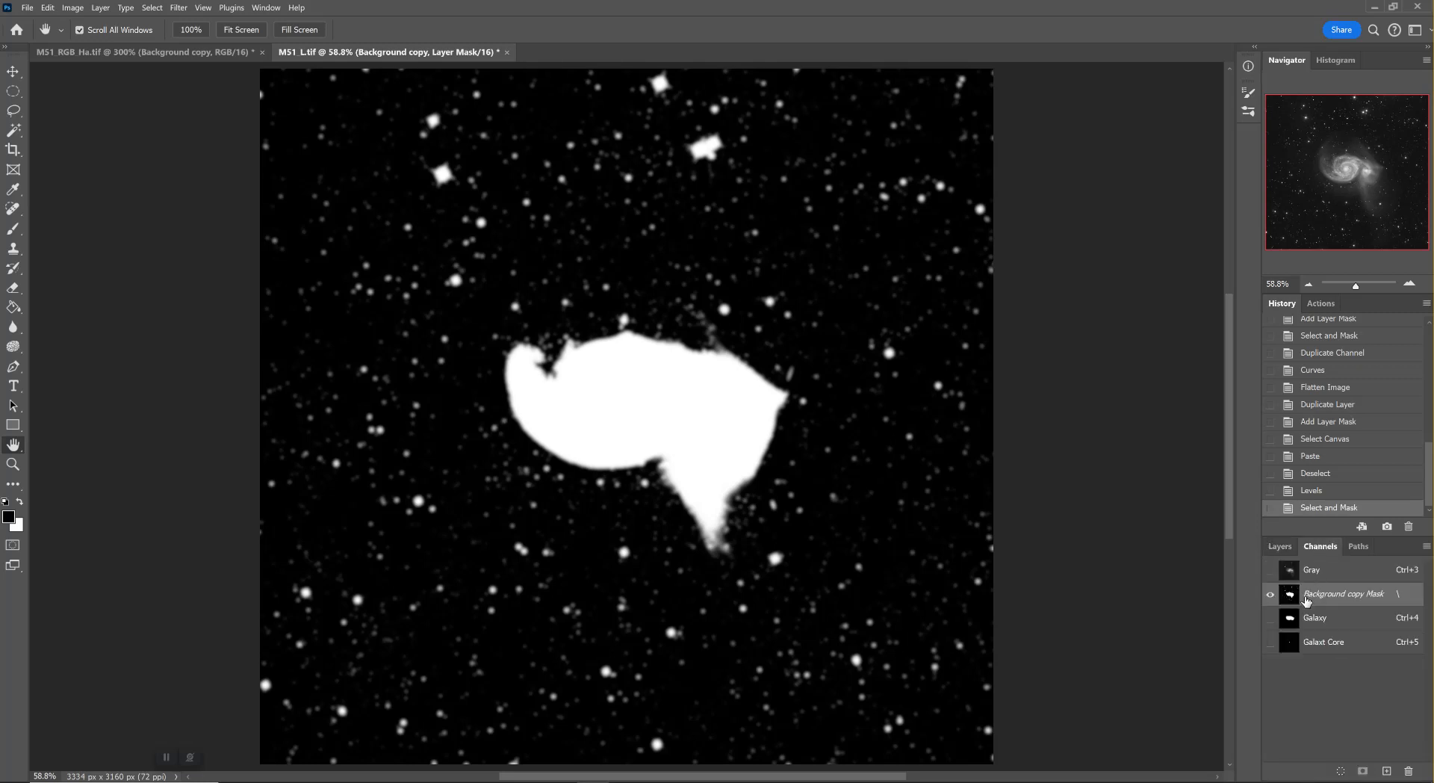
{"action": "right_click", "coordinate": [1306, 601]}
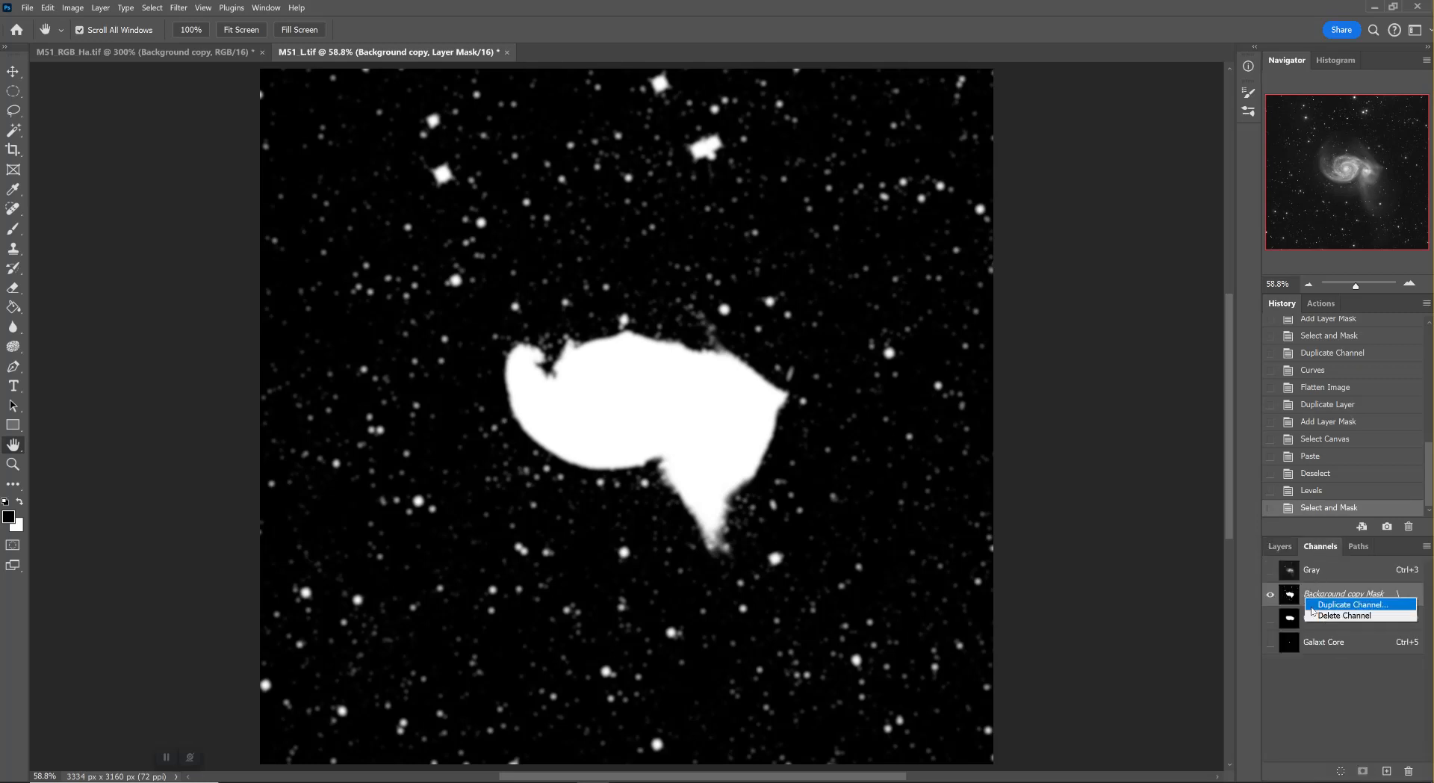
{"action": "left_click", "coordinate": [1337, 605]}
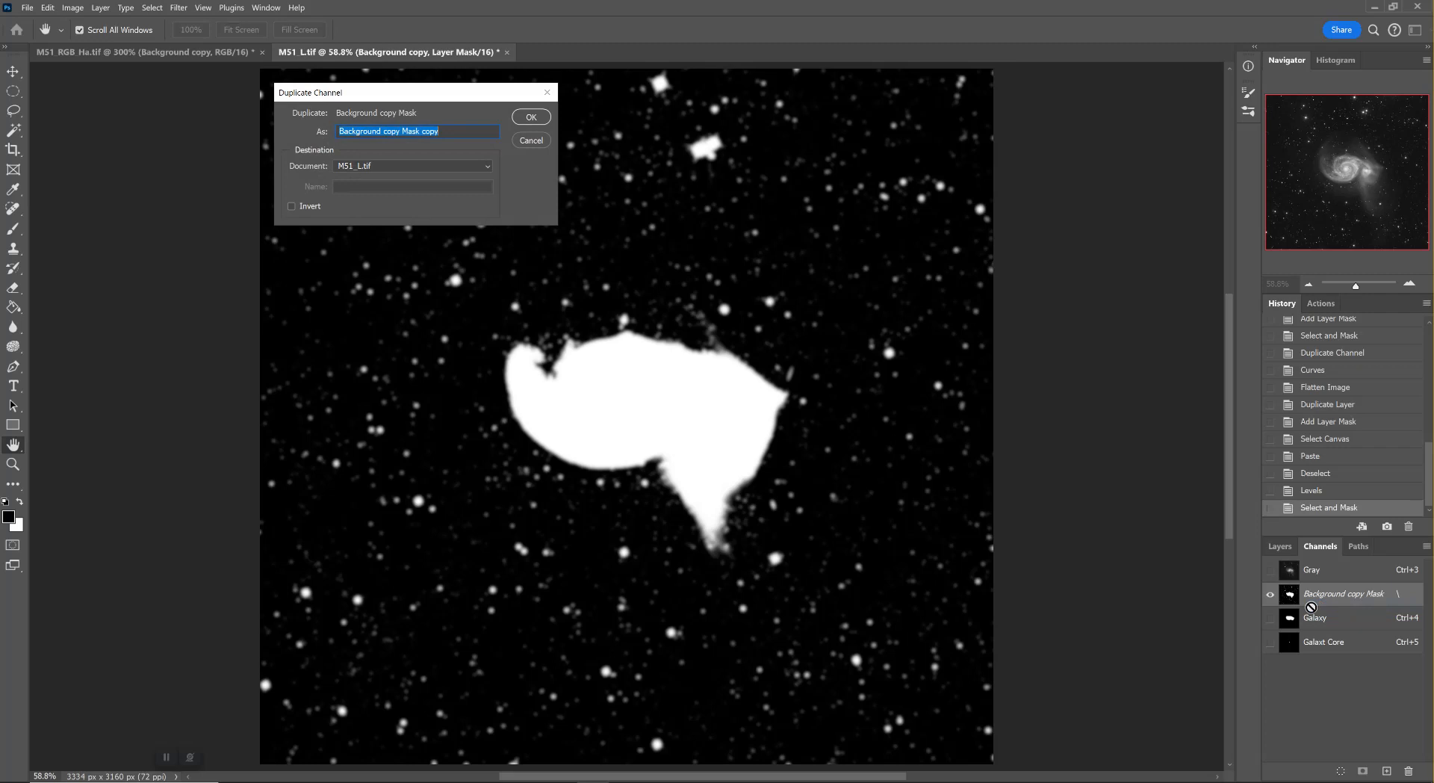
{"action": "type", "text": "Galaxy and Stars"}
{"action": "key", "text": "Return"}
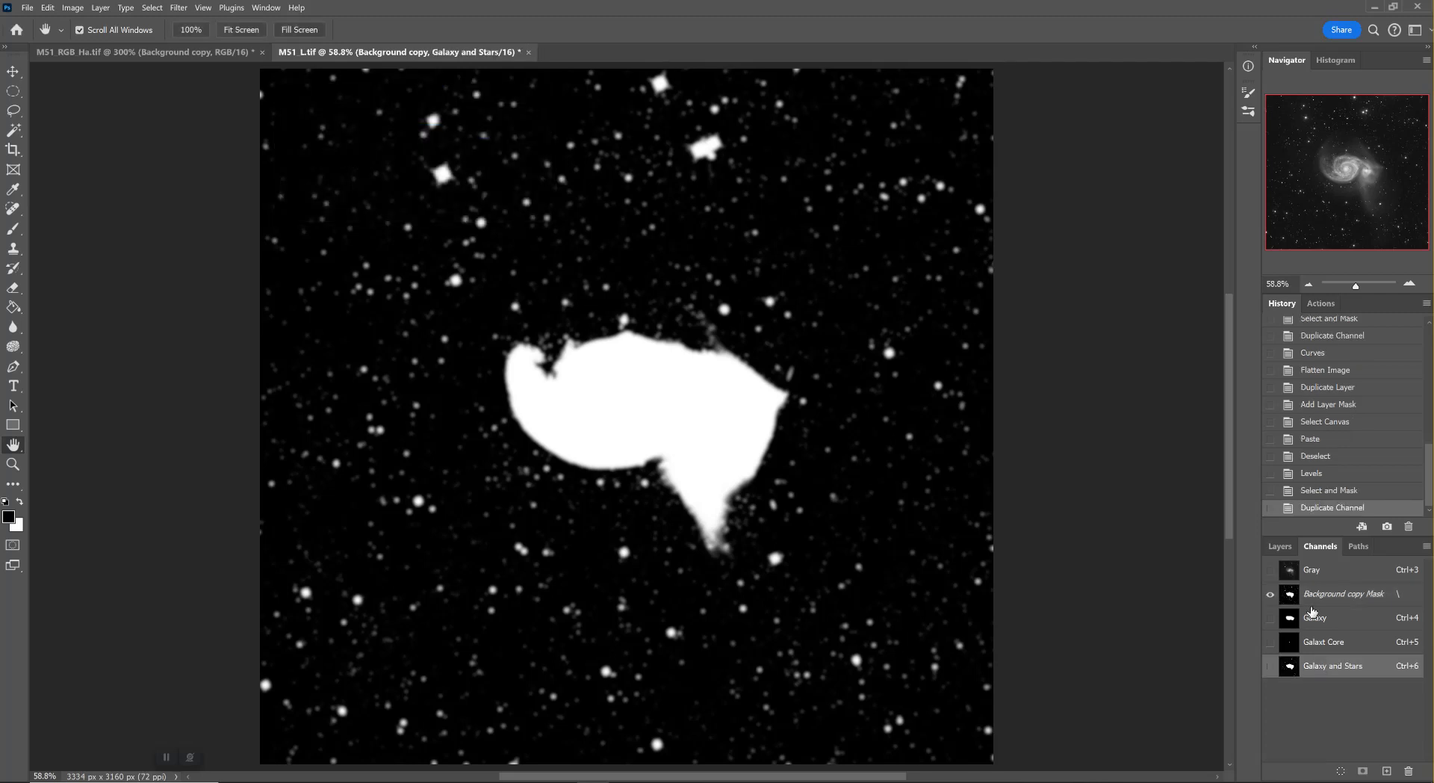
Return from the saved channel to the gray image and display the Background copy's layer mask on its own
{"action": "left_click", "coordinate": [1321, 572]}
{"action": "left_click", "coordinate": [1274, 546]}
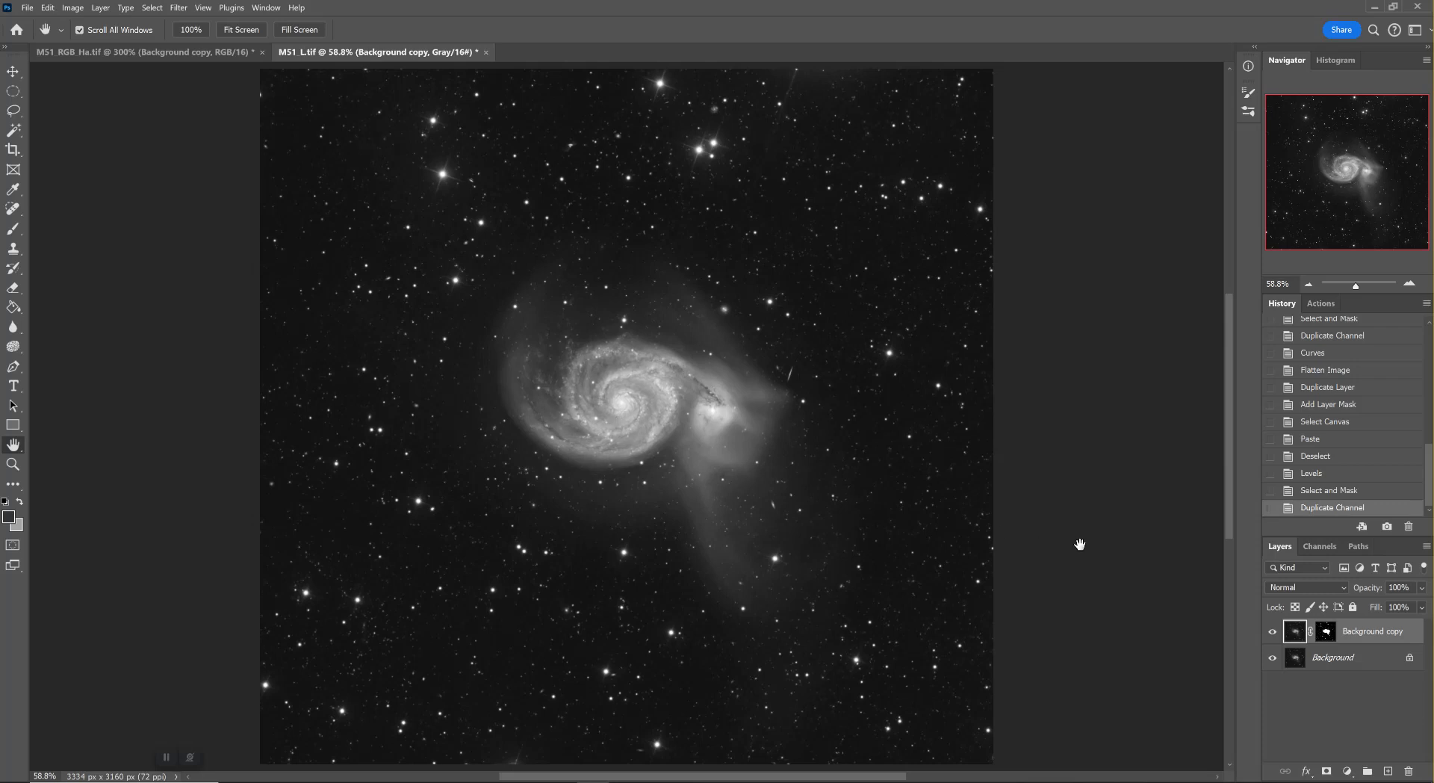
{"action": "left_click", "coordinate": [1326, 631]}
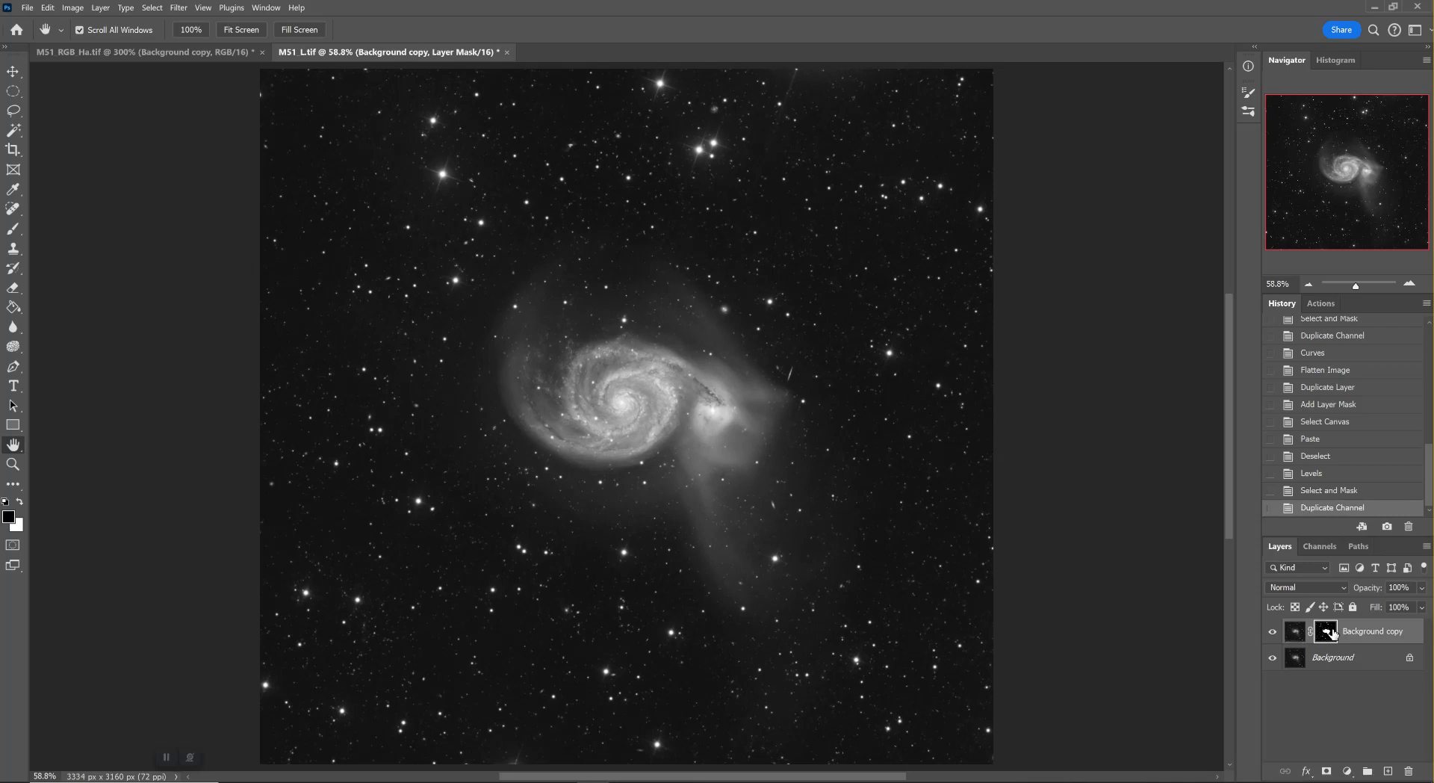
{"action": "left_click", "coordinate": [1291, 632]}
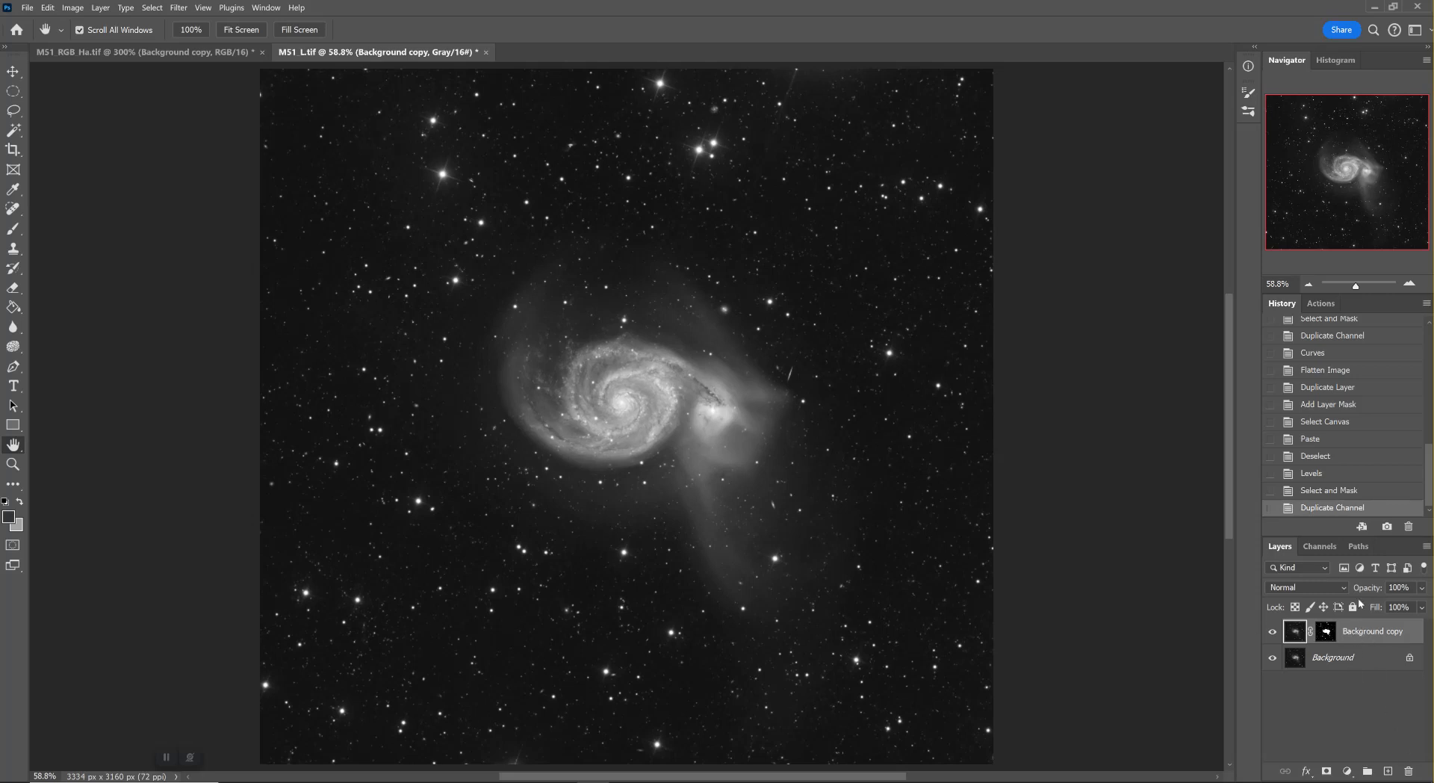
{"action": "left_click", "coordinate": [1324, 636], "text": "alt"}
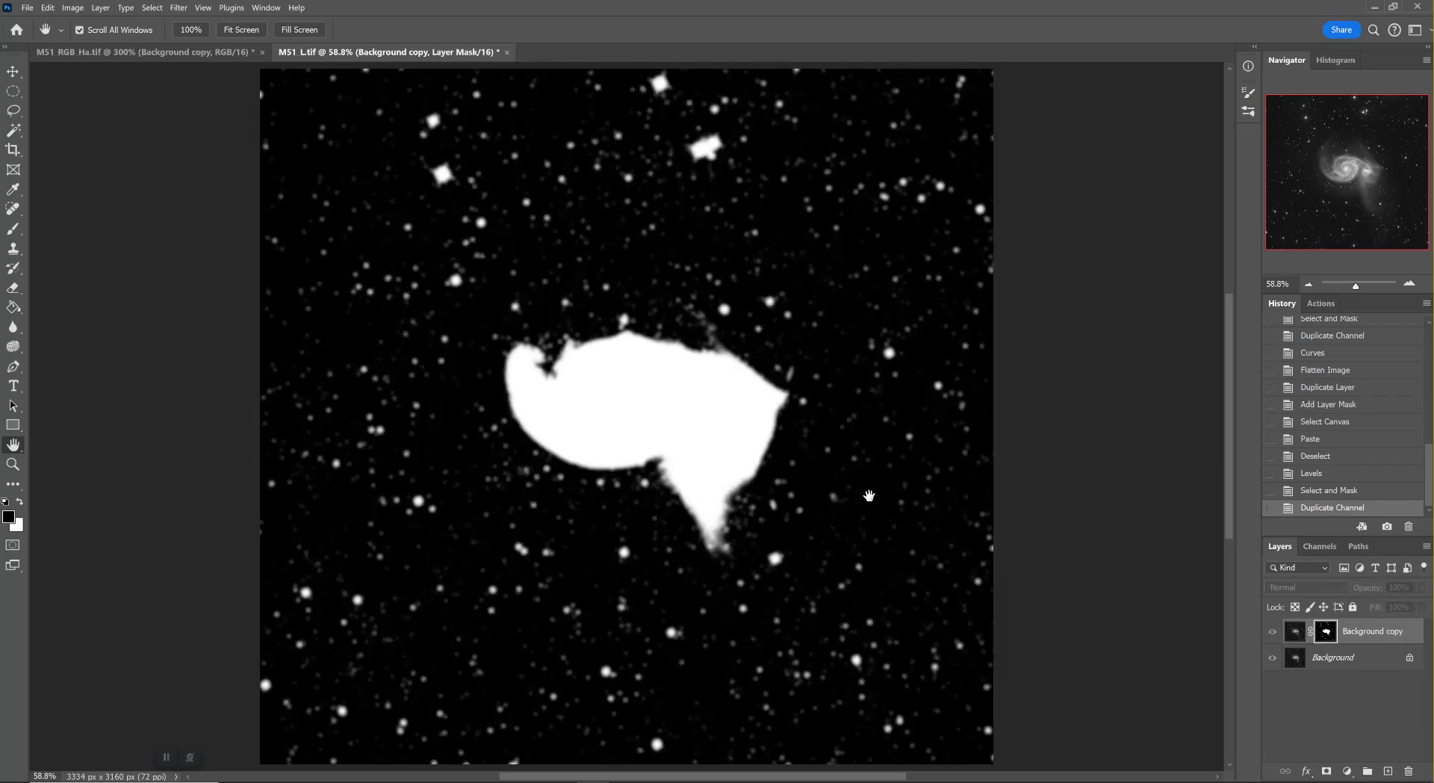
Lasso around the white galaxy shape in the Background copy's layer mask and invert the selection
{"action": "left_click", "coordinate": [13, 110]}
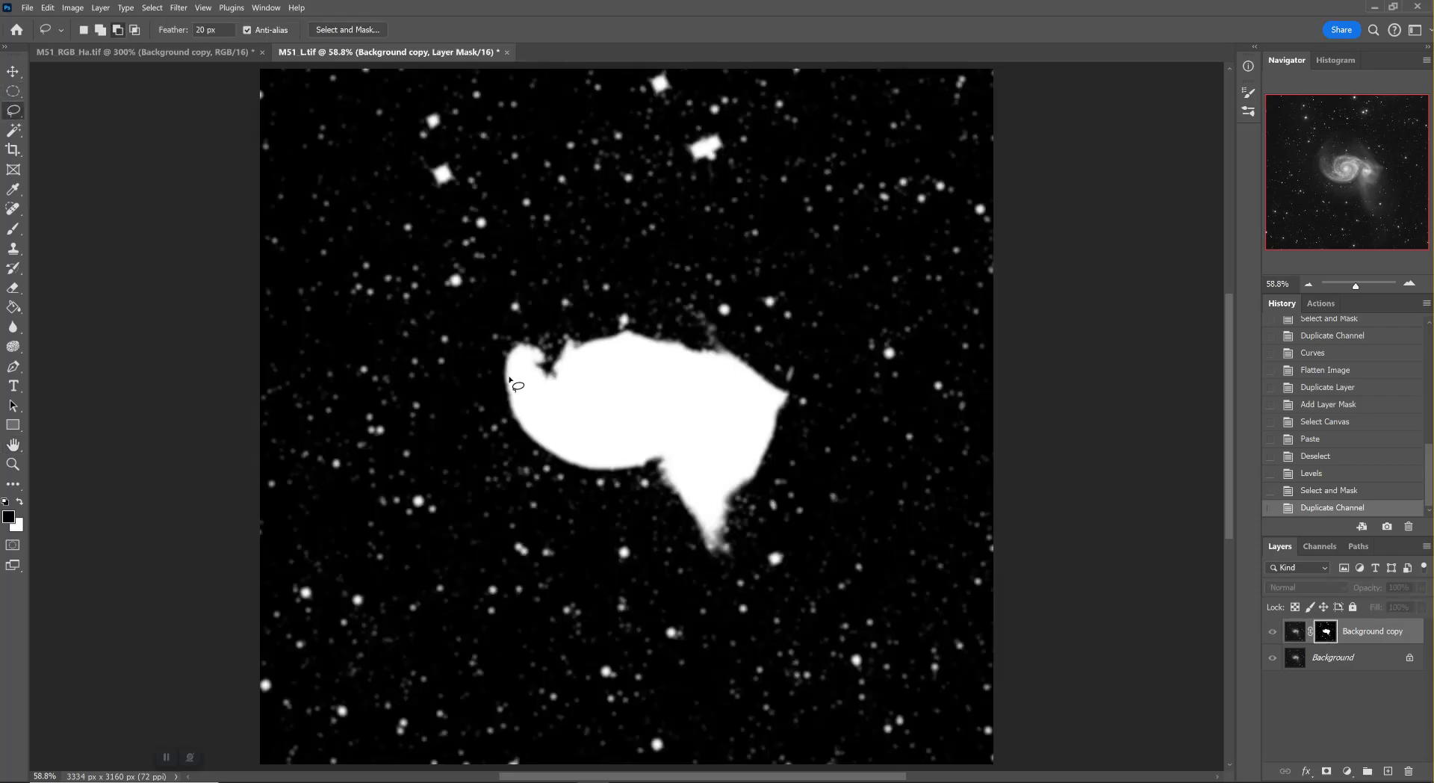
{"action": "mouse_move", "coordinate": [500, 368]}
{"action": "left_mouse_down"}
{"action": "mouse_move", "coordinate": [516, 430]}
{"action": "mouse_move", "coordinate": [572, 473]}
{"action": "mouse_move", "coordinate": [650, 484]}
{"action": "mouse_move", "coordinate": [722, 551]}
{"action": "mouse_move", "coordinate": [789, 396]}
{"action": "mouse_move", "coordinate": [769, 362]}
{"action": "mouse_move", "coordinate": [713, 341]}
{"action": "mouse_move", "coordinate": [616, 331]}
{"action": "mouse_move", "coordinate": [564, 336]}
{"action": "mouse_move", "coordinate": [552, 363]}
{"action": "mouse_move", "coordinate": [519, 345]}
{"action": "mouse_move", "coordinate": [500, 377]}
{"action": "left_mouse_up"}
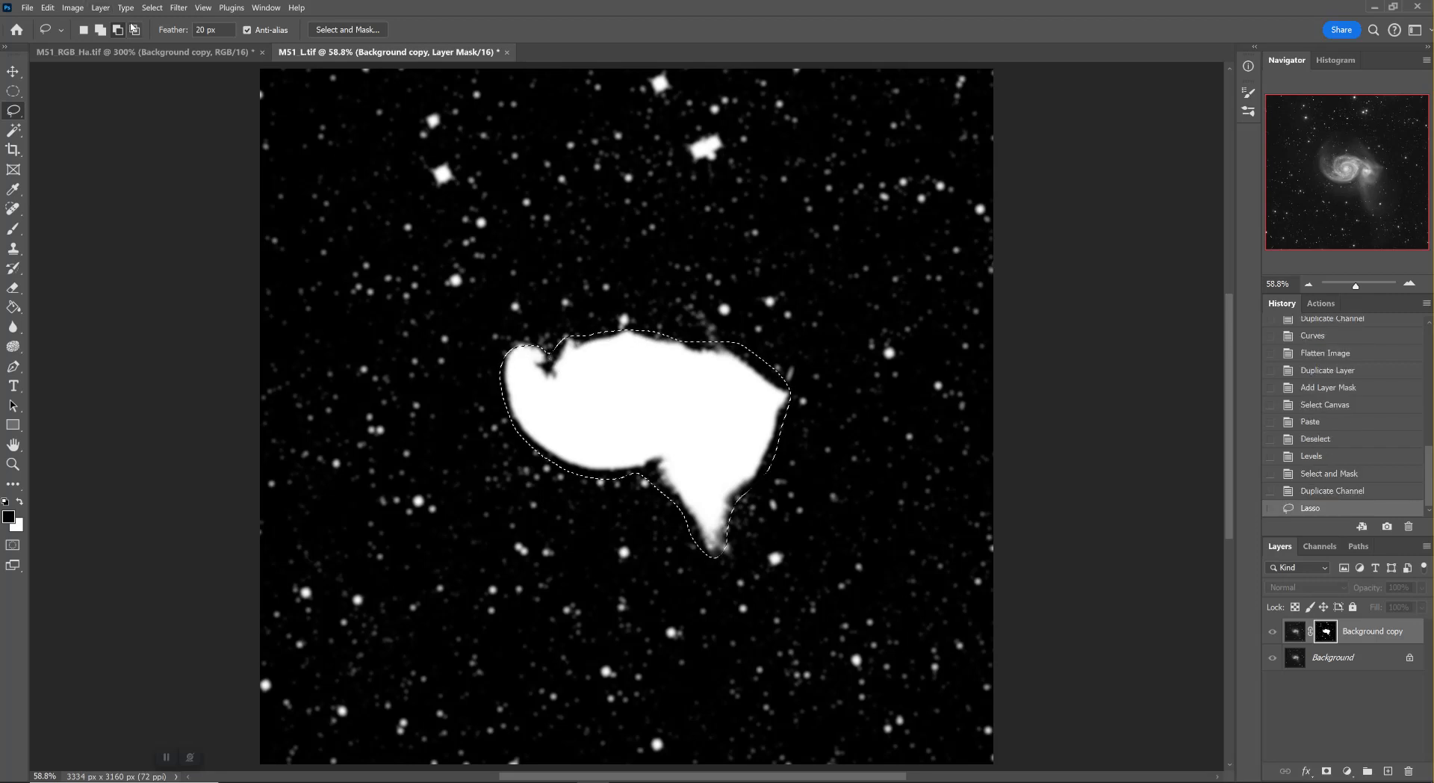
{"action": "left_click", "coordinate": [151, 8]}
{"action": "left_click", "coordinate": [72, 7]}
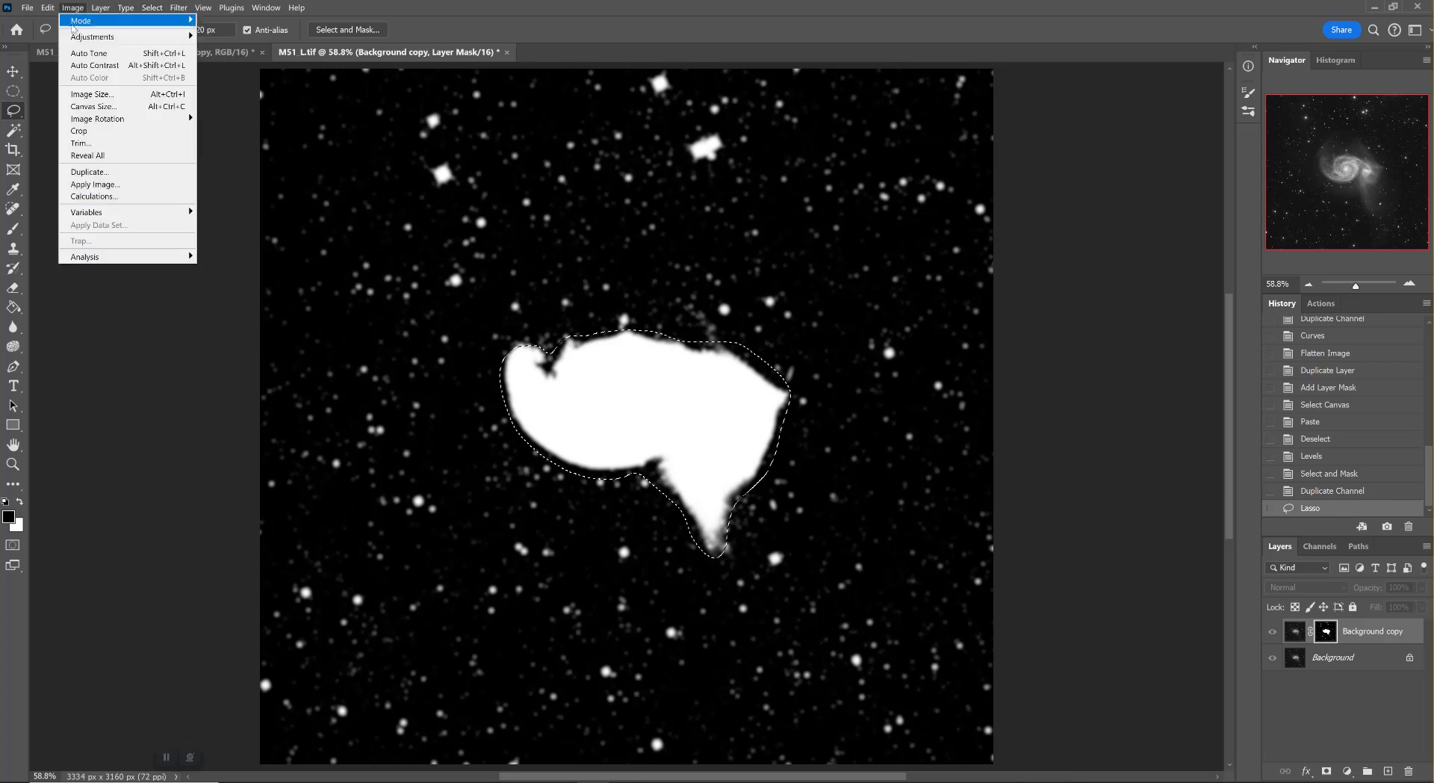
{"action": "mouse_move", "coordinate": [127, 37]}
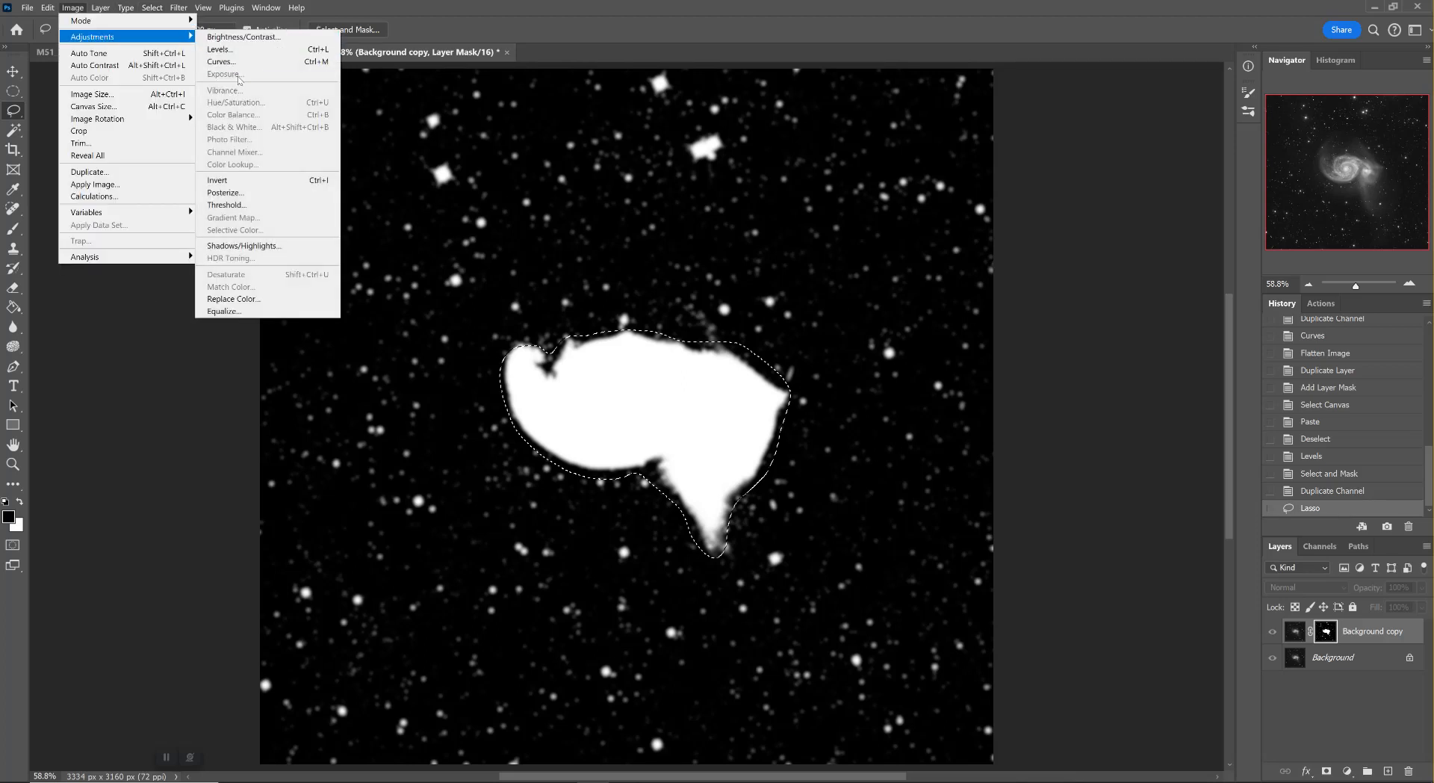
{"action": "mouse_move", "coordinate": [153, 9]}
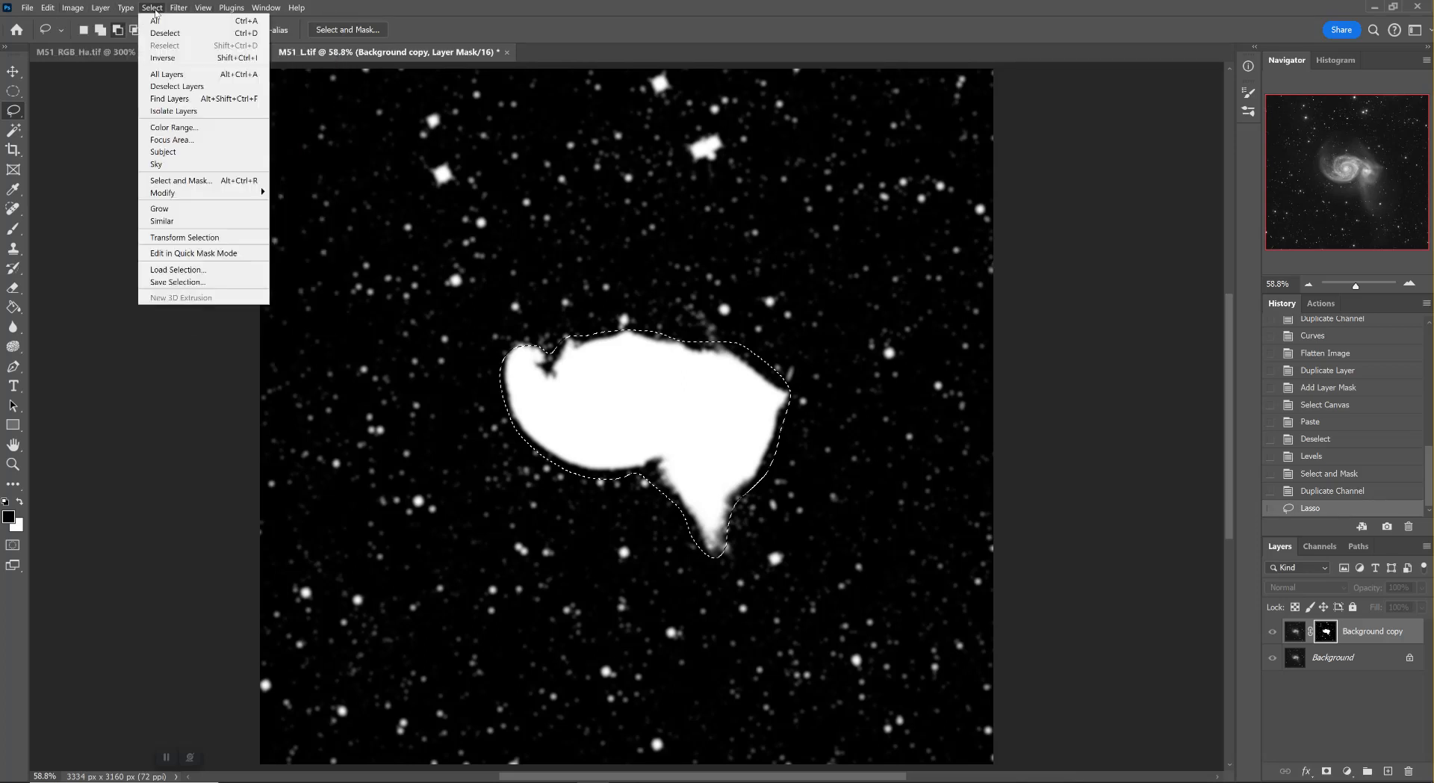
{"action": "left_click", "coordinate": [163, 58]}
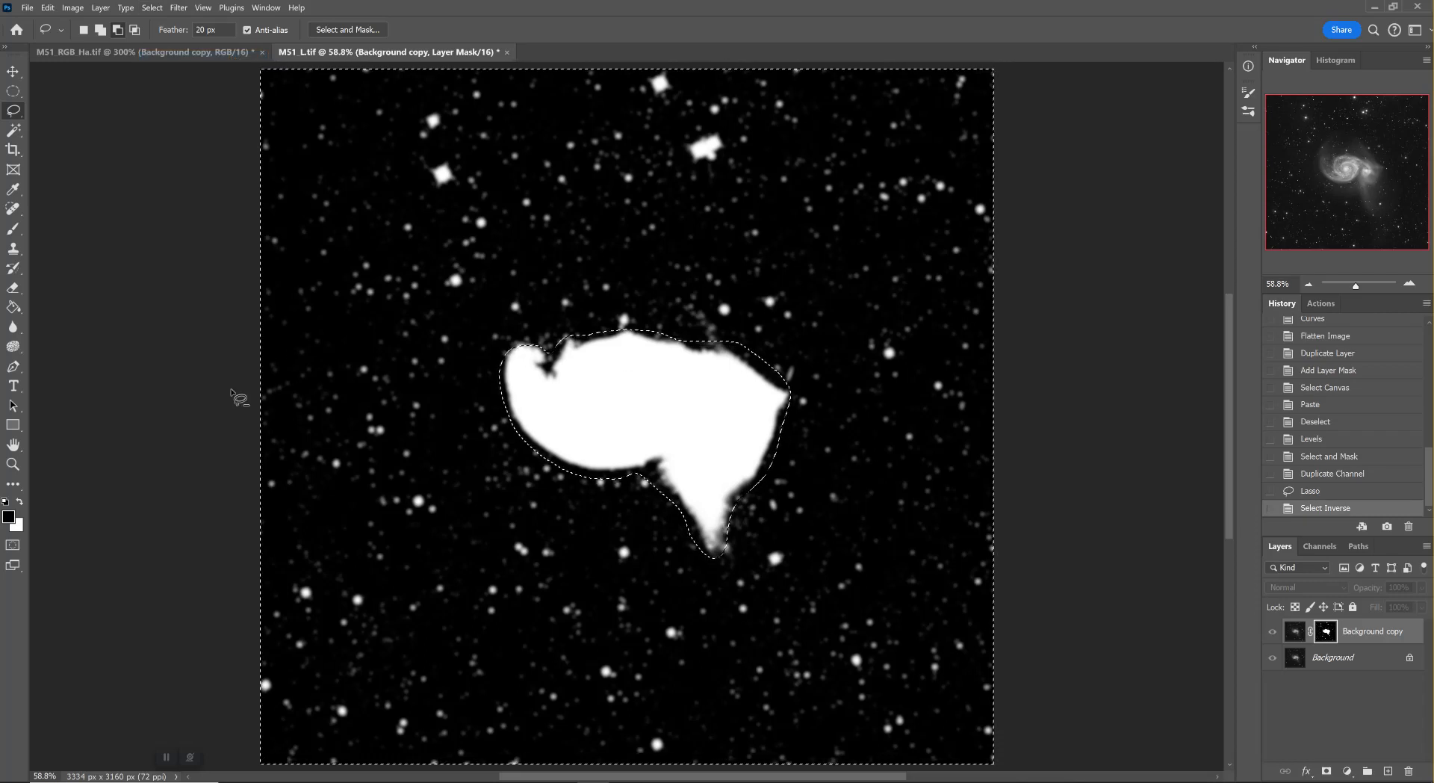
Clear the stars outside the galaxy from the layer mask to black and deselect
{"action": "left_click", "coordinate": [20, 506]}
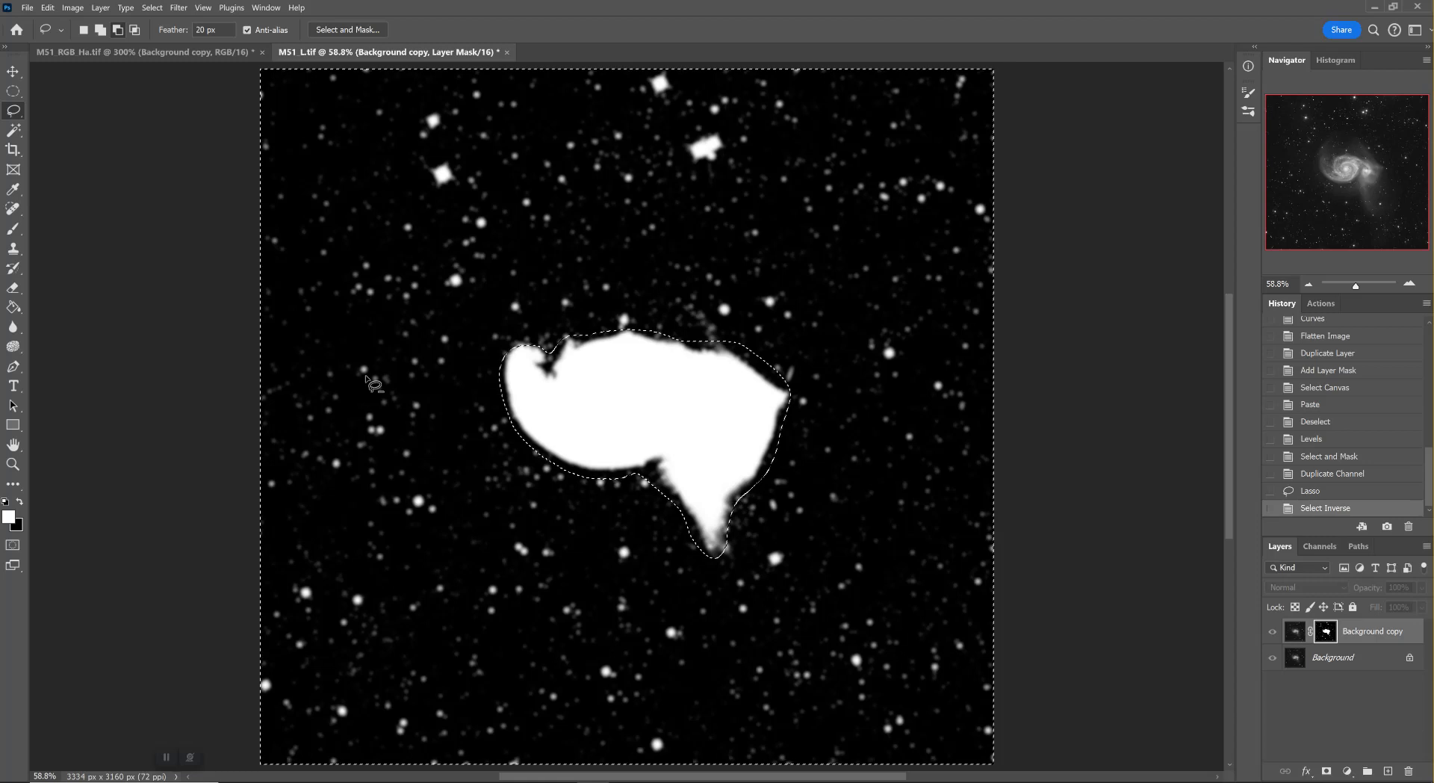
{"action": "key", "text": "Delete"}
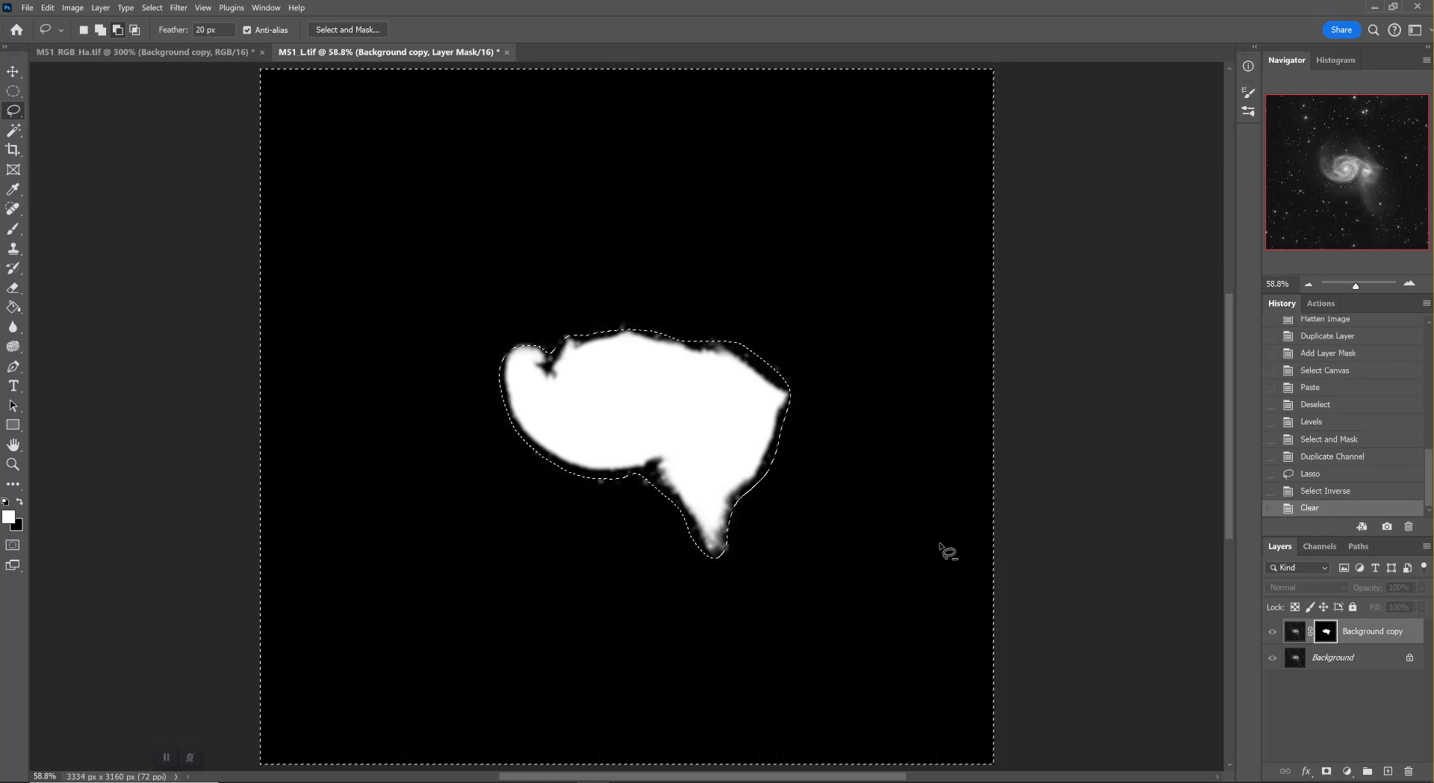
{"action": "key", "text": "ctrl+d"}
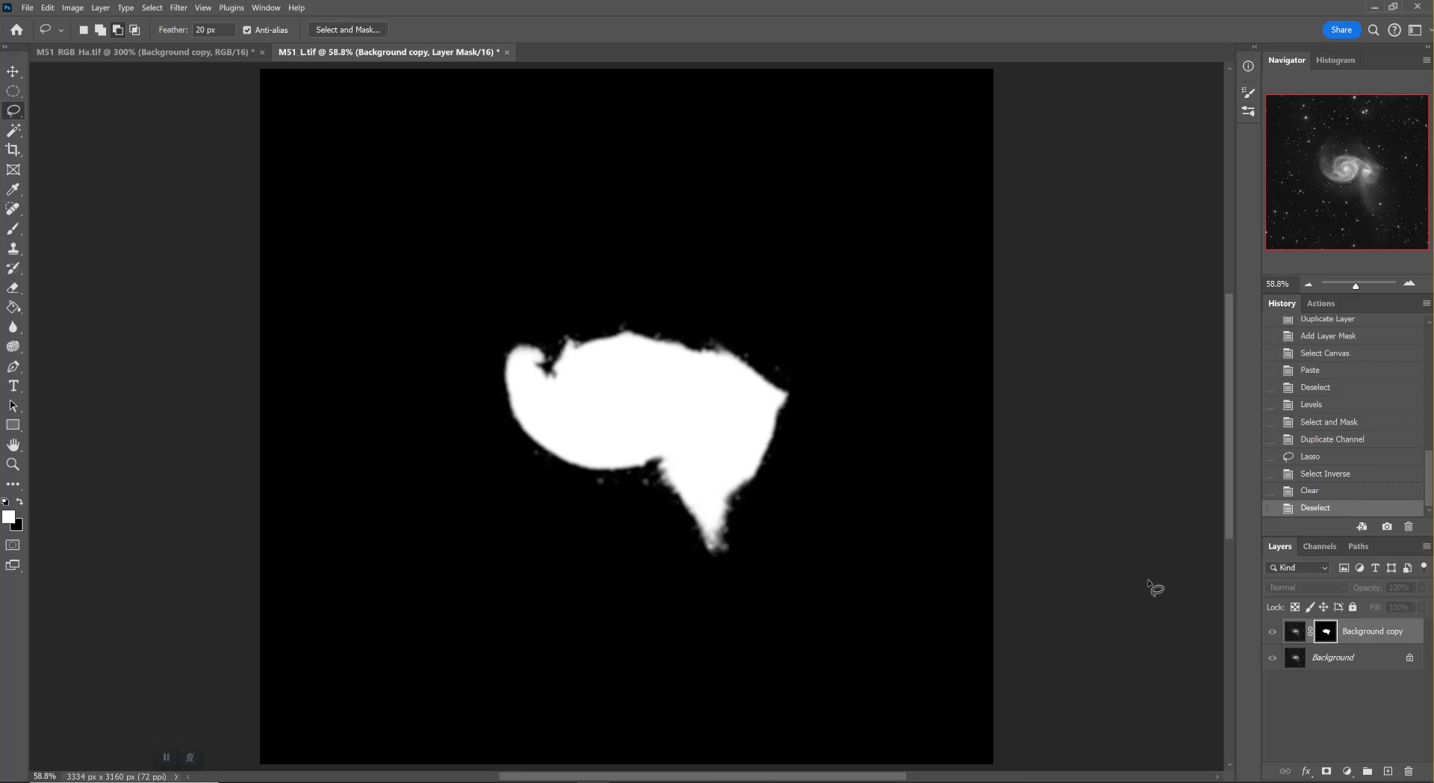
Soften the galaxy-only layer mask with Select and Mask, using a 27.0 px feather
{"action": "left_click", "coordinate": [1288, 633]}
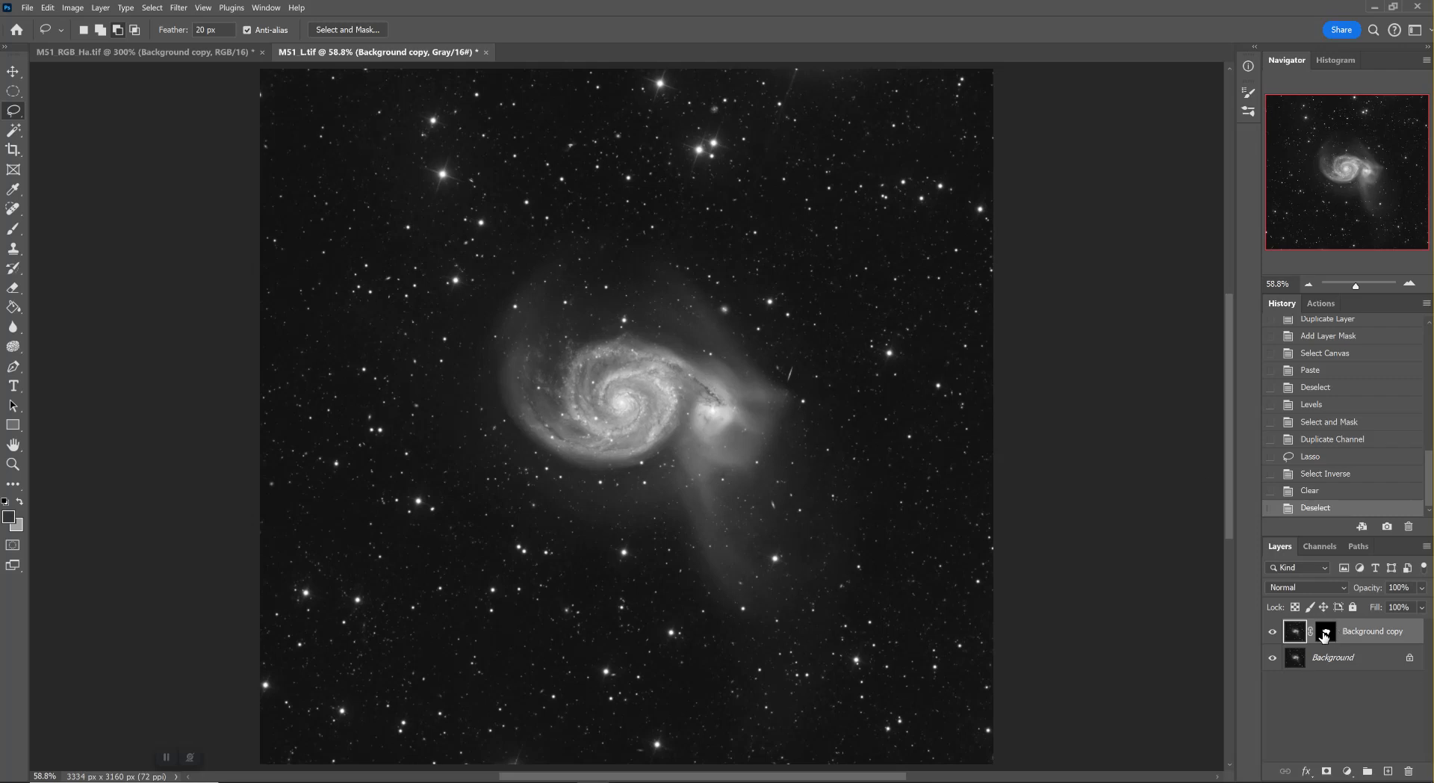
{"action": "right_click", "coordinate": [1323, 634]}
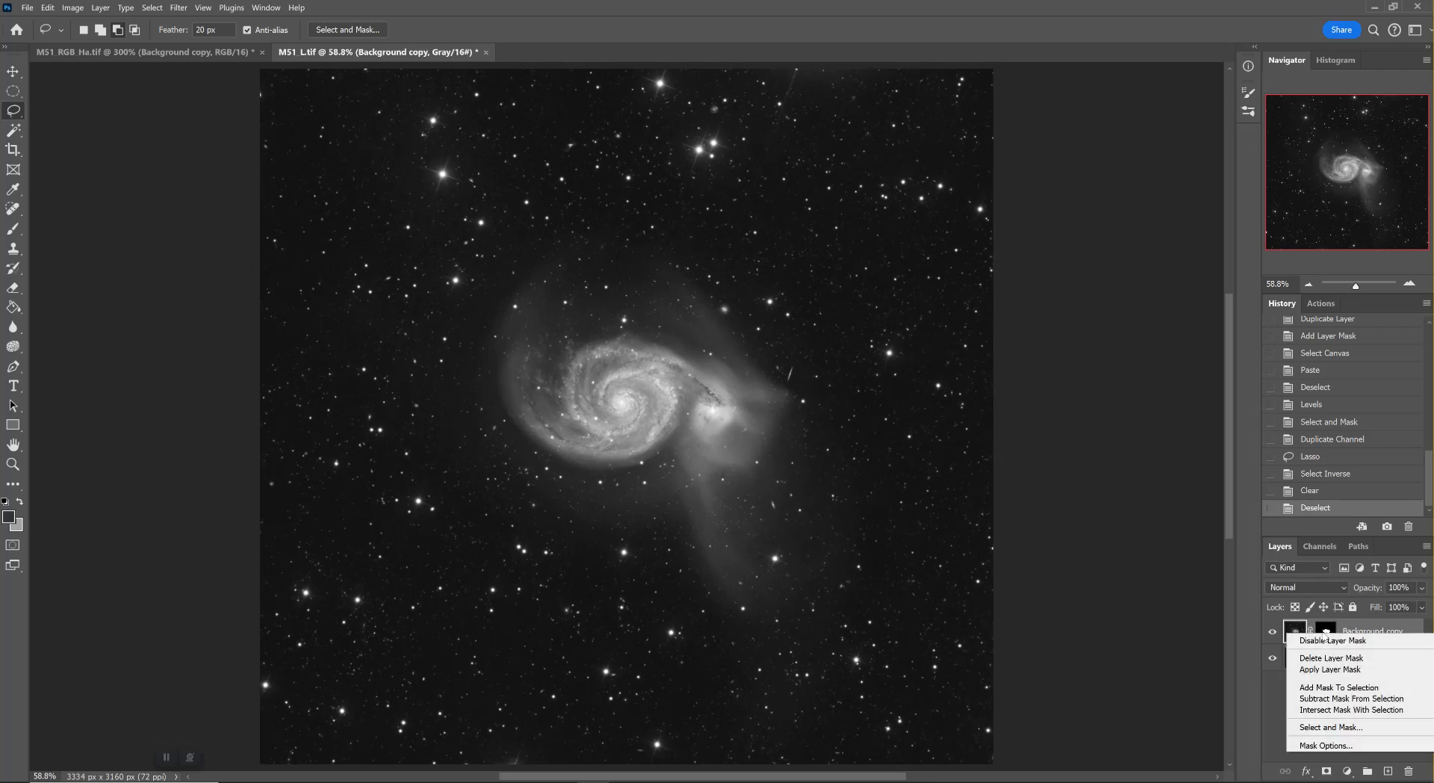
{"action": "left_click", "coordinate": [1331, 727]}
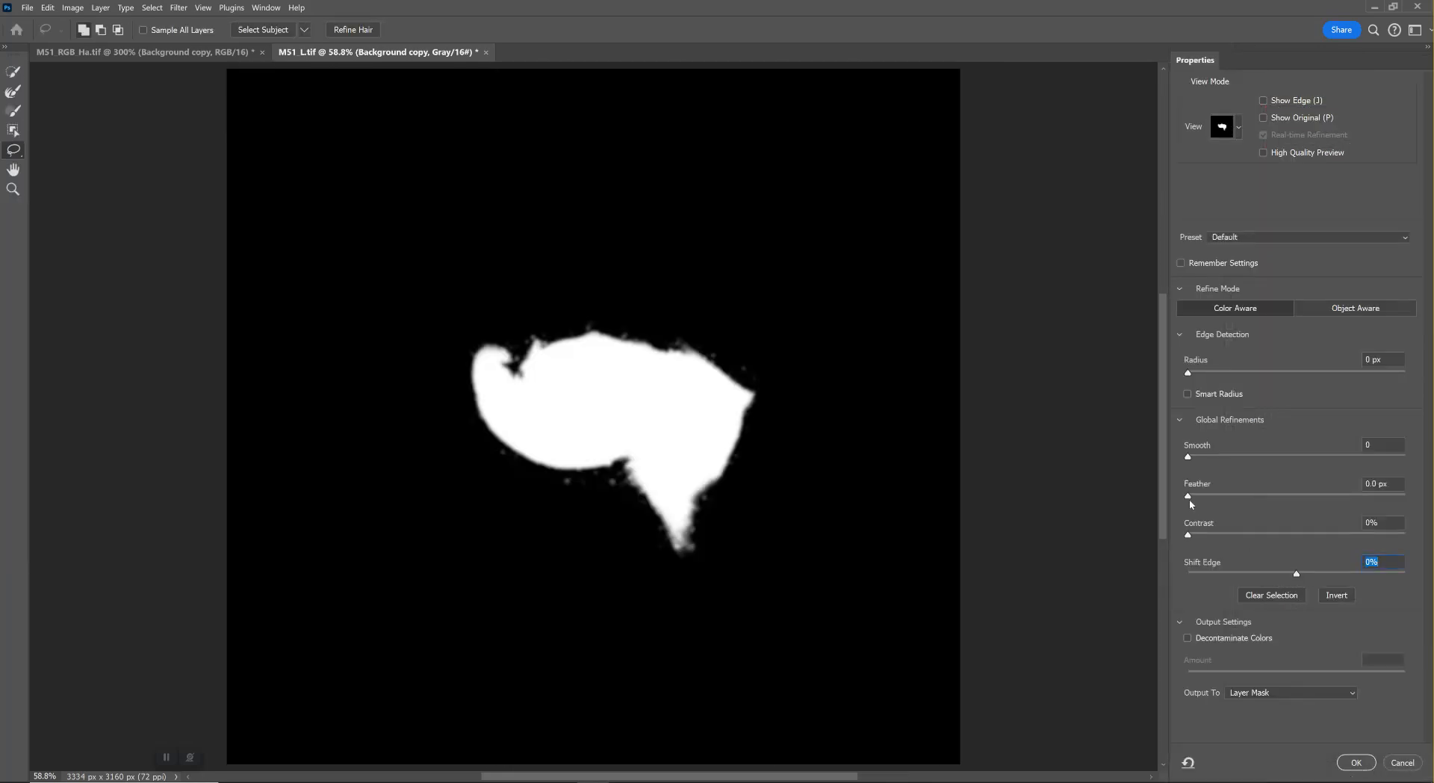
{"action": "left_click_drag", "start_coordinate": [1189, 499], "coordinate": [1290, 511]}
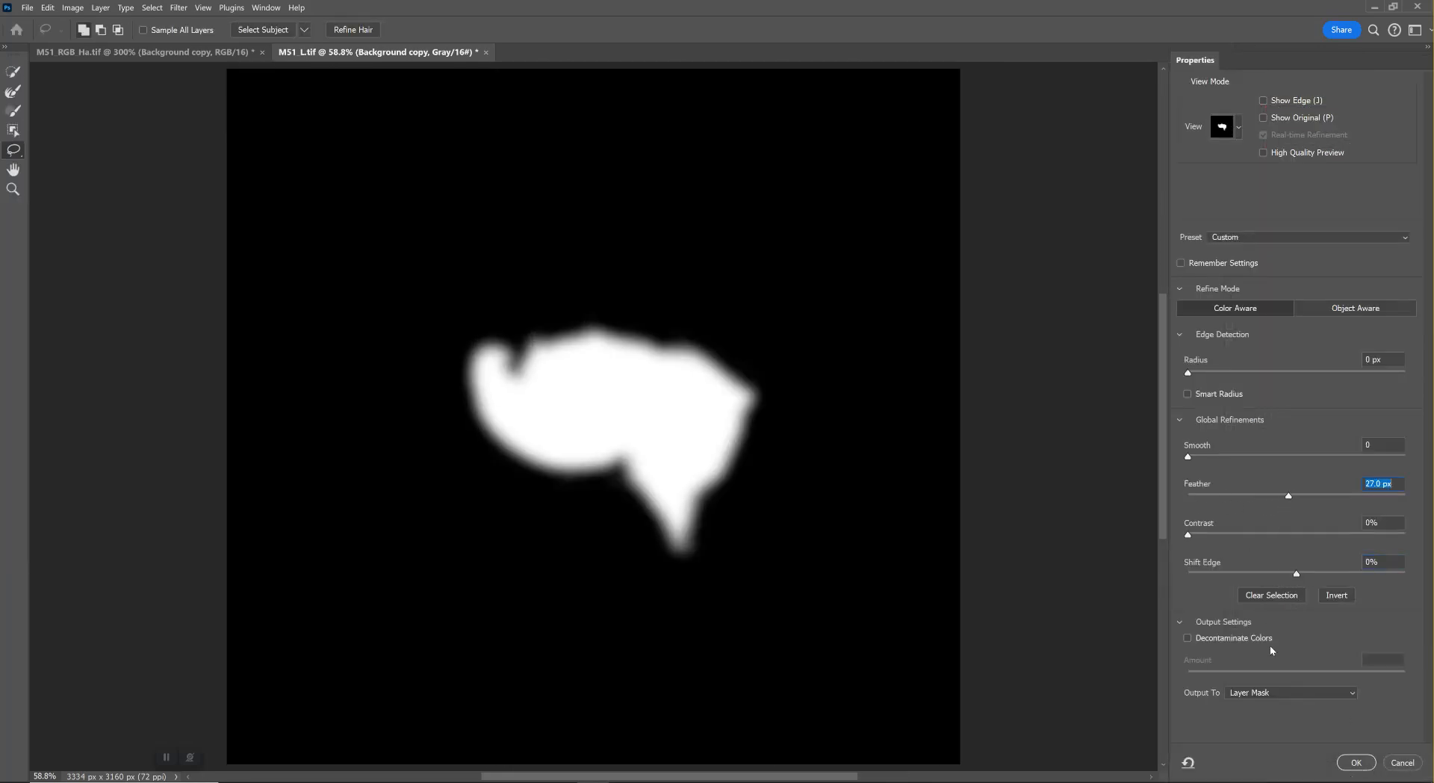
{"action": "left_click", "coordinate": [1355, 761]}
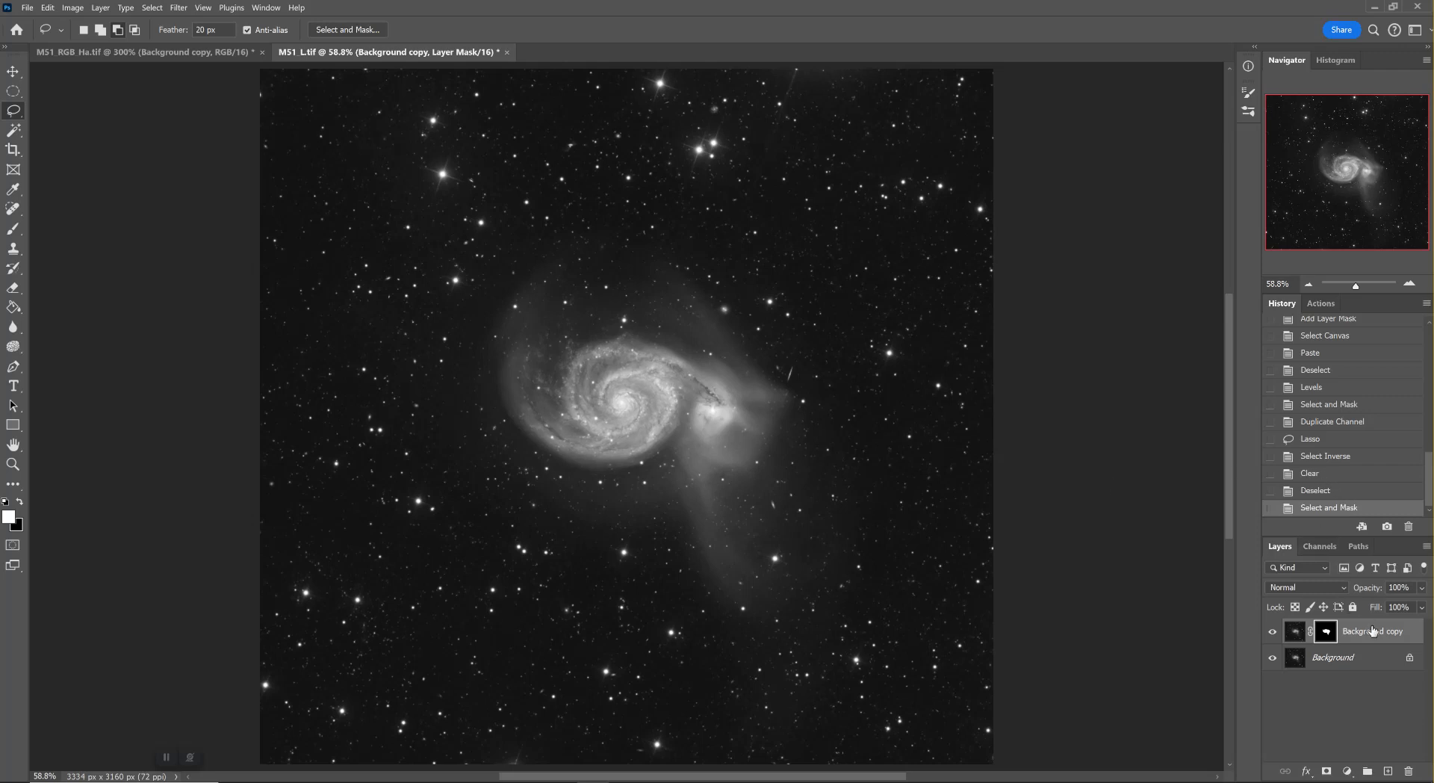
Delete the Background copy layer with its mask and make a fresh duplicate of the Background layer
{"action": "left_click_drag", "start_coordinate": [1374, 632], "coordinate": [1410, 771]}
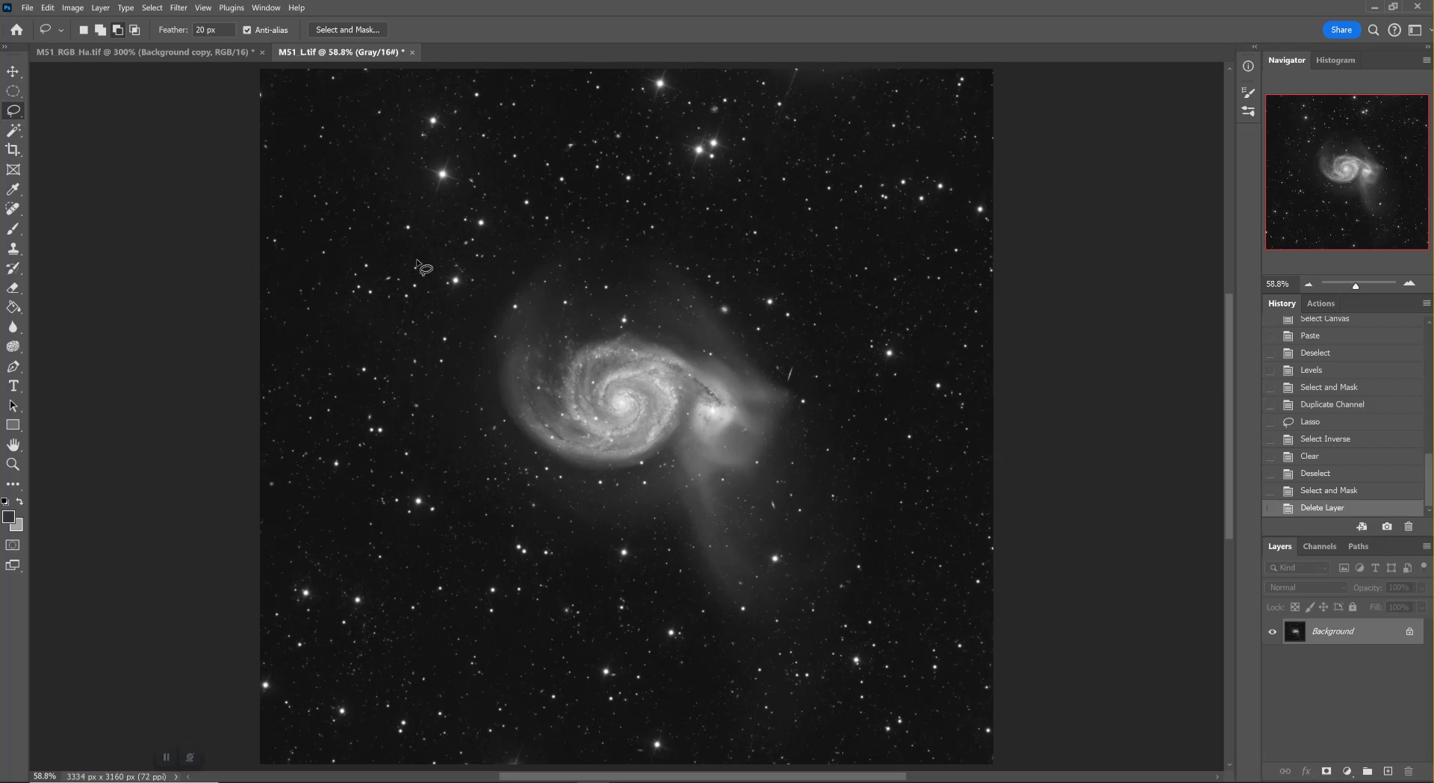
{"action": "left_click", "coordinate": [1318, 546]}
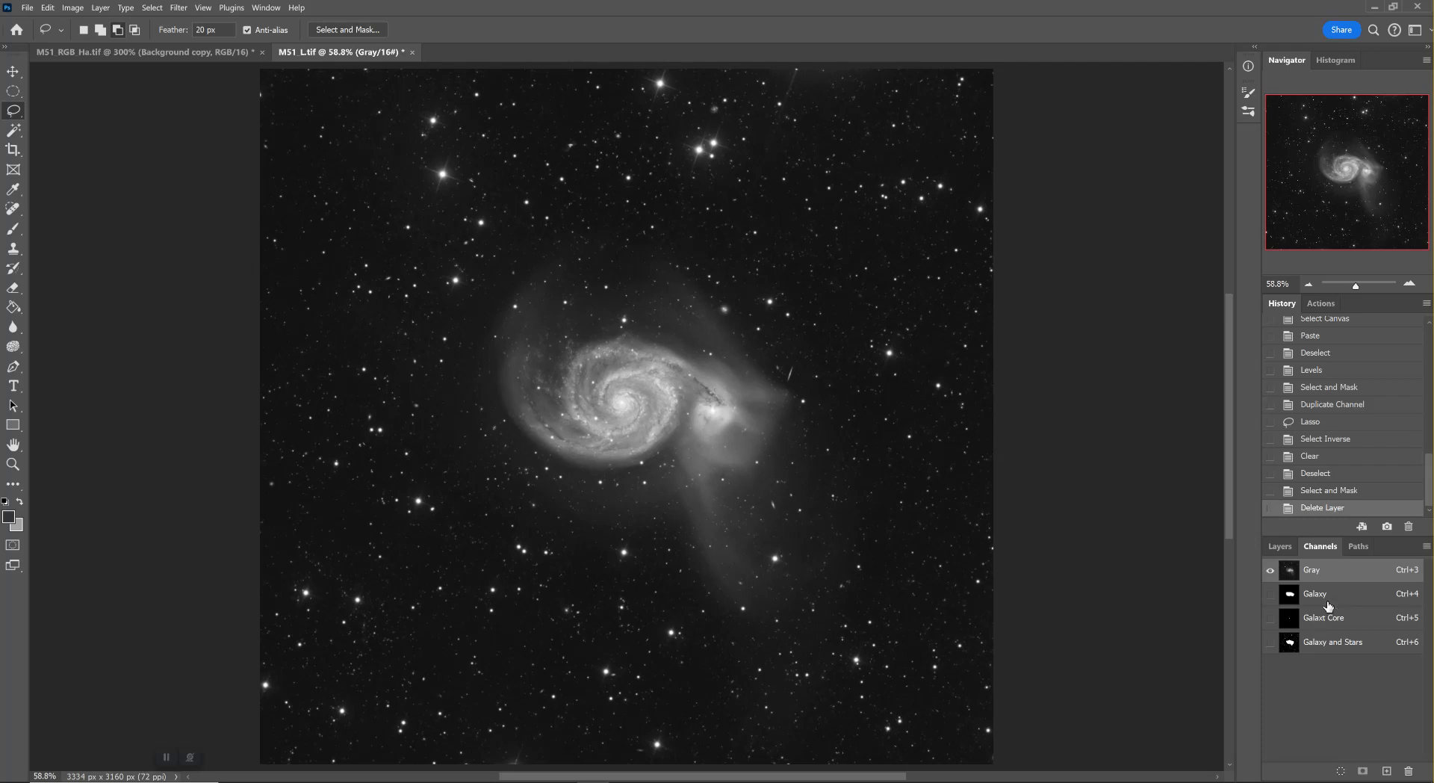
{"action": "left_click", "coordinate": [1279, 546]}
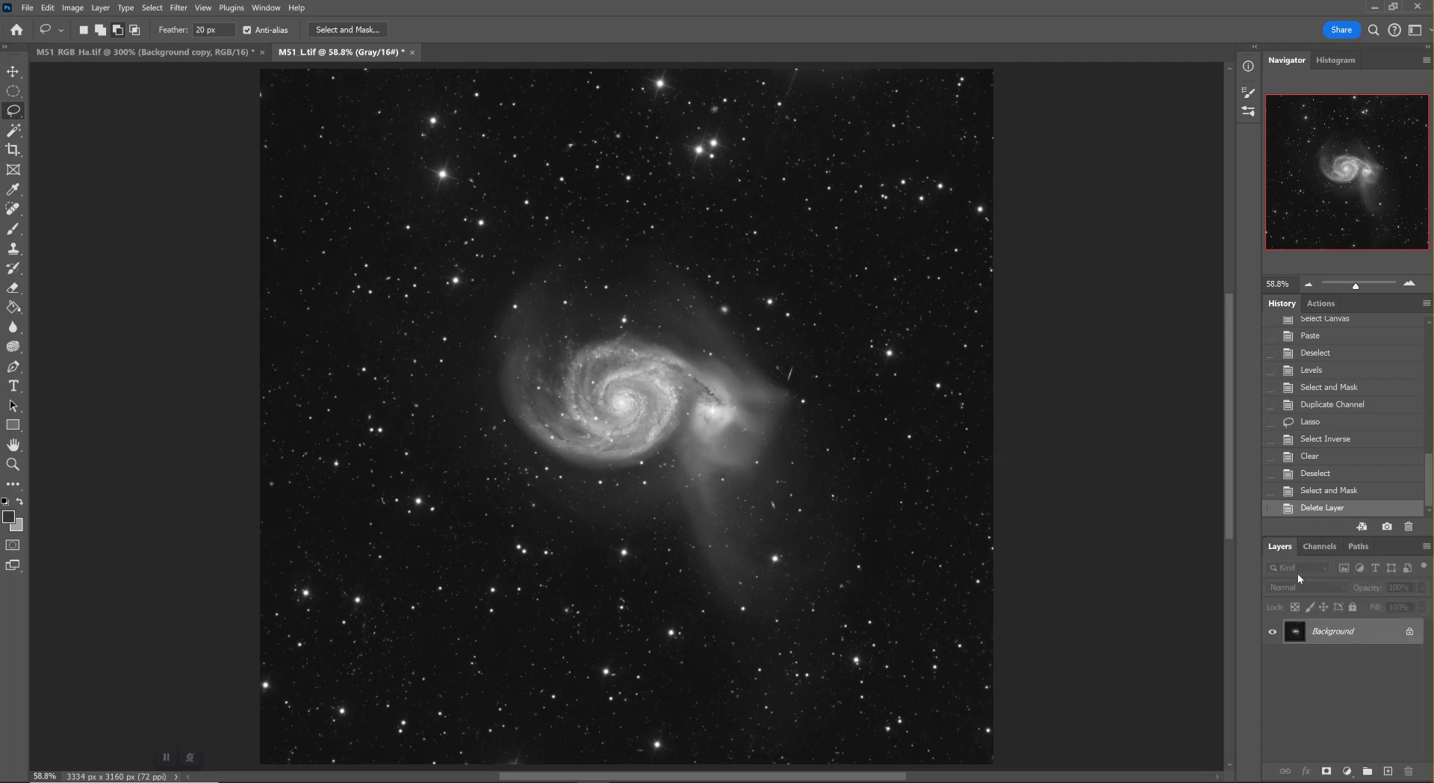
{"action": "left_click_drag", "start_coordinate": [1390, 770], "coordinate": [1390, 770]}
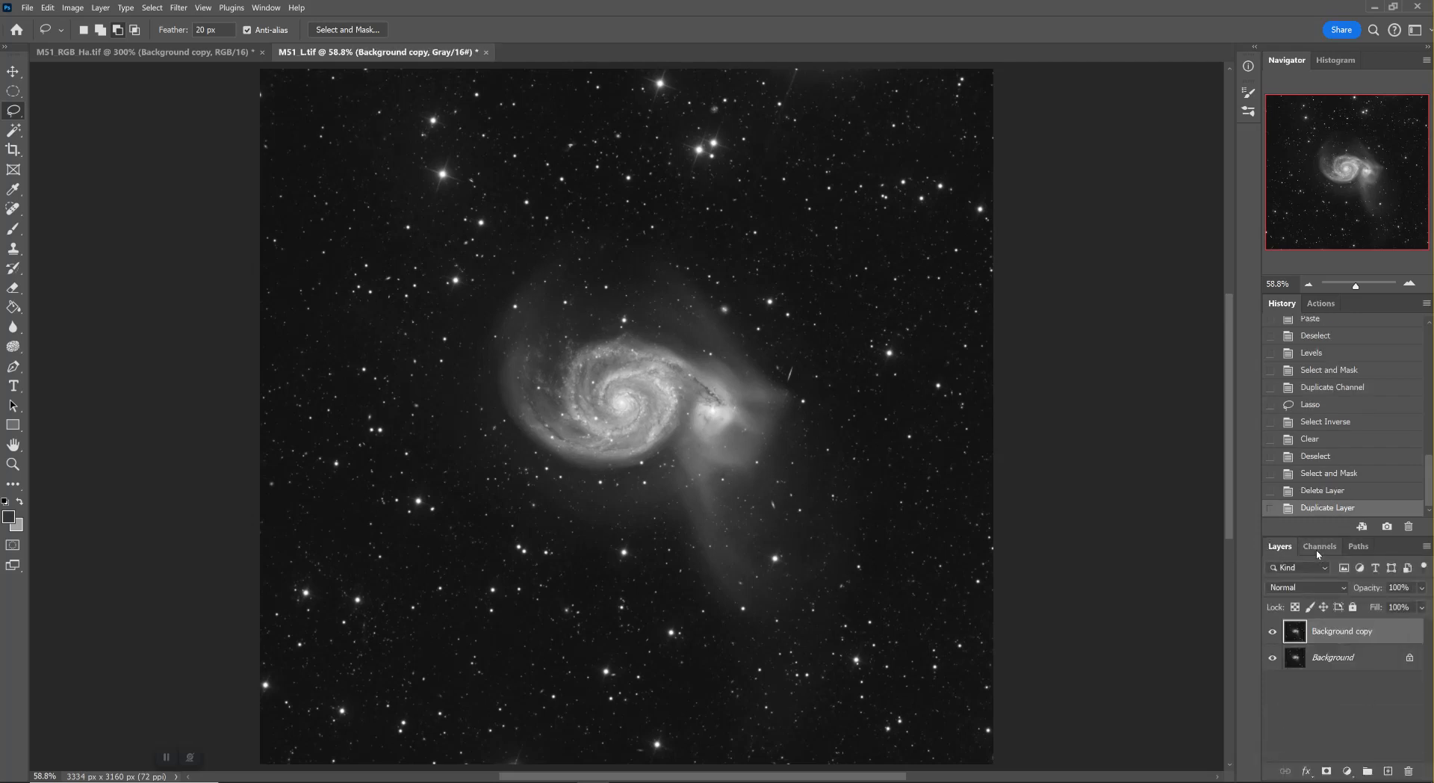
Load the saved Galaxy channel as a selection on the Background copy
{"action": "left_click", "coordinate": [1320, 546]}
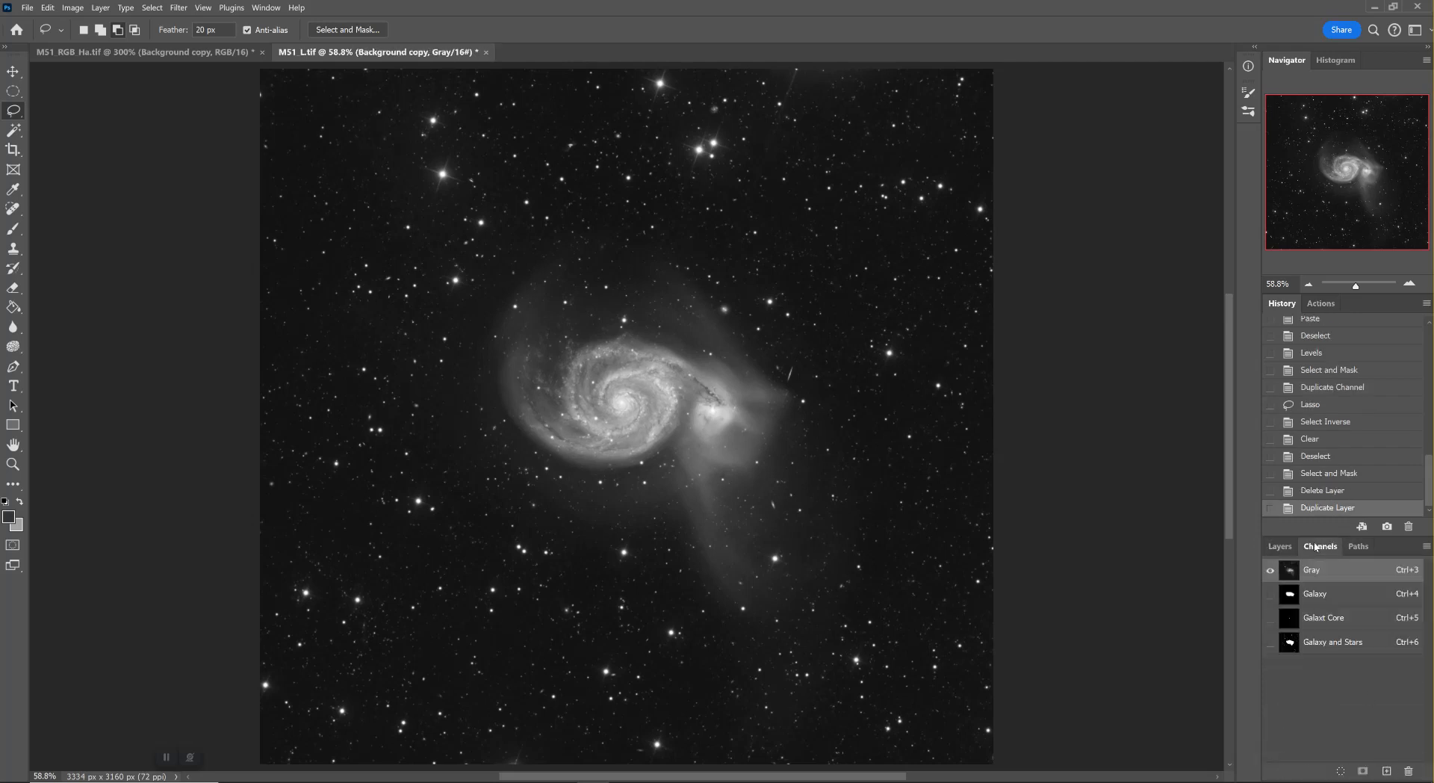
{"action": "left_click", "coordinate": [1317, 599], "text": "ctrl"}
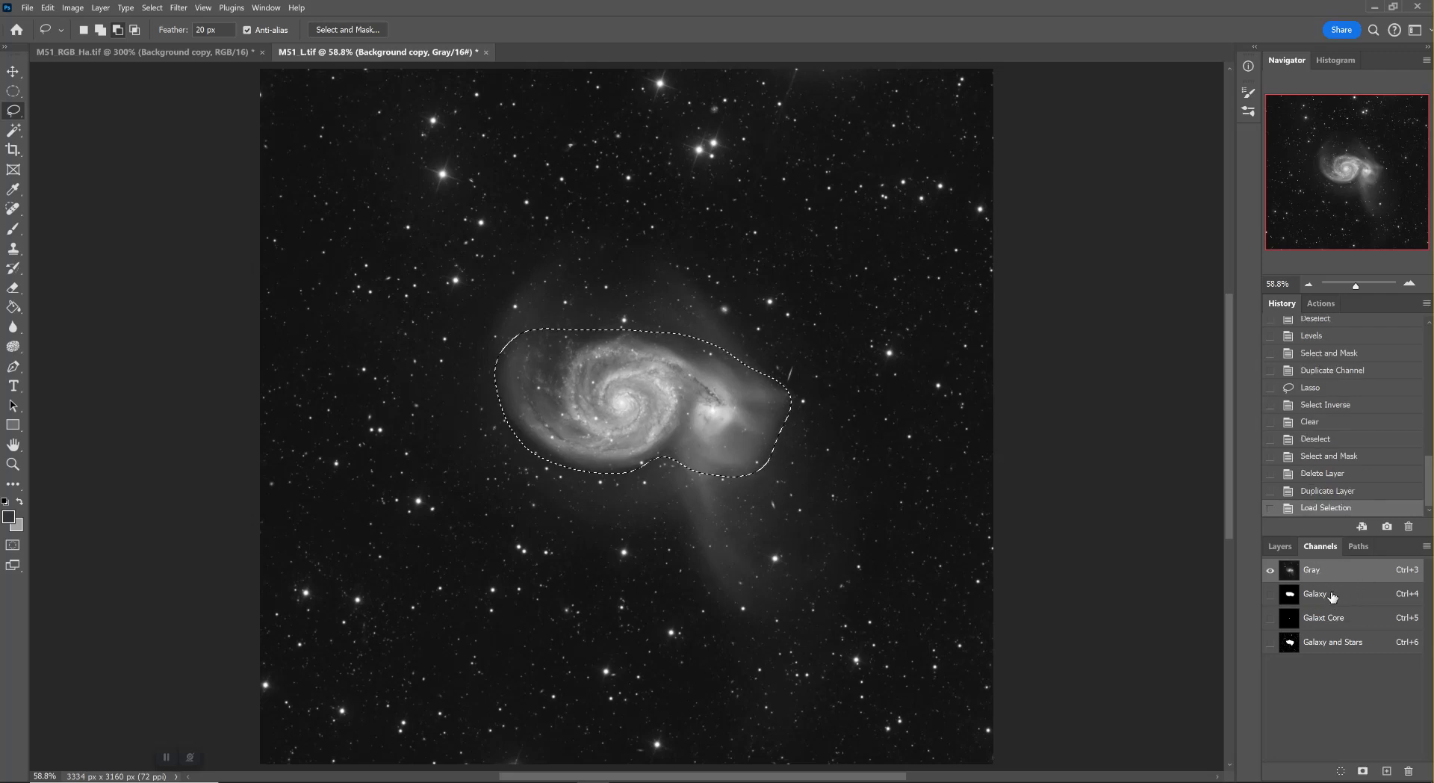
{"action": "left_click", "coordinate": [1333, 596], "text": "ctrl"}
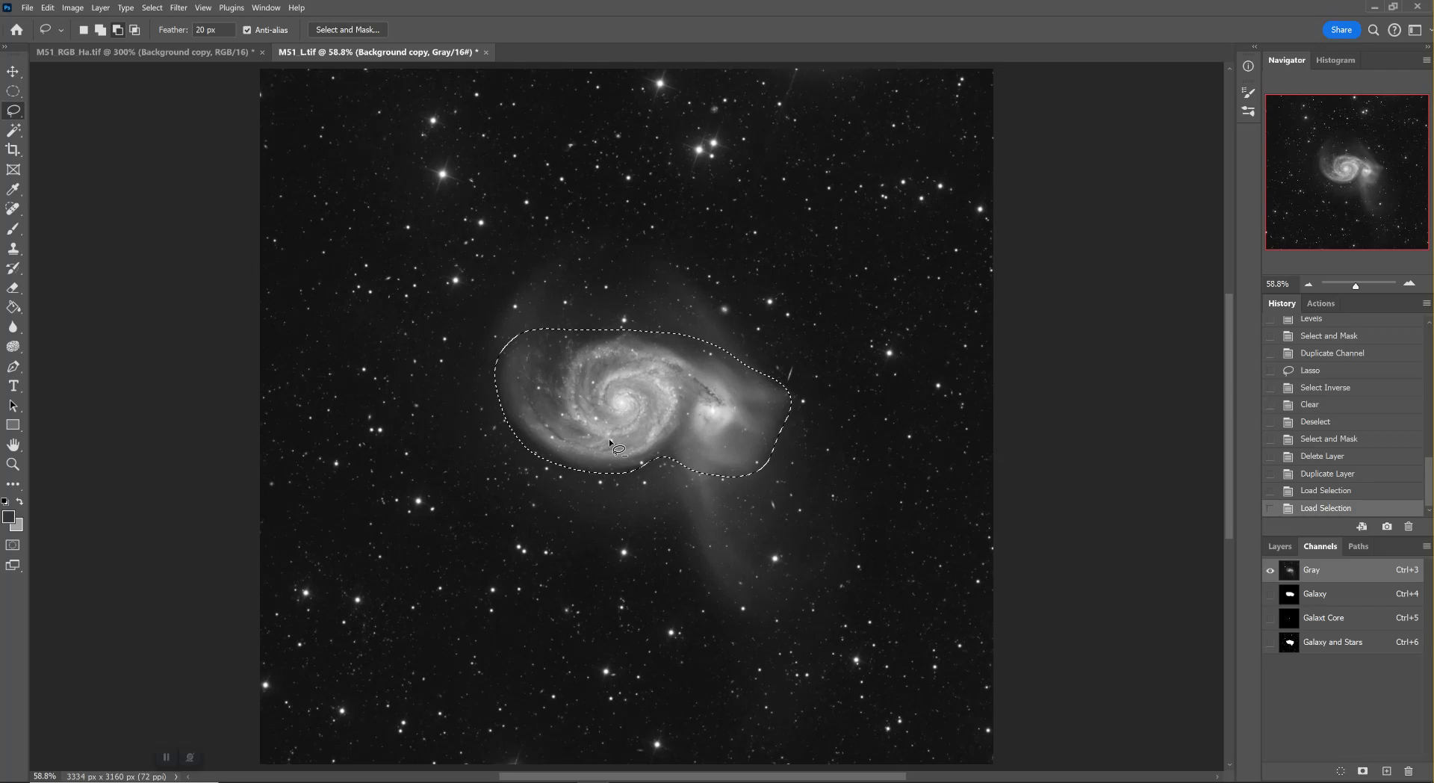
{"action": "left_click", "coordinate": [1330, 490]}
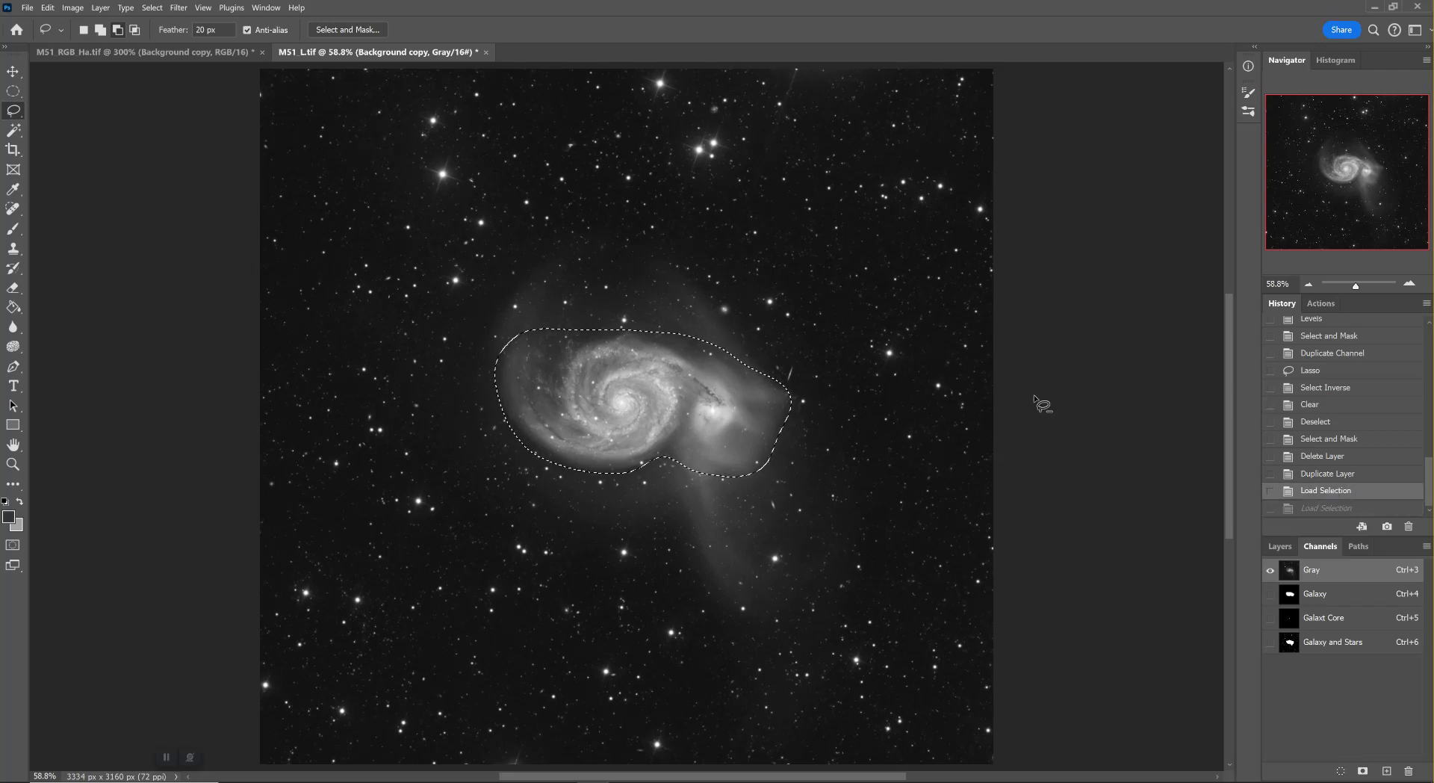
Try a layer mask on the Background copy that reveals the galaxy selection, and undo it
{"action": "left_click", "coordinate": [1279, 546]}
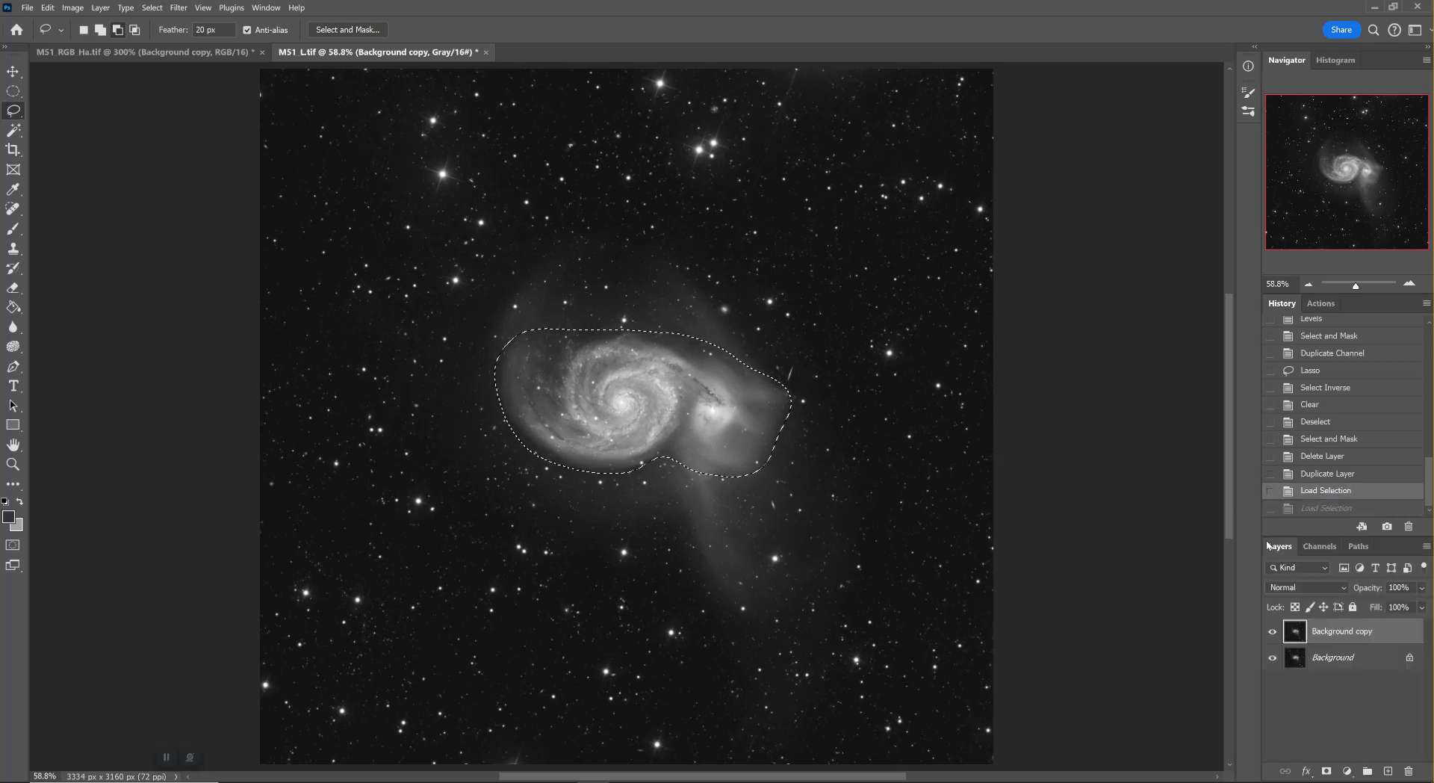
{"action": "left_click", "coordinate": [101, 9]}
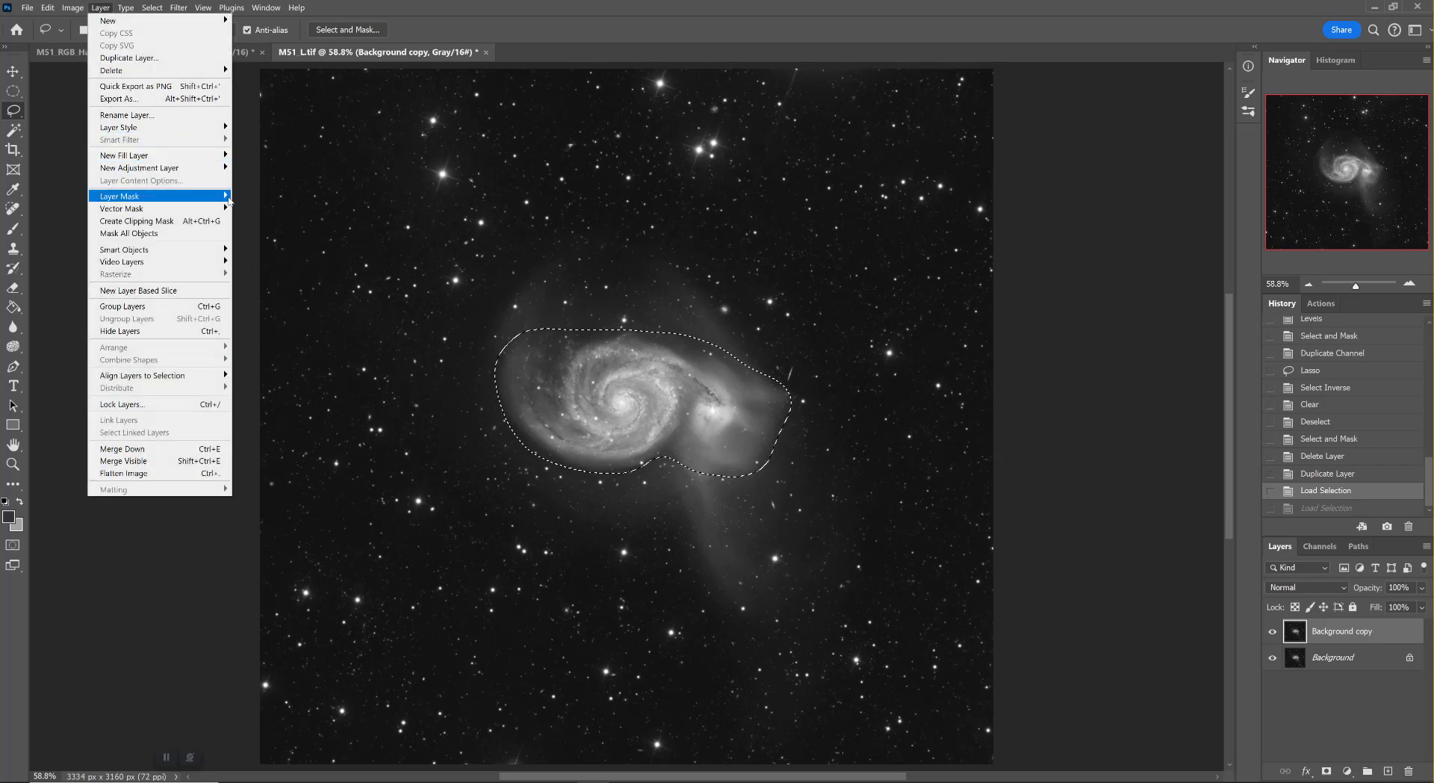
{"action": "mouse_move", "coordinate": [227, 199]}
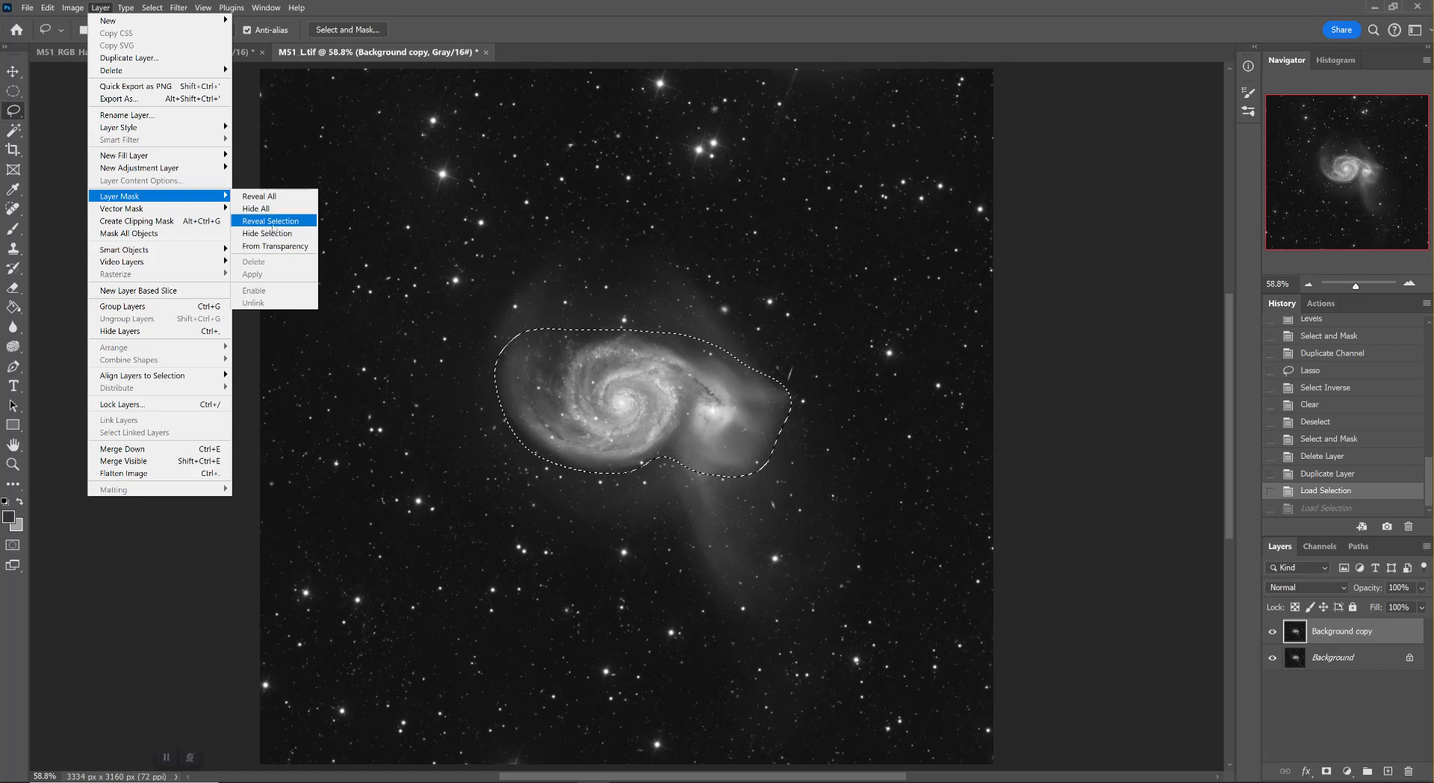
{"action": "left_click", "coordinate": [274, 221]}
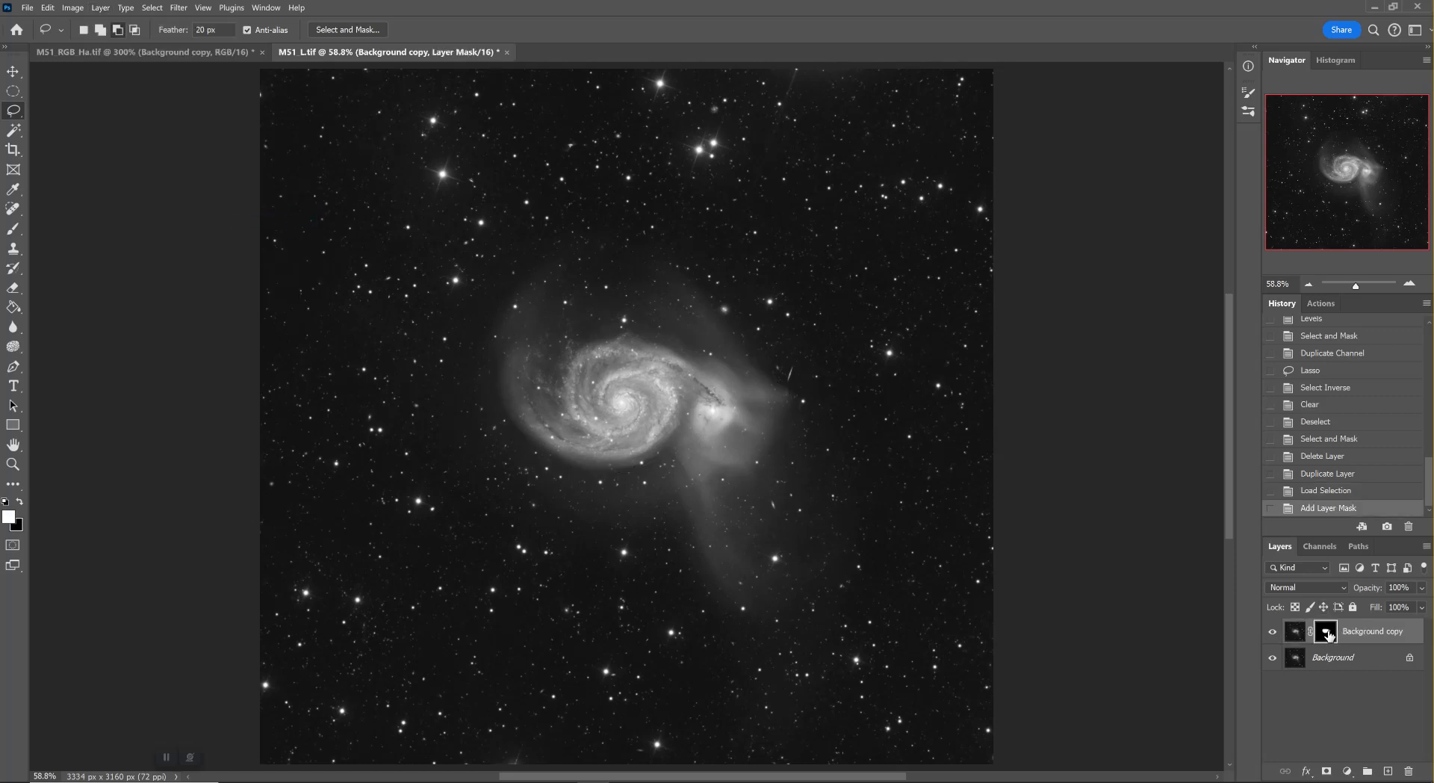
{"action": "left_click", "coordinate": [1304, 497]}
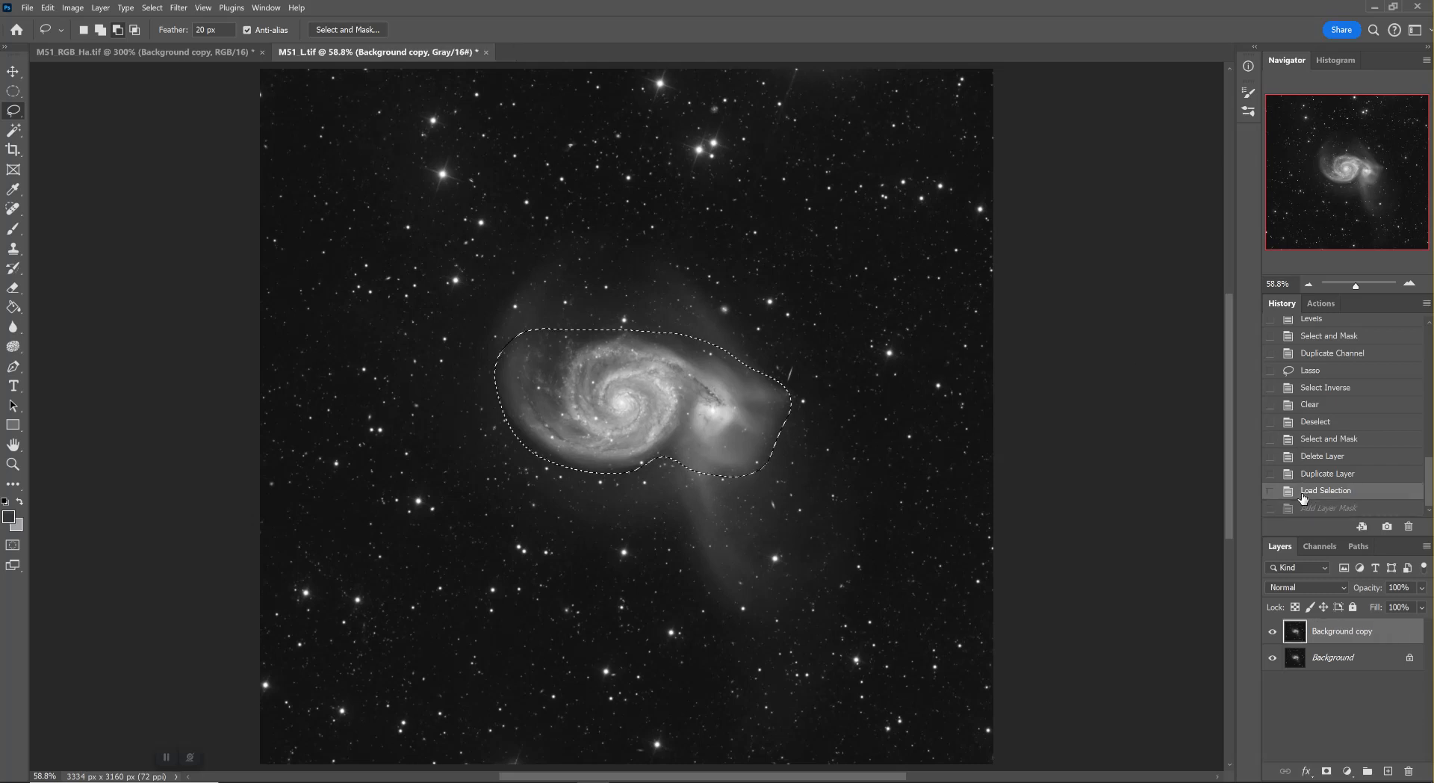
Add a layer mask to the Background copy that hides the loaded galaxy selection
{"action": "left_click", "coordinate": [100, 8]}
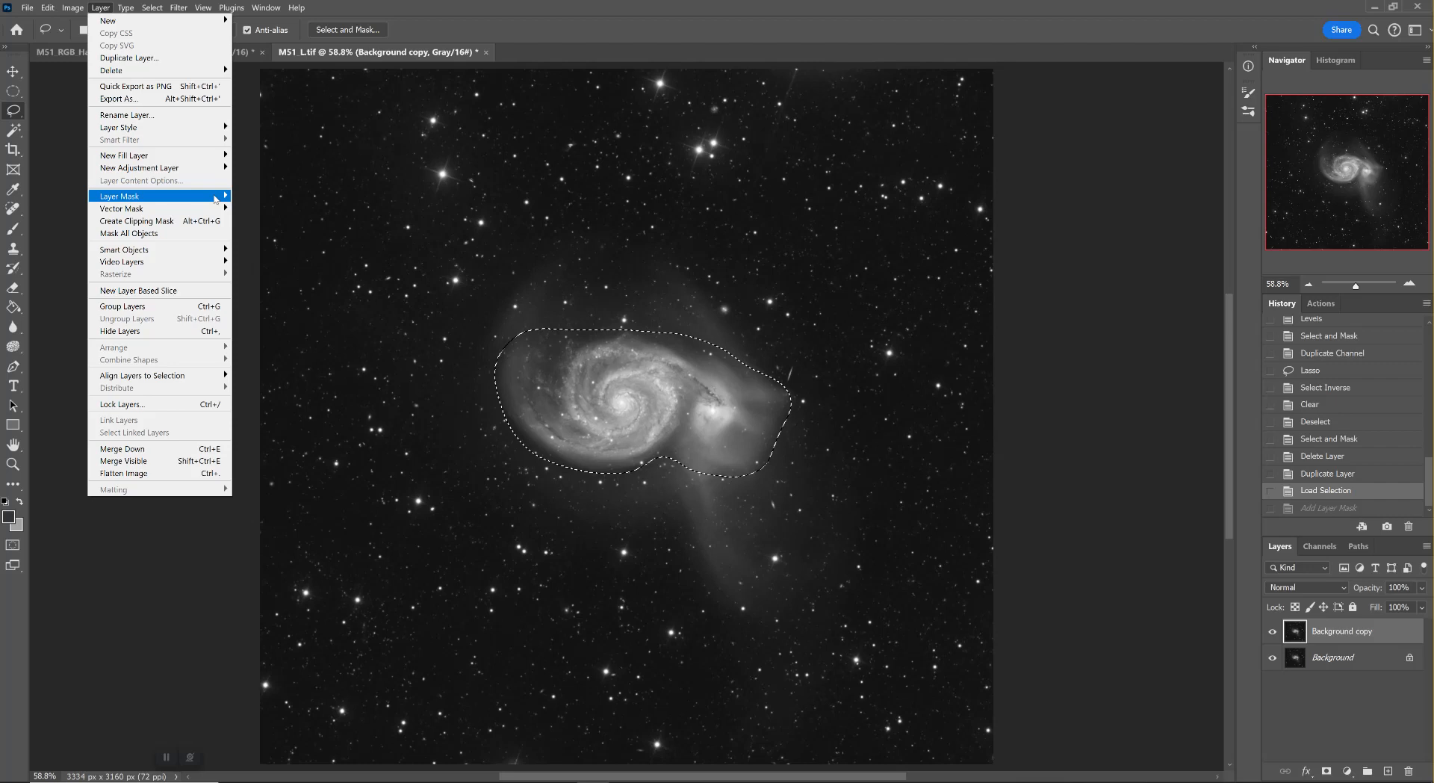
{"action": "left_click", "coordinate": [101, 9]}
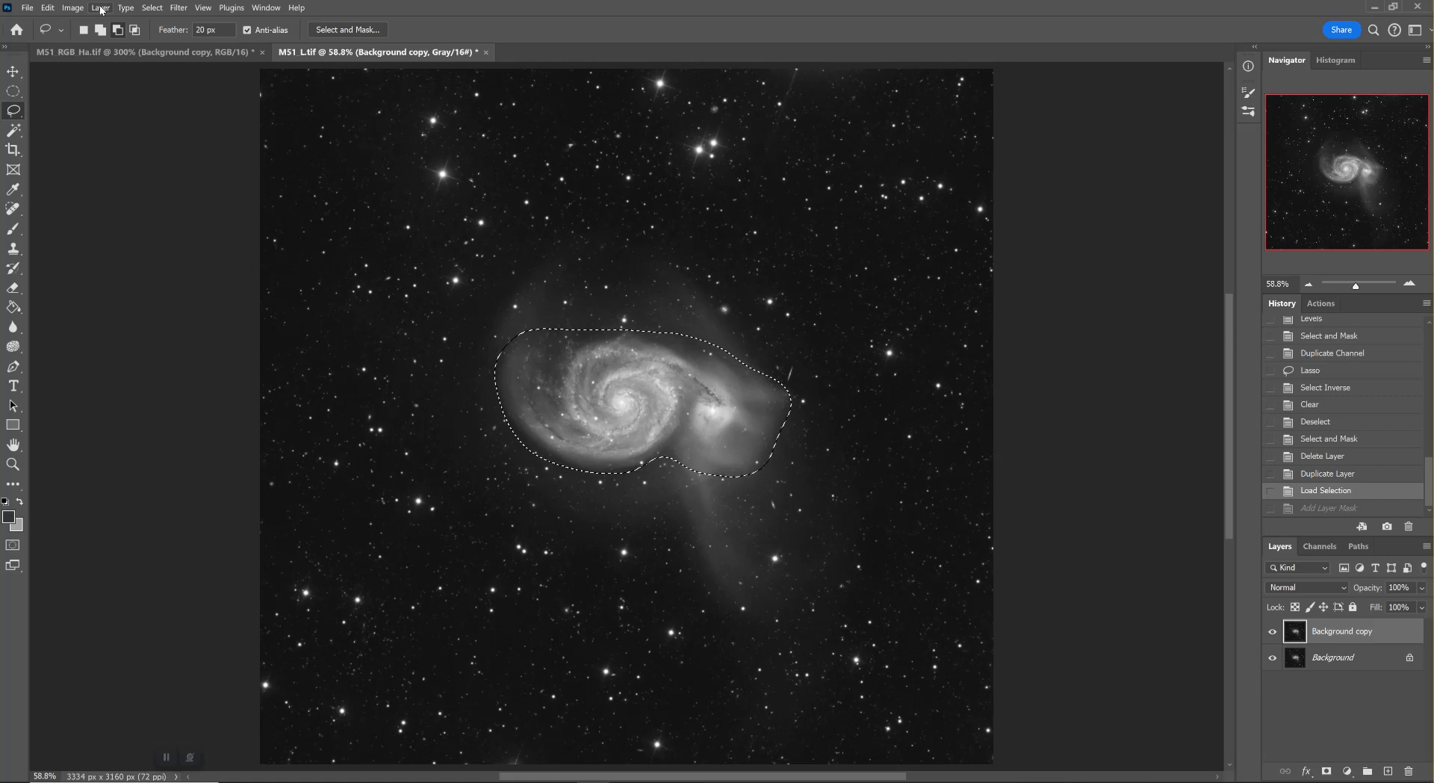
{"action": "left_click", "coordinate": [101, 9]}
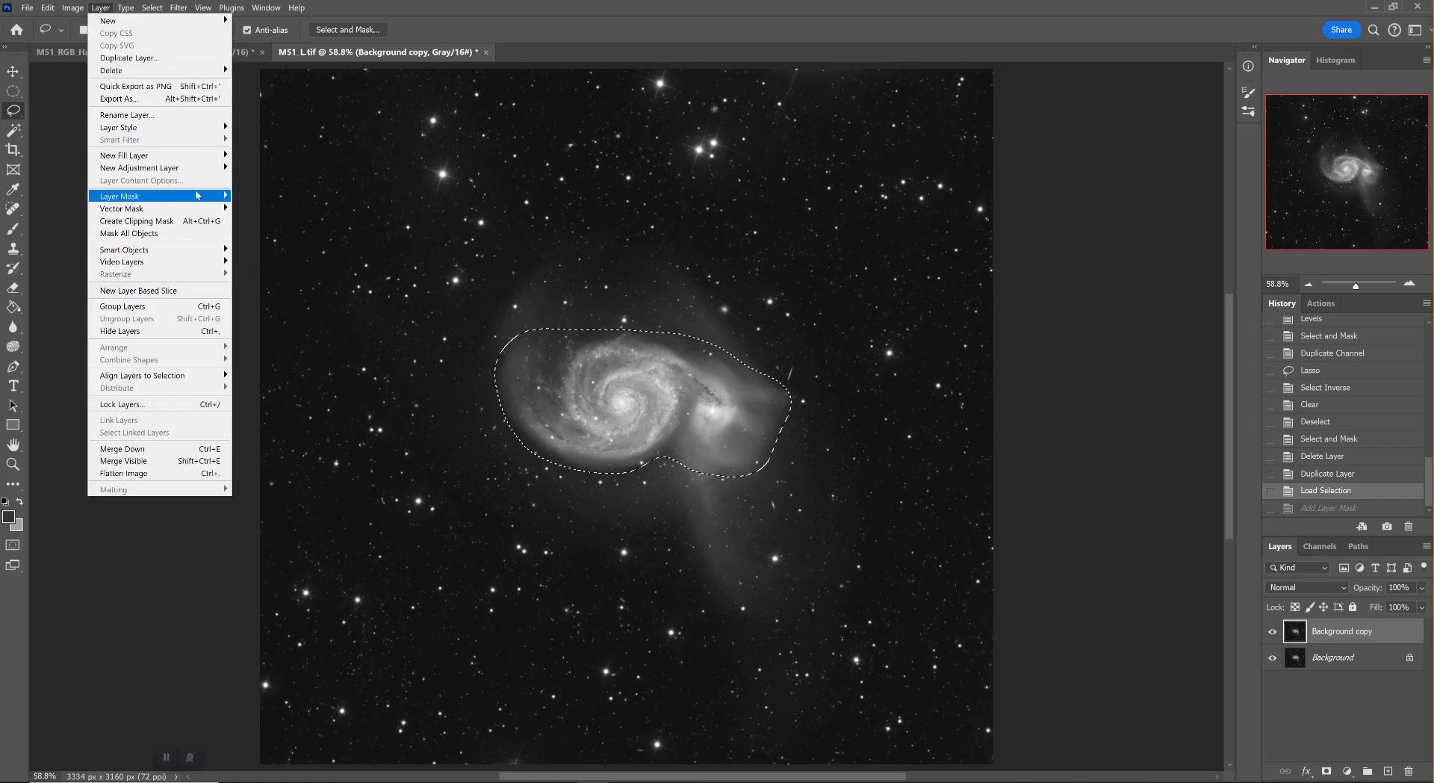
{"action": "mouse_move", "coordinate": [199, 196]}
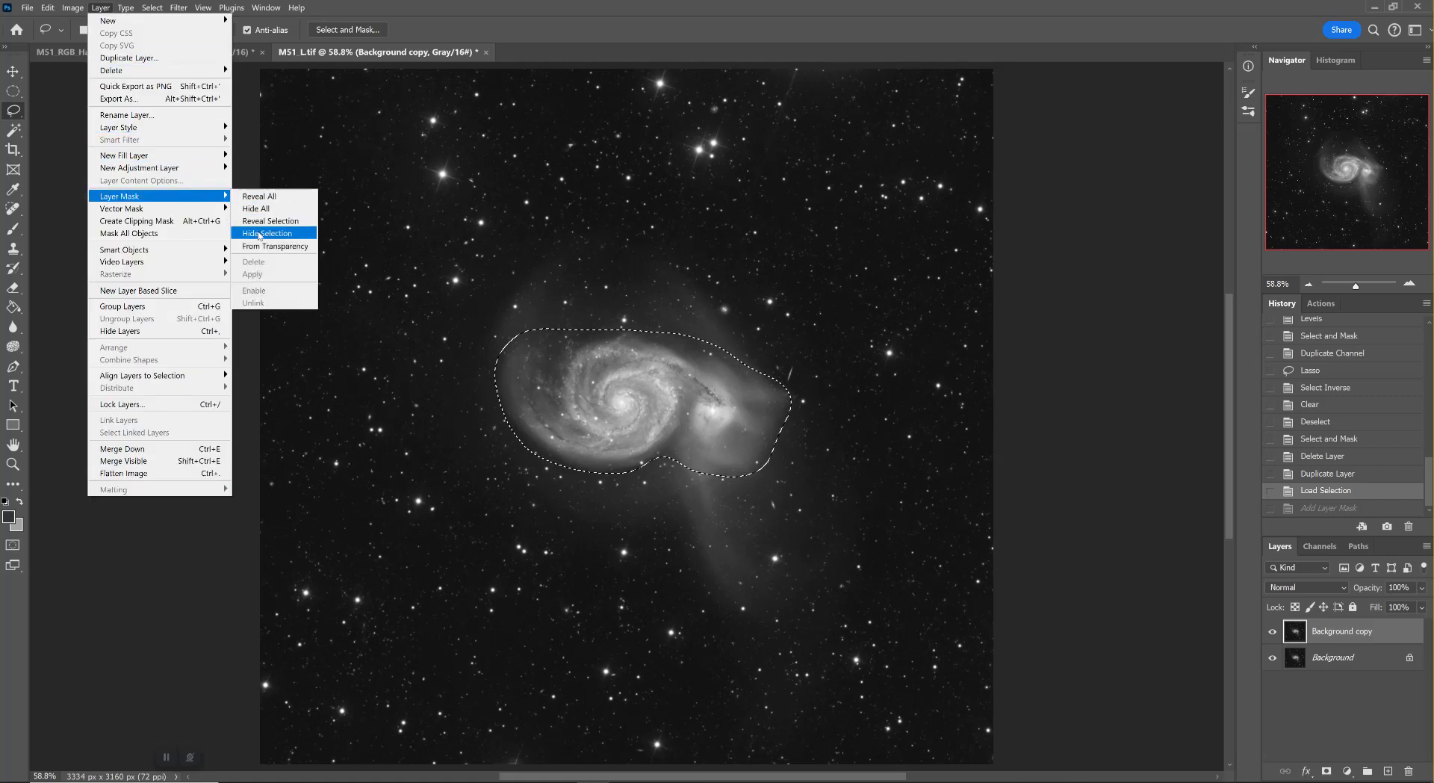
{"action": "left_click", "coordinate": [259, 235]}
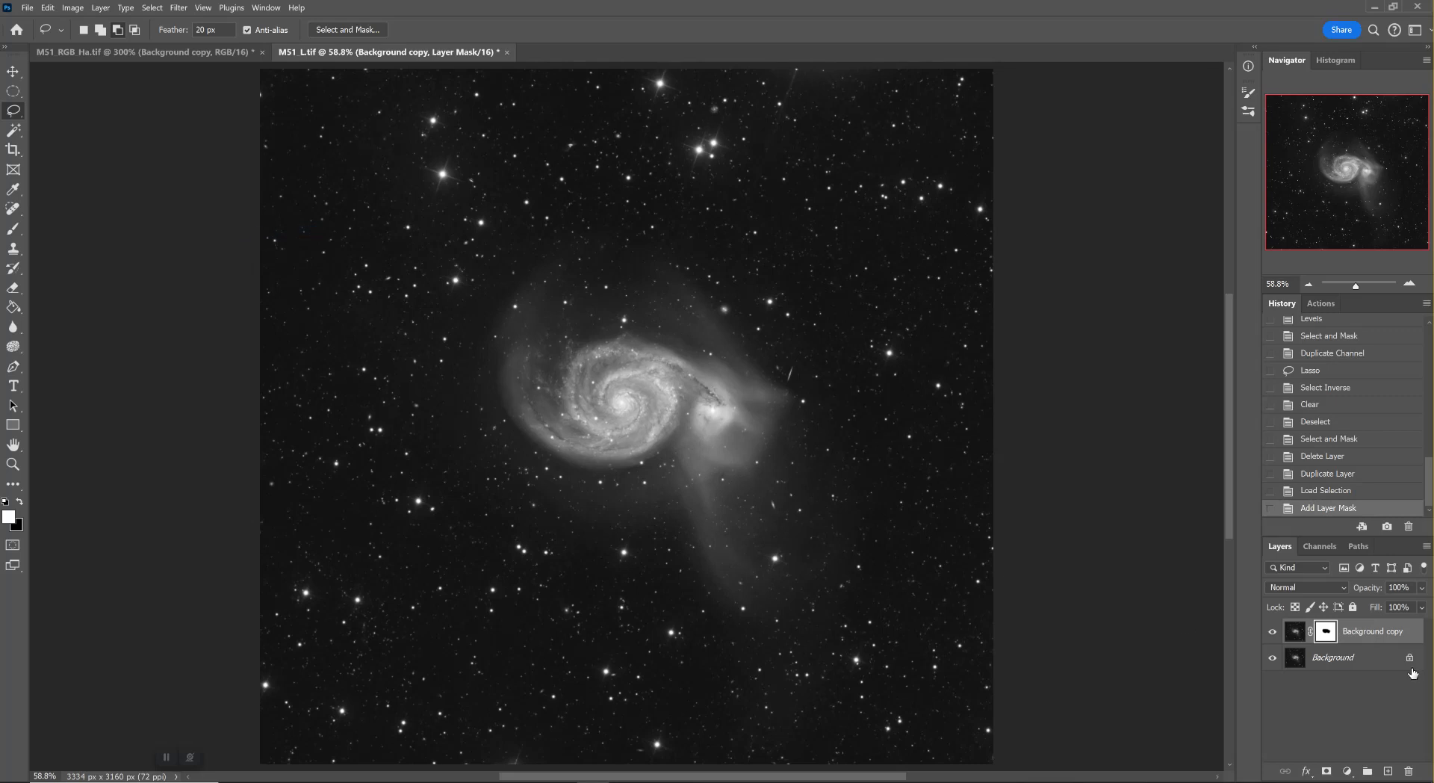